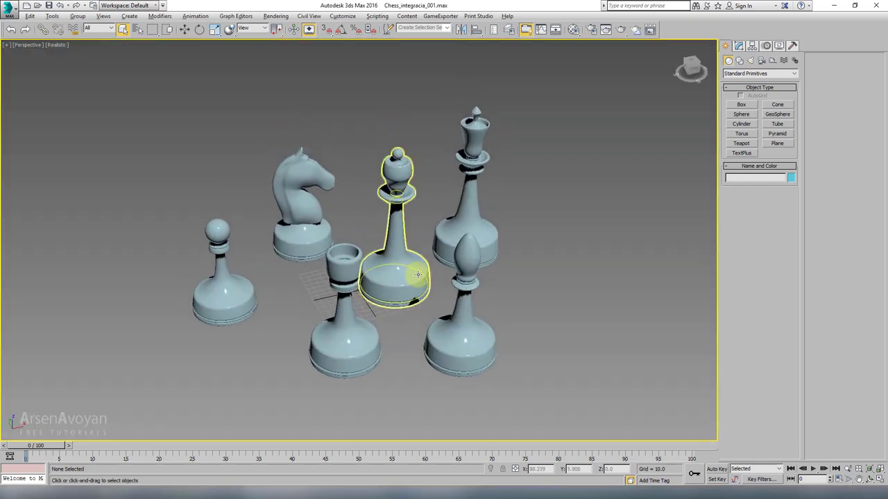
- Switch to ACDSee and examine the street_integracia.png photo at full size, including its perspective and shadows
{"action": "middle_click_drag", "start_coordinate": [417, 275], "coordinate": [423, 245], "text": "alt"}
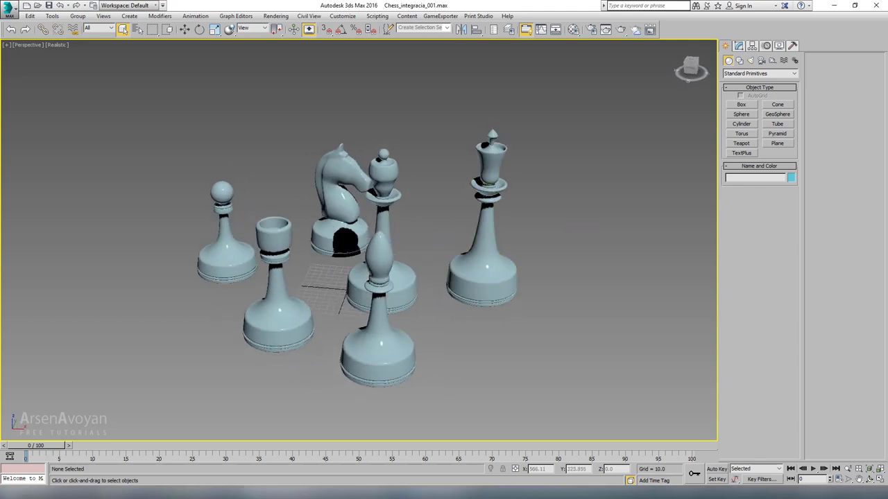
{"action": "key", "text": "alt+Tab"}
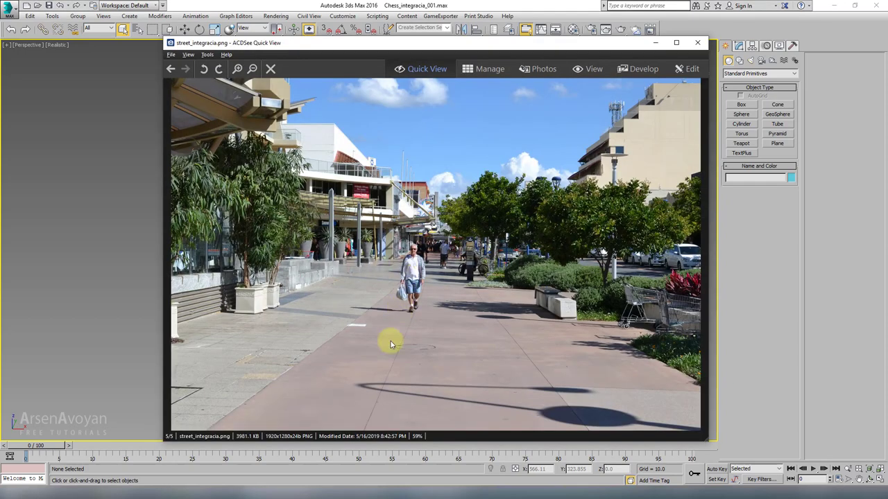
{"action": "double_click", "coordinate": [447, 200]}
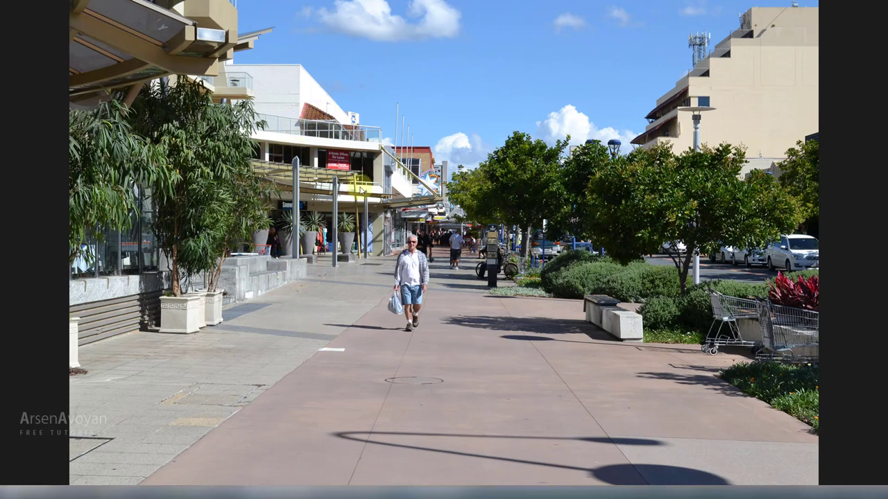
{"action": "double_click", "coordinate": [462, 222]}
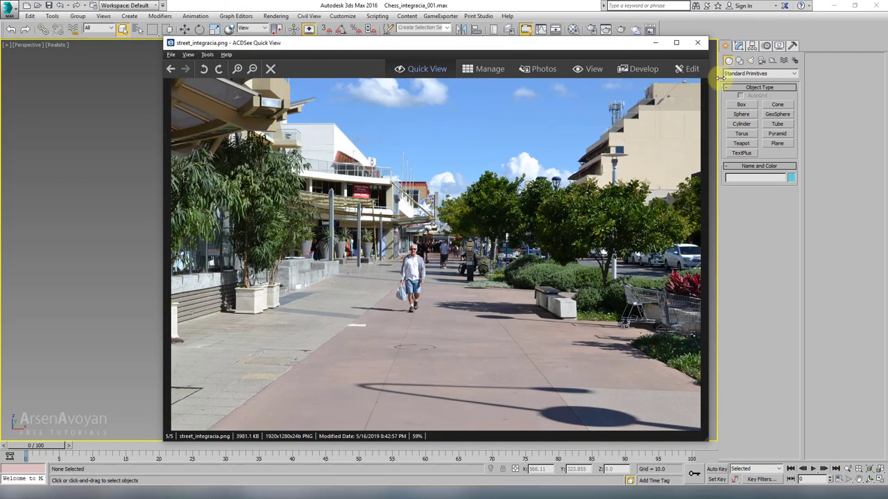
{"action": "left_click", "coordinate": [701, 42]}
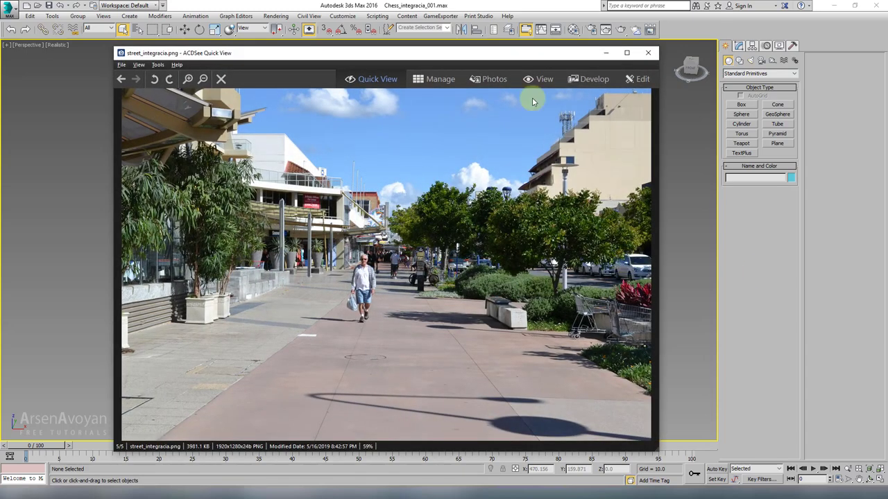
{"action": "left_click_drag", "start_coordinate": [506, 54], "coordinate": [516, 56]}
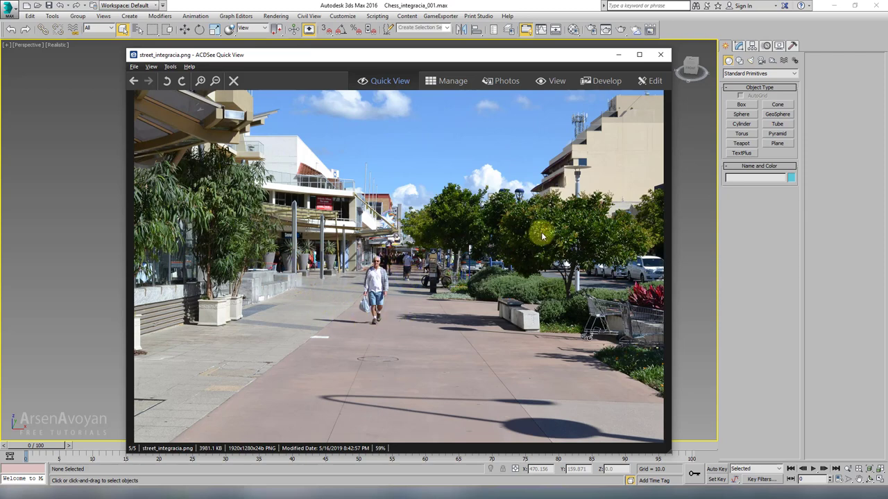
{"action": "left_click", "coordinate": [618, 56]}
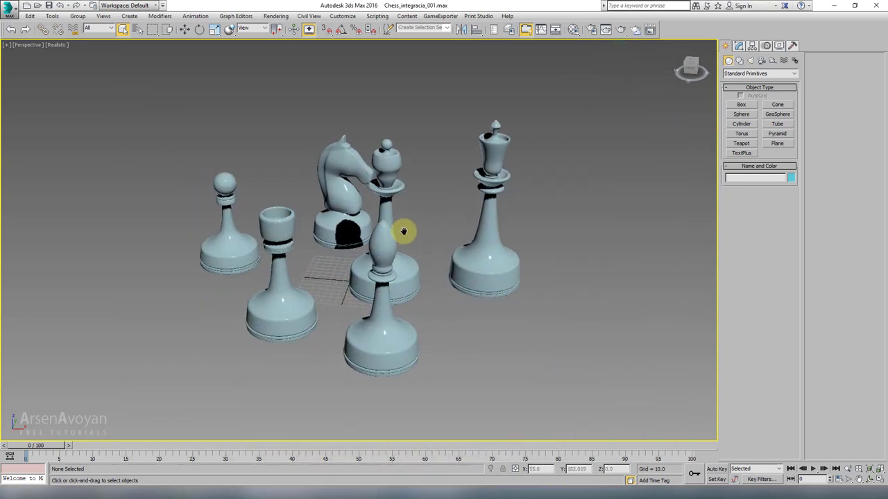
- Load street_integracia.png as a Bitmap map into the first sample slot of the Material Editor
{"action": "left_click", "coordinate": [573, 29]}
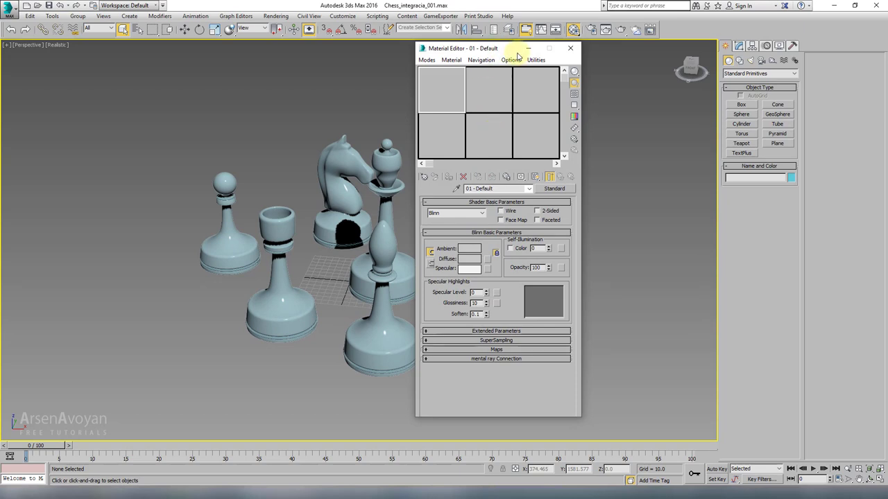
{"action": "left_click_drag", "start_coordinate": [517, 55], "coordinate": [532, 60]}
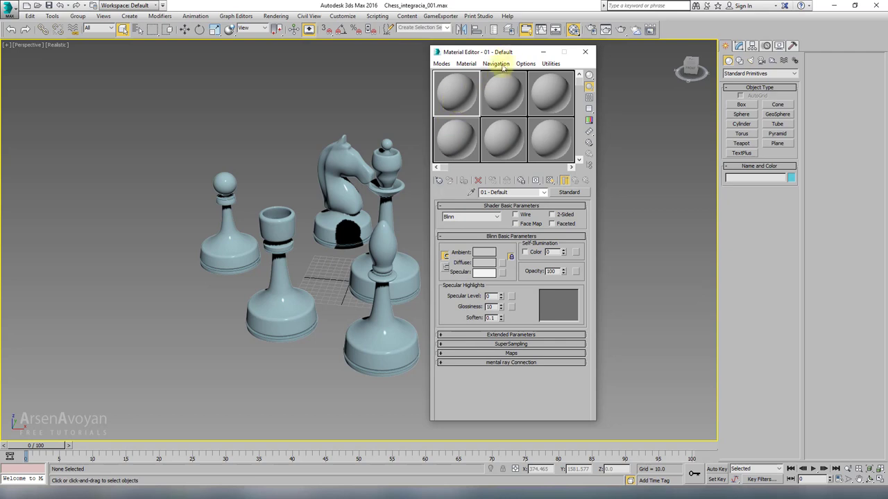
{"action": "left_click_drag", "start_coordinate": [514, 53], "coordinate": [522, 55]}
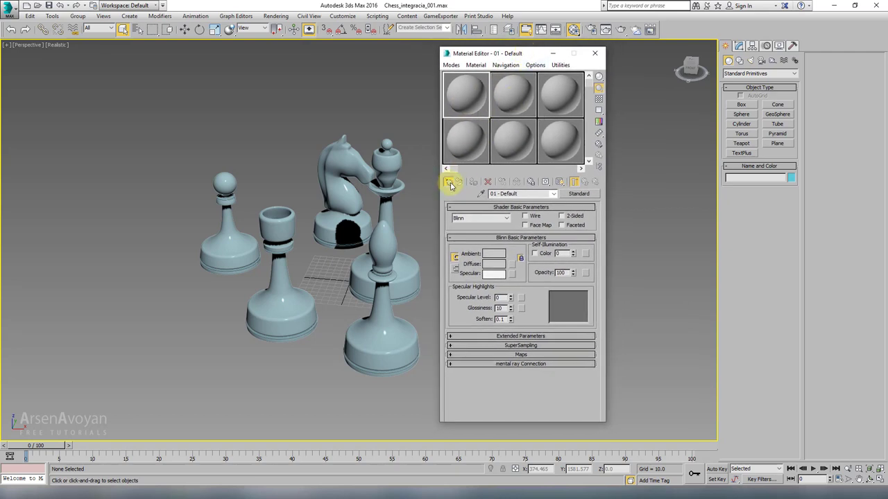
{"action": "left_click", "coordinate": [449, 184]}
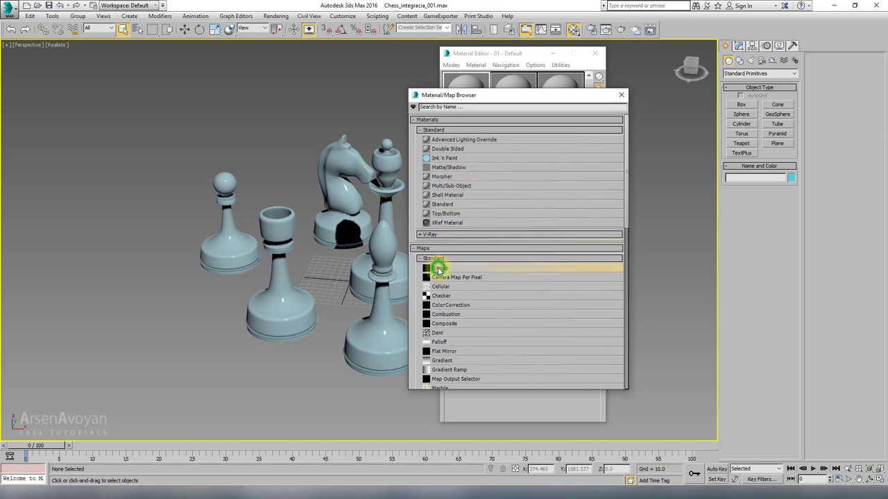
{"action": "double_click", "coordinate": [438, 271]}
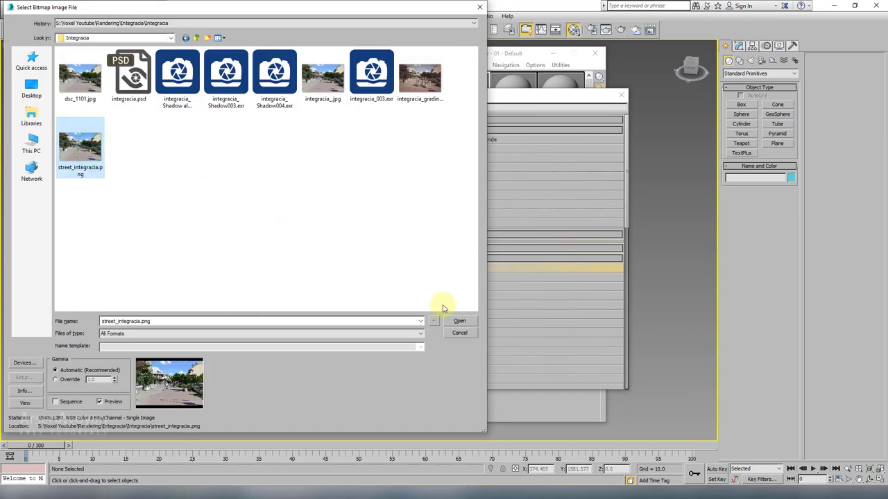
{"action": "left_click", "coordinate": [460, 321]}
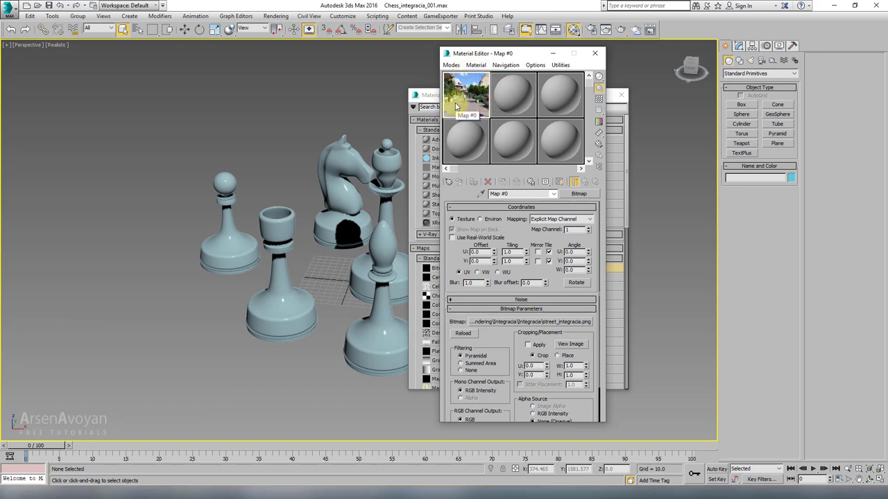
- Set the street bitmap to Environ coordinates with Screen mapping and Summed Area filtering
{"action": "left_click", "coordinate": [514, 95]}
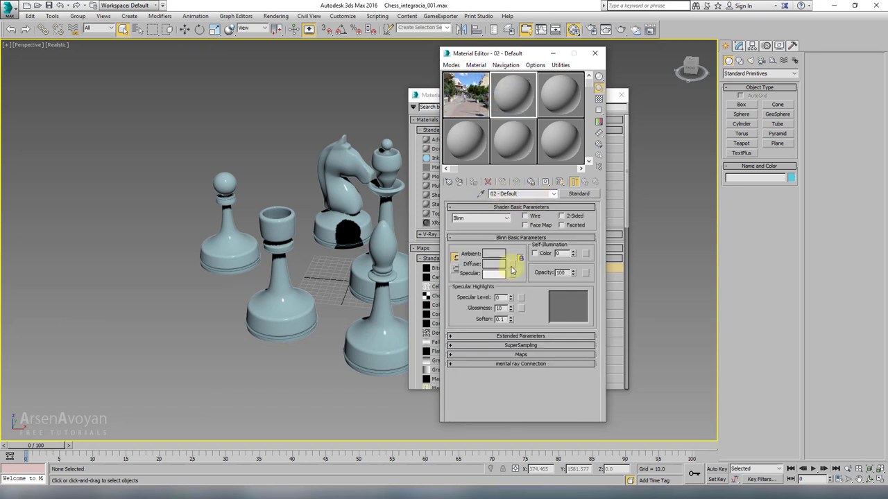
{"action": "left_click", "coordinate": [469, 98]}
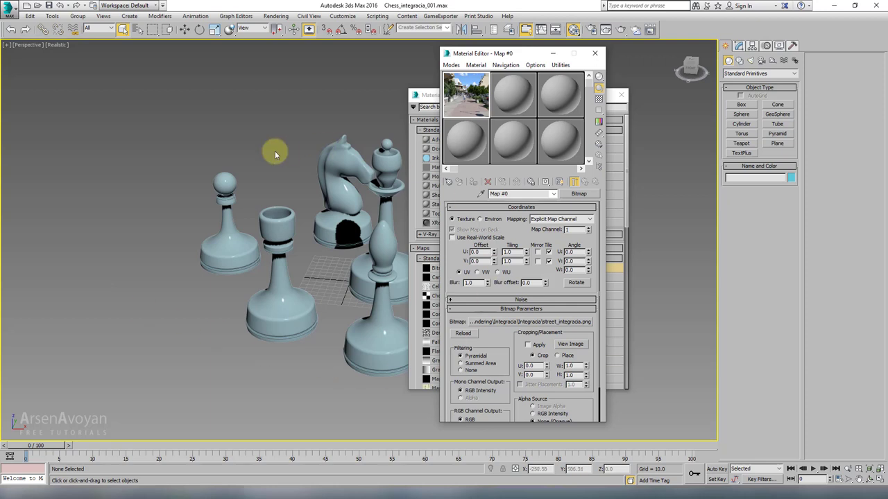
{"action": "left_click", "coordinate": [479, 219]}
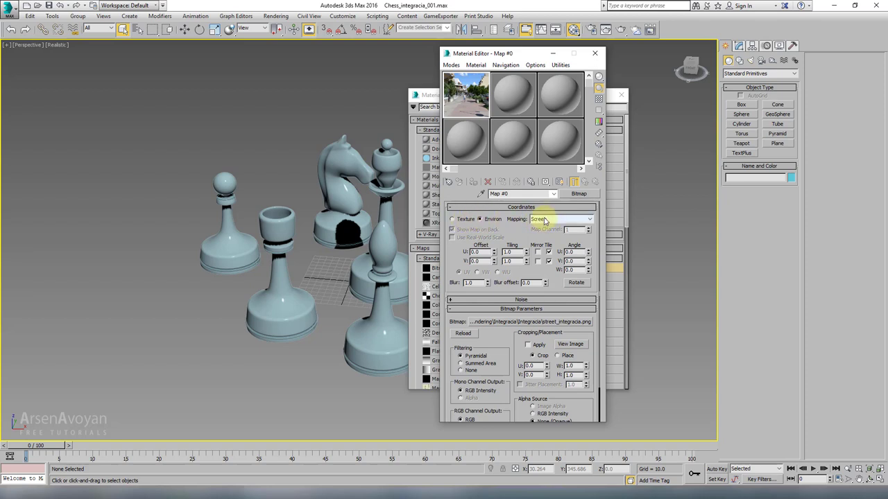
{"action": "left_click", "coordinate": [462, 365]}
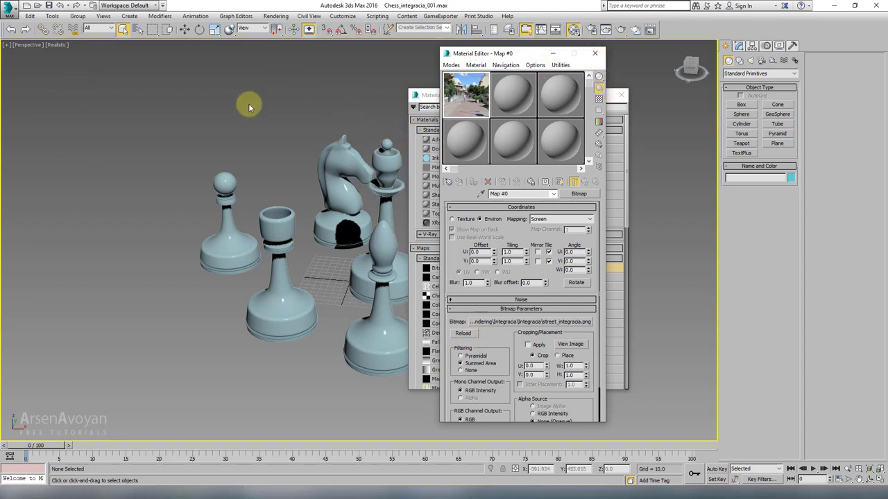
{"action": "left_click", "coordinate": [622, 95]}
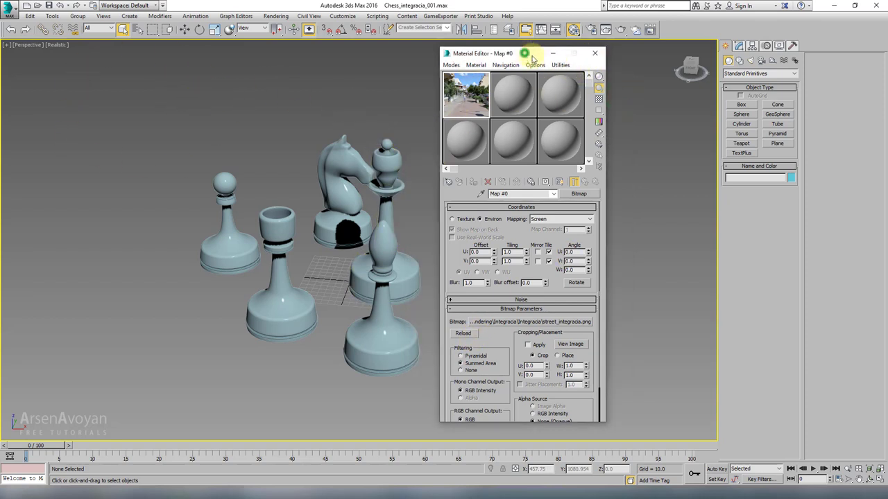
{"action": "left_click_drag", "start_coordinate": [535, 55], "coordinate": [582, 68]}
- Assign the street bitmap as an instance to the scene's Environment Map, and close the environment settings and Material Editor
{"action": "middle_click_drag", "start_coordinate": [416, 192], "coordinate": [373, 199], "text": "alt"}
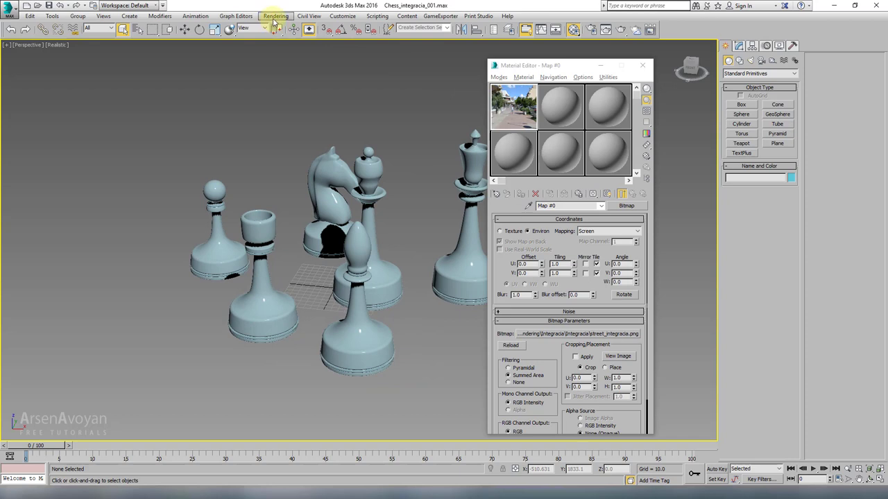
{"action": "left_click", "coordinate": [275, 16]}
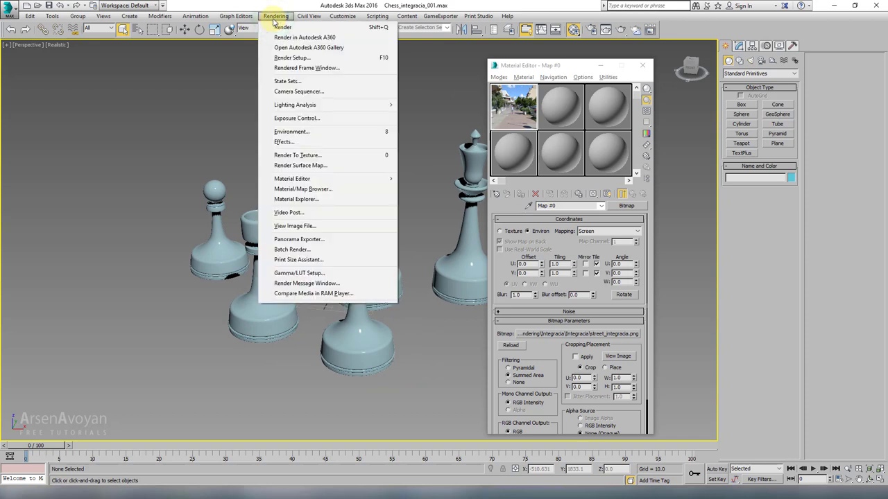
{"action": "left_click", "coordinate": [294, 131]}
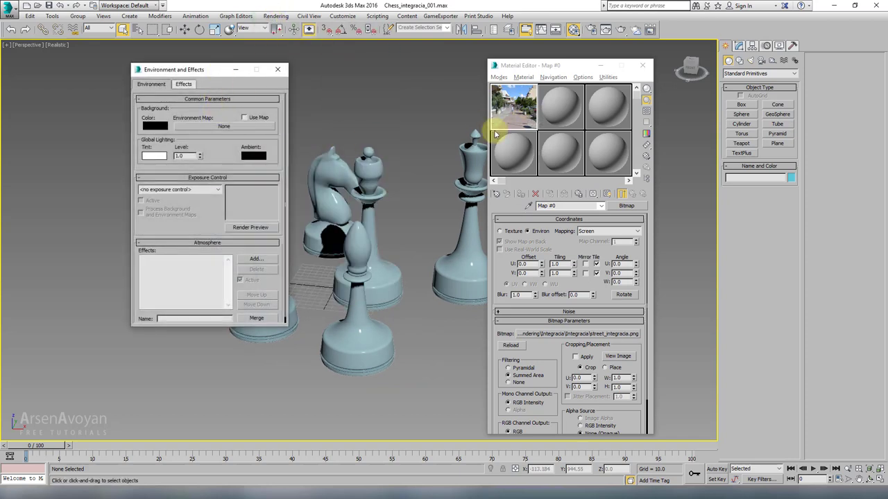
{"action": "left_click_drag", "start_coordinate": [519, 119], "coordinate": [215, 129]}
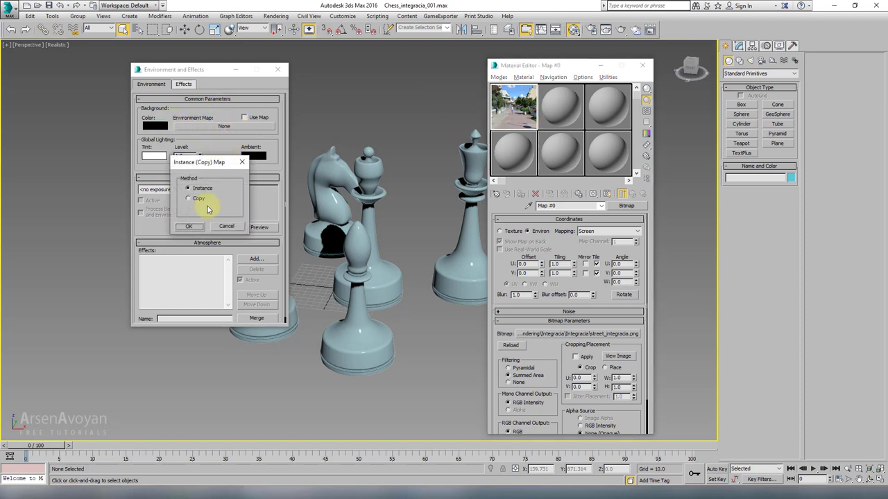
{"action": "left_click", "coordinate": [189, 229]}
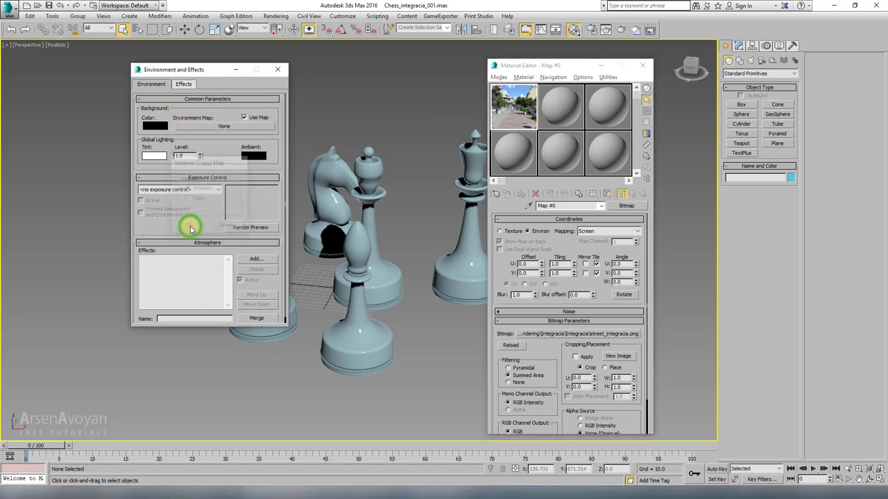
{"action": "left_click", "coordinate": [279, 69]}
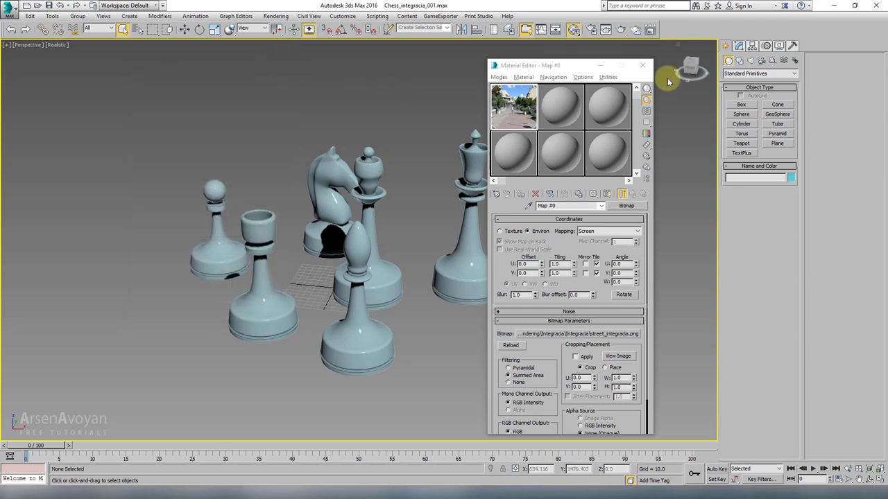
{"action": "left_click", "coordinate": [642, 65]}
- Configure the Perspective viewport to display the environment background behind the chess pieces
{"action": "key", "text": "alt+w"}
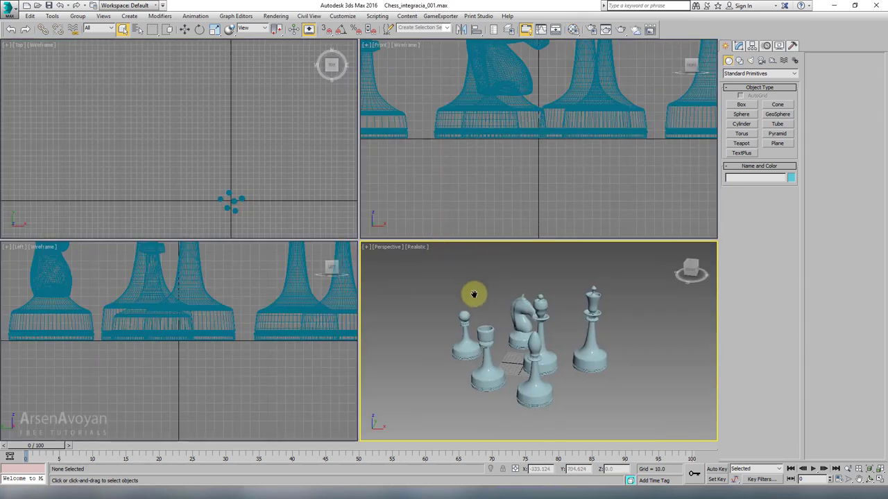
{"action": "middle_click_drag", "start_coordinate": [472, 293], "coordinate": [482, 239], "text": "alt"}
{"action": "key", "text": "alt+w"}
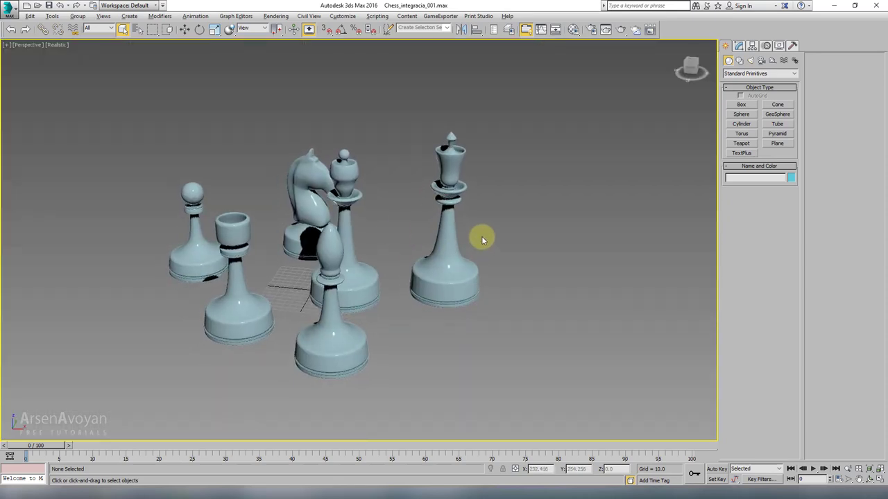
{"action": "key", "text": "alt+b"}
{"action": "left_click_drag", "start_coordinate": [460, 123], "coordinate": [489, 94]}
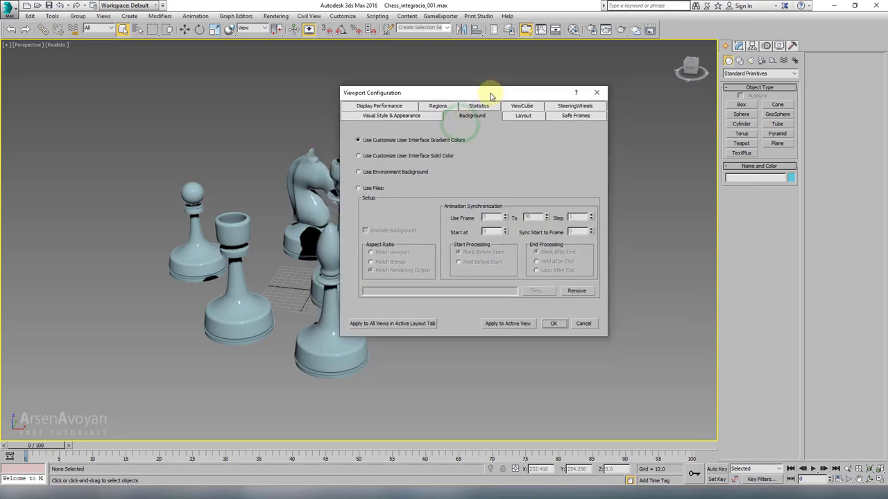
{"action": "left_click", "coordinate": [358, 173]}
{"action": "left_click", "coordinate": [552, 323]}
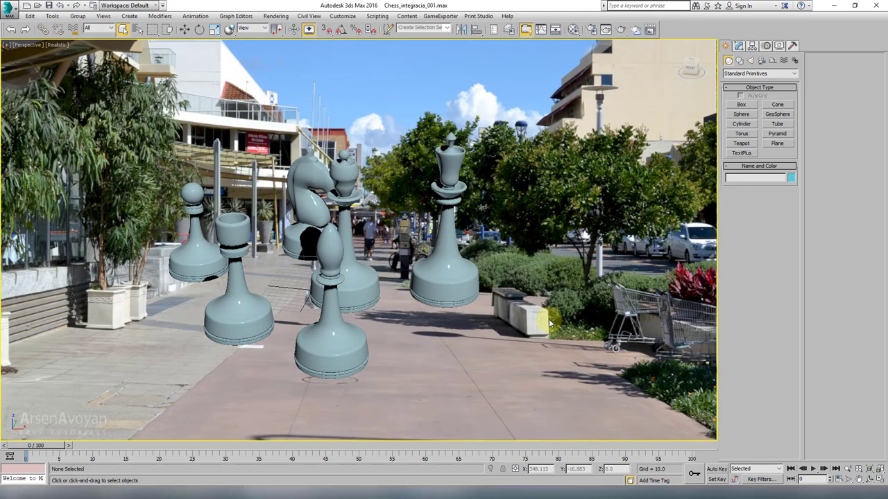
{"action": "middle_click_drag", "start_coordinate": [469, 298], "coordinate": [448, 309], "text": "alt"}
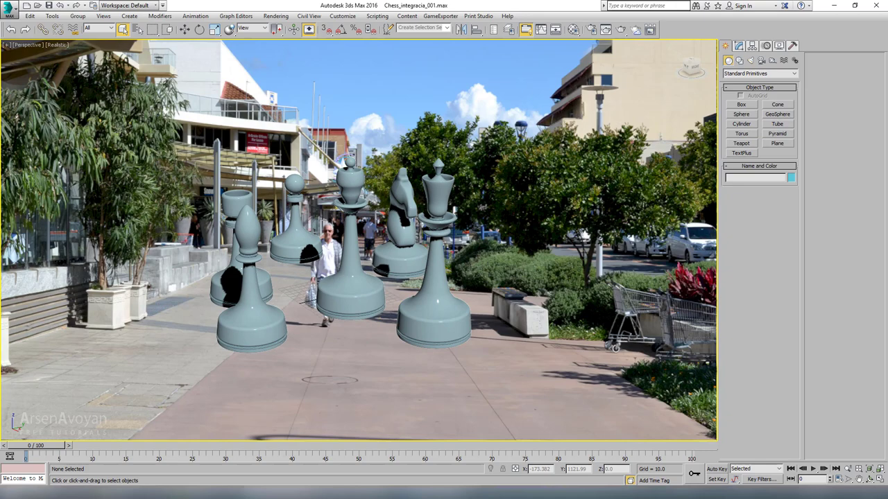
- Switch to ACDSee to check the pixel dimensions of the street photo, and return to 3ds Max
{"action": "key", "text": "alt+Tab"}
{"action": "left_click", "coordinate": [488, 365]}
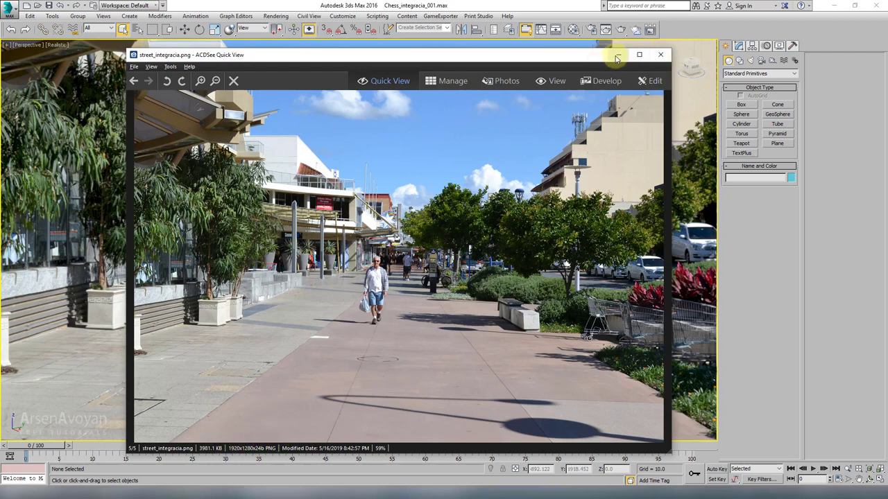
{"action": "left_click", "coordinate": [661, 56]}
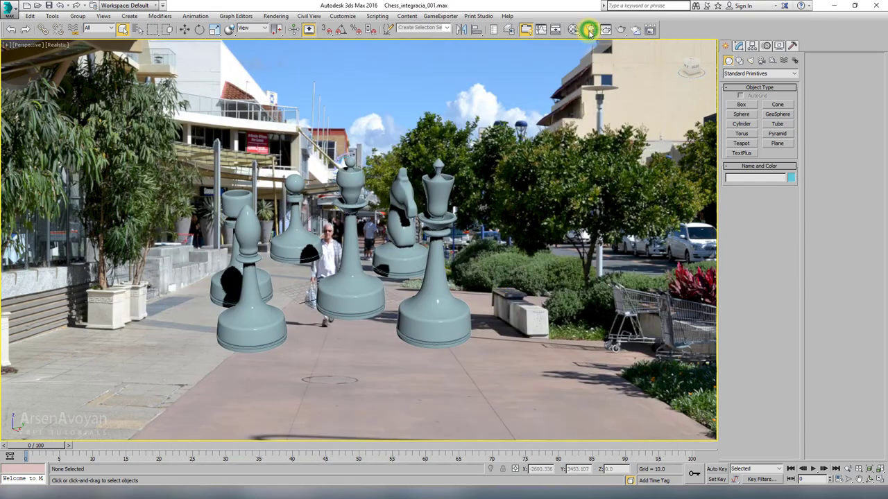
- Set the render output size to 1920 × 1280 and compare it with the photo in ACDSee
{"action": "key", "text": "F10"}
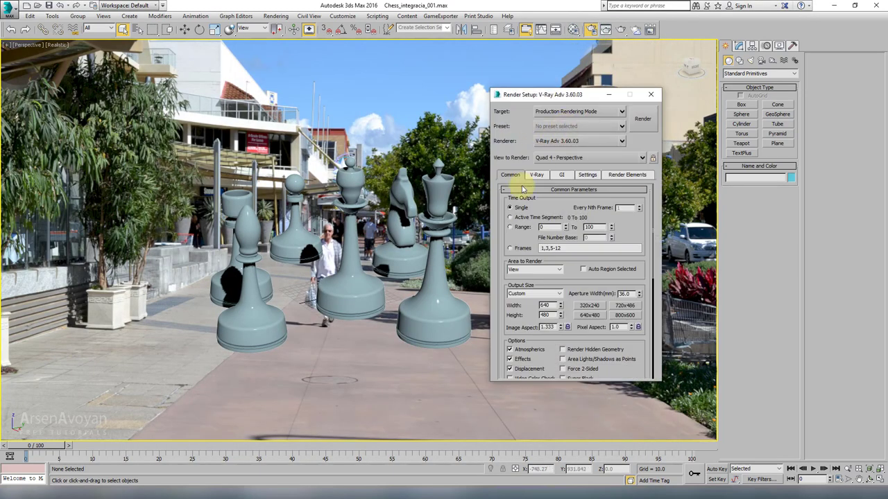
{"action": "double_click", "coordinate": [551, 305]}
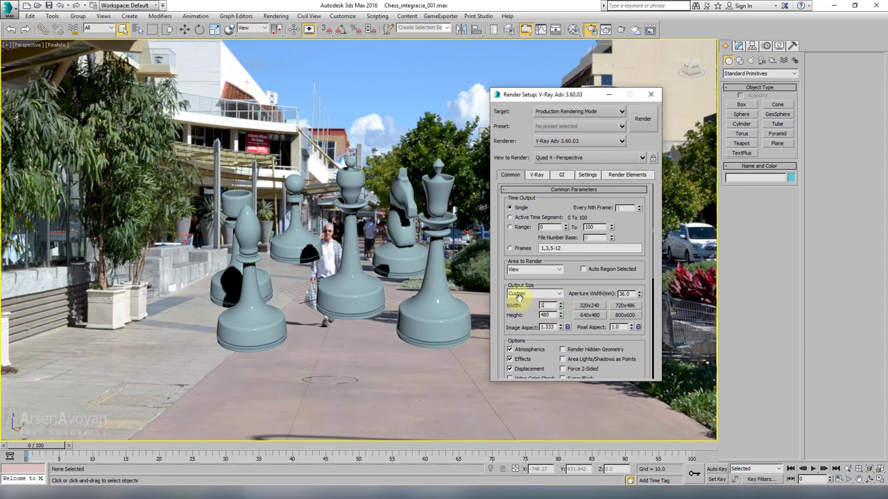
{"action": "double_click", "coordinate": [548, 315]}
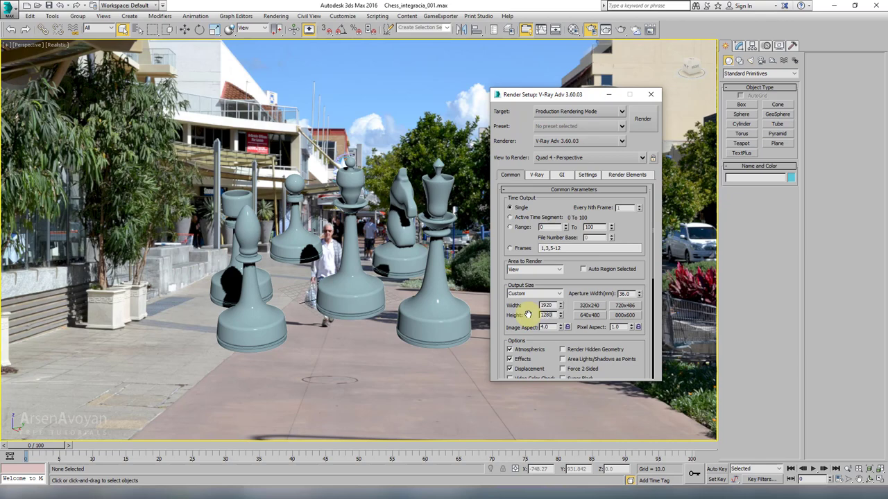
{"action": "key", "text": "alt+Tab"}
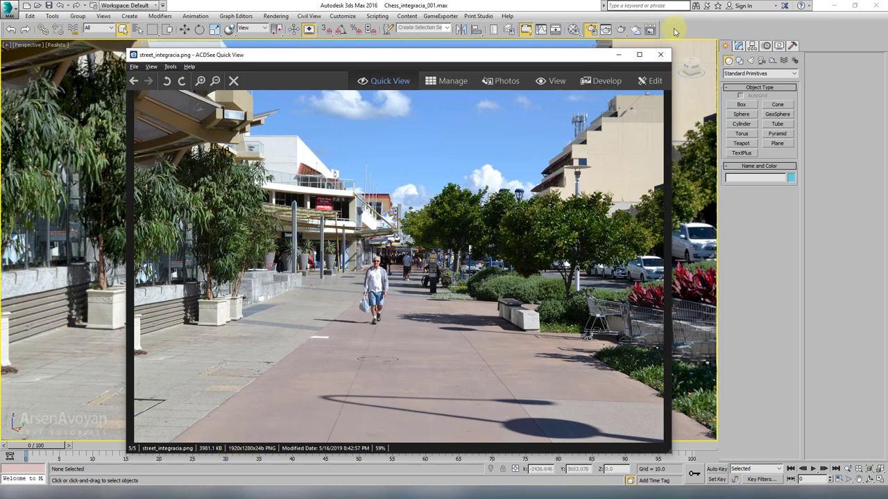
- Close the photo viewer, lock the render output's image aspect ratio, set the width to 1280, and close the render settings
{"action": "left_click", "coordinate": [664, 54]}
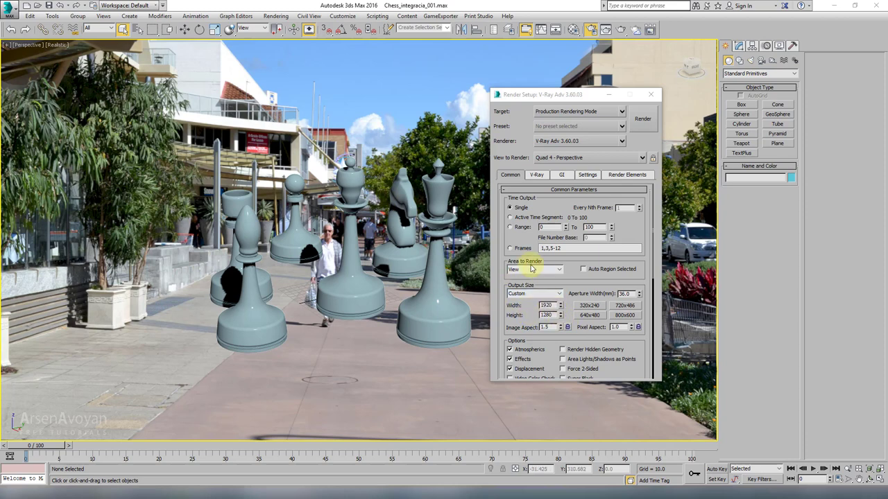
{"action": "left_click", "coordinate": [567, 327]}
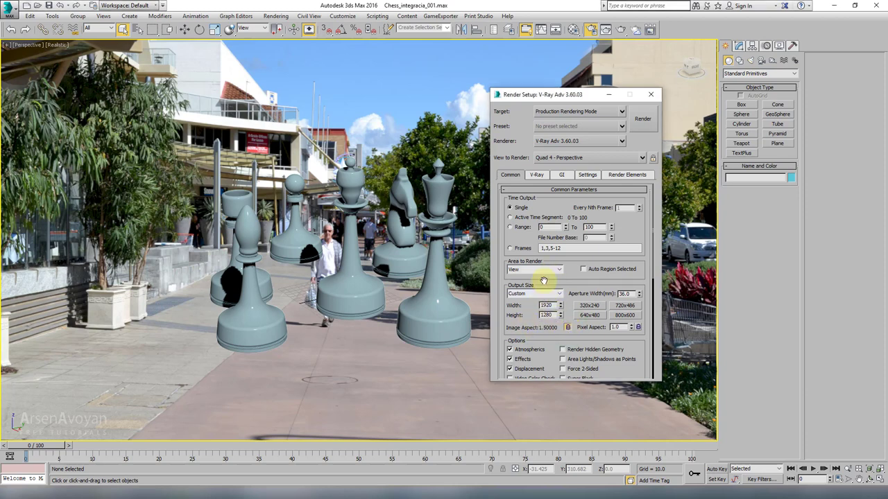
{"action": "double_click", "coordinate": [556, 305]}
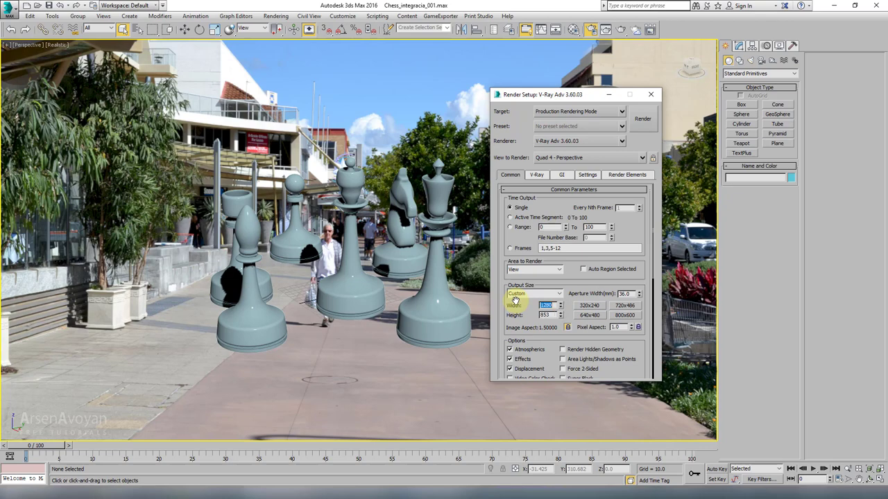
{"action": "left_click", "coordinate": [652, 97]}
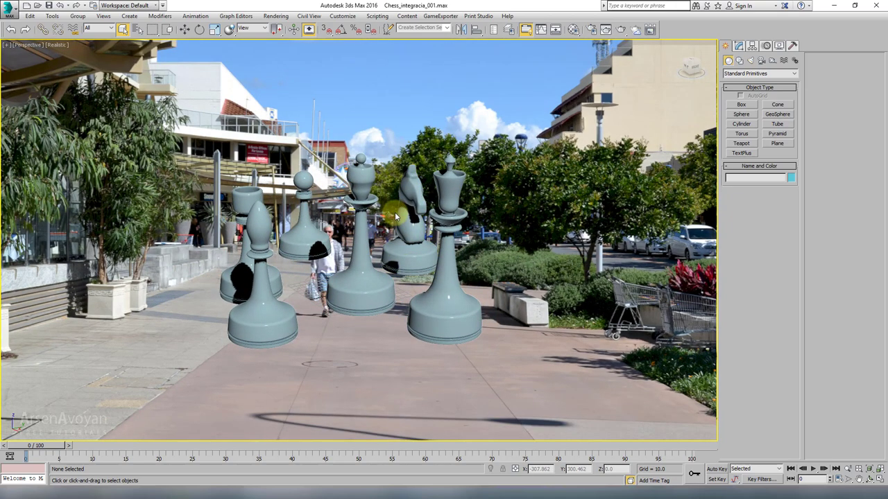
- Show safe frames in the Perspective viewport, toggling them off and on to compare how the street photo is framed
{"action": "key", "text": "shift+f"}
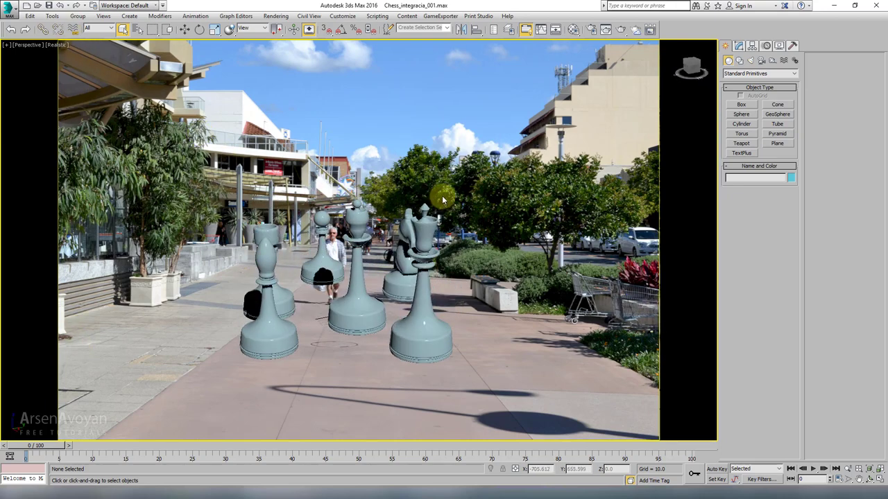
{"action": "key", "text": "shift+f"}
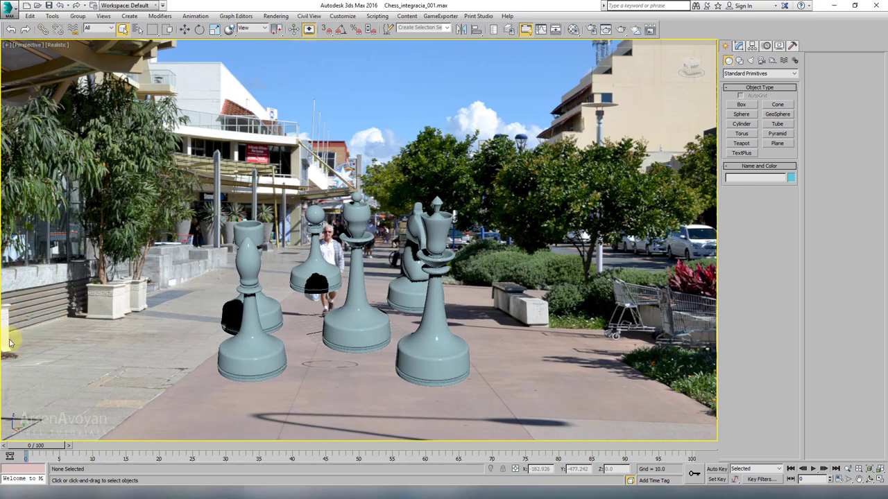
{"action": "key", "text": "shift+f"}
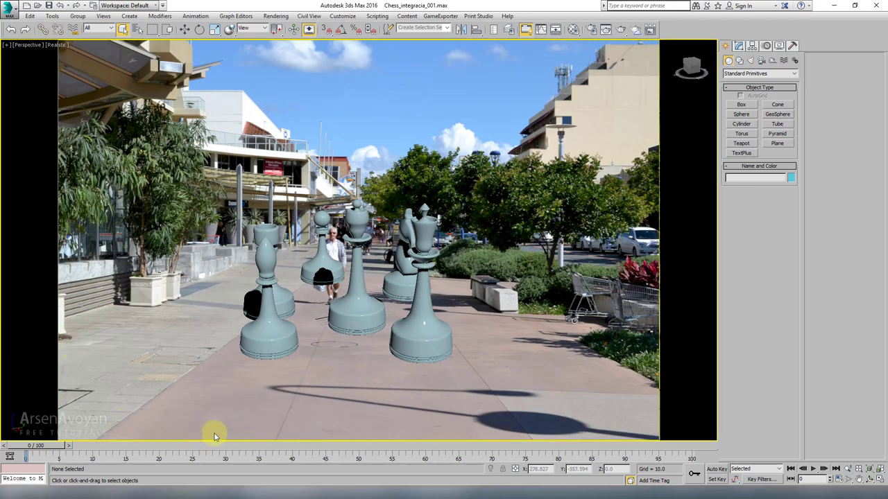
{"action": "key", "text": "shift+f"}
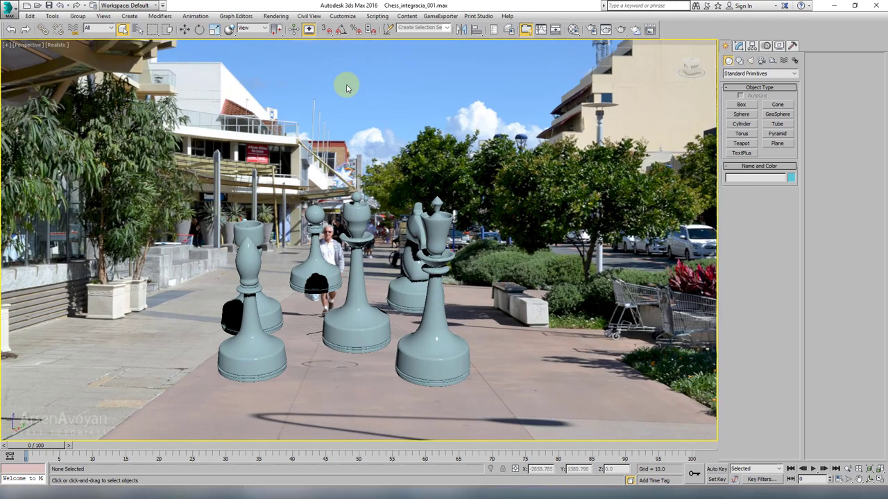
{"action": "key", "text": "shift+f"}
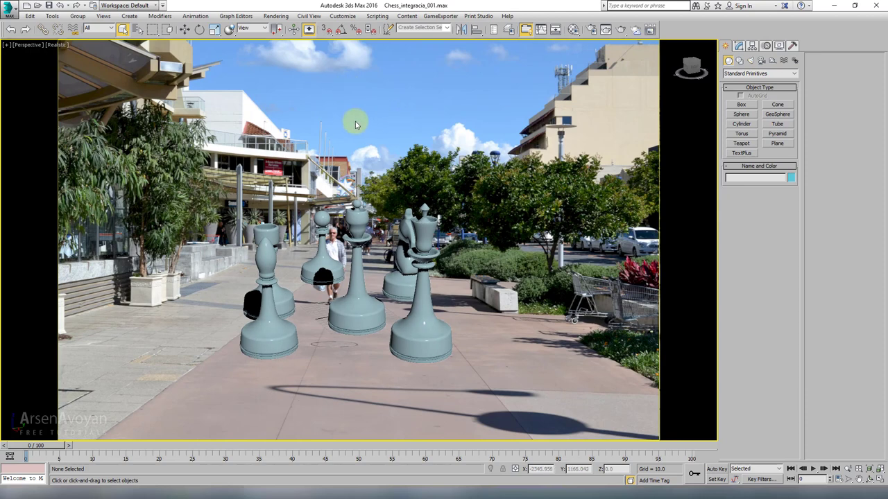
- Hide all six chess pieces and display the home grid over the street photo in the Perspective viewport
{"action": "middle_click_drag", "start_coordinate": [355, 123], "coordinate": [395, 142], "text": "alt"}
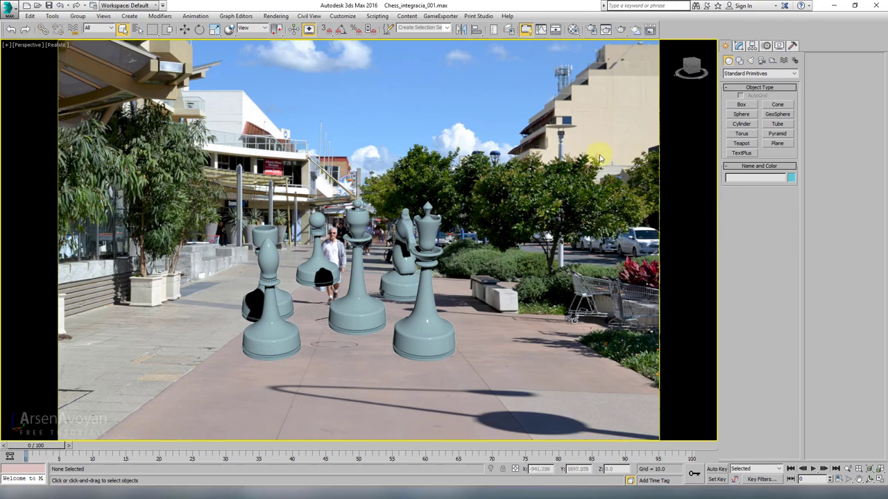
{"action": "middle_click_drag", "start_coordinate": [601, 159], "coordinate": [461, 204], "text": "alt"}
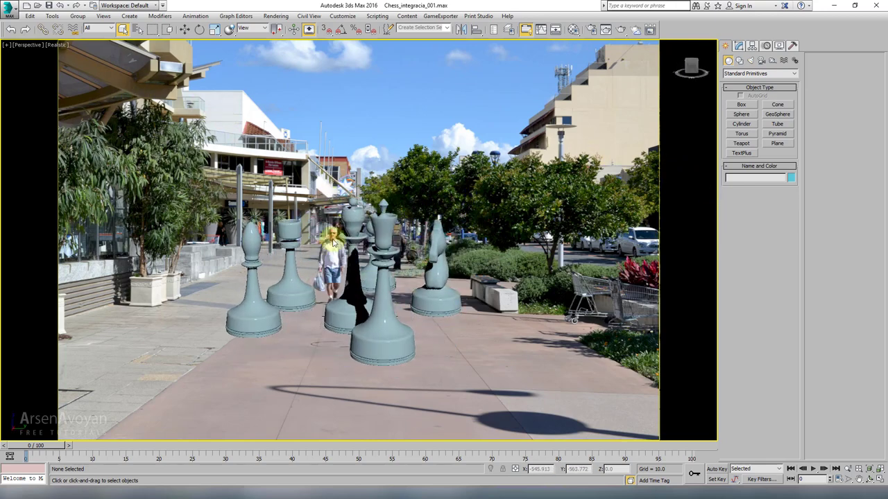
{"action": "middle_click_drag", "start_coordinate": [333, 242], "coordinate": [416, 222], "text": "alt"}
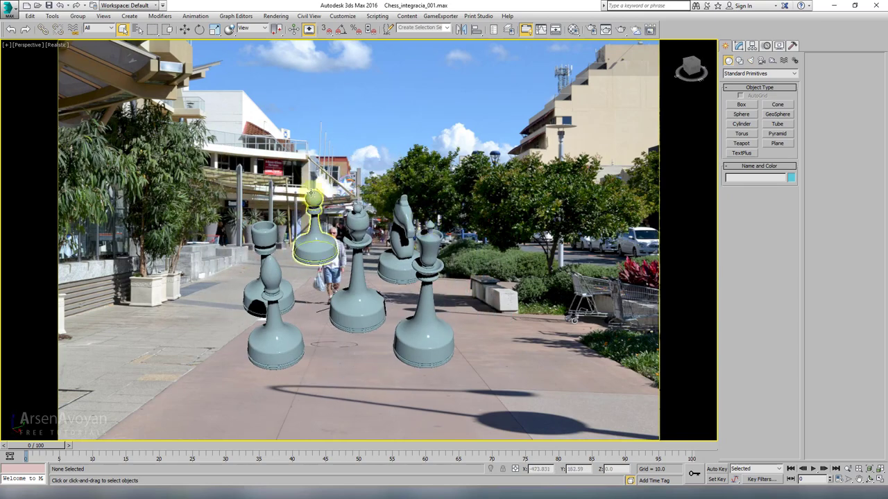
{"action": "left_click_drag", "start_coordinate": [193, 154], "coordinate": [509, 389]}
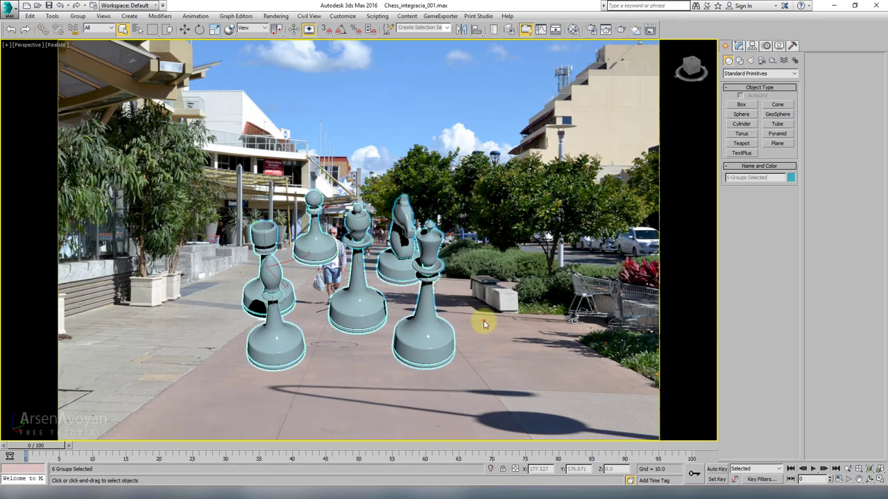
{"action": "right_click", "coordinate": [484, 324]}
{"action": "left_click", "coordinate": [502, 293]}
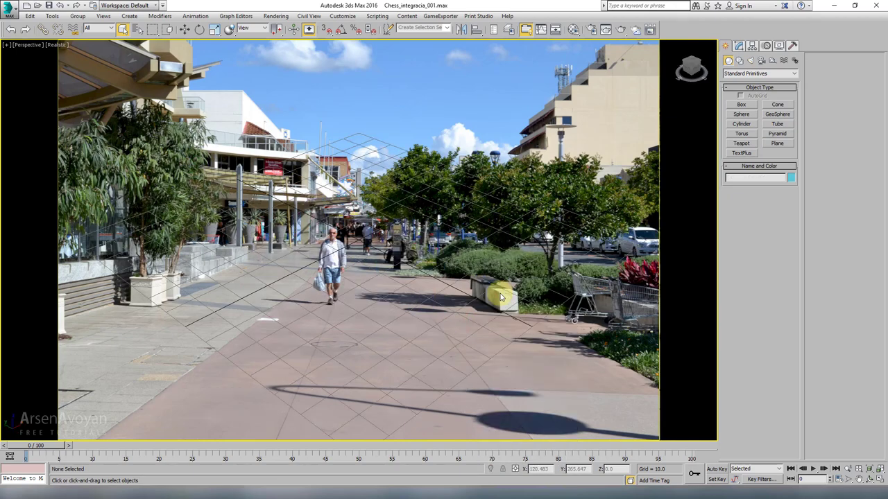
- Orbit and pan the Perspective viewport until the home grid lies on the pavement and follows the photo's perspective
{"action": "middle_click_drag", "start_coordinate": [504, 258], "coordinate": [371, 291]}
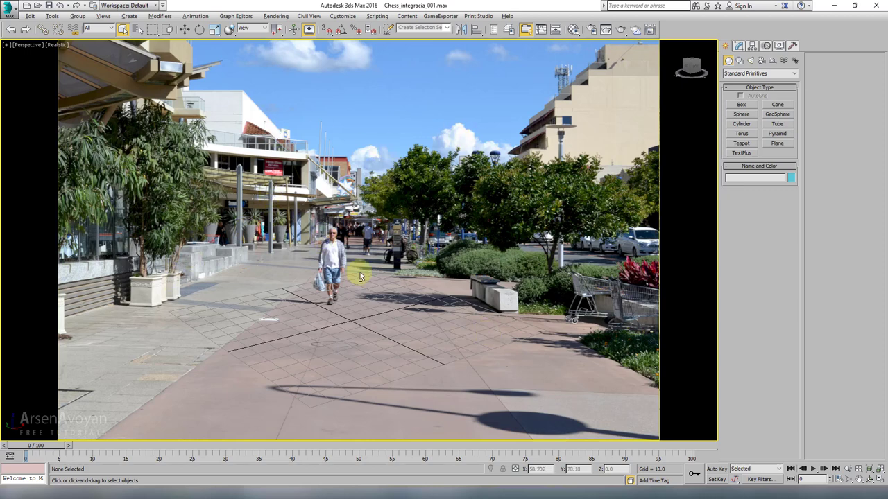
{"action": "middle_click_drag", "start_coordinate": [360, 272], "coordinate": [357, 278], "text": "alt"}
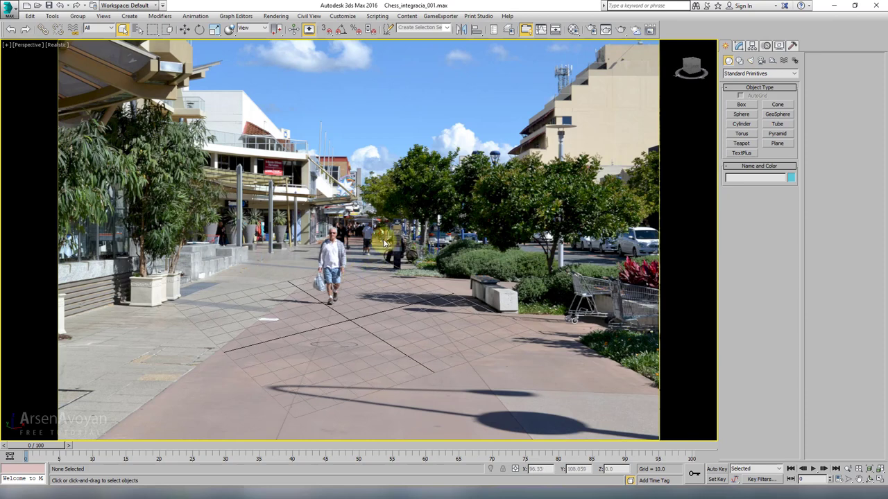
{"action": "middle_click_drag", "start_coordinate": [384, 246], "coordinate": [383, 241], "text": "alt"}
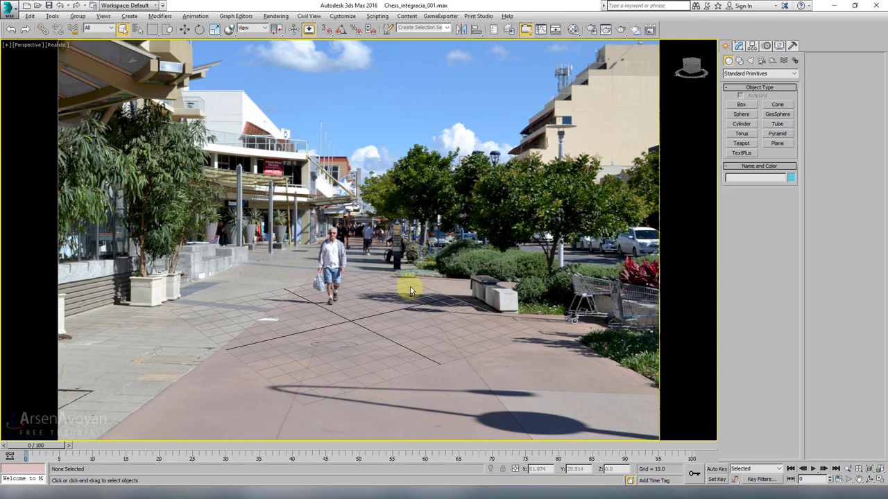
{"action": "middle_click_drag", "start_coordinate": [410, 286], "coordinate": [393, 271], "text": "alt"}
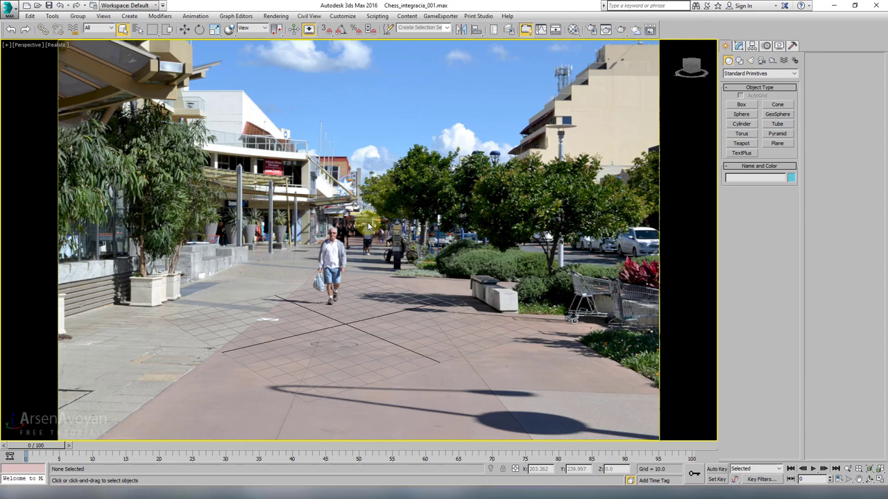
{"action": "middle_click_drag", "start_coordinate": [368, 227], "coordinate": [361, 256], "text": "alt"}
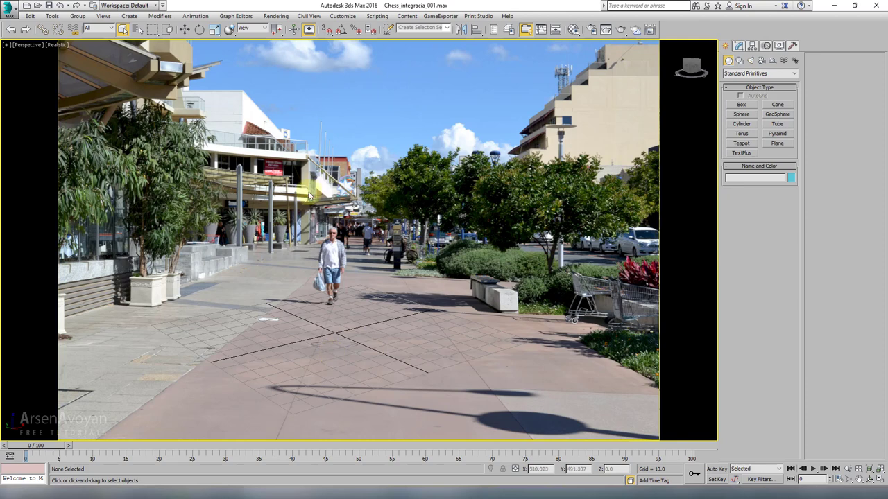
{"action": "middle_click_drag", "start_coordinate": [322, 197], "coordinate": [347, 191]}
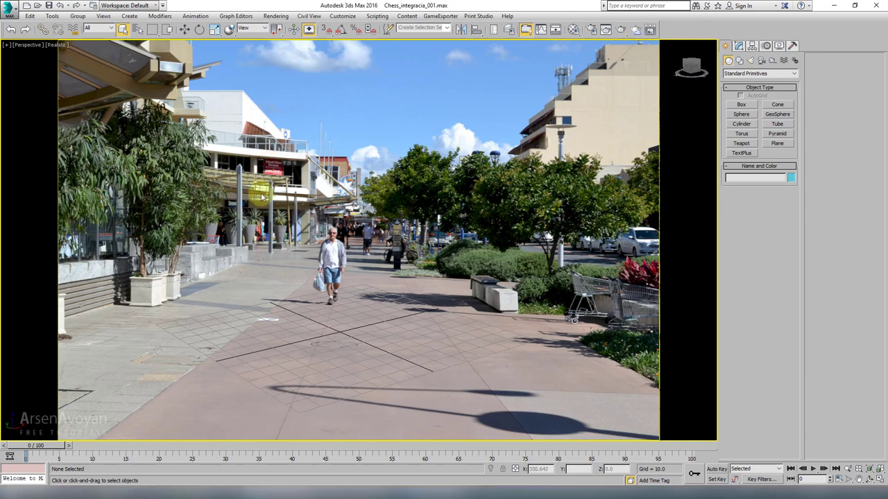
{"action": "middle_click_drag", "start_coordinate": [325, 229], "coordinate": [346, 233]}
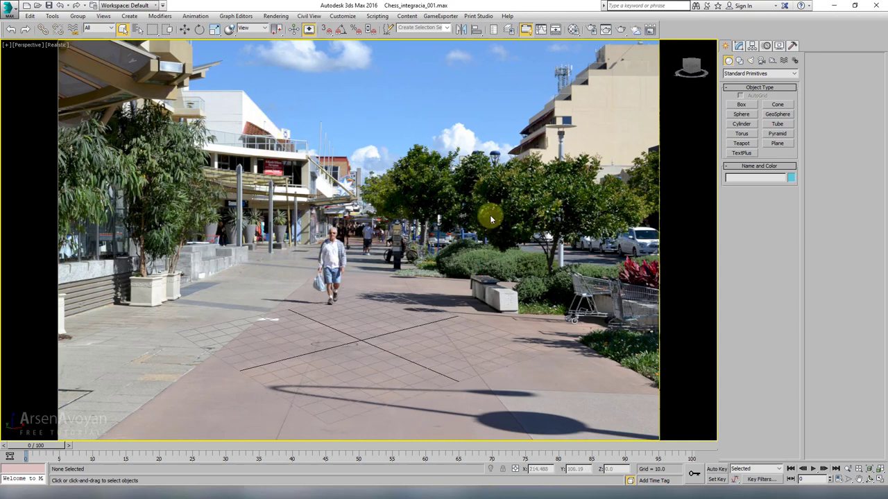
{"action": "middle_click_drag", "start_coordinate": [358, 198], "coordinate": [367, 211], "text": "alt"}
{"action": "middle_click_drag", "start_coordinate": [416, 187], "coordinate": [369, 259], "text": "alt"}
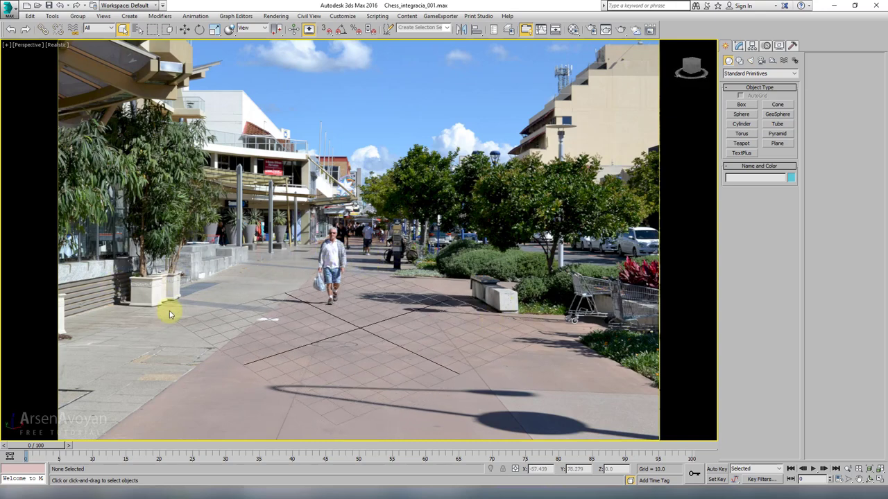
{"action": "middle_click_drag", "start_coordinate": [451, 302], "coordinate": [418, 316], "text": "alt"}
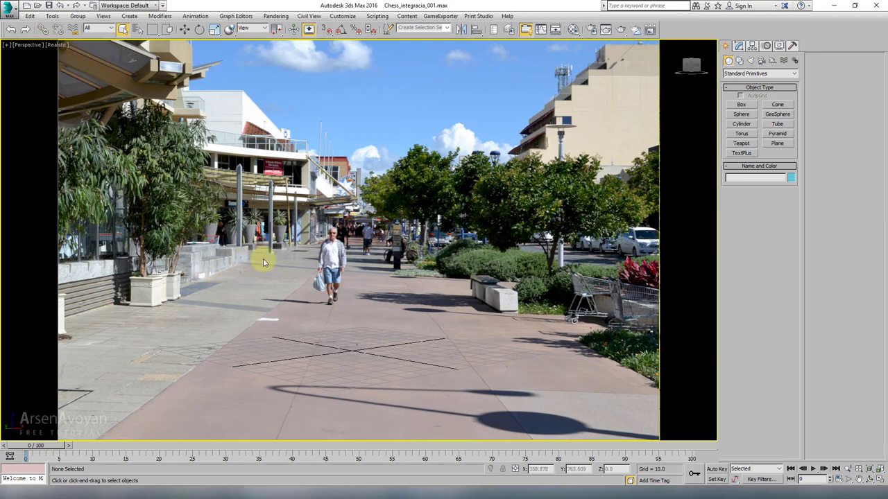
{"action": "middle_click_drag", "start_coordinate": [287, 310], "coordinate": [340, 314], "text": "alt"}
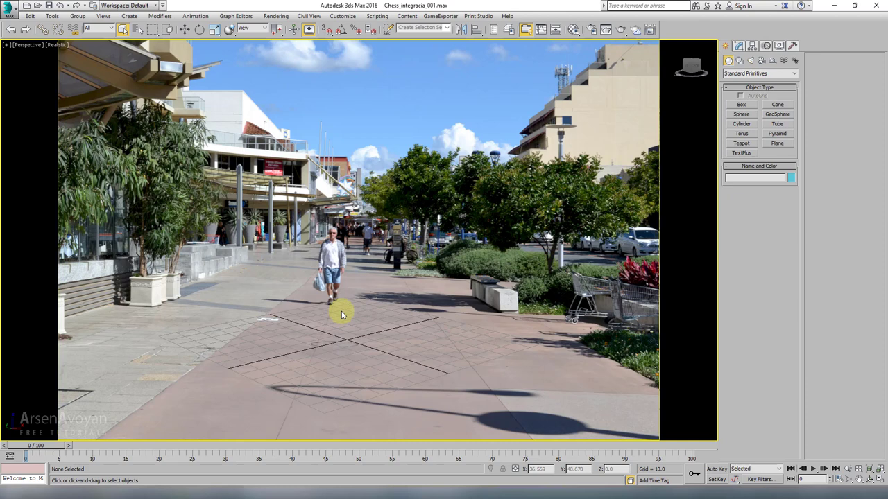
{"action": "middle_click_drag", "start_coordinate": [351, 271], "coordinate": [353, 289], "text": "alt"}
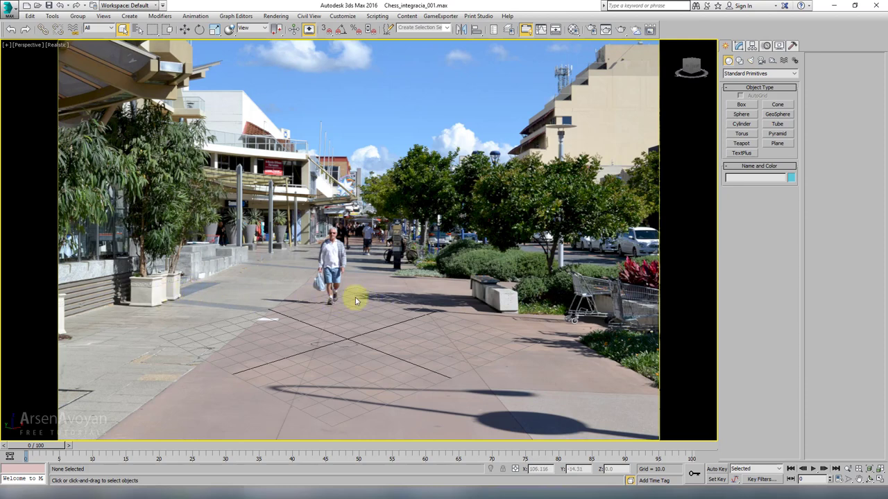
- Switch to the four-viewport layout and draw a standard Plane about 5400 units long in the Top viewport
{"action": "left_click", "coordinate": [776, 142]}
{"action": "key", "text": "alt+w"}
{"action": "scroll", "coordinate": [215, 136], "scroll_direction": "down", "scroll_amount": 5}
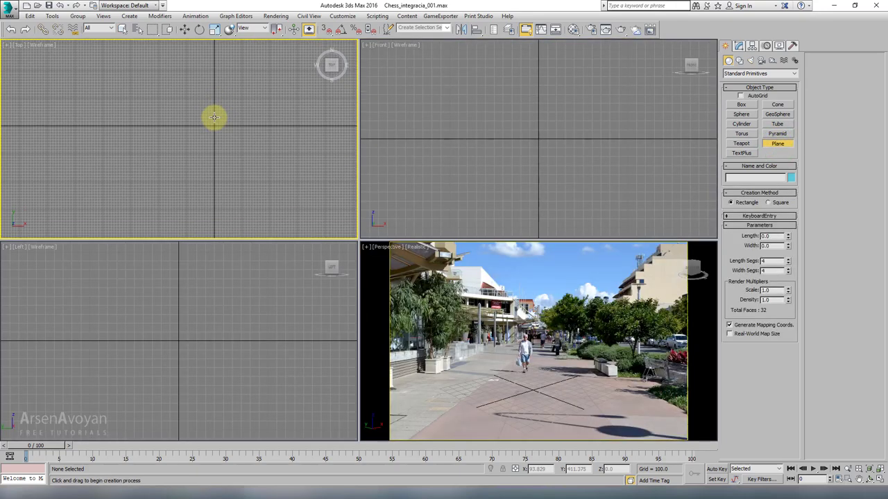
{"action": "left_click_drag", "start_coordinate": [165, 81], "coordinate": [253, 231]}
- Set the new plane's width to 800 and its length to 3000
{"action": "left_click", "coordinate": [738, 45]}
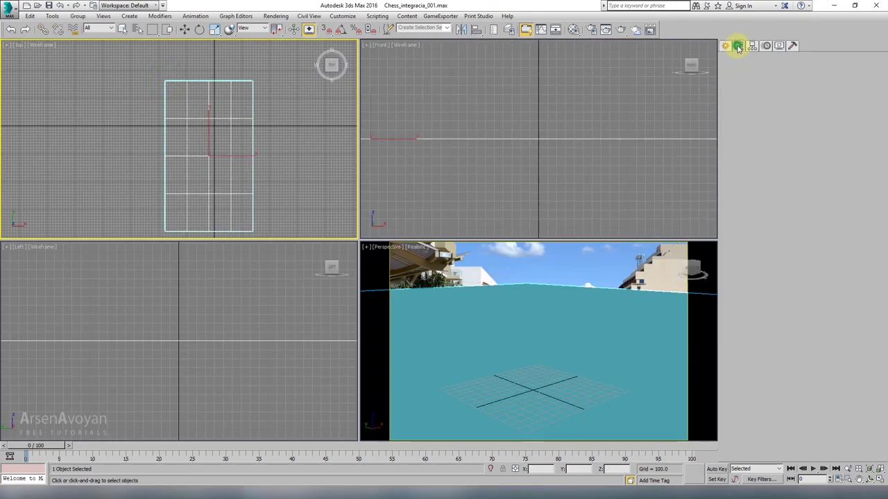
{"action": "mouse_move", "coordinate": [788, 186]}
{"action": "left_mouse_down"}
{"action": "mouse_move", "coordinate": [787, 178]}
{"action": "mouse_move", "coordinate": [784, 187]}
{"action": "left_mouse_up"}
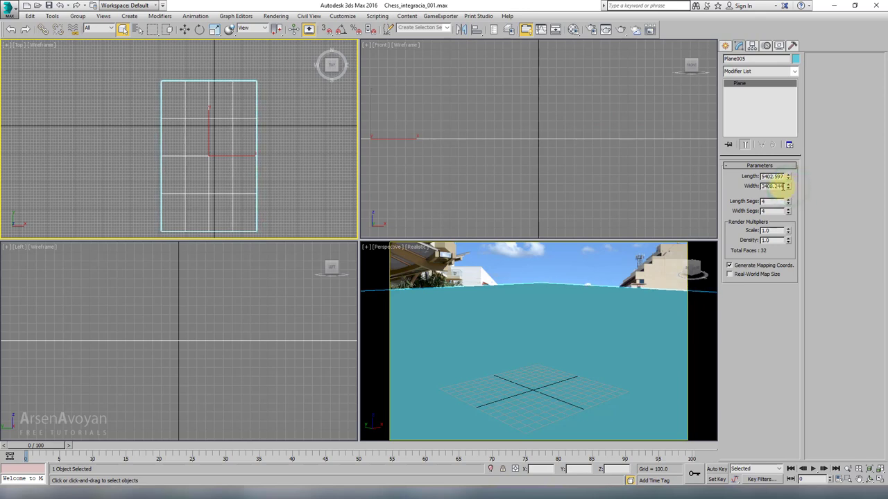
{"action": "double_click", "coordinate": [782, 186]}
{"action": "key", "text": "Return"}
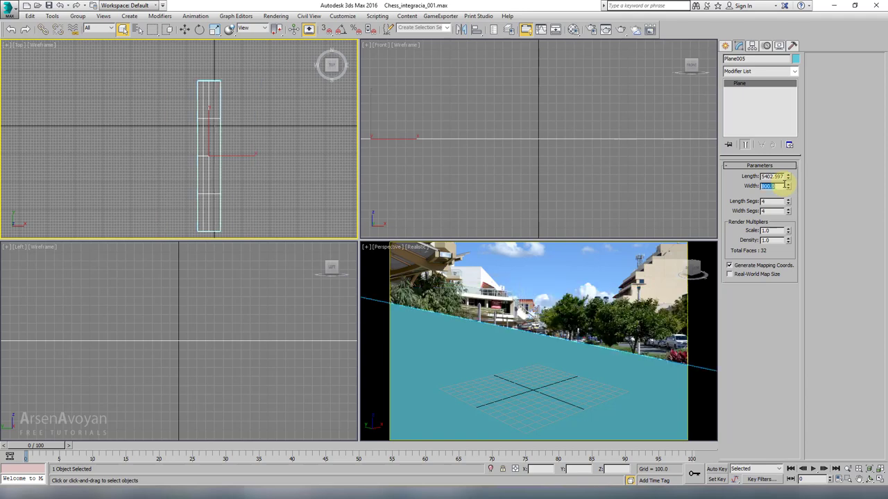
{"action": "double_click", "coordinate": [781, 176]}
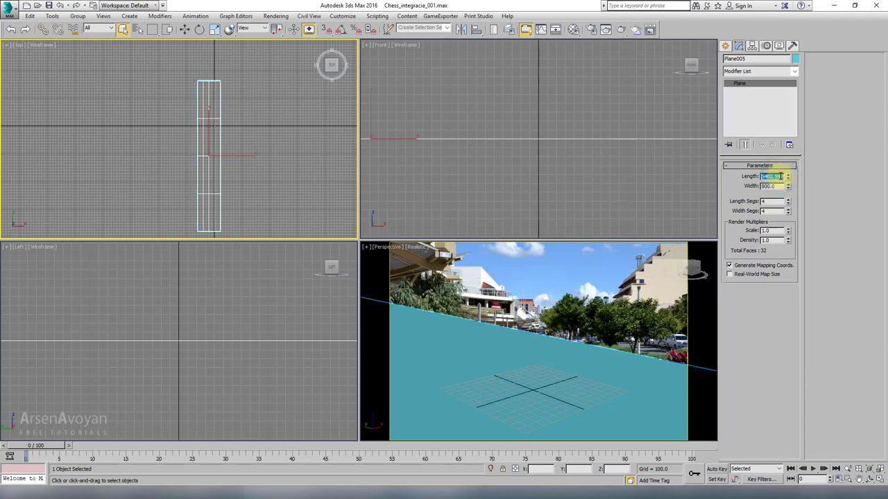
{"action": "type", "text": "3000"}
{"action": "key", "text": "Return"}
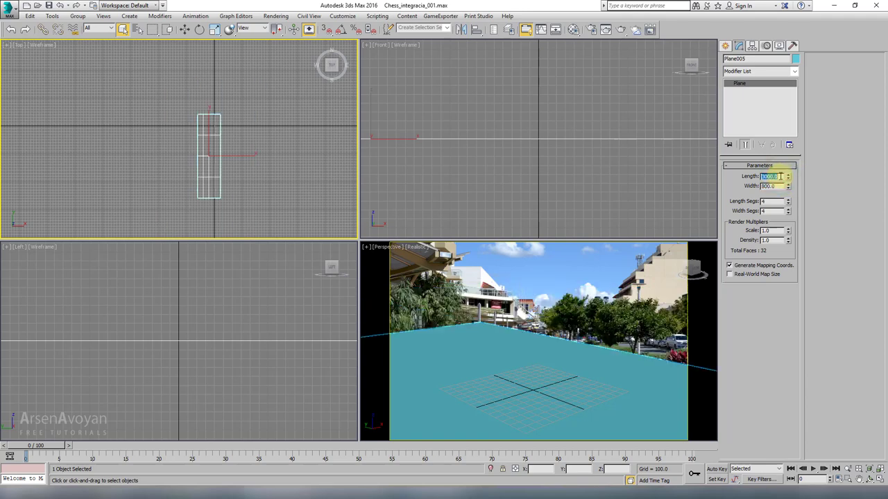
- Move the plane to the world origin by setting its X and Y position to 0
{"action": "left_click", "coordinate": [184, 29]}
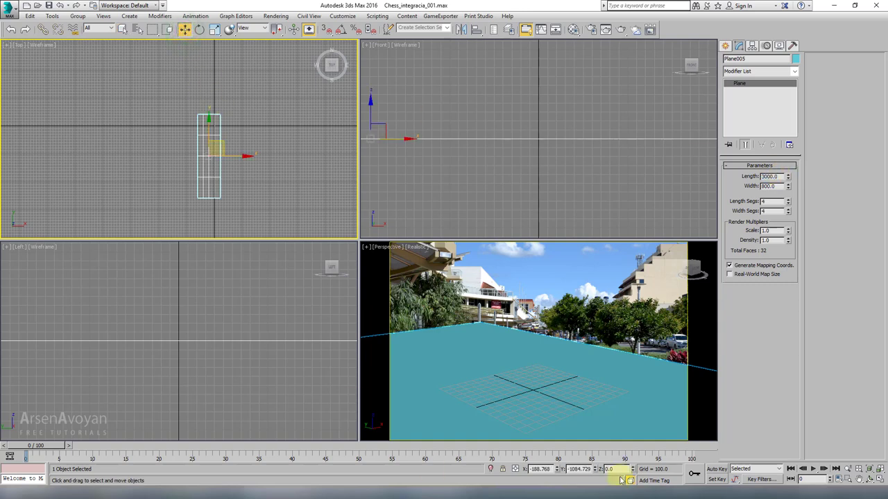
{"action": "double_click", "coordinate": [542, 470]}
{"action": "type", "text": "0"}
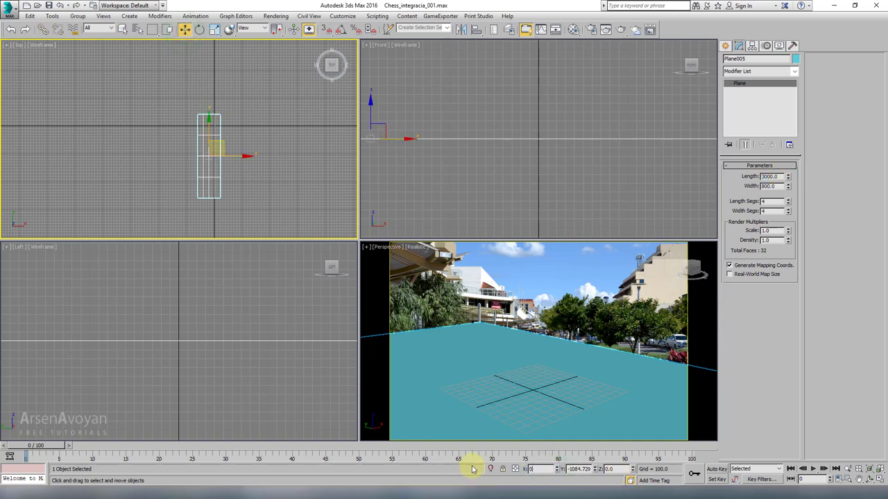
{"action": "key", "text": "Tab"}
{"action": "type", "text": "0"}
{"action": "key", "text": "Tab"}
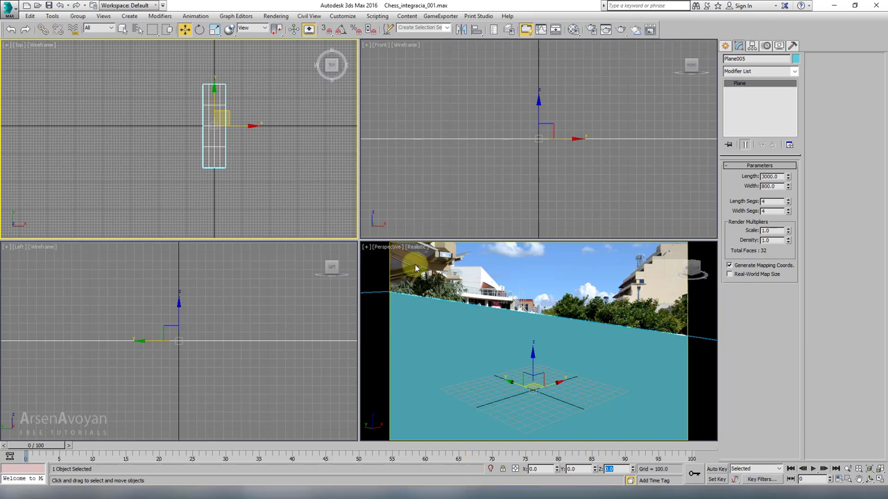
- Set the plane's length segments to 14
{"action": "left_click_drag", "start_coordinate": [787, 201], "coordinate": [789, 210]}
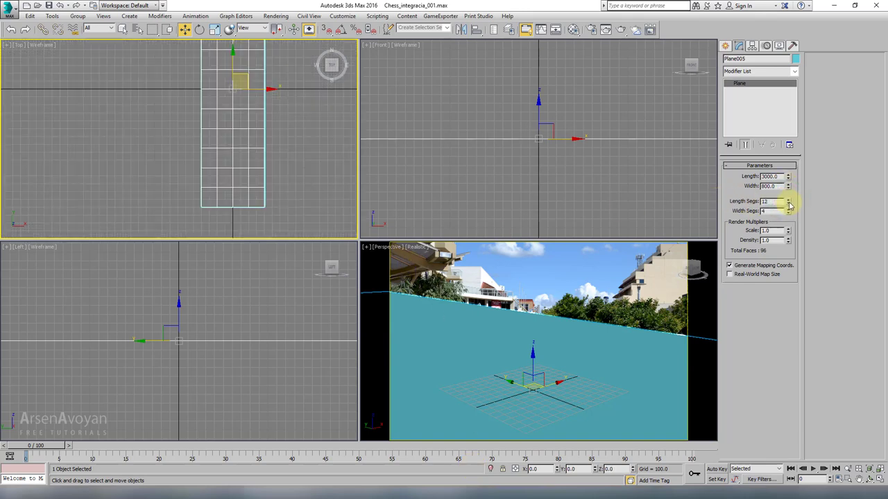
{"action": "left_click", "coordinate": [788, 200]}
{"action": "left_click", "coordinate": [789, 200]}
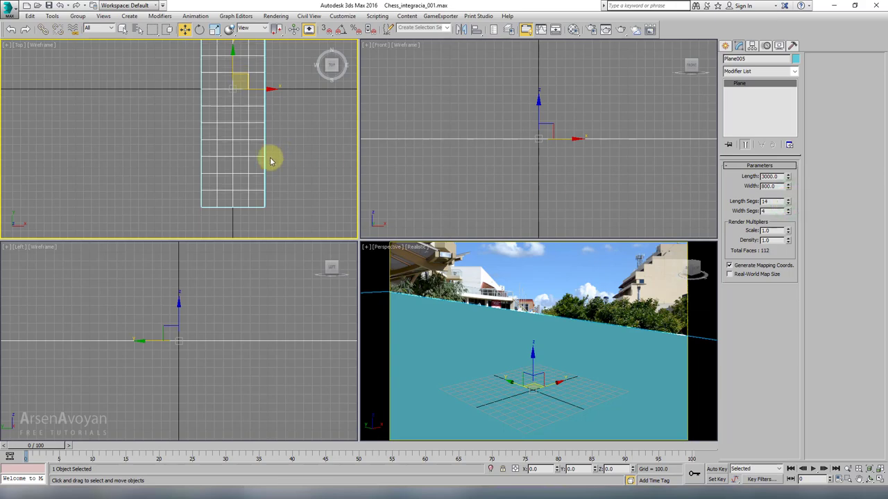
- Maximize the Perspective viewport, display it in wireframe and orbit it until the plane lies flat along the pavement
{"action": "left_click", "coordinate": [462, 328]}
{"action": "key", "text": "alt+w"}
{"action": "scroll", "coordinate": [451, 328], "scroll_direction": "up", "scroll_amount": 4}
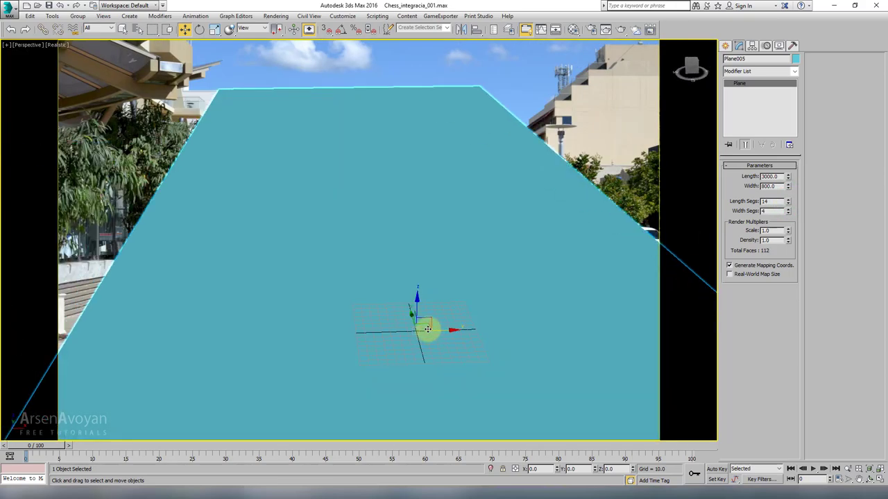
{"action": "key", "text": "F3"}
{"action": "scroll", "coordinate": [390, 308], "scroll_direction": "down", "scroll_amount": 3}
{"action": "middle_click_drag", "start_coordinate": [391, 308], "coordinate": [334, 255], "text": "alt"}
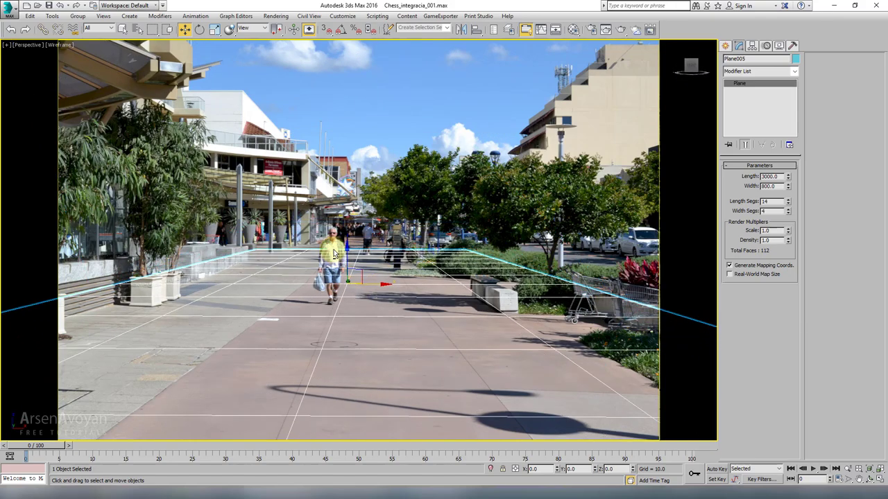
- Align the plane with the photo's paving joints by adjusting the view and shifting the plane along X to about 28
{"action": "mouse_move", "coordinate": [370, 267]}
{"action": "left_mouse_down"}
{"action": "mouse_move", "coordinate": [364, 274]}
{"action": "mouse_move", "coordinate": [383, 266]}
{"action": "left_mouse_up"}
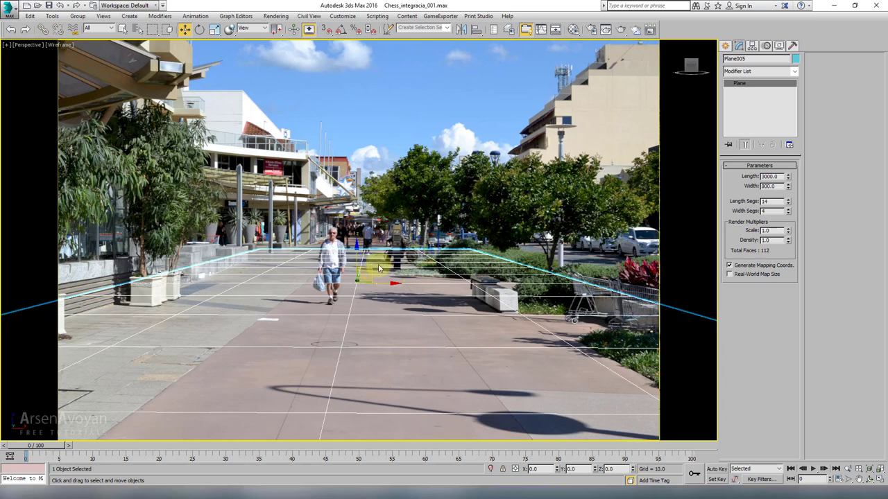
{"action": "middle_click_drag", "start_coordinate": [382, 250], "coordinate": [346, 243]}
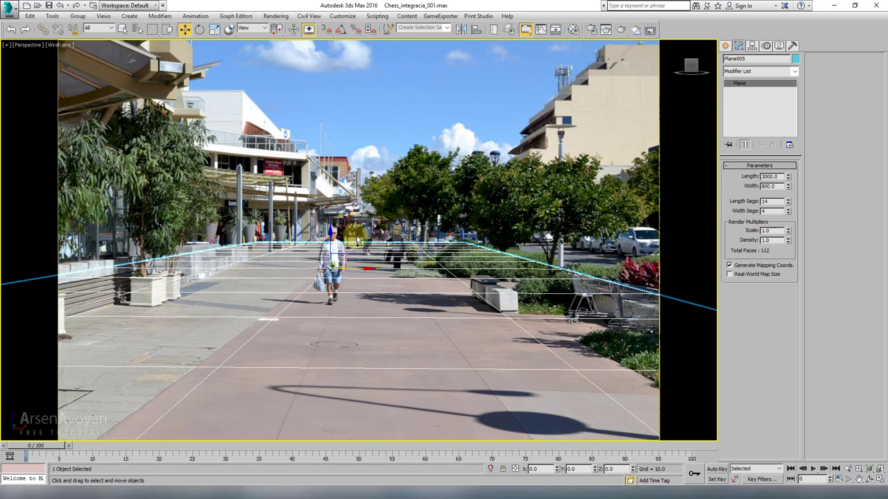
{"action": "middle_click_drag", "start_coordinate": [359, 240], "coordinate": [365, 269], "text": "alt"}
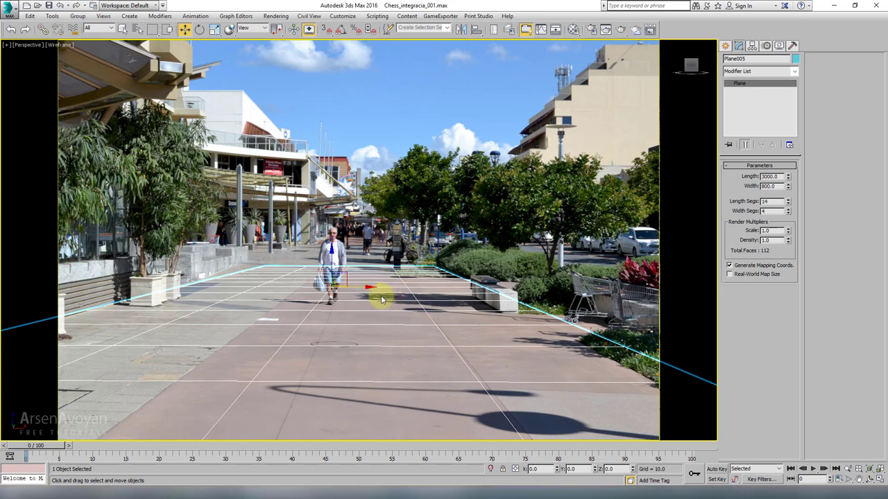
{"action": "left_click_drag", "start_coordinate": [364, 289], "coordinate": [367, 291]}
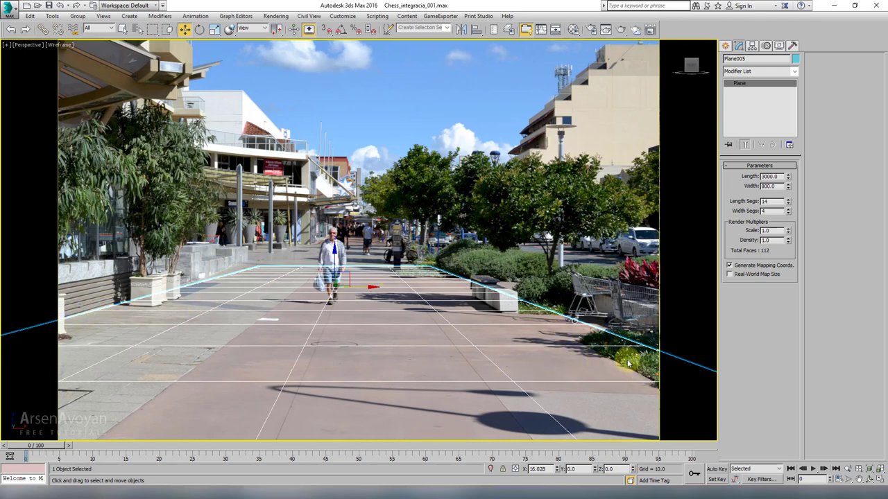
{"action": "middle_click_drag", "start_coordinate": [538, 304], "coordinate": [531, 314]}
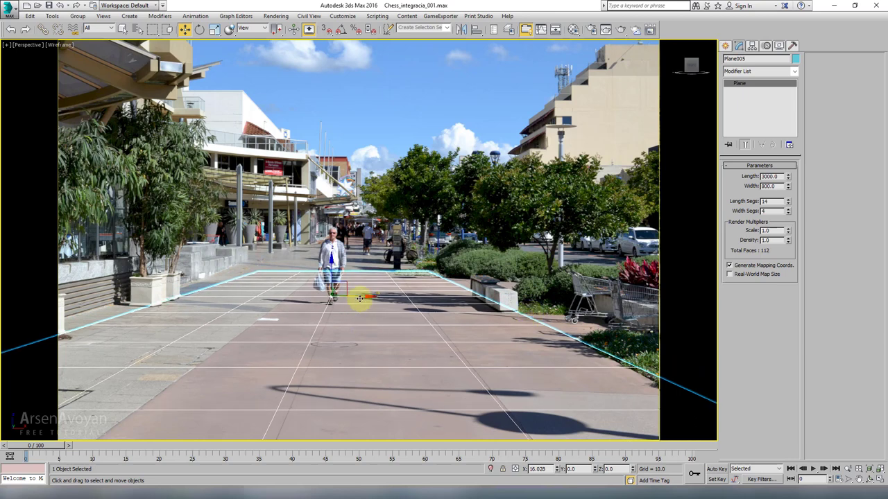
{"action": "left_click_drag", "start_coordinate": [359, 299], "coordinate": [365, 299]}
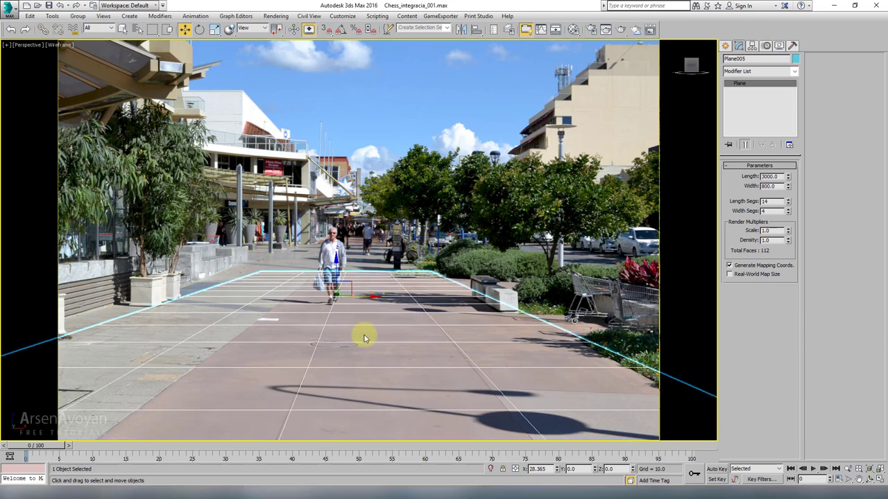
- Refine the plane's fit to the pavement edges by moving it along X to about 21
{"action": "scroll", "coordinate": [365, 338], "scroll_direction": "down", "scroll_amount": 1}
{"action": "scroll", "coordinate": [365, 338], "scroll_direction": "down", "scroll_amount": 1}
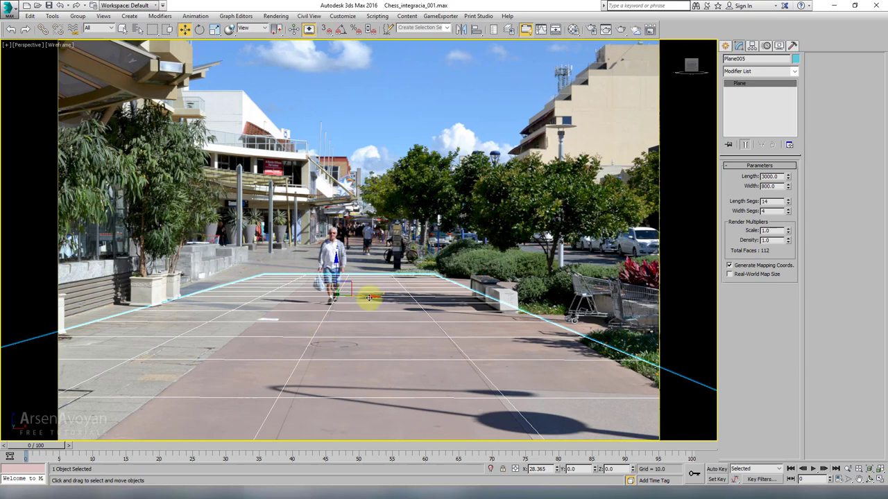
{"action": "left_click_drag", "start_coordinate": [369, 297], "coordinate": [327, 305]}
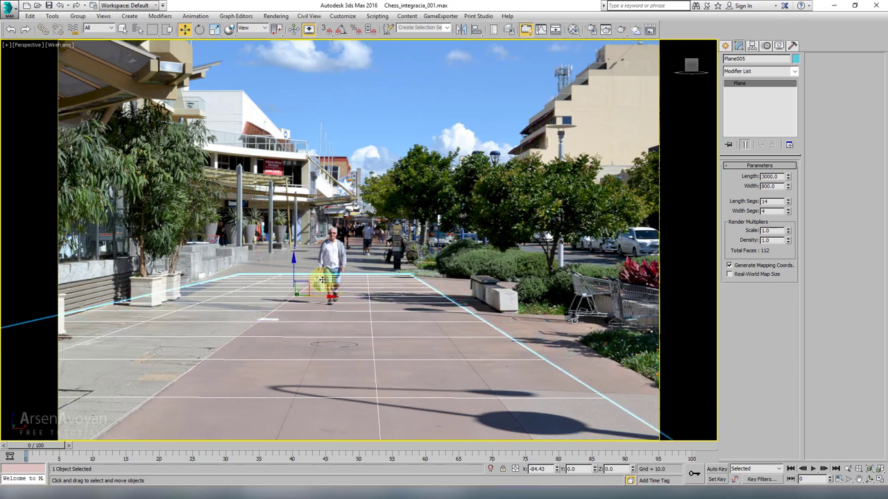
{"action": "left_click_drag", "start_coordinate": [323, 298], "coordinate": [363, 301]}
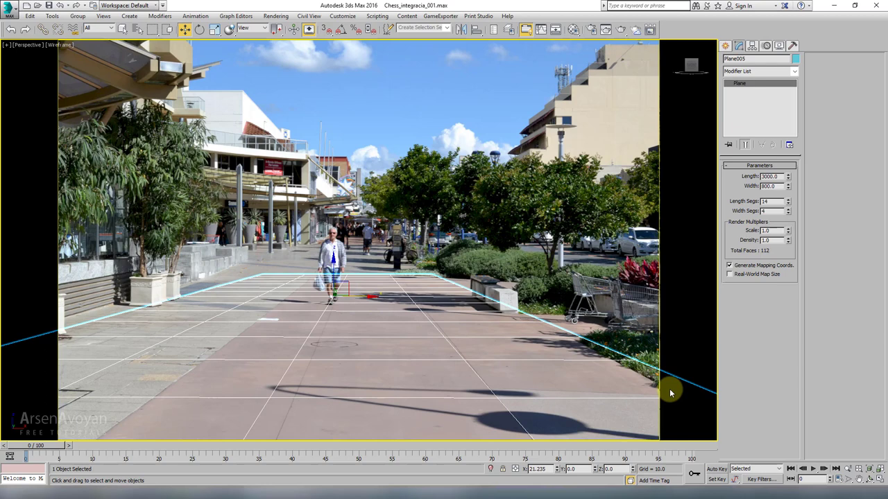
- Adjust the Perspective view's field of view and framing until the plane's converging lines follow the pavement's perspective
{"action": "left_click", "coordinate": [849, 480]}
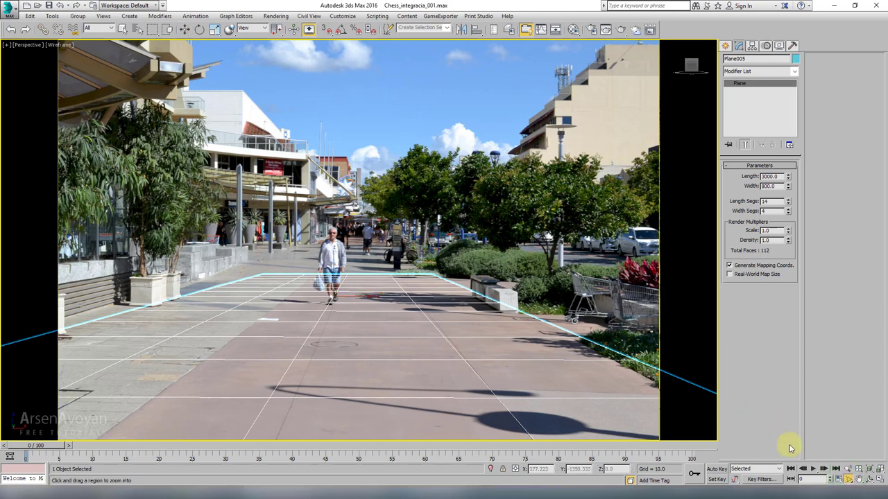
{"action": "left_click_drag", "start_coordinate": [370, 300], "coordinate": [367, 278]}
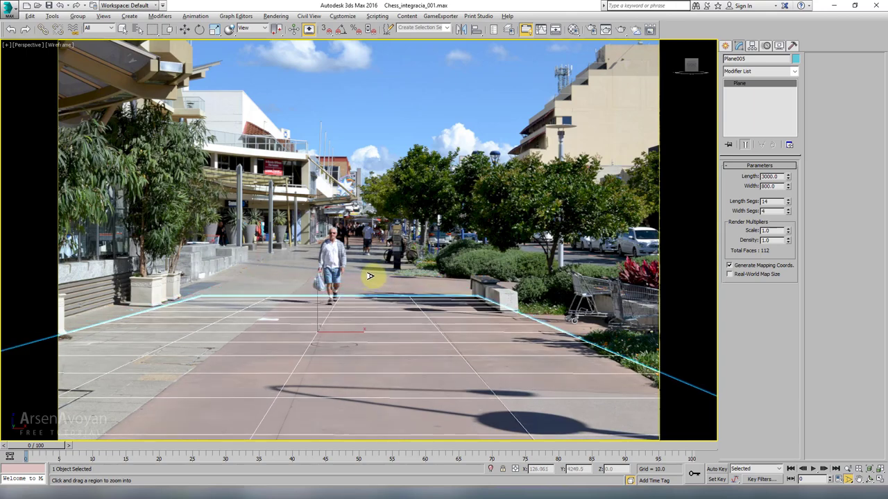
{"action": "left_click_drag", "start_coordinate": [369, 276], "coordinate": [378, 300]}
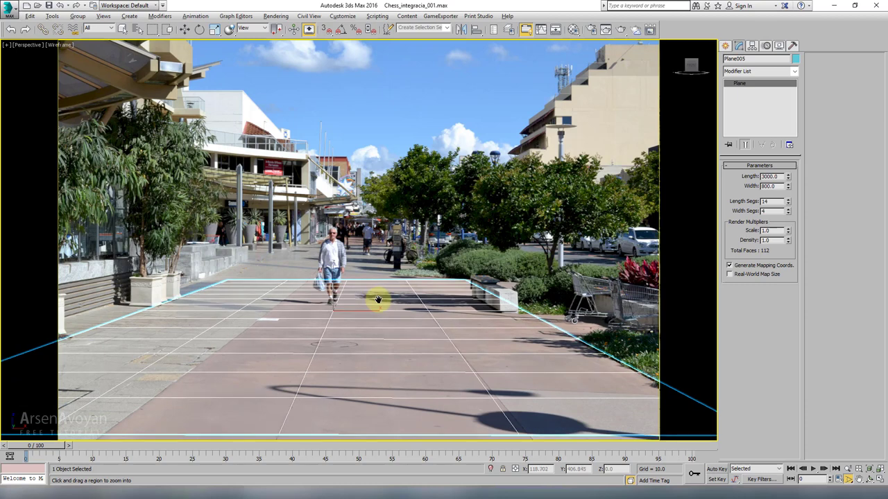
{"action": "left_click_drag", "start_coordinate": [378, 299], "coordinate": [366, 317]}
{"action": "key", "text": "w"}
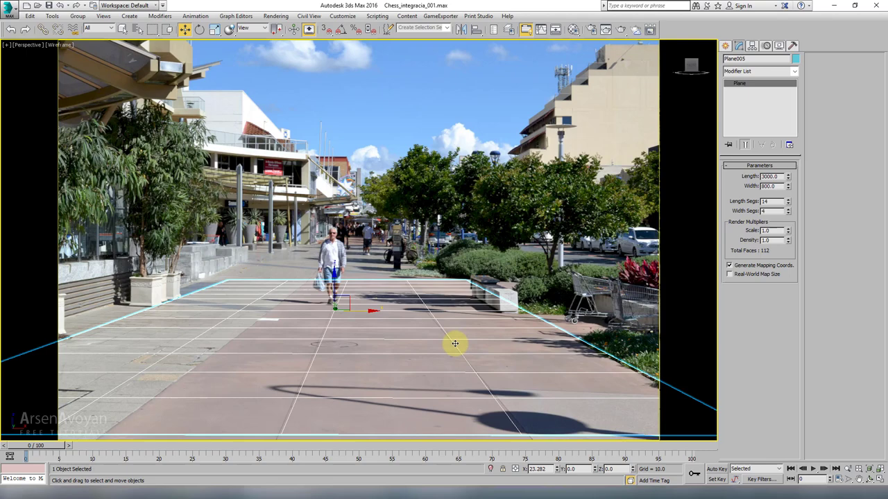
- Create a Physical Camera from the Perspective view and move the camera in the Top viewport to X about 92
{"action": "key", "text": "ctrl+c"}
{"action": "key", "text": "alt+w"}
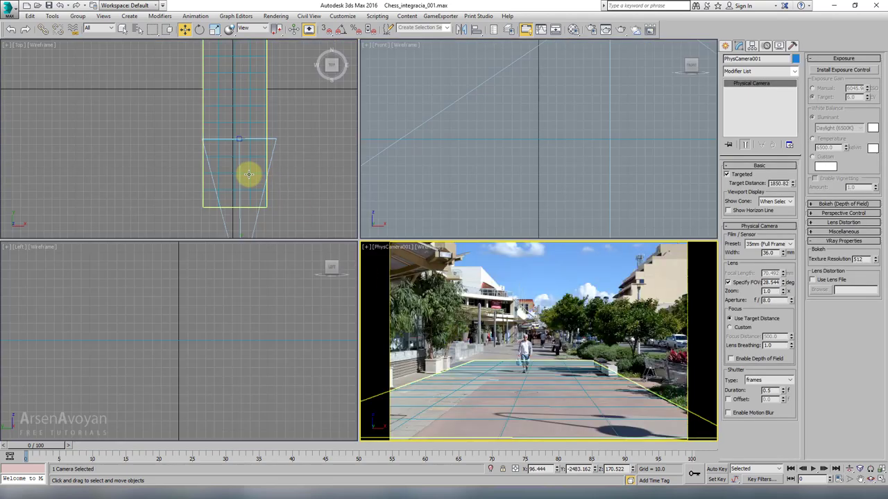
{"action": "left_click", "coordinate": [242, 189]}
{"action": "left_click", "coordinate": [243, 224]}
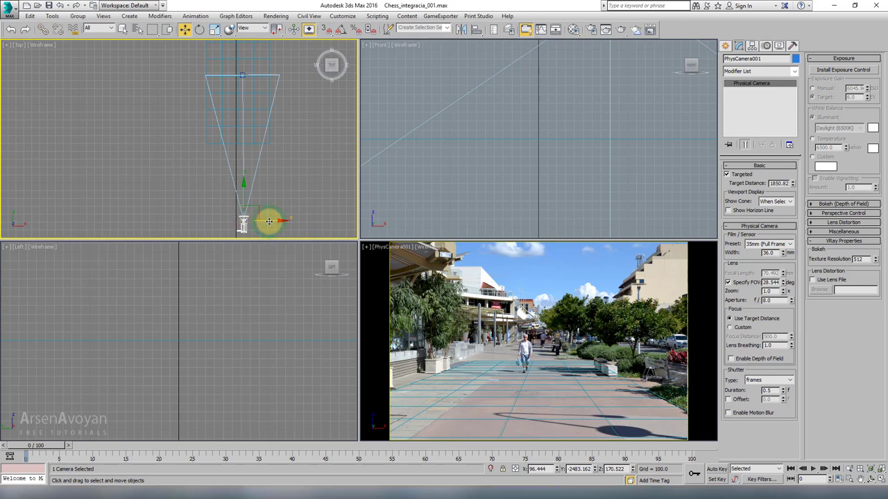
{"action": "left_click_drag", "start_coordinate": [269, 222], "coordinate": [267, 222]}
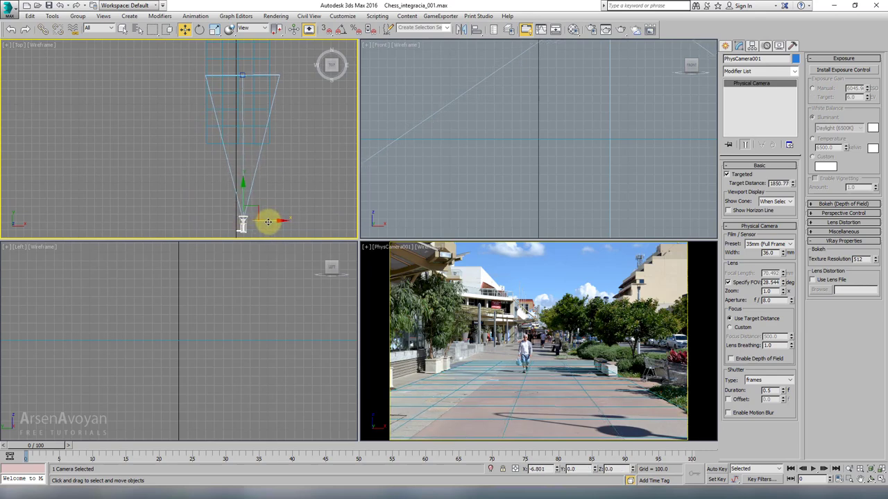
{"action": "right_click", "coordinate": [471, 347]}
{"action": "key", "text": "alt+w"}
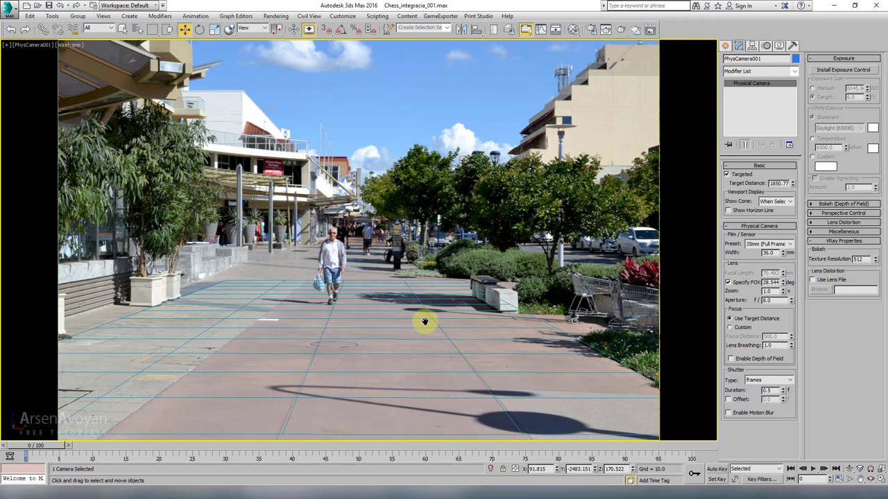
{"action": "key", "text": "alt+w"}
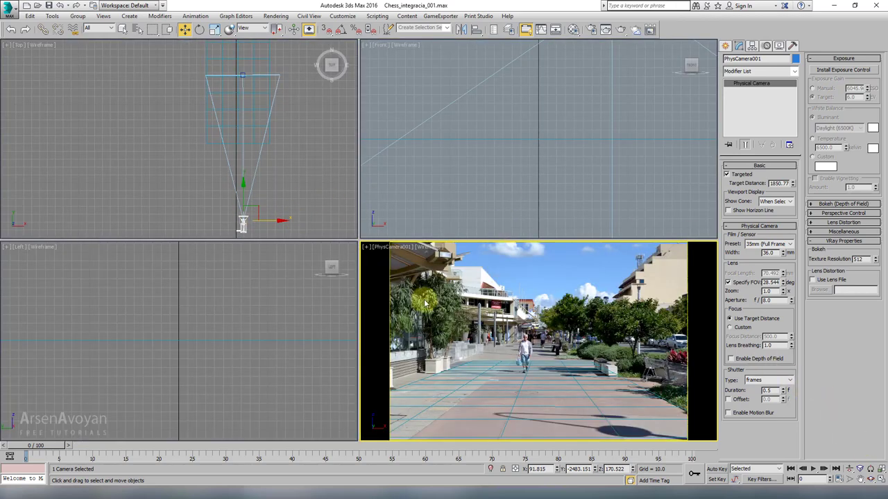
{"action": "key", "text": "alt+w"}
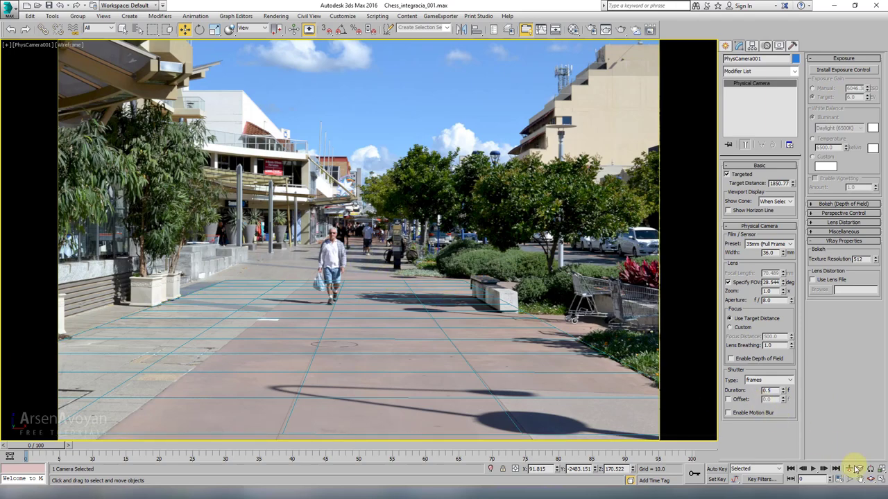
- Widen the camera's field of view to about 32.3 degrees and dolly it to a target distance of about 1684
{"action": "left_click", "coordinate": [849, 479]}
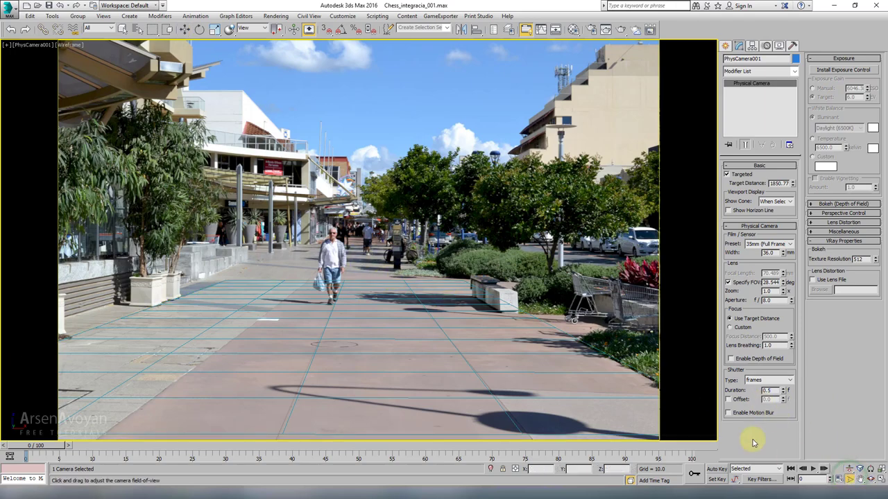
{"action": "left_click_drag", "start_coordinate": [362, 303], "coordinate": [327, 286]}
{"action": "left_click", "coordinate": [852, 471]}
{"action": "key", "text": "w"}
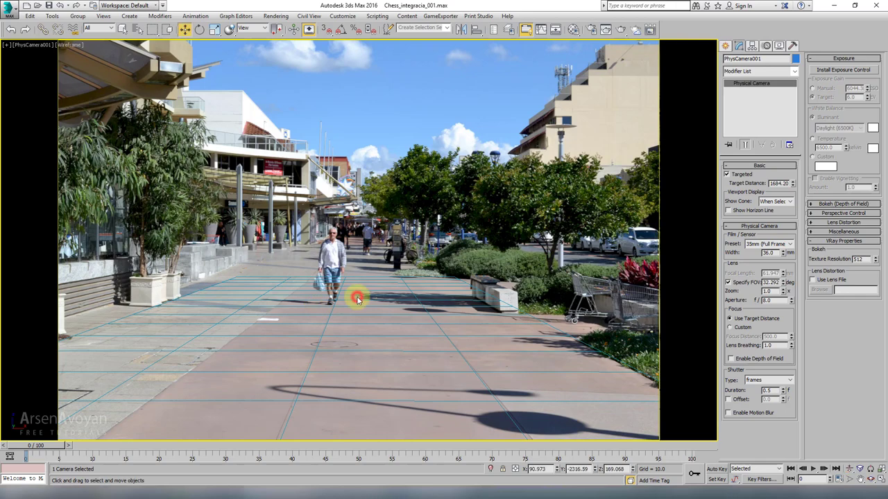
- Select the ground plane and move it along X to about 22 to follow the paving lines
{"action": "right_click", "coordinate": [362, 298]}
{"action": "left_click", "coordinate": [375, 309]}
{"action": "left_click", "coordinate": [360, 308]}
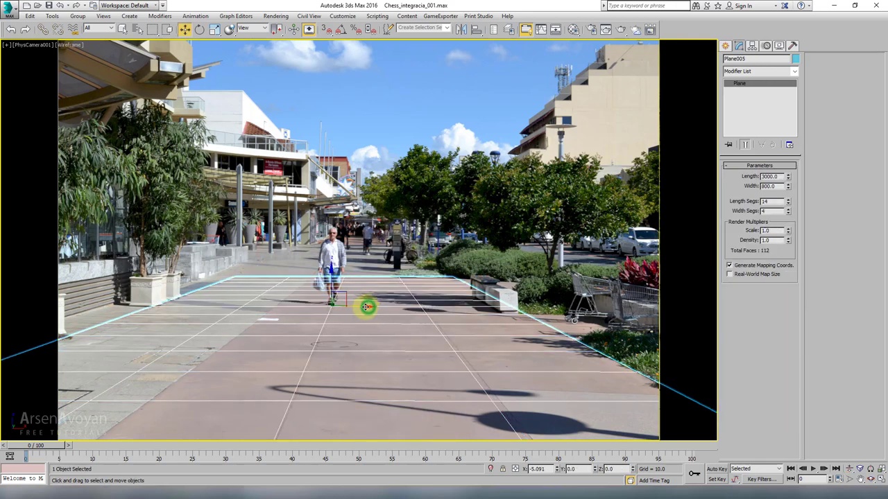
{"action": "mouse_move", "coordinate": [367, 307]}
{"action": "left_mouse_down"}
{"action": "mouse_move", "coordinate": [386, 307]}
{"action": "mouse_move", "coordinate": [367, 311]}
{"action": "left_mouse_up"}
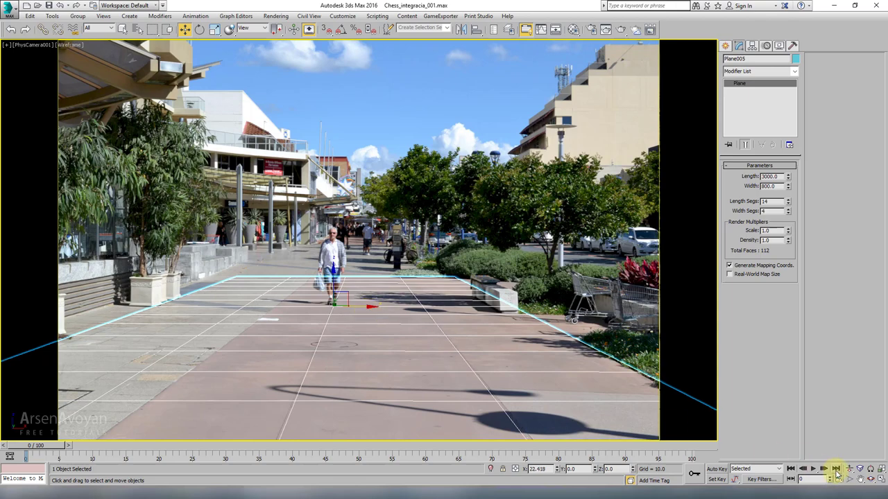
- Fine-tune the camera's field of view and dolly distance so the plane's grid matches the pavement's perspective
{"action": "left_click", "coordinate": [850, 480]}
{"action": "left_click_drag", "start_coordinate": [448, 331], "coordinate": [444, 336]}
{"action": "left_click", "coordinate": [849, 470]}
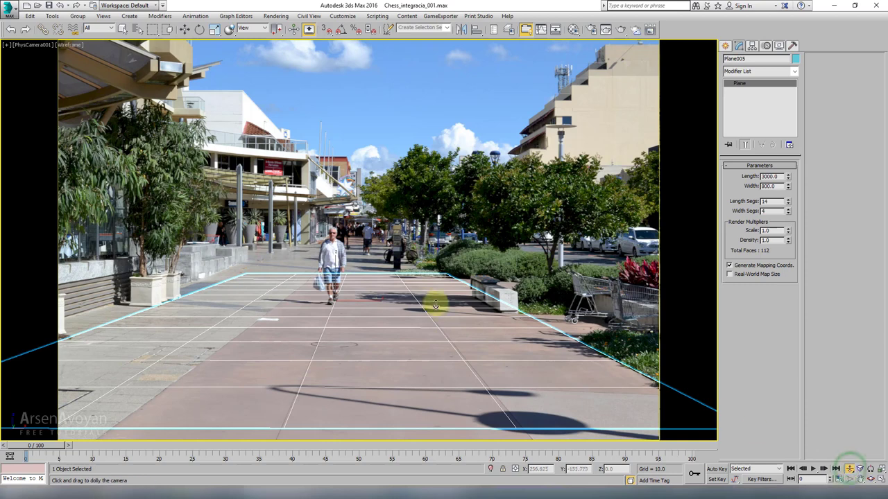
{"action": "left_click_drag", "start_coordinate": [408, 296], "coordinate": [407, 296]}
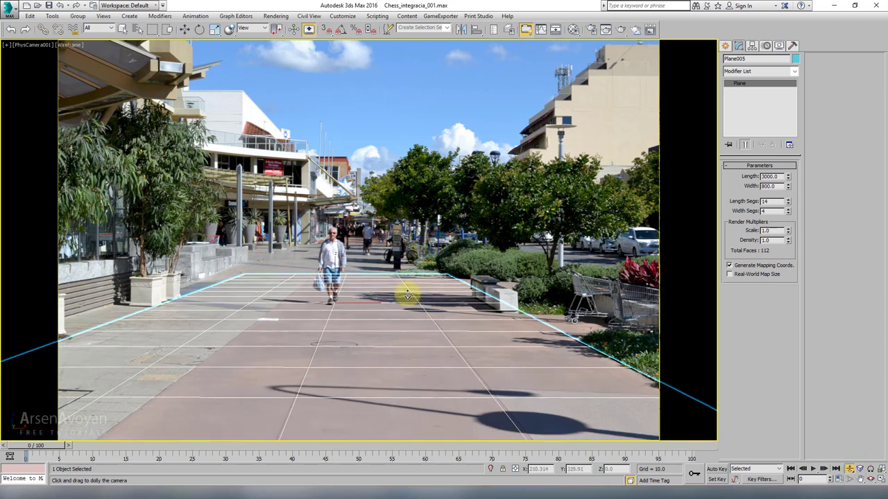
{"action": "key", "text": "w"}
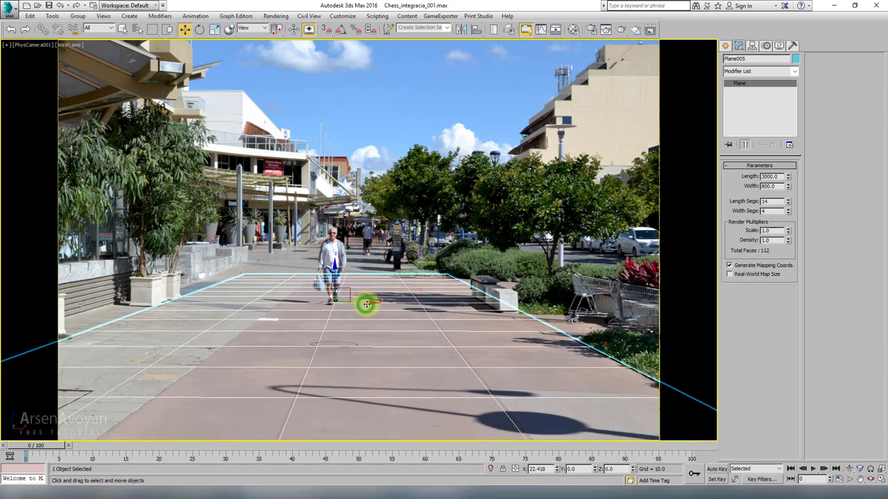
- Slide the plane back and forth against the photo's paving joints and leave it at X about 14
{"action": "mouse_move", "coordinate": [367, 304]}
{"action": "left_mouse_down"}
{"action": "mouse_move", "coordinate": [303, 307]}
{"action": "mouse_move", "coordinate": [359, 307]}
{"action": "mouse_move", "coordinate": [326, 311]}
{"action": "mouse_move", "coordinate": [348, 316]}
{"action": "mouse_move", "coordinate": [354, 303]}
{"action": "mouse_move", "coordinate": [366, 309]}
{"action": "left_mouse_up"}
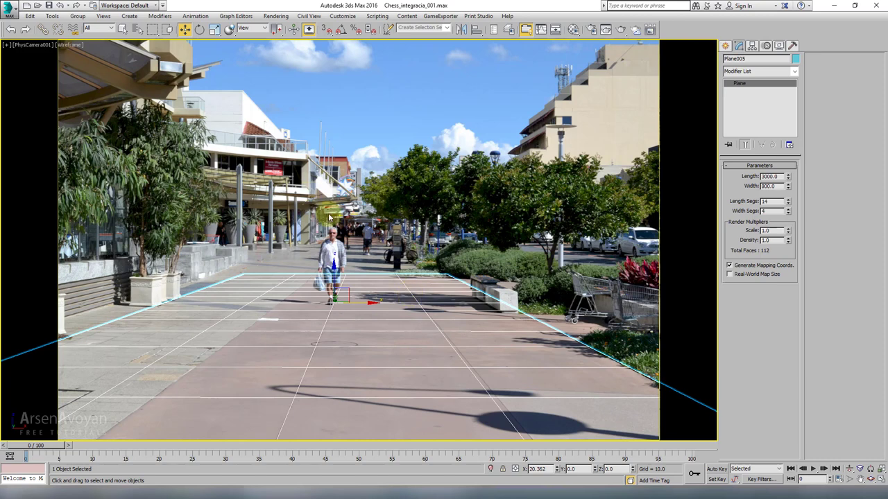
{"action": "left_click", "coordinate": [374, 299]}
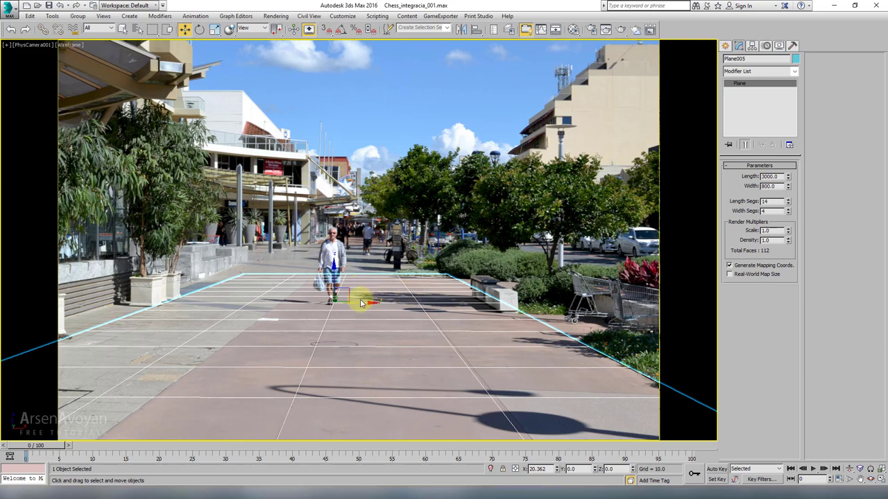
{"action": "mouse_move", "coordinate": [361, 303]}
{"action": "left_mouse_down"}
{"action": "mouse_move", "coordinate": [349, 303]}
{"action": "mouse_move", "coordinate": [369, 308]}
{"action": "left_mouse_up"}
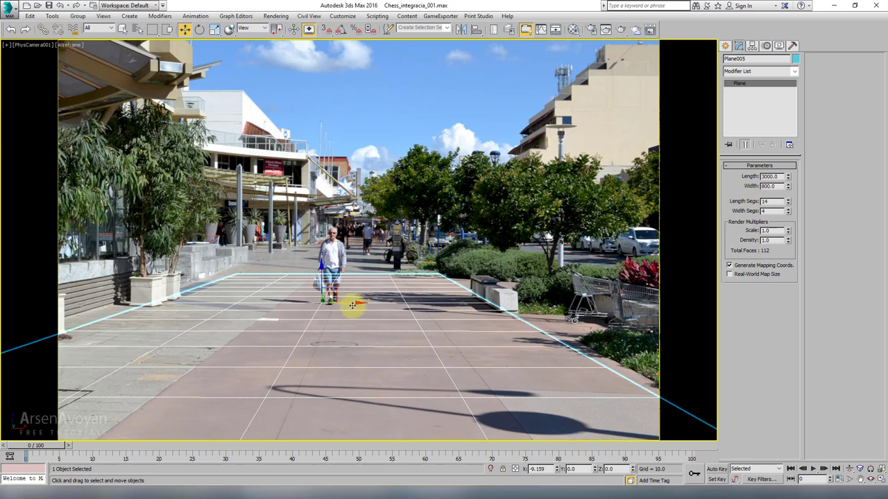
{"action": "left_click_drag", "start_coordinate": [353, 305], "coordinate": [366, 306]}
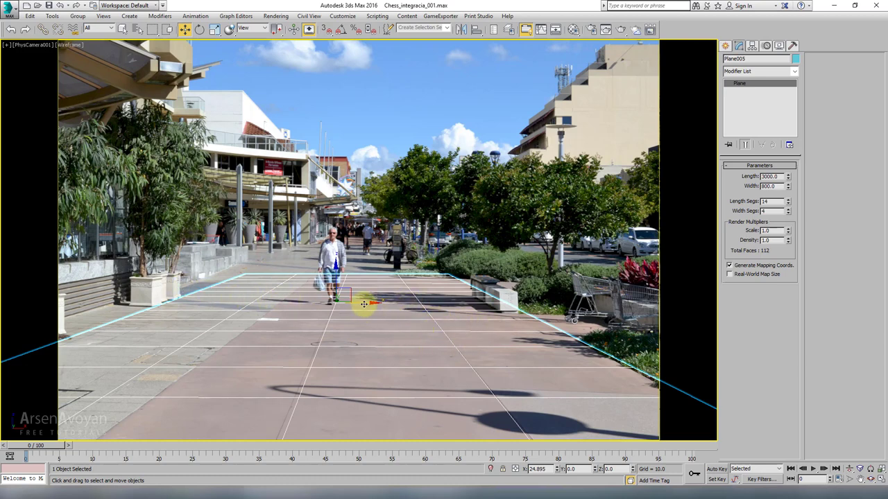
{"action": "left_click_drag", "start_coordinate": [364, 303], "coordinate": [358, 305]}
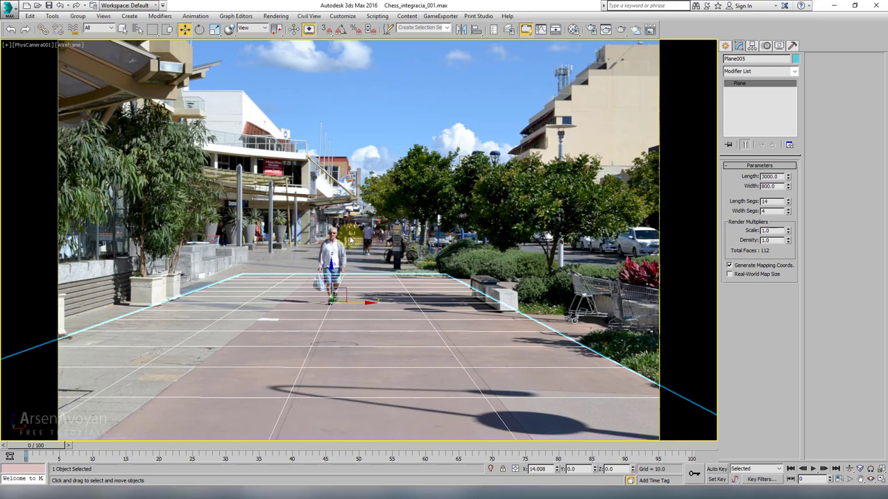
- Try moving the camera sideways in the top view, and undo the move
{"action": "key", "text": "alt+w"}
{"action": "left_click", "coordinate": [243, 204]}
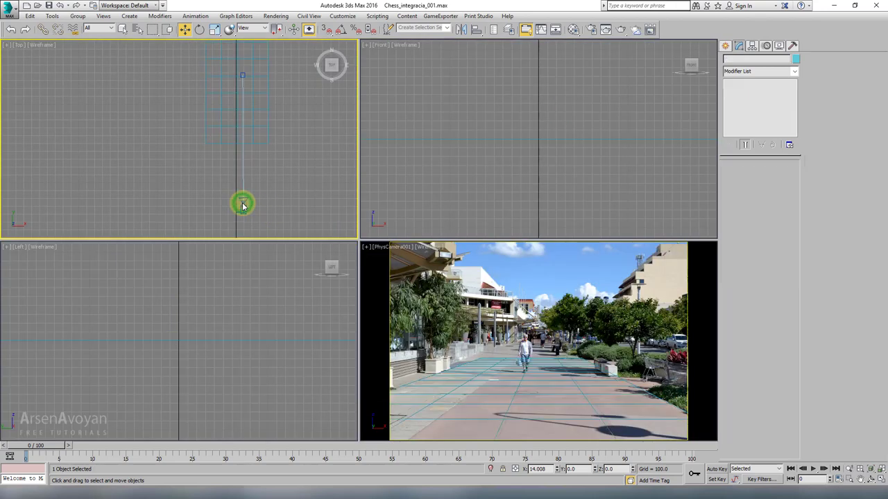
{"action": "left_click", "coordinate": [242, 202]}
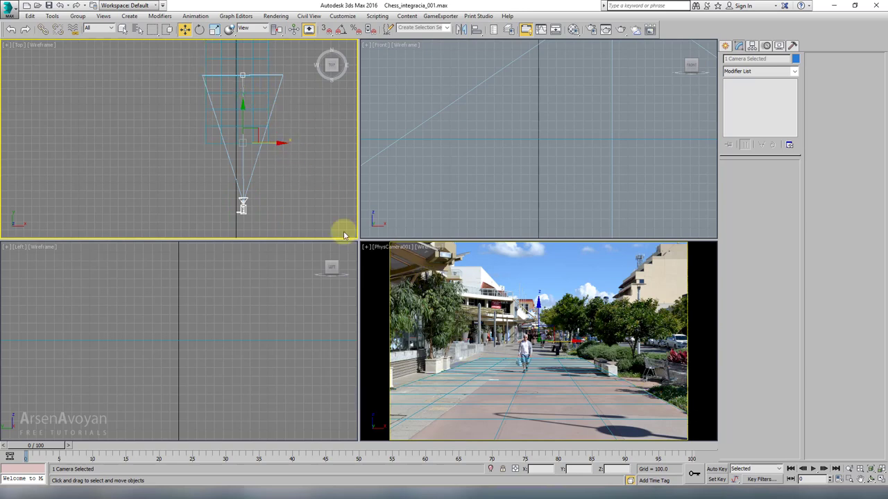
{"action": "left_click", "coordinate": [306, 196]}
{"action": "left_click", "coordinate": [246, 206]}
{"action": "left_click_drag", "start_coordinate": [263, 202], "coordinate": [316, 203]}
{"action": "key", "text": "ctrl+z"}
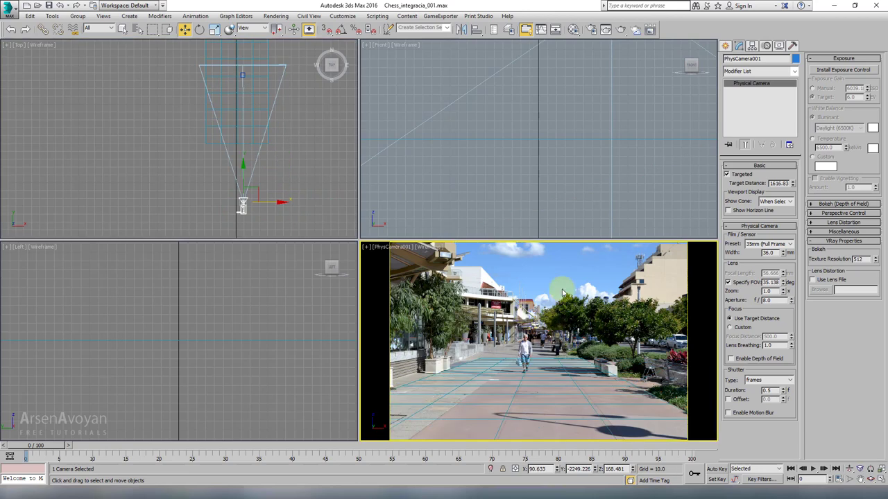
{"action": "right_click", "coordinate": [557, 204]}
{"action": "right_click", "coordinate": [553, 283]}
{"action": "key", "text": "alt+w"}
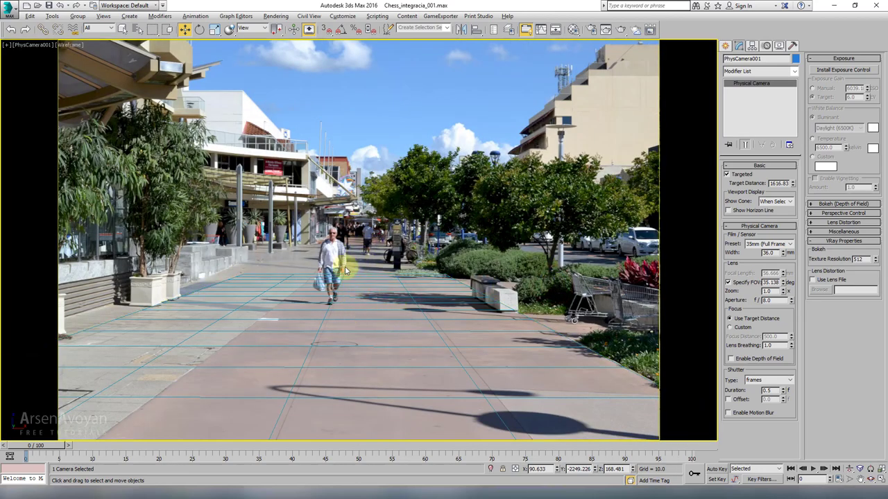
{"action": "key", "text": "alt+w"}
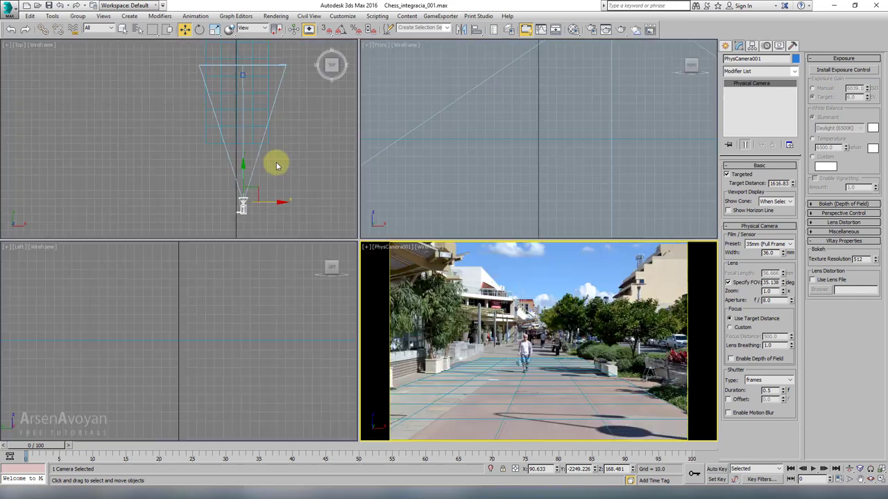
- Select the camera together with its target and lock their move, rotate and scale on the X, Y and Z axes
{"action": "left_click", "coordinate": [245, 75]}
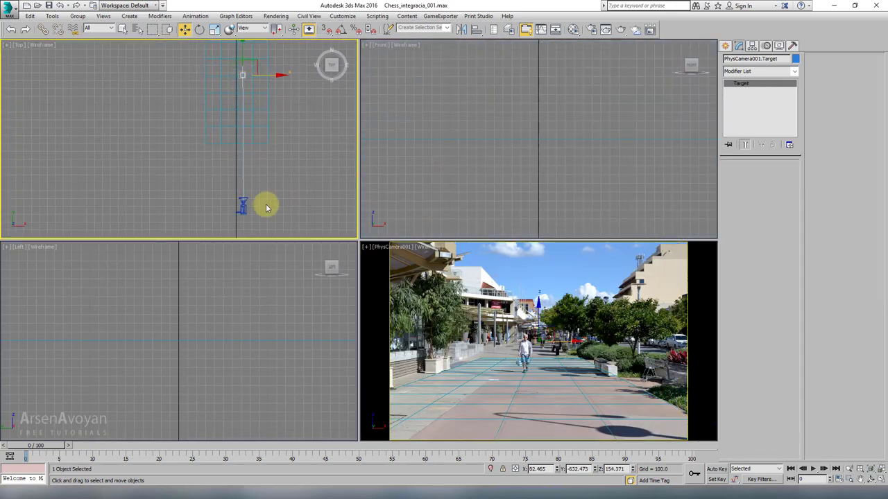
{"action": "left_click", "coordinate": [242, 208]}
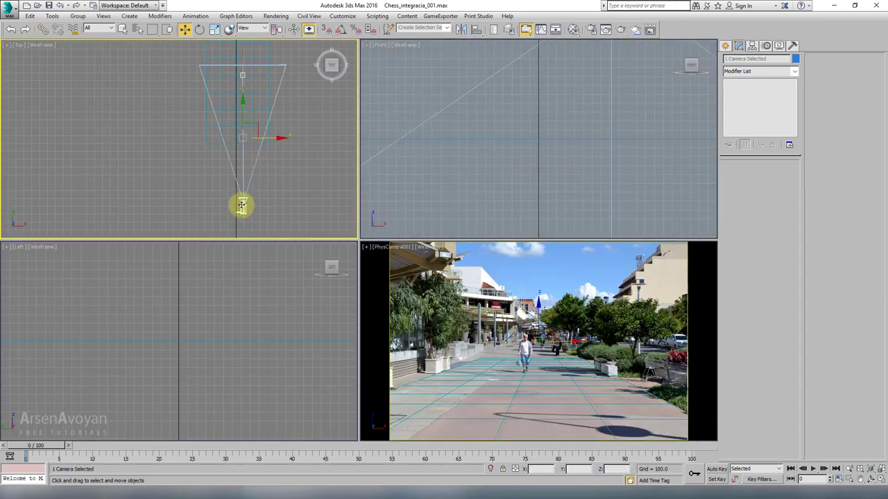
{"action": "left_click", "coordinate": [753, 49]}
{"action": "left_click", "coordinate": [787, 71]}
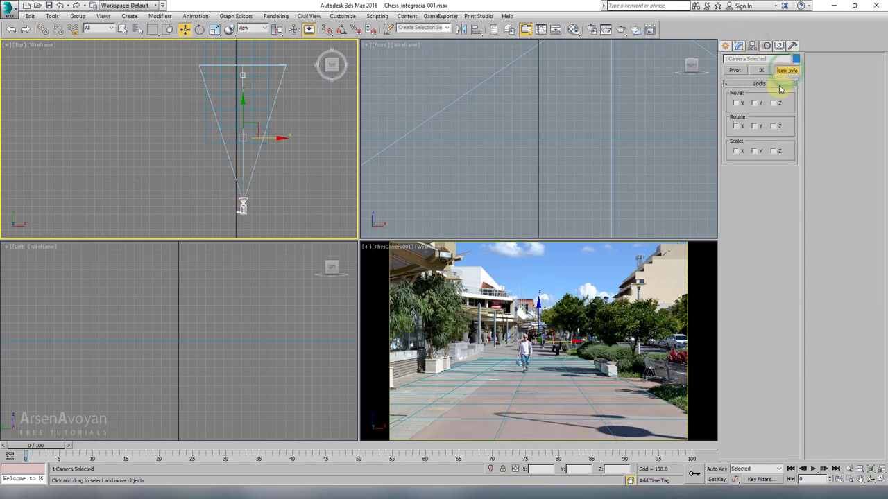
{"action": "left_click", "coordinate": [774, 126]}
{"action": "left_click", "coordinate": [755, 126]}
{"action": "left_click", "coordinate": [736, 126]}
{"action": "left_click", "coordinate": [735, 150]}
{"action": "left_click", "coordinate": [755, 150]}
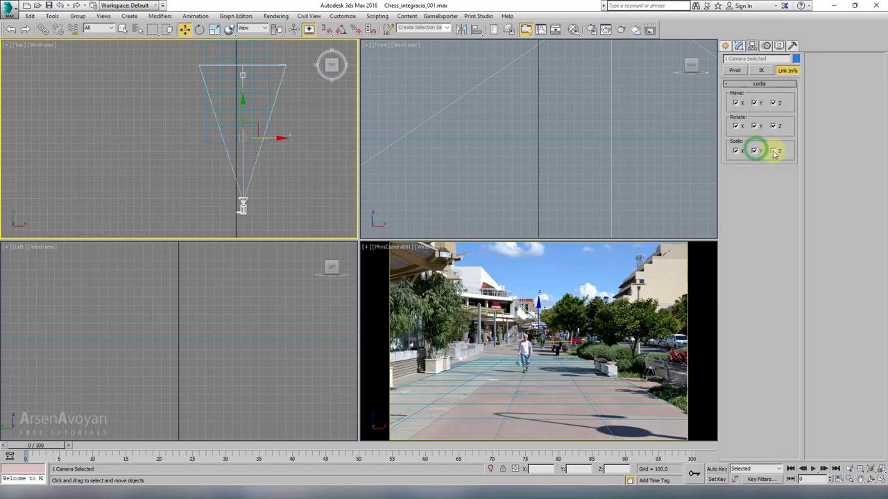
{"action": "left_click", "coordinate": [774, 151]}
{"action": "left_click", "coordinate": [242, 206]}
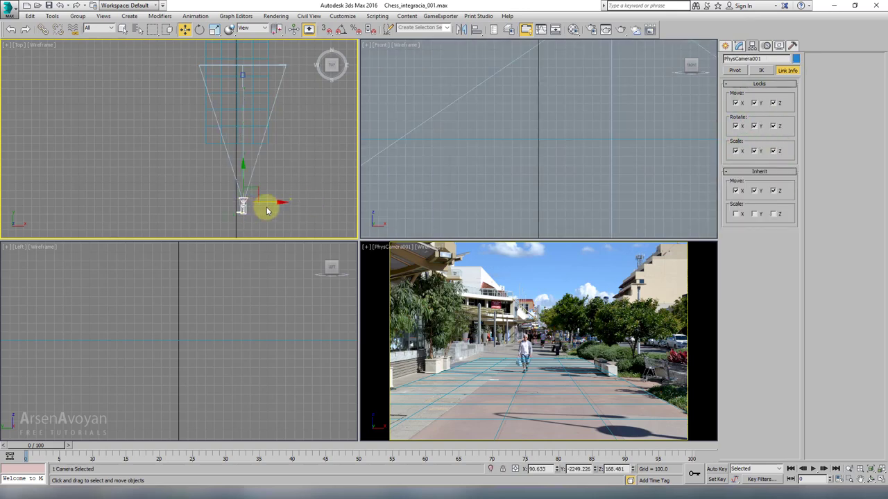
- Unhide all hidden objects to bring the chess pieces back into the camera view
{"action": "right_click", "coordinate": [401, 265]}
{"action": "key", "text": "alt+w"}
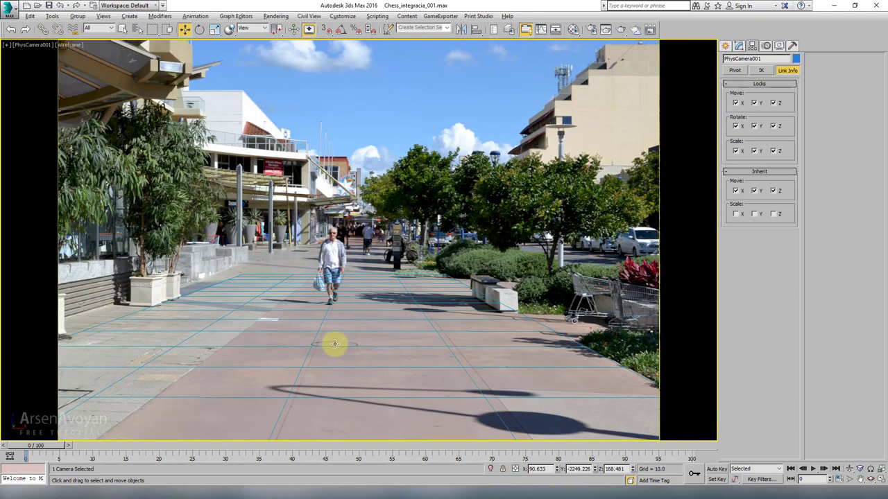
{"action": "right_click", "coordinate": [469, 217]}
{"action": "left_click", "coordinate": [486, 180]}
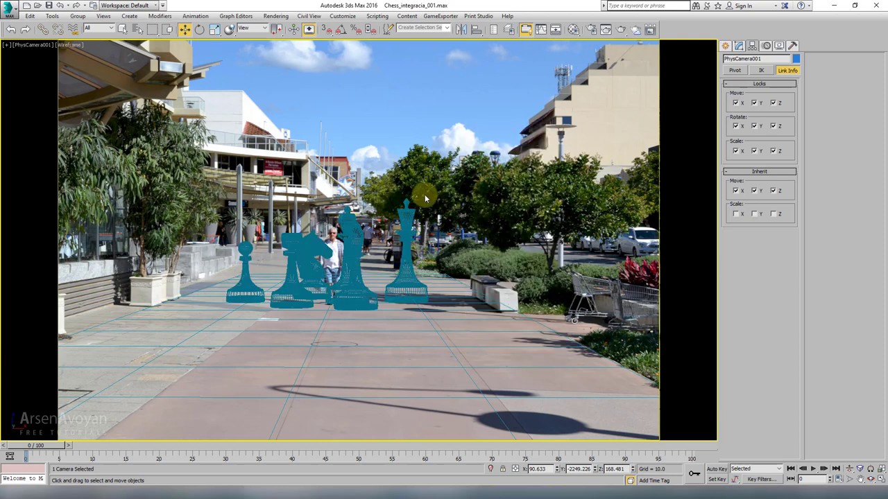
- Select everything and move the chess pieces toward the camera along the ground in the top view
{"action": "key", "text": "ctrl+a"}
{"action": "key", "text": "alt+w"}
{"action": "right_click", "coordinate": [212, 155]}
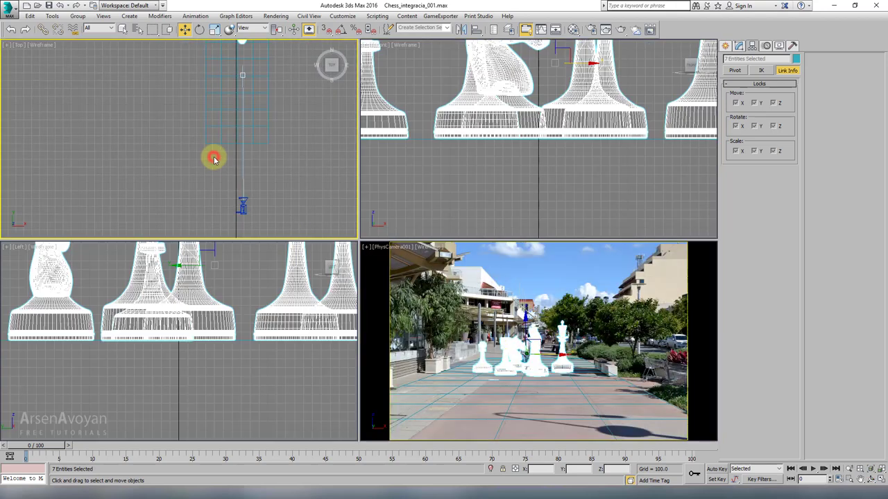
{"action": "key", "text": "alt+w"}
{"action": "scroll", "coordinate": [243, 181], "scroll_direction": "down", "scroll_amount": 5}
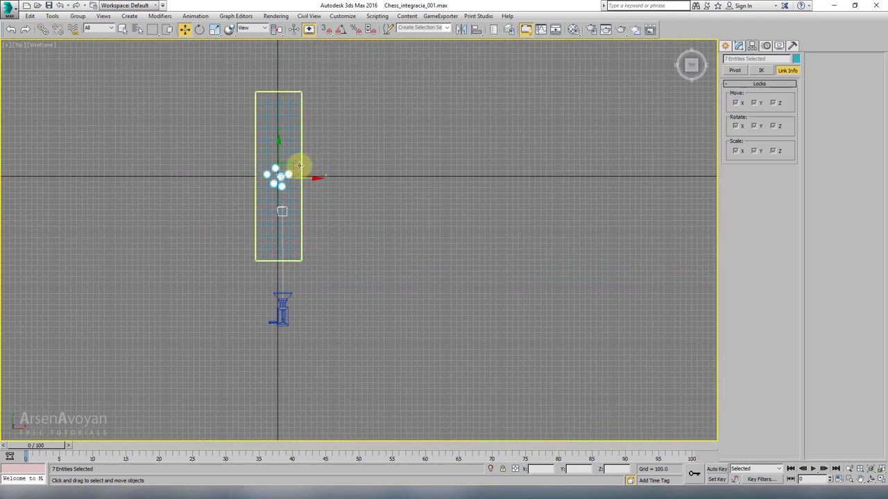
{"action": "key", "text": "alt+w"}
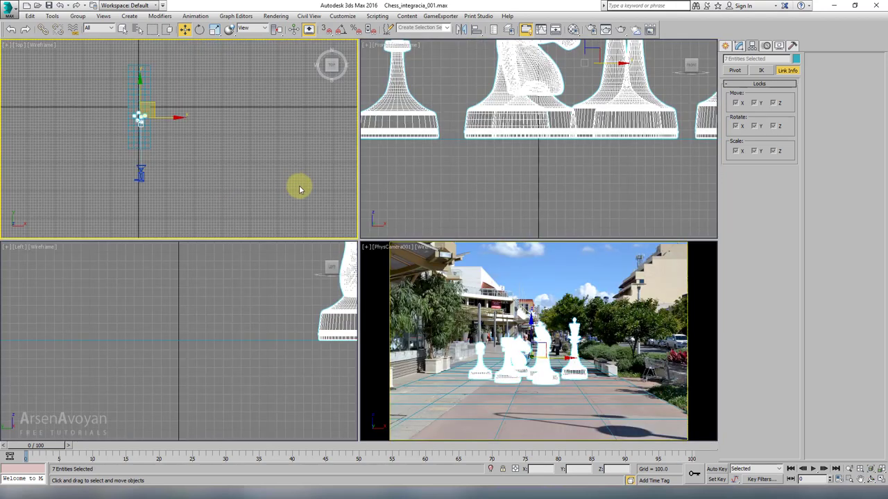
{"action": "left_click_drag", "start_coordinate": [158, 113], "coordinate": [158, 134]}
{"action": "right_click", "coordinate": [456, 294]}
{"action": "key", "text": "alt+w"}
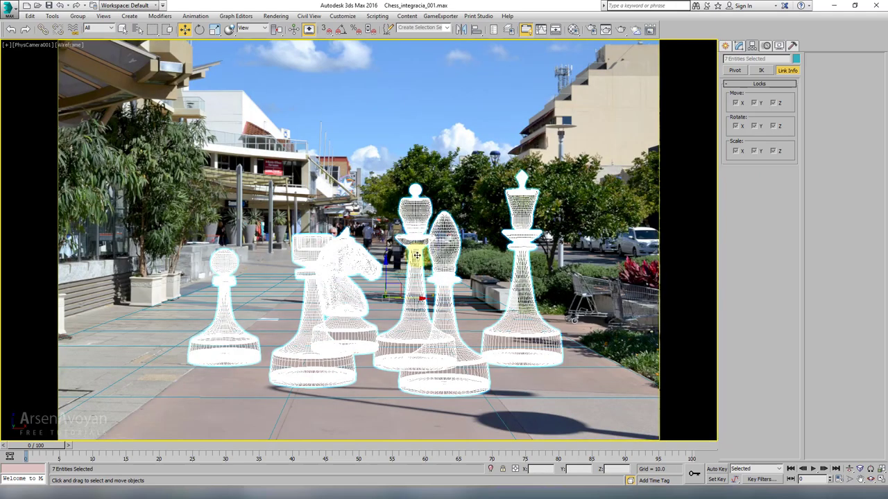
- Scale the selected chess pieces down uniformly to roughly the height of the pedestrian in the photo
{"action": "left_click", "coordinate": [214, 29]}
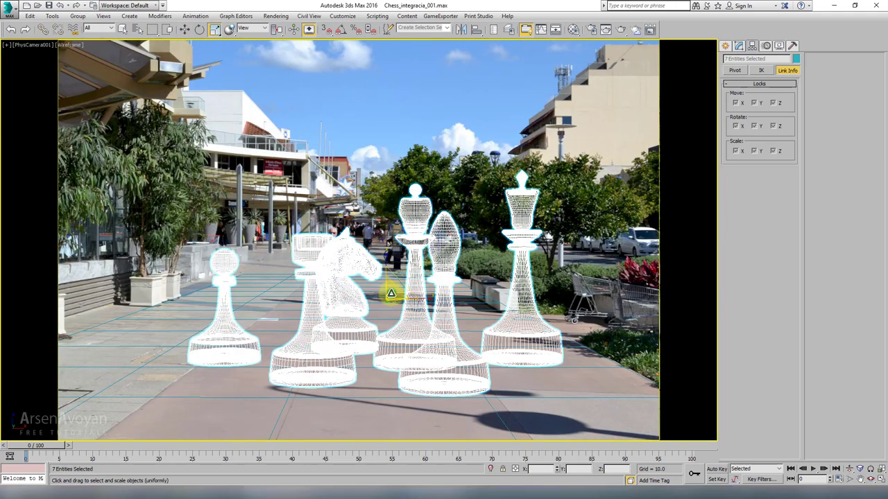
{"action": "left_click_drag", "start_coordinate": [391, 294], "coordinate": [389, 321]}
{"action": "right_click", "coordinate": [391, 315]}
{"action": "left_click", "coordinate": [409, 313]}
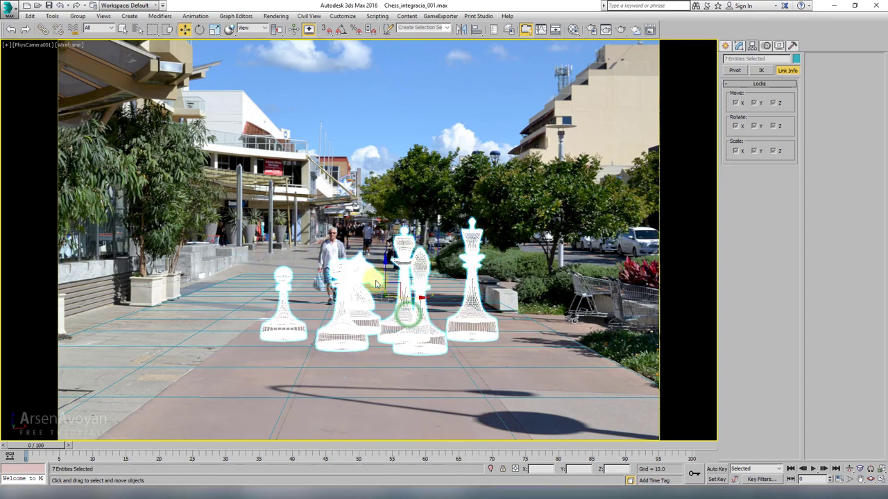
- Lower the chess pieces in the front view onto the ground plane and check them shaded through the camera
{"action": "key", "text": "alt+w"}
{"action": "right_click", "coordinate": [485, 153]}
{"action": "key", "text": "alt+w"}
{"action": "left_click_drag", "start_coordinate": [470, 109], "coordinate": [460, 168]}
{"action": "key", "text": "alt+w"}
{"action": "right_click", "coordinate": [484, 363]}
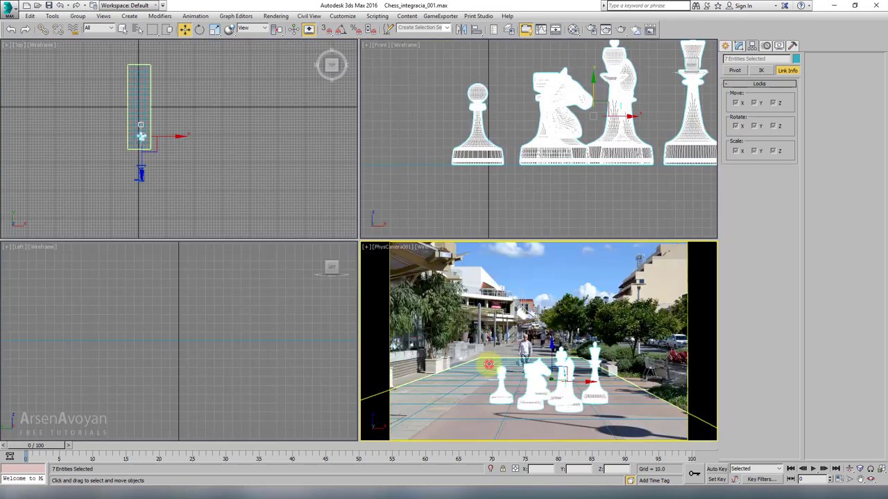
{"action": "key", "text": "alt+w"}
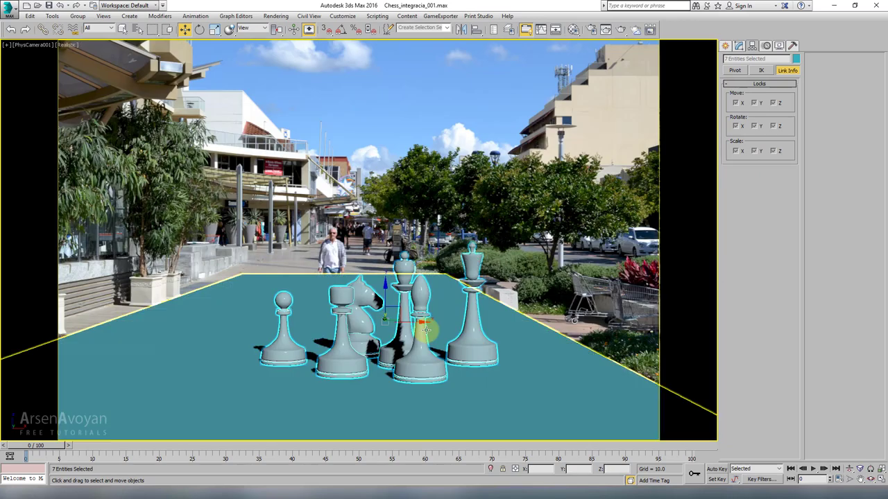
- Select the ground plane and hide it
{"action": "left_click", "coordinate": [518, 328]}
{"action": "right_click", "coordinate": [517, 328]}
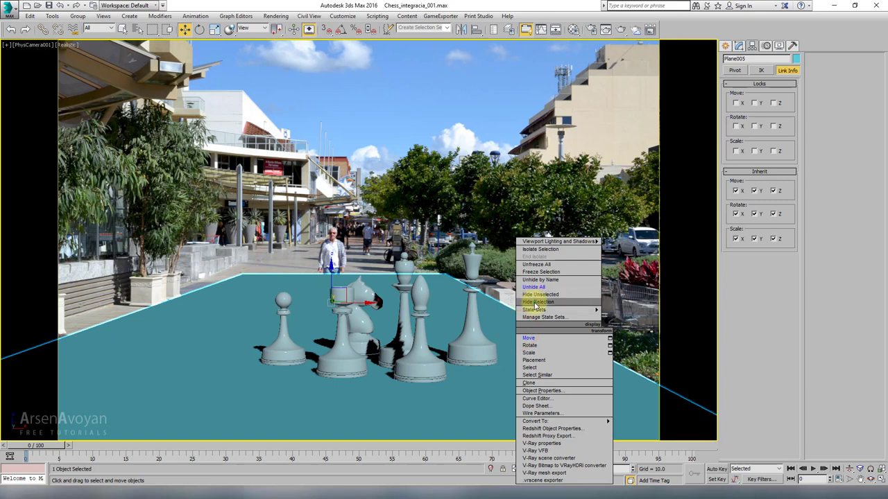
{"action": "left_click", "coordinate": [538, 302]}
- Select all six chess pieces and combine them into one group under the default name
{"action": "key", "text": "ctrl+a"}
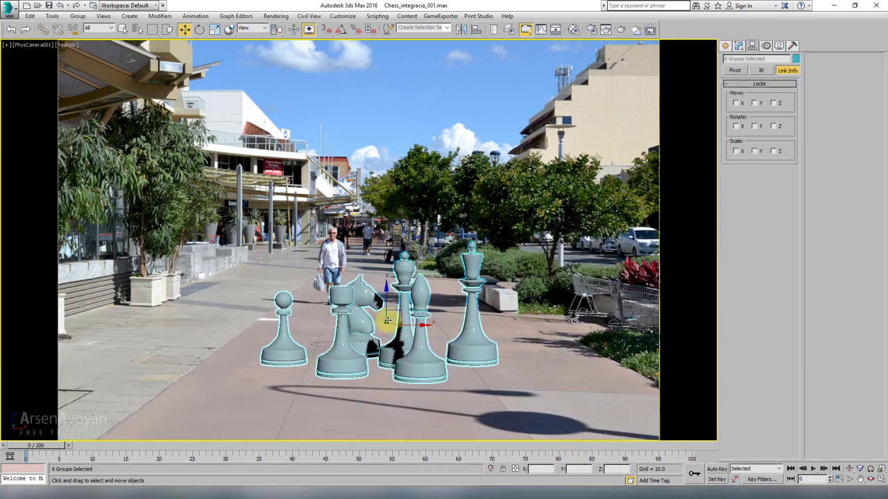
{"action": "left_click", "coordinate": [78, 16]}
{"action": "left_click", "coordinate": [86, 34]}
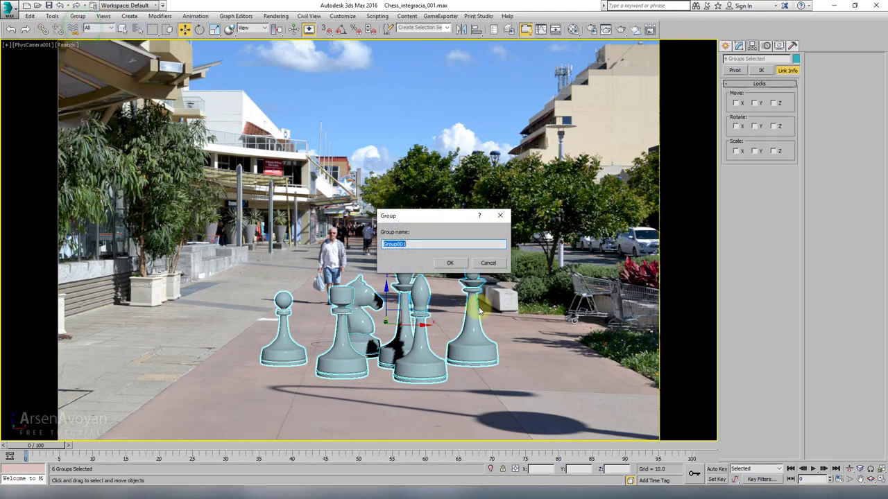
{"action": "left_click", "coordinate": [452, 260]}
- Reposition the chess group on the pavement at about X 133, Y -981
{"action": "left_click_drag", "start_coordinate": [559, 470], "coordinate": [410, 364]}
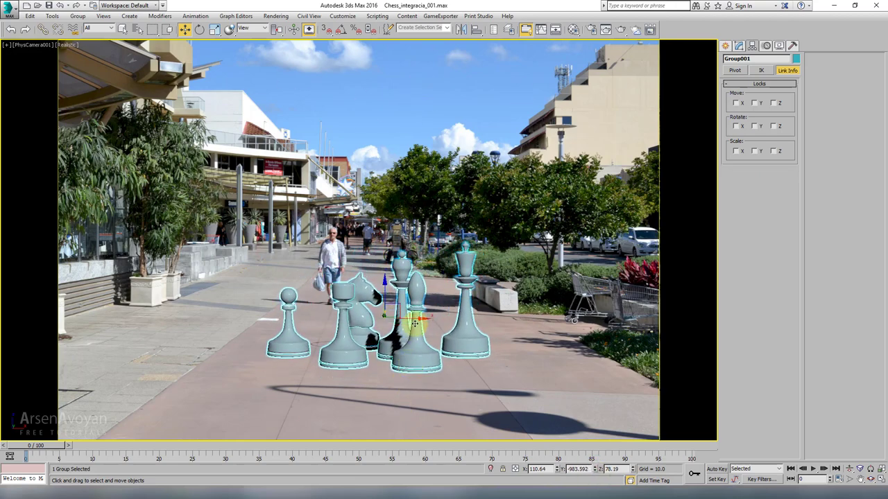
{"action": "mouse_move", "coordinate": [414, 322]}
{"action": "left_mouse_down"}
{"action": "mouse_move", "coordinate": [391, 337]}
{"action": "mouse_move", "coordinate": [299, 317]}
{"action": "mouse_move", "coordinate": [298, 258]}
{"action": "mouse_move", "coordinate": [340, 282]}
{"action": "mouse_move", "coordinate": [355, 340]}
{"action": "mouse_move", "coordinate": [460, 317]}
{"action": "mouse_move", "coordinate": [254, 327]}
{"action": "mouse_move", "coordinate": [370, 331]}
{"action": "mouse_move", "coordinate": [421, 316]}
{"action": "mouse_move", "coordinate": [410, 316]}
{"action": "mouse_move", "coordinate": [498, 351]}
{"action": "mouse_move", "coordinate": [565, 327]}
{"action": "mouse_move", "coordinate": [375, 318]}
{"action": "mouse_move", "coordinate": [421, 326]}
{"action": "left_mouse_up"}
{"action": "left_click", "coordinate": [200, 29]}
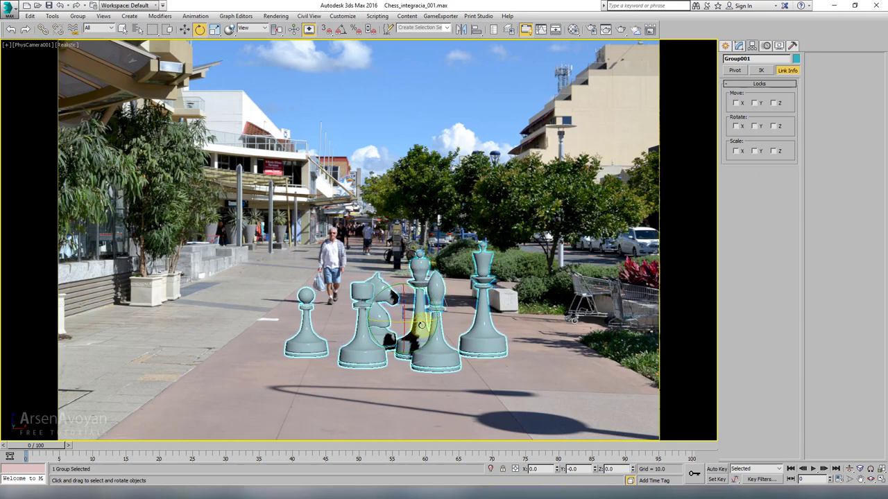
- Scale the chess group up slightly and uniformly, and return to the Move tool
{"action": "left_click", "coordinate": [214, 29]}
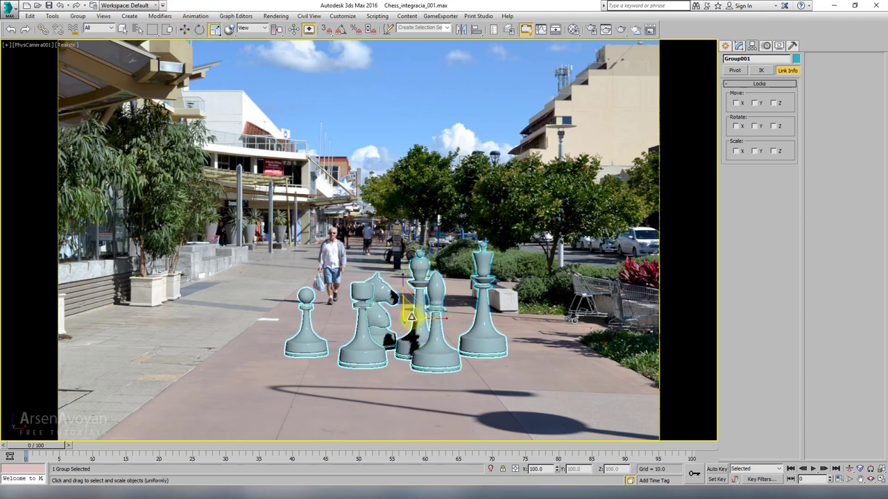
{"action": "left_click_drag", "start_coordinate": [409, 314], "coordinate": [411, 308]}
{"action": "right_click", "coordinate": [411, 308]}
{"action": "left_click", "coordinate": [419, 314]}
- Unhide the ground plane and move the chess group away from the camera to about Y -902
{"action": "key", "text": "alt+w"}
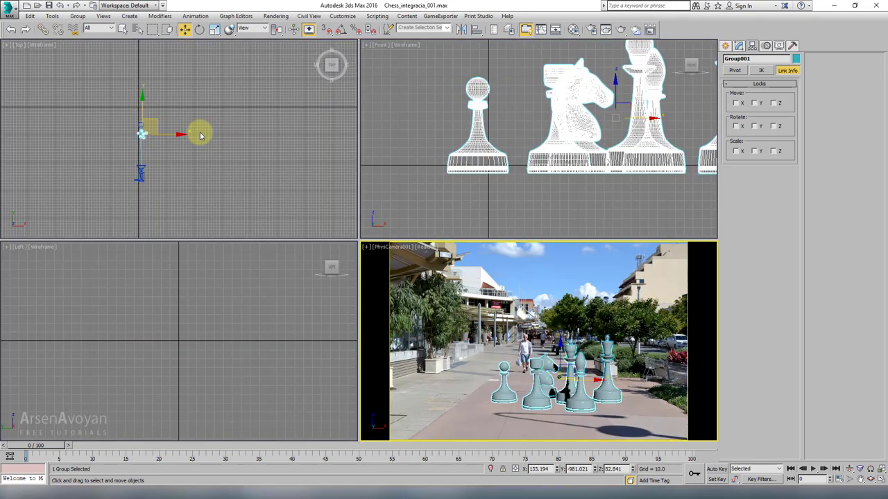
{"action": "middle_click_drag", "start_coordinate": [143, 113], "coordinate": [145, 143]}
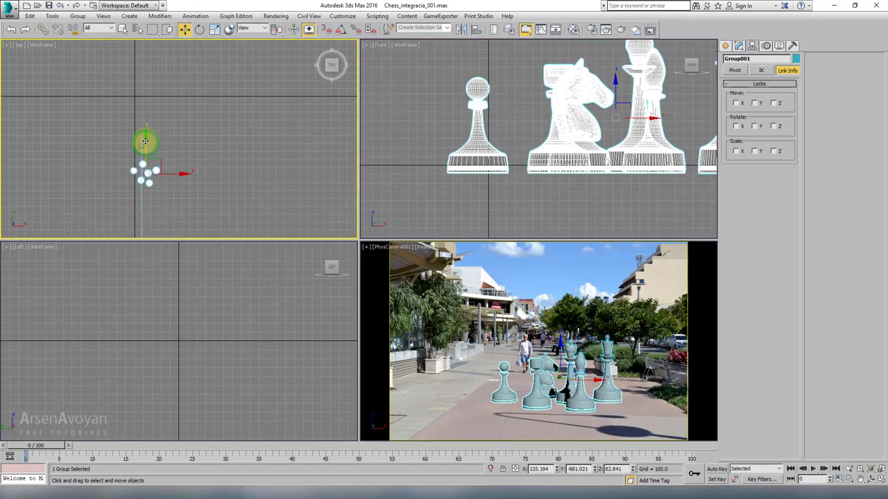
{"action": "right_click", "coordinate": [208, 154]}
{"action": "left_click", "coordinate": [224, 118]}
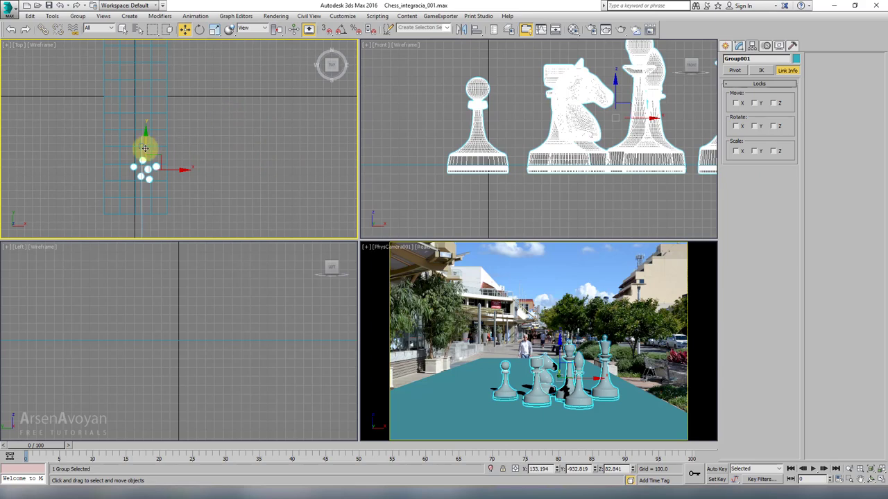
{"action": "right_click", "coordinate": [375, 267]}
{"action": "key", "text": "alt+w"}
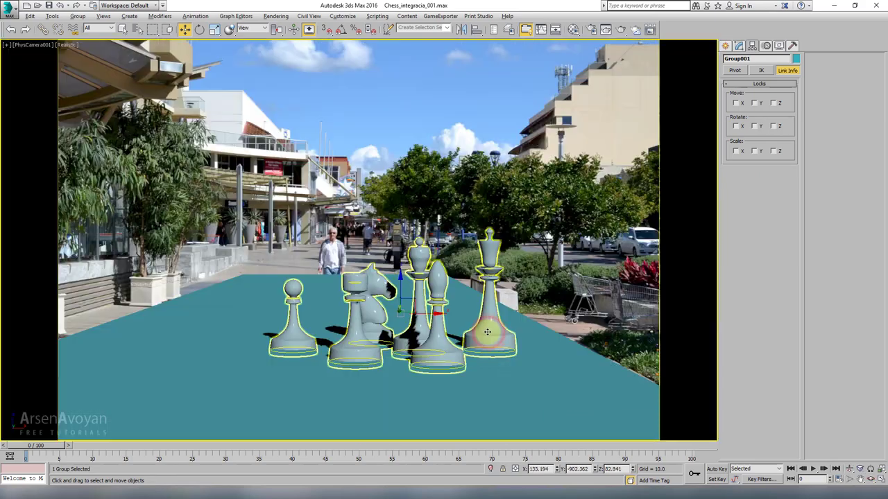
- Raise the chess group in the front view to about Z 92.4 so the bases rest on the ground plane
{"action": "key", "text": "alt+w"}
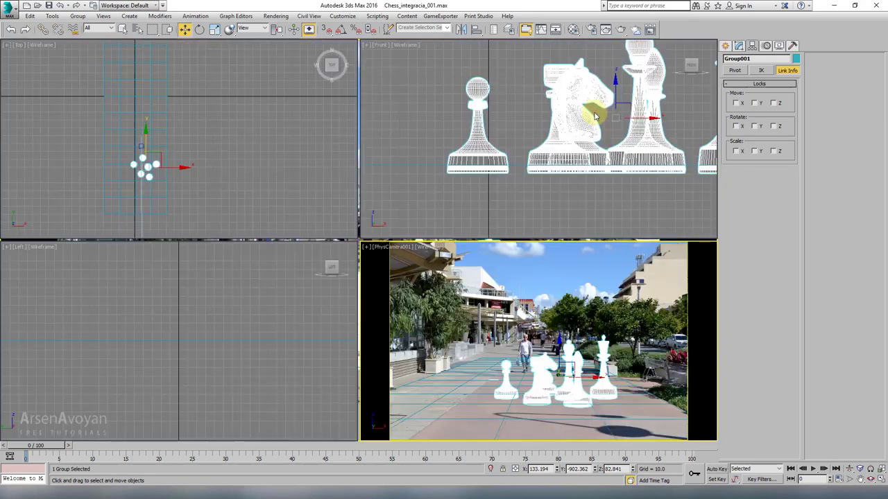
{"action": "right_click", "coordinate": [621, 103]}
{"action": "key", "text": "alt+w"}
{"action": "left_click_drag", "start_coordinate": [512, 174], "coordinate": [517, 156]}
{"action": "key", "text": "alt+w"}
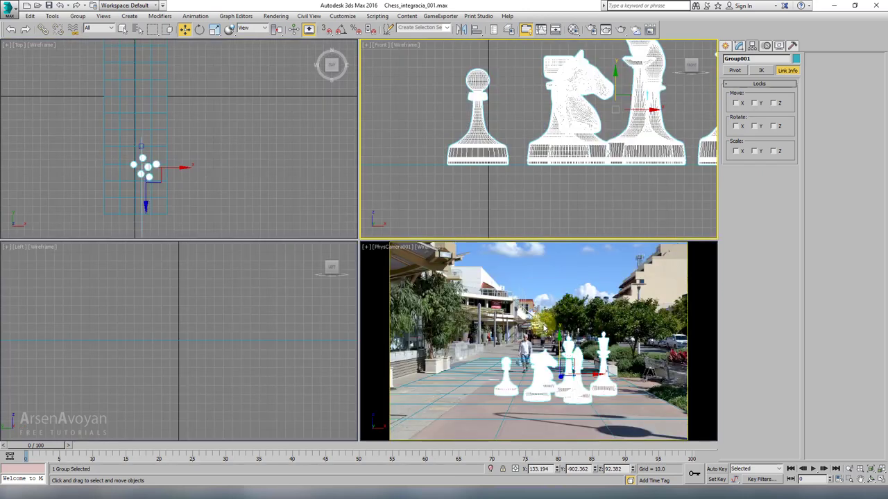
- Shift the chess group along X to about 126.6 in the camera view and check its placement with shading
{"action": "right_click", "coordinate": [530, 338]}
{"action": "key", "text": "alt+w"}
{"action": "left_click_drag", "start_coordinate": [428, 305], "coordinate": [424, 313]}
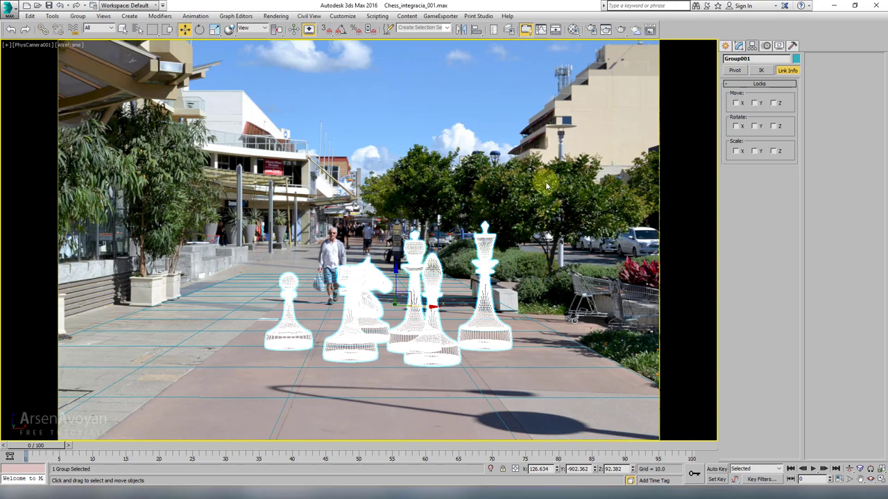
{"action": "key", "text": "F3"}
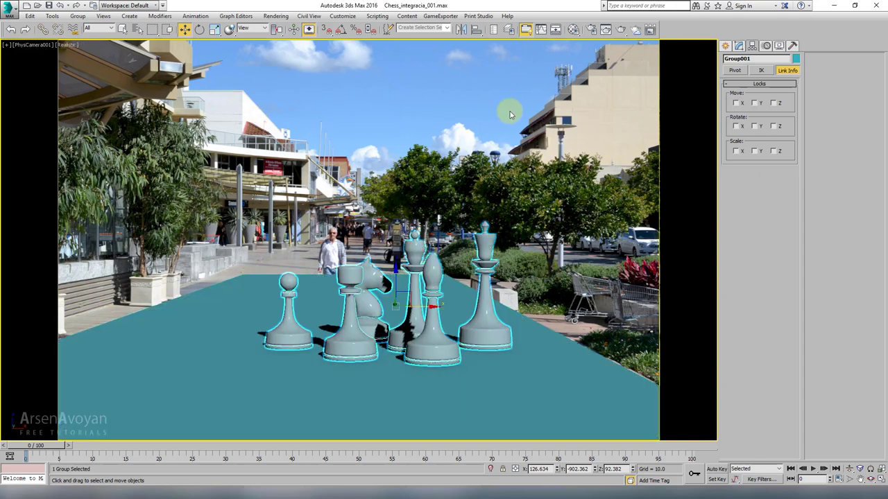
{"action": "key", "text": "F3"}
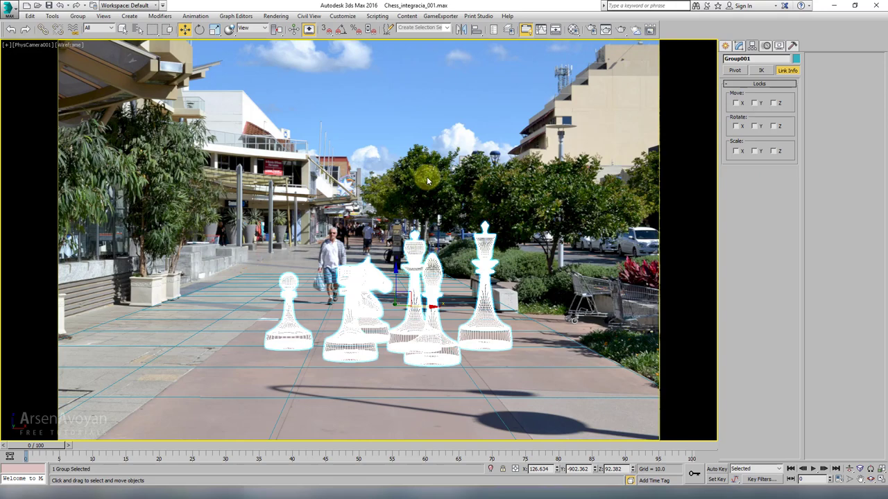
- Create a VRaySun in the top view aimed at the chess group and add a VRaySky map replacing the existing environment map
{"action": "key", "text": "alt+w"}
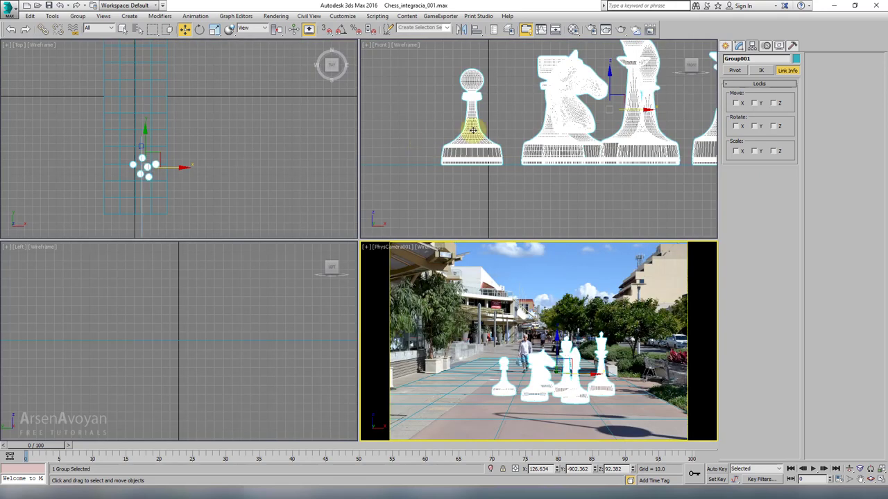
{"action": "right_click", "coordinate": [519, 125]}
{"action": "left_click", "coordinate": [726, 45]}
{"action": "scroll", "coordinate": [586, 106], "scroll_direction": "down", "scroll_amount": 5}
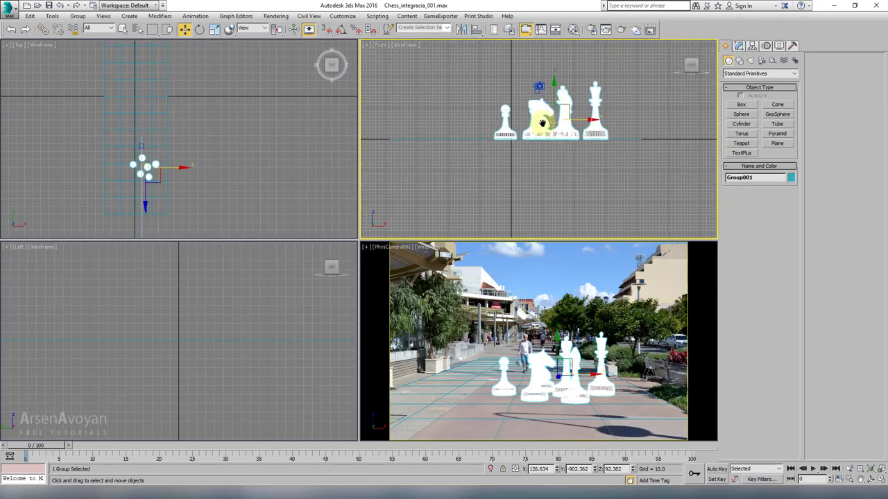
{"action": "left_click", "coordinate": [752, 61]}
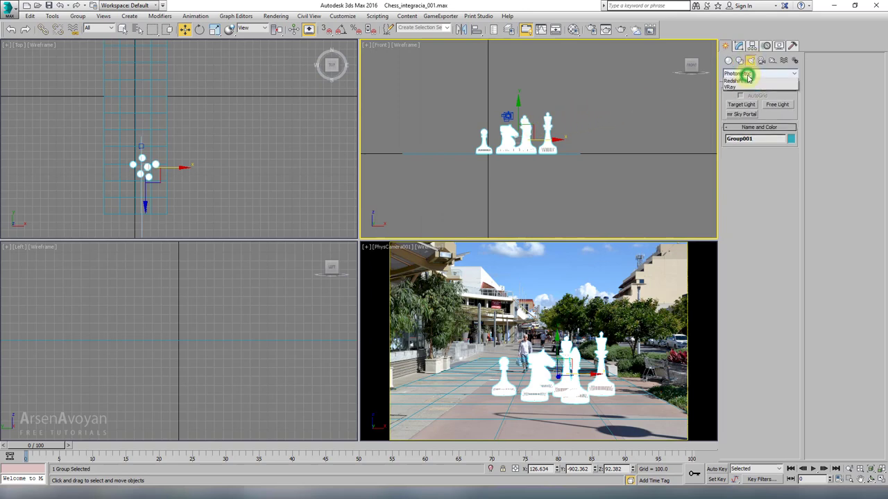
{"action": "left_click", "coordinate": [744, 74]}
{"action": "left_click", "coordinate": [741, 101]}
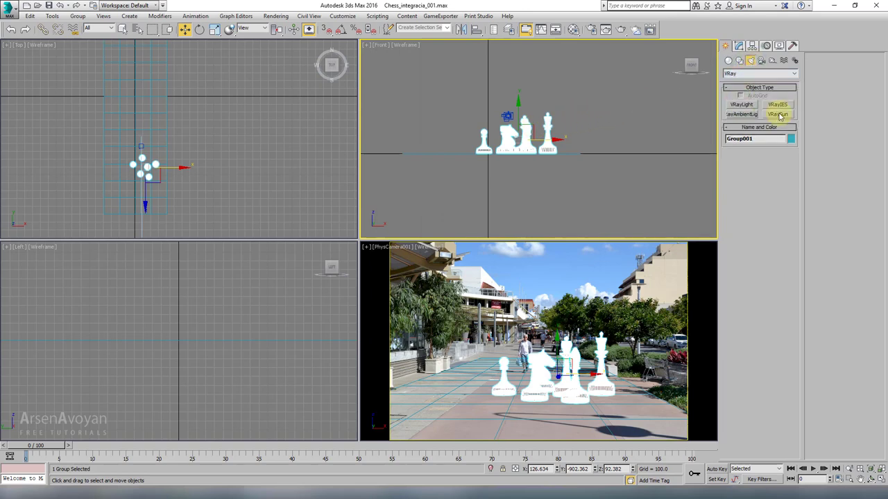
{"action": "left_click", "coordinate": [778, 113]}
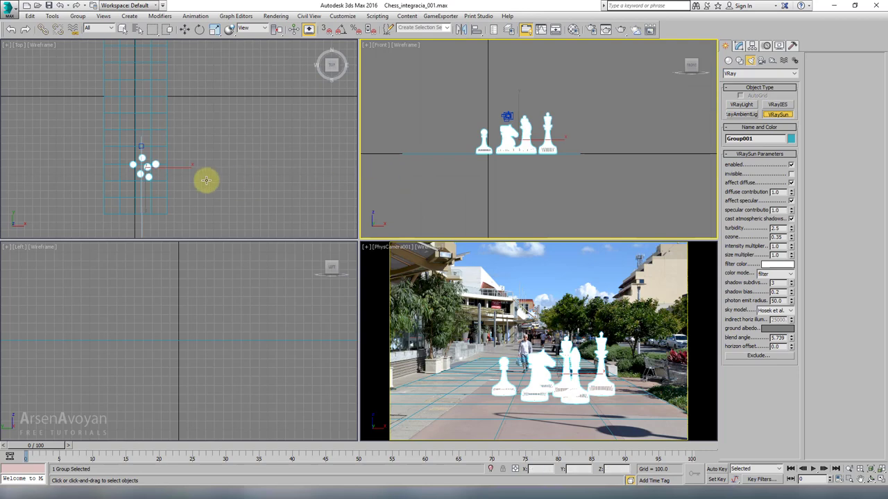
{"action": "left_click_drag", "start_coordinate": [204, 180], "coordinate": [217, 146]}
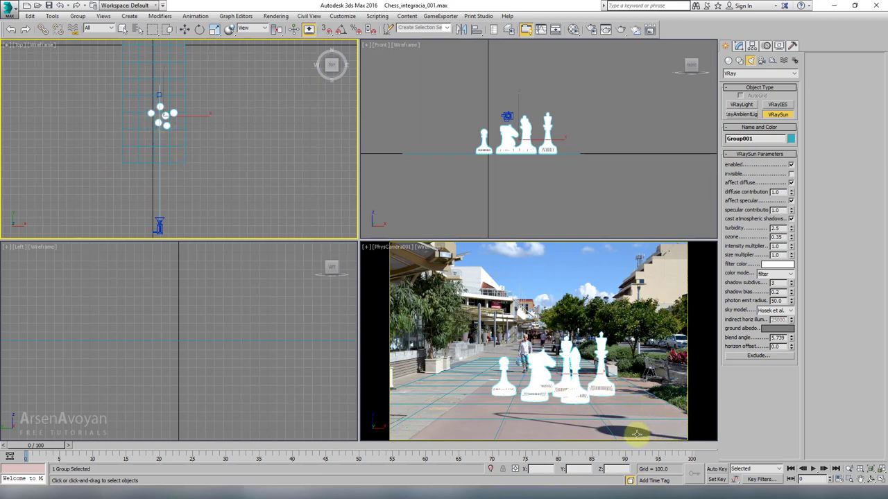
{"action": "middle_click_drag", "start_coordinate": [173, 140], "coordinate": [156, 151]}
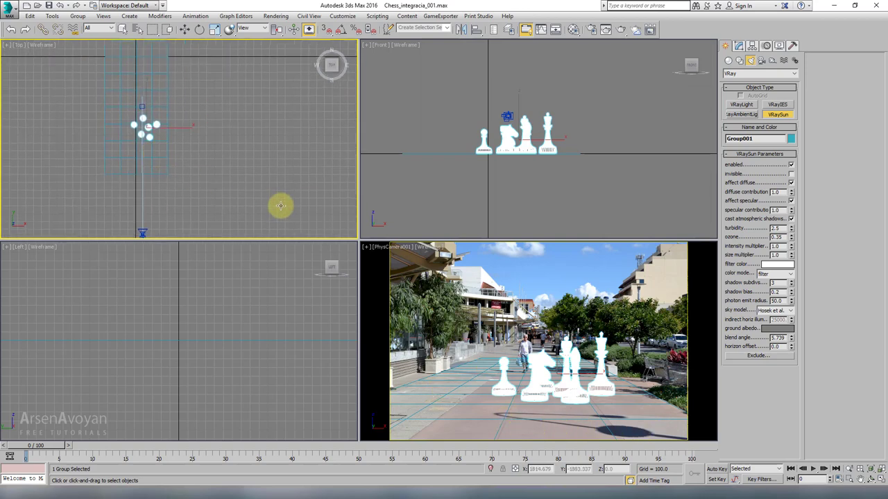
{"action": "left_click_drag", "start_coordinate": [291, 216], "coordinate": [142, 119]}
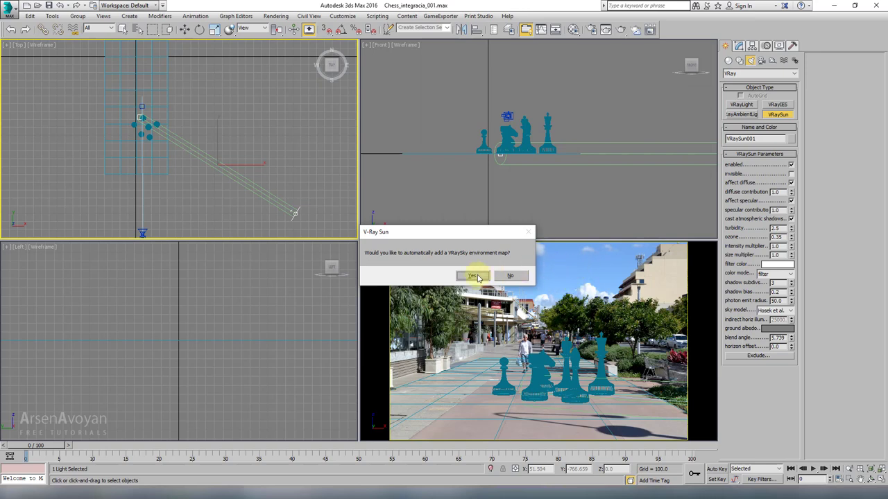
{"action": "left_click", "coordinate": [474, 276]}
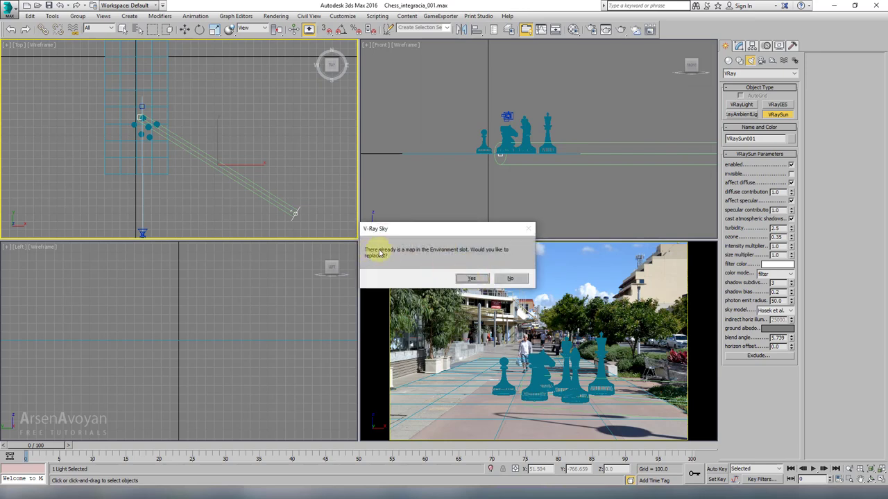
{"action": "left_click", "coordinate": [473, 279]}
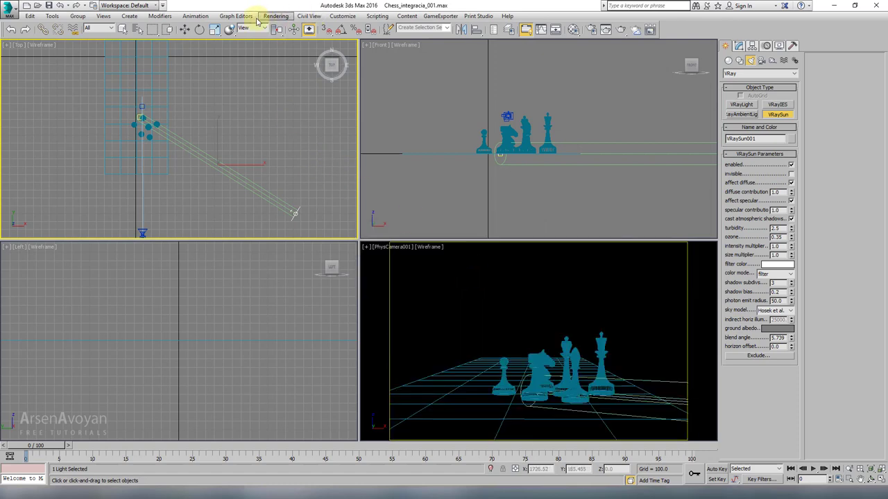
- Raise the VRaySun in the front view to about Z 1224
{"action": "right_click", "coordinate": [531, 94]}
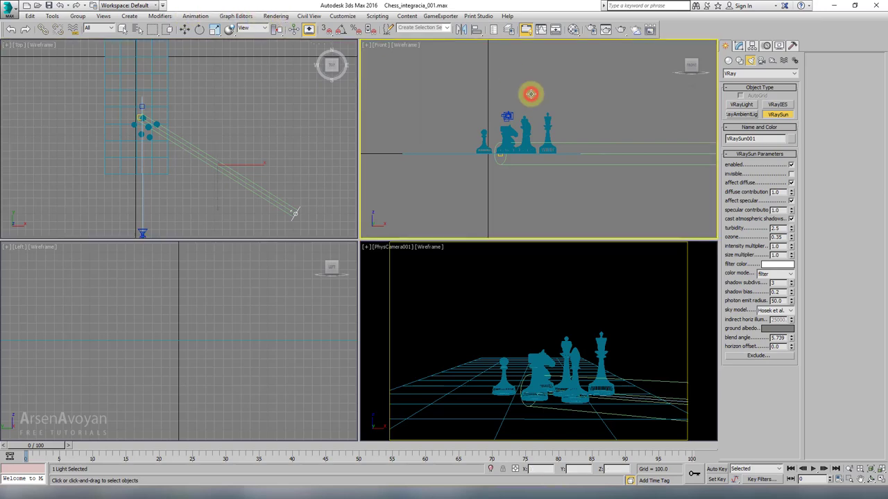
{"action": "key", "text": "w"}
{"action": "scroll", "coordinate": [469, 157], "scroll_direction": "down", "scroll_amount": 5}
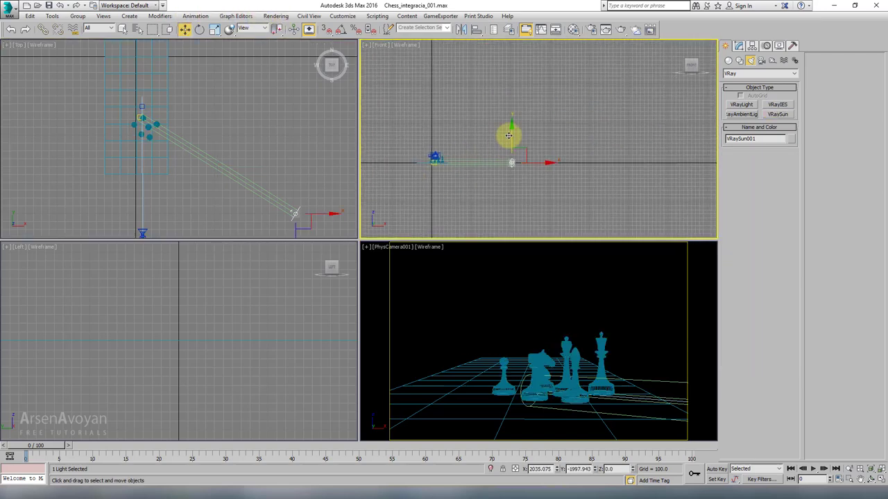
{"action": "left_click_drag", "start_coordinate": [507, 135], "coordinate": [507, 92]}
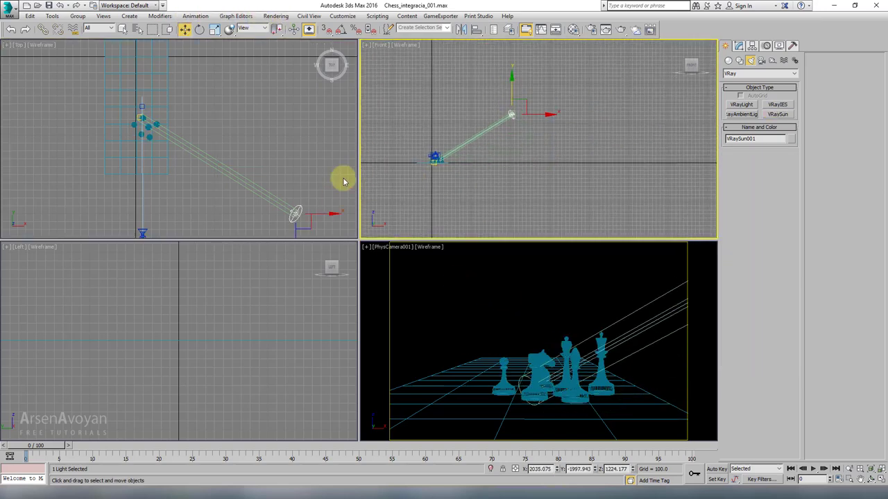
- Enable the V-Ray GI environment override and assign the VRaySky environment map to it as an instance
{"action": "left_click", "coordinate": [573, 31]}
{"action": "left_click", "coordinate": [275, 16]}
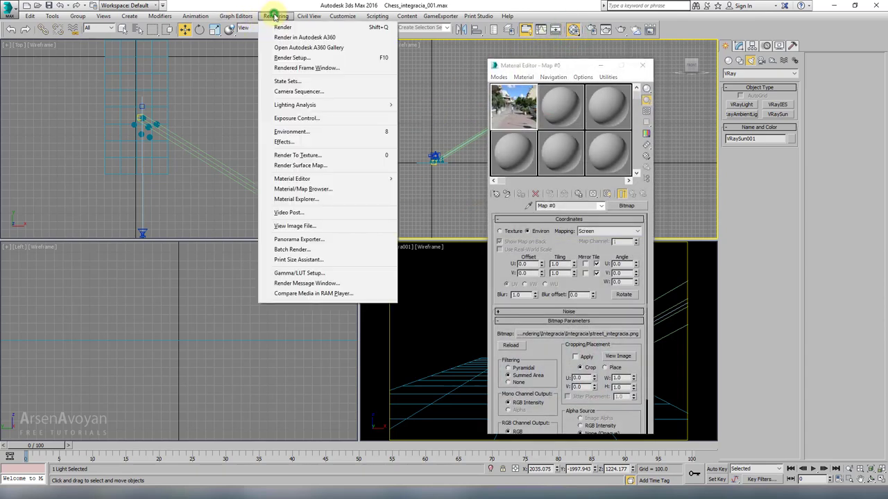
{"action": "left_click", "coordinate": [287, 133]}
{"action": "left_click_drag", "start_coordinate": [208, 88], "coordinate": [206, 89]}
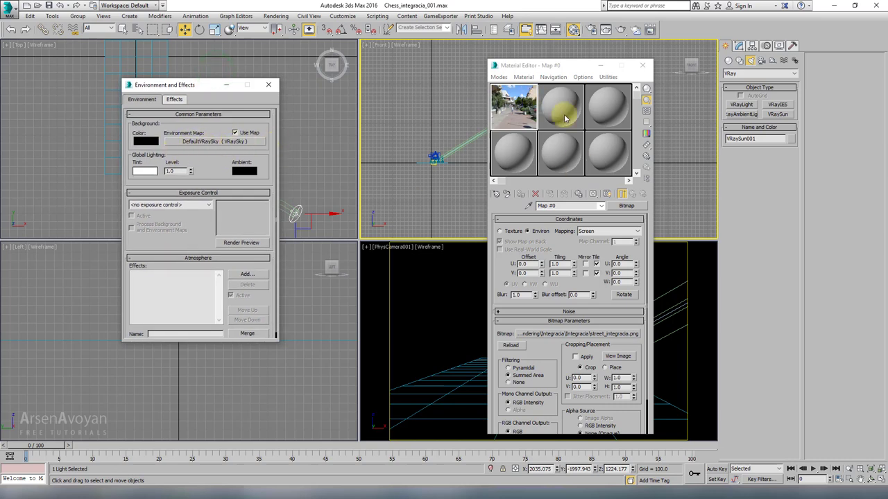
{"action": "left_click", "coordinate": [591, 29]}
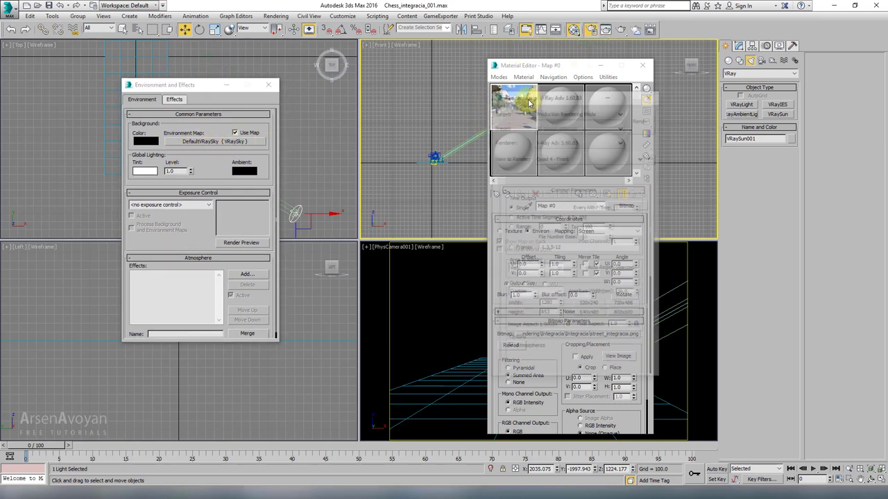
{"action": "left_click_drag", "start_coordinate": [564, 93], "coordinate": [390, 71]}
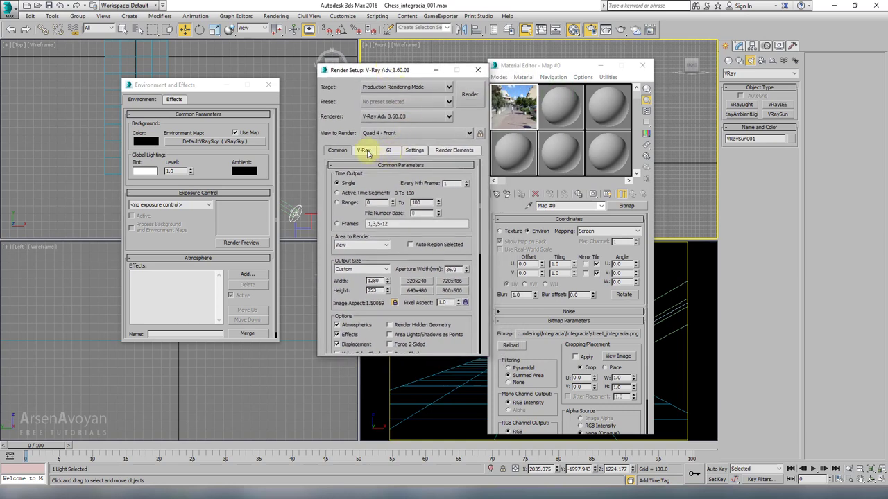
{"action": "left_click", "coordinate": [365, 151]}
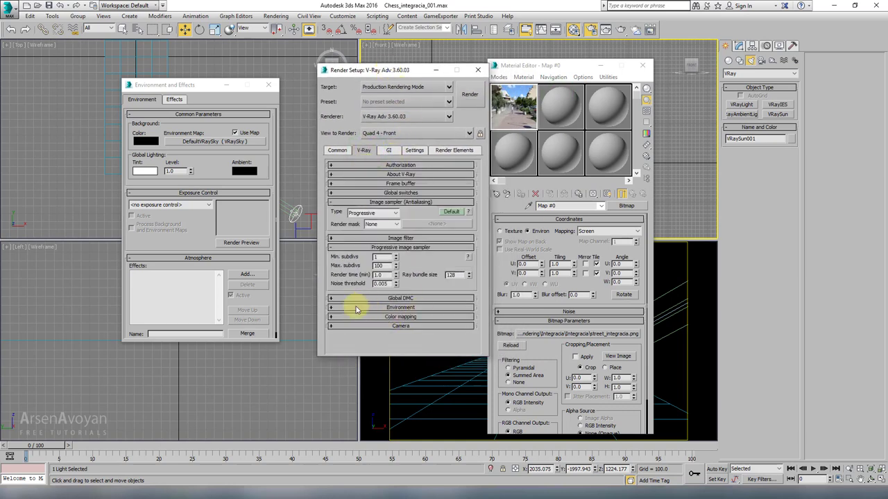
{"action": "left_click", "coordinate": [401, 307]}
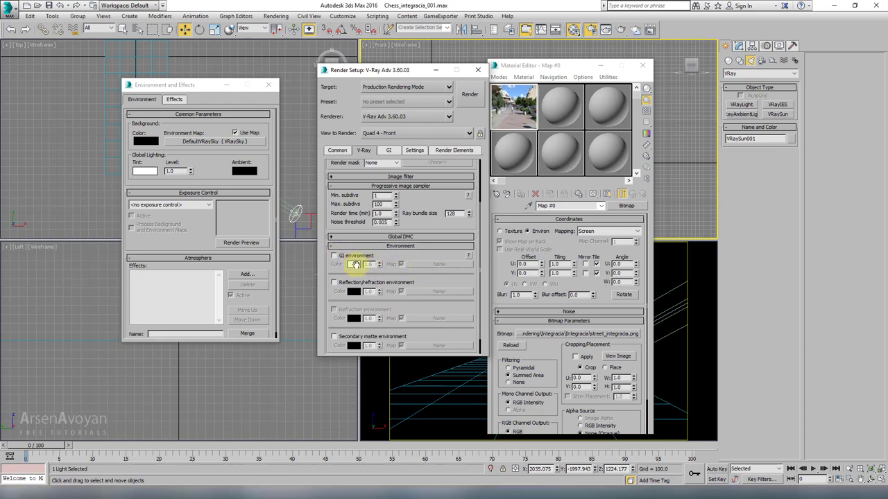
{"action": "left_click", "coordinate": [334, 256]}
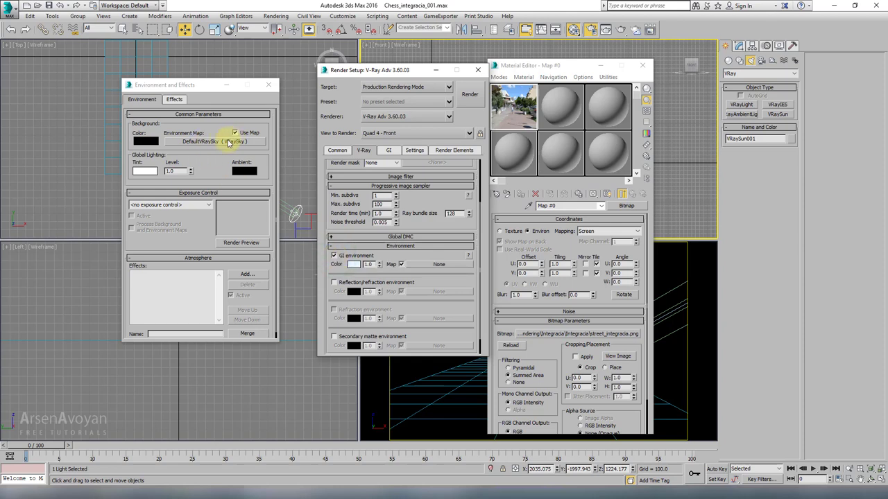
{"action": "left_click_drag", "start_coordinate": [229, 142], "coordinate": [439, 264]}
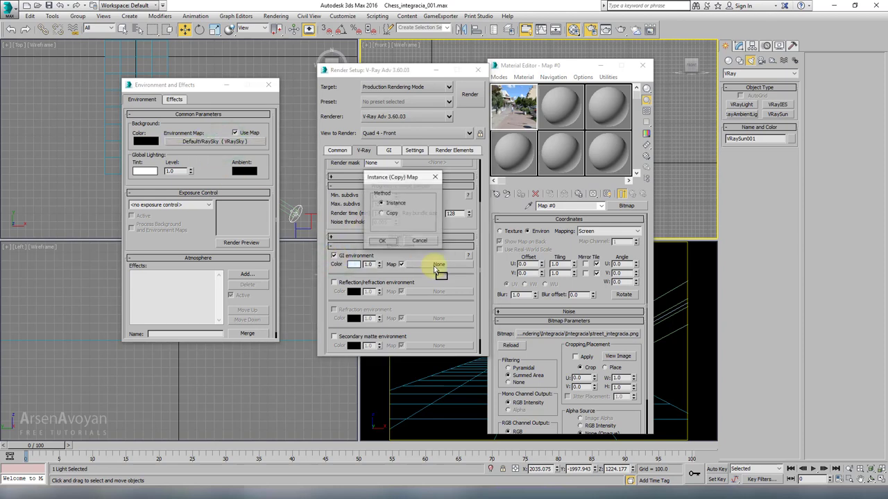
{"action": "left_click", "coordinate": [386, 242]}
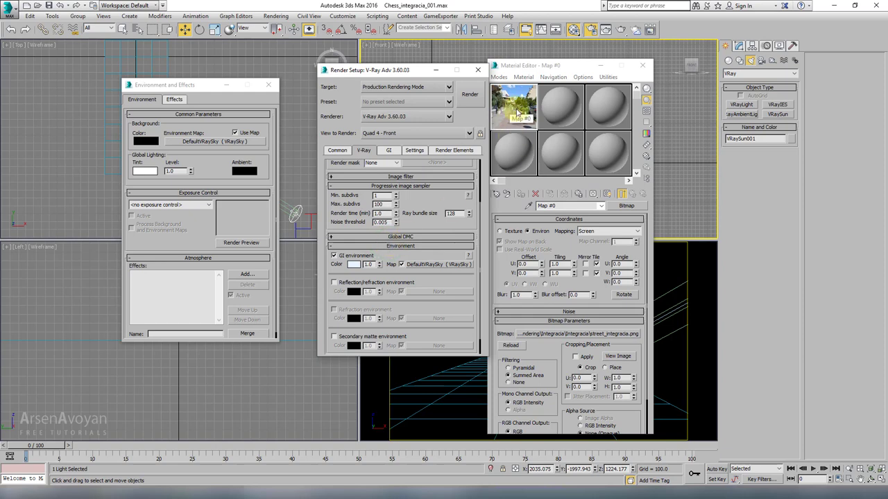
- Assign the street photo bitmap as an instance to the background environment map and close the open settings windows
{"action": "left_click_drag", "start_coordinate": [517, 111], "coordinate": [227, 141]}
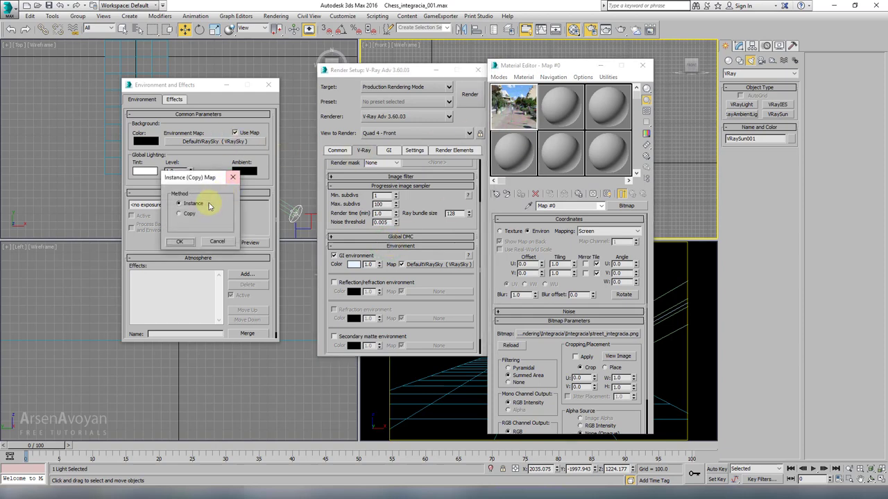
{"action": "left_click", "coordinate": [181, 241]}
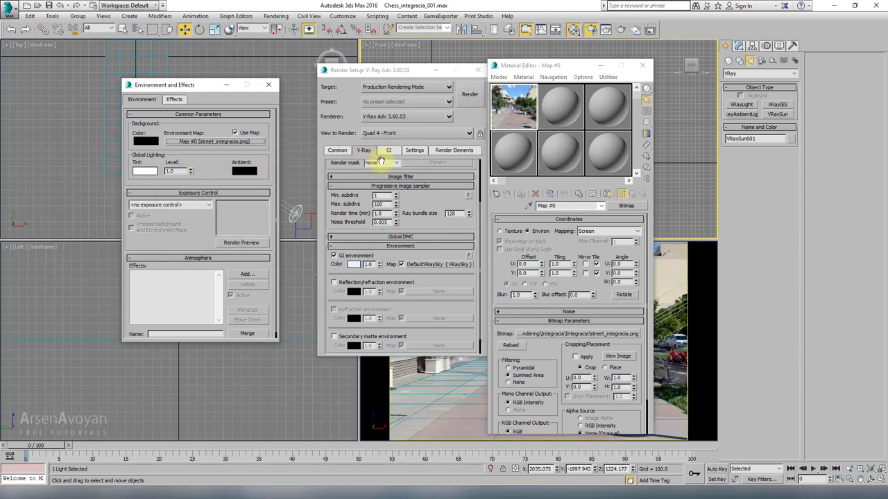
{"action": "left_click", "coordinate": [268, 85]}
{"action": "left_click", "coordinate": [484, 70]}
{"action": "left_click", "coordinate": [641, 65]}
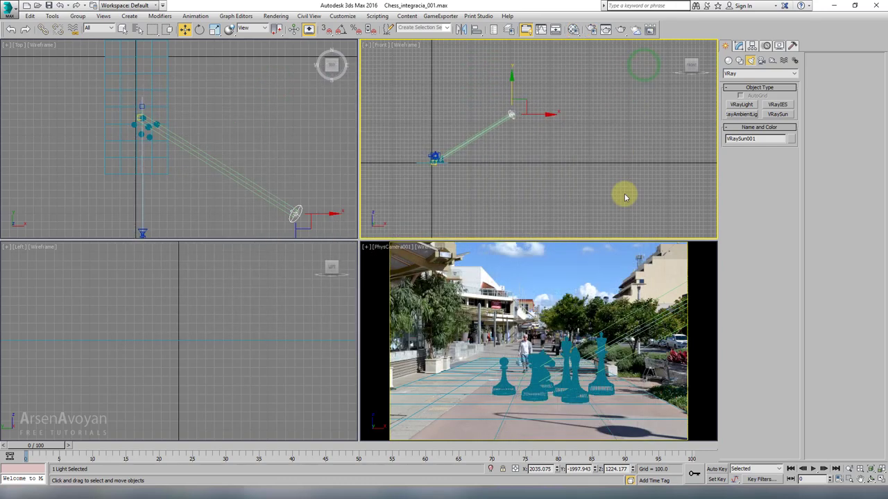
- Maximize the camera view and turn the second material sample into a VRayMtl with a checkered preview background
{"action": "right_click", "coordinate": [601, 271]}
{"action": "key", "text": "alt+w"}
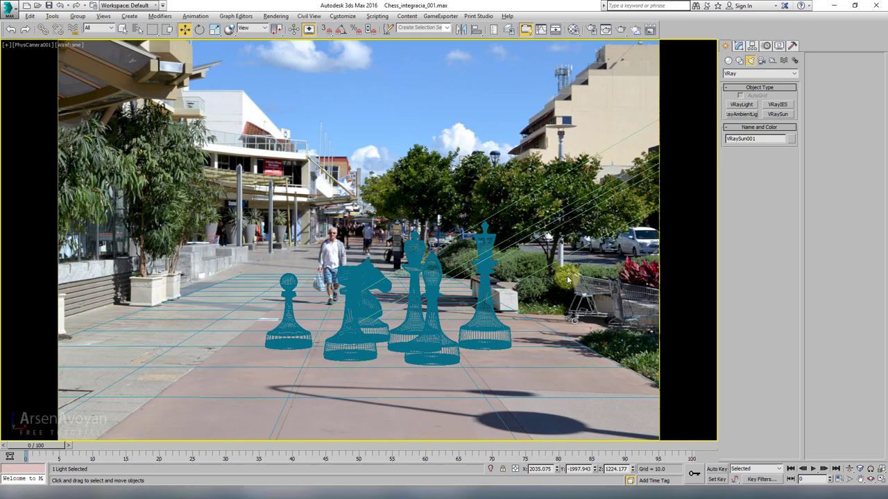
{"action": "left_click", "coordinate": [574, 30]}
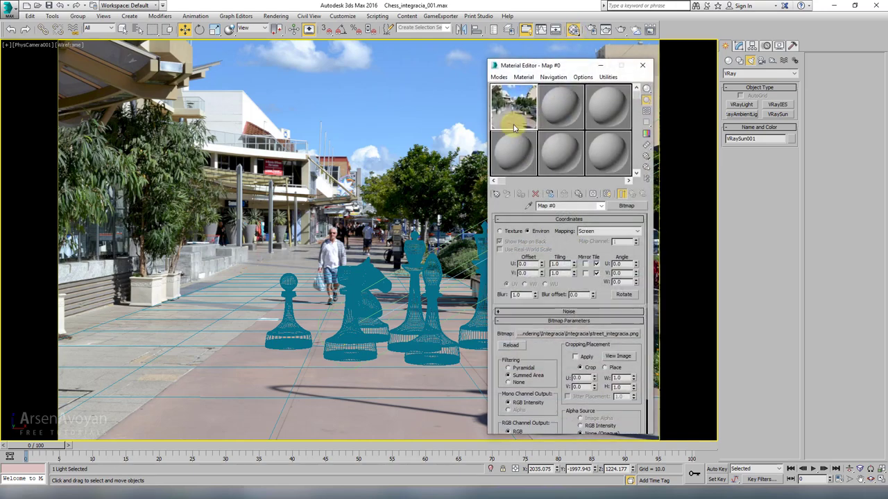
{"action": "left_click", "coordinate": [556, 109]}
{"action": "left_click", "coordinate": [624, 209]}
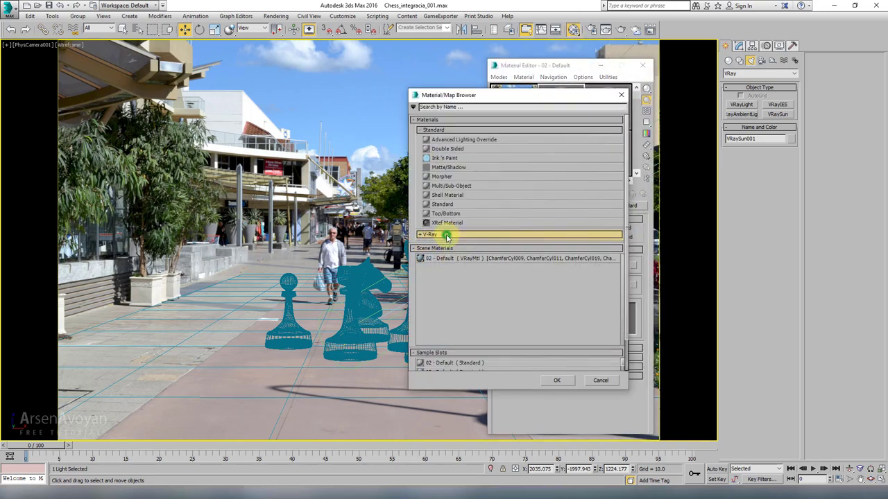
{"action": "left_click", "coordinate": [444, 223]}
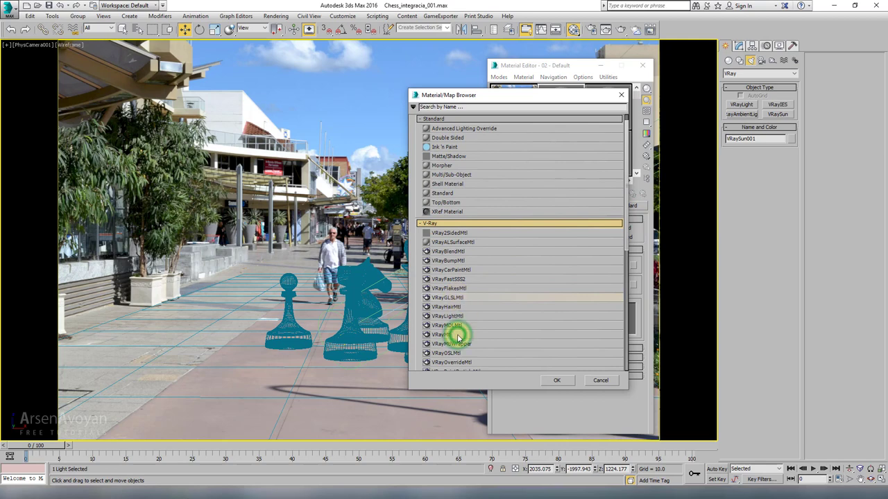
{"action": "scroll", "coordinate": [457, 338], "scroll_direction": "down", "scroll_amount": 2}
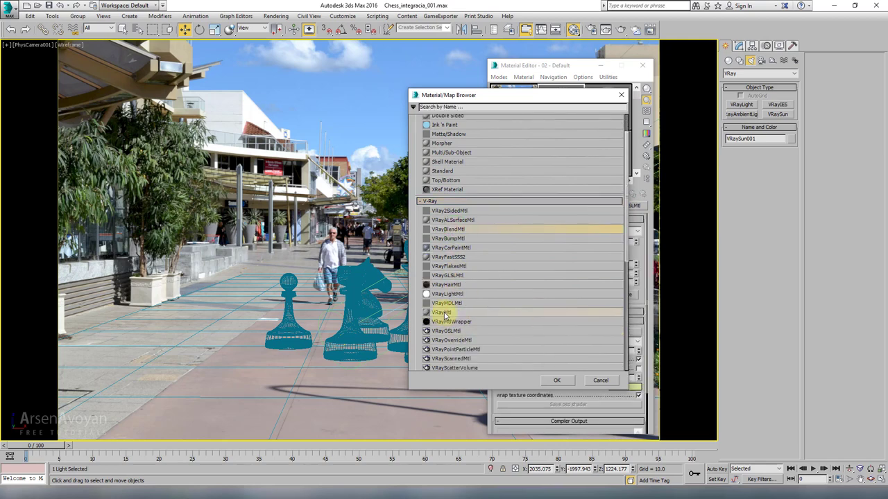
{"action": "double_click", "coordinate": [444, 309]}
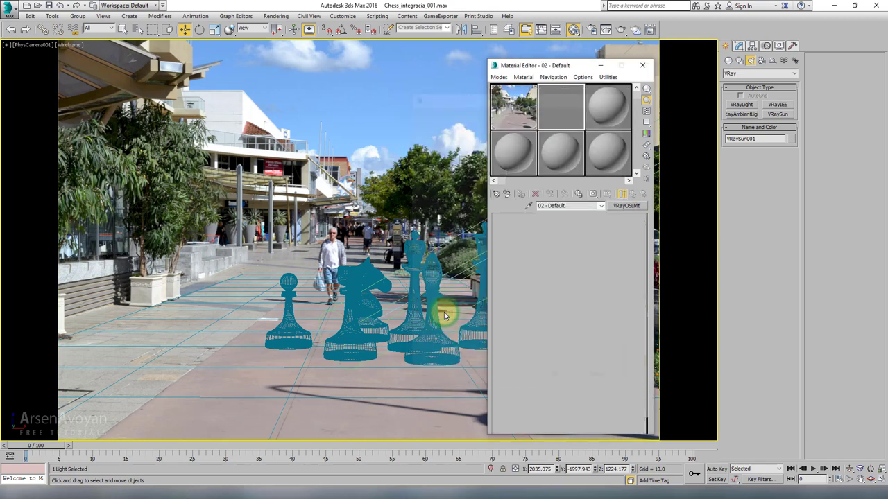
{"action": "left_click", "coordinate": [645, 115]}
- Assign the new VRayMtl to the ground plane, renaming the material Hatak
{"action": "left_click", "coordinate": [243, 262]}
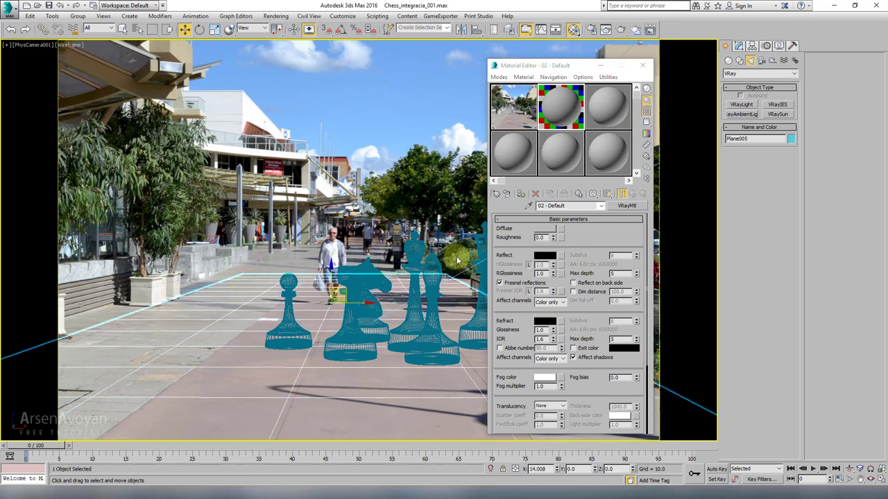
{"action": "left_click", "coordinate": [521, 193]}
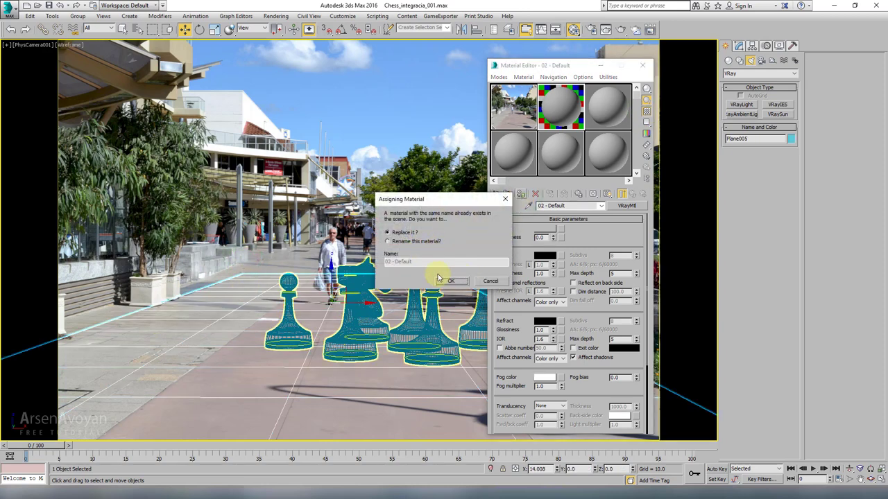
{"action": "left_click", "coordinate": [393, 242]}
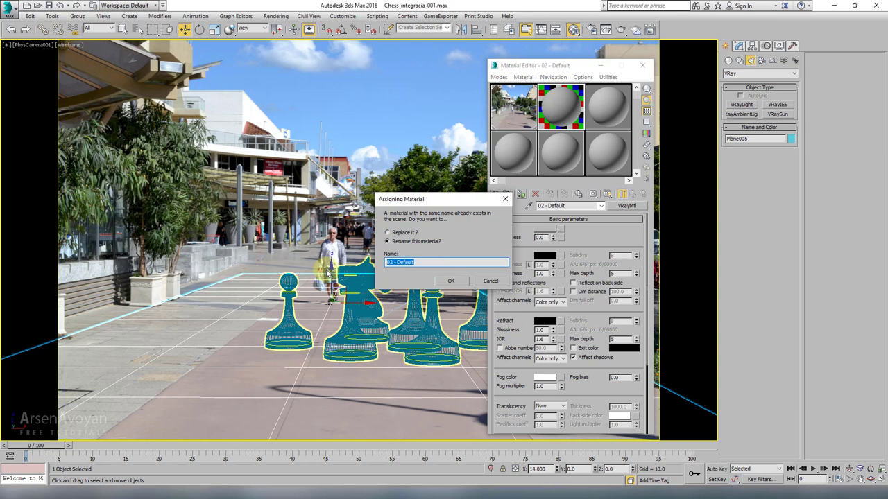
{"action": "type", "text": "ss"}
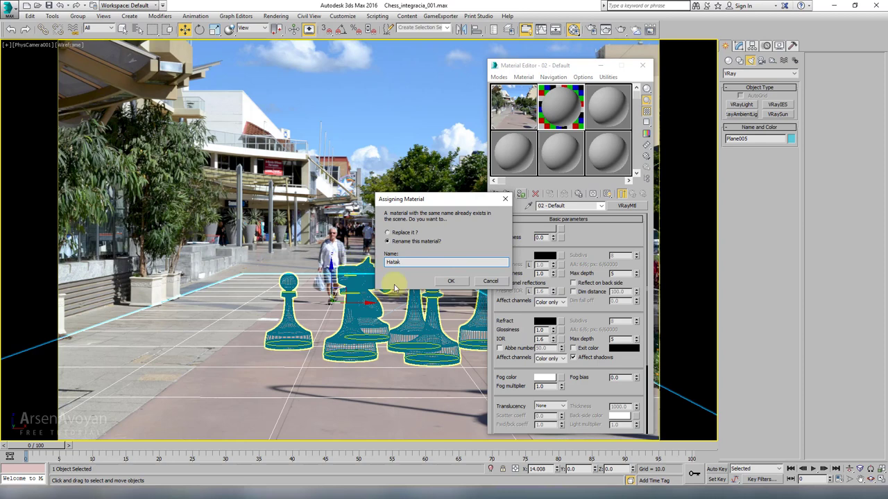
{"action": "left_click", "coordinate": [452, 281]}
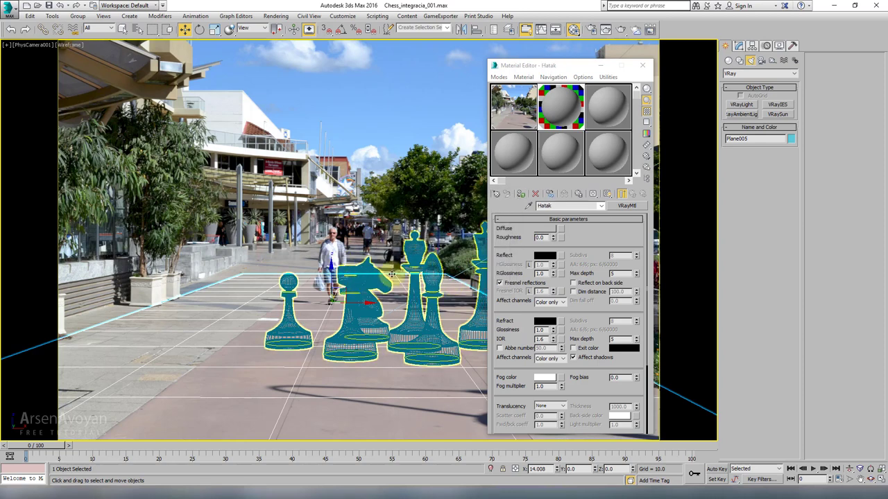
- Turn the fourth material sample into a VRayMtl and name it Qarer
{"action": "left_click", "coordinate": [509, 153]}
{"action": "left_click", "coordinate": [626, 205]}
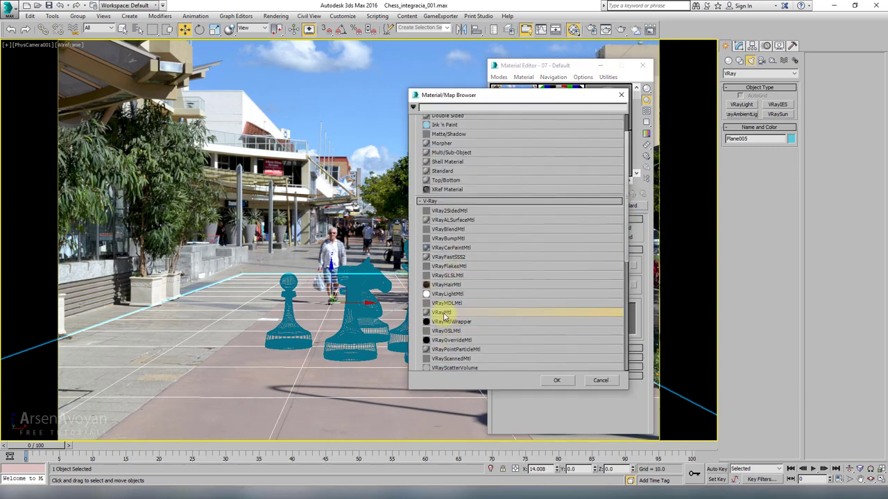
{"action": "double_click", "coordinate": [444, 314]}
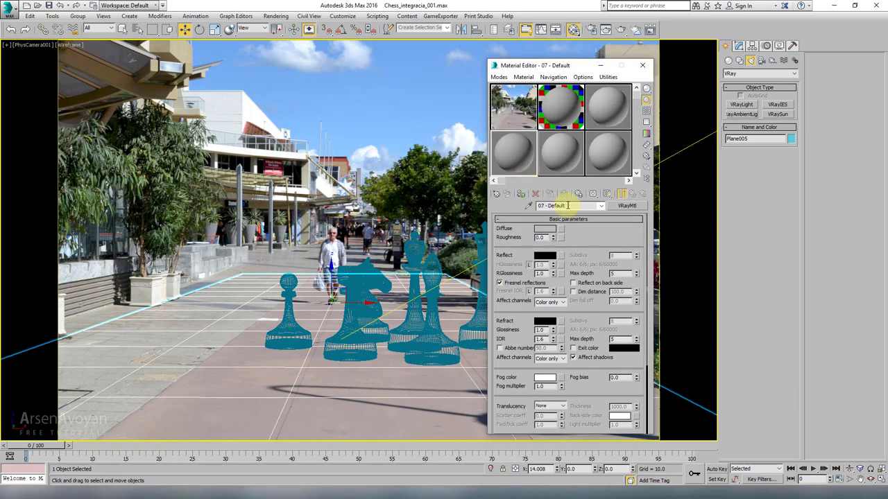
{"action": "left_click_drag", "start_coordinate": [577, 205], "coordinate": [498, 205]}
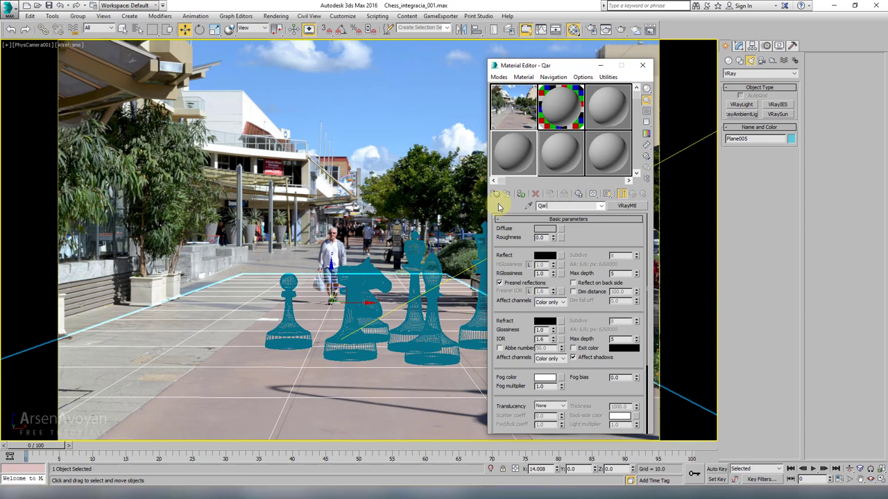
{"action": "type", "text": "Qarer"}
- Assign the Qarer material to the chess piece group and close the material editor
{"action": "left_click", "coordinate": [416, 244]}
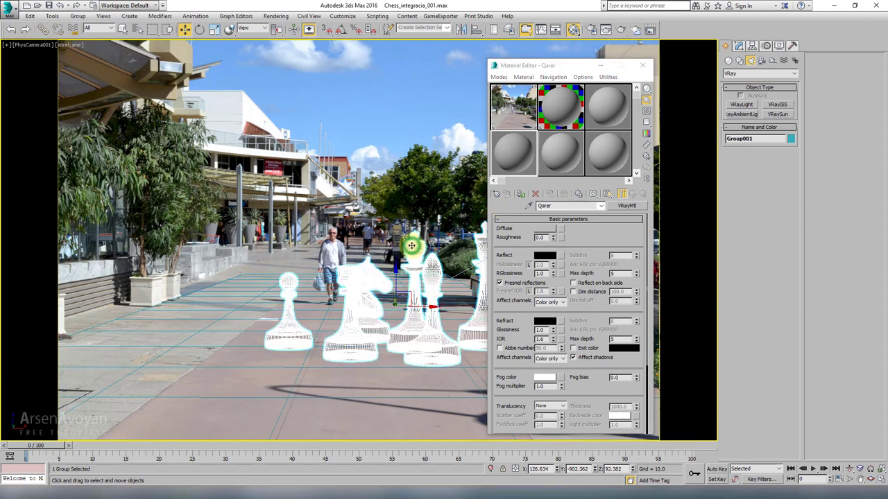
{"action": "left_click", "coordinate": [520, 195]}
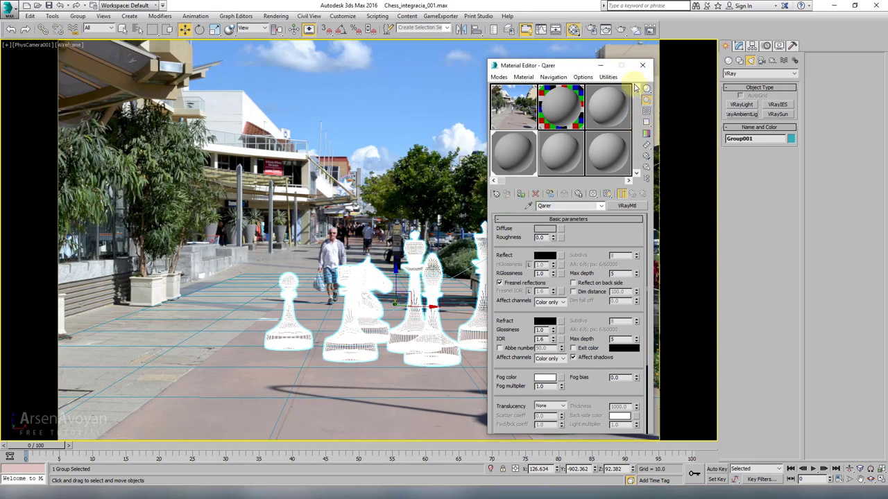
{"action": "left_click", "coordinate": [642, 65]}
- Compare the direction and length of the chess pieces' shaded shadows with the shadows in the street photo
{"action": "key", "text": "F3"}
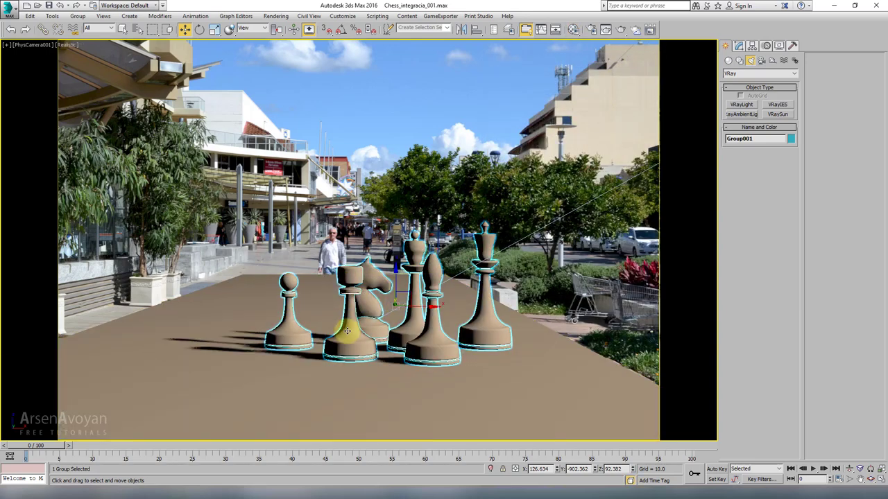
{"action": "key", "text": "F3"}
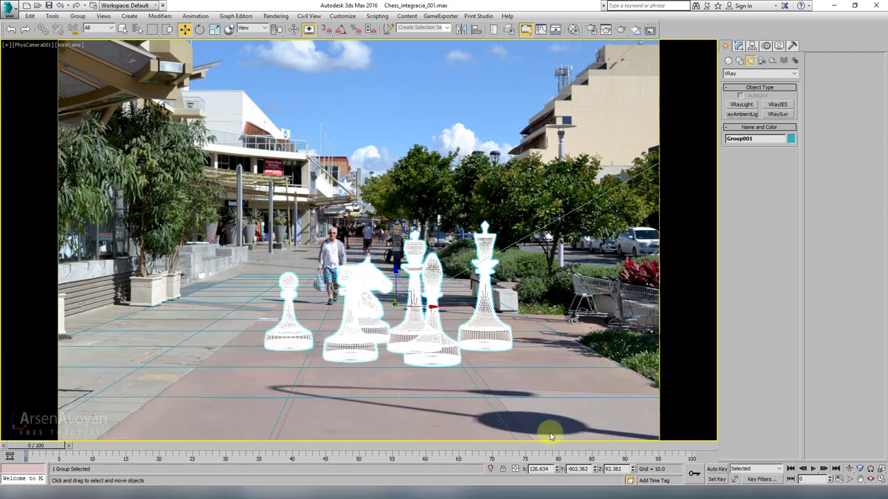
{"action": "key", "text": "F3"}
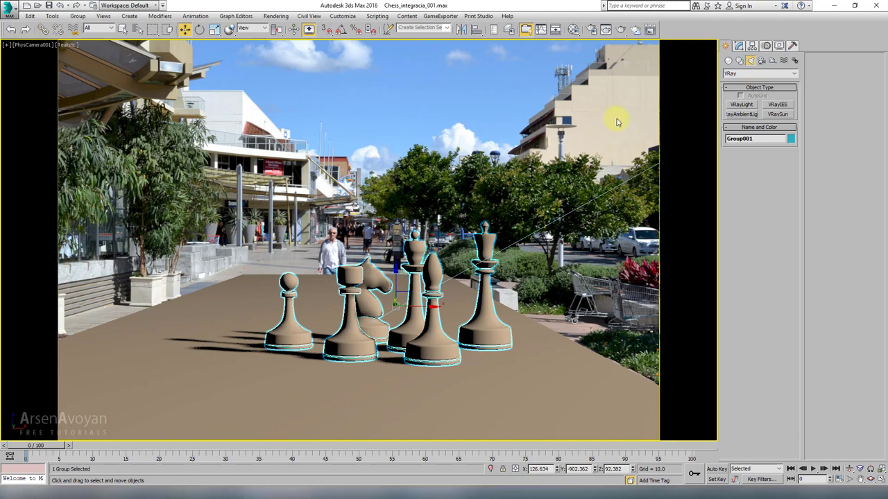
{"action": "key", "text": "alt+w"}
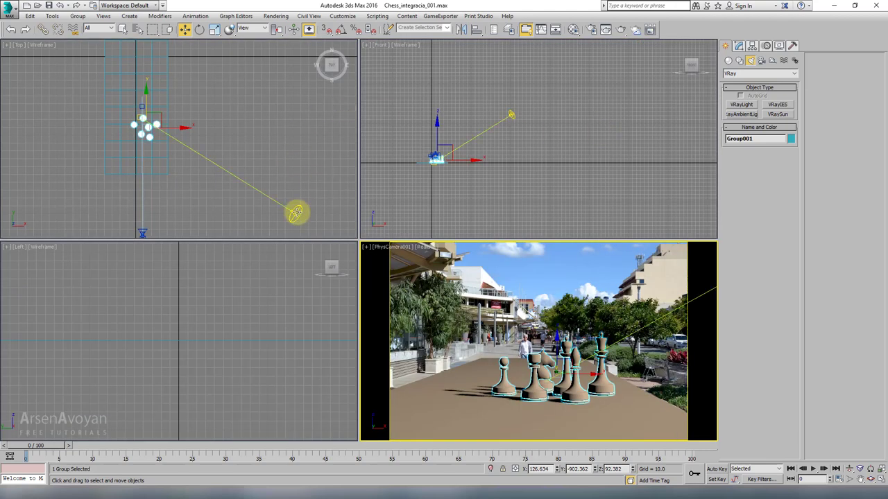
{"action": "left_click", "coordinate": [296, 213]}
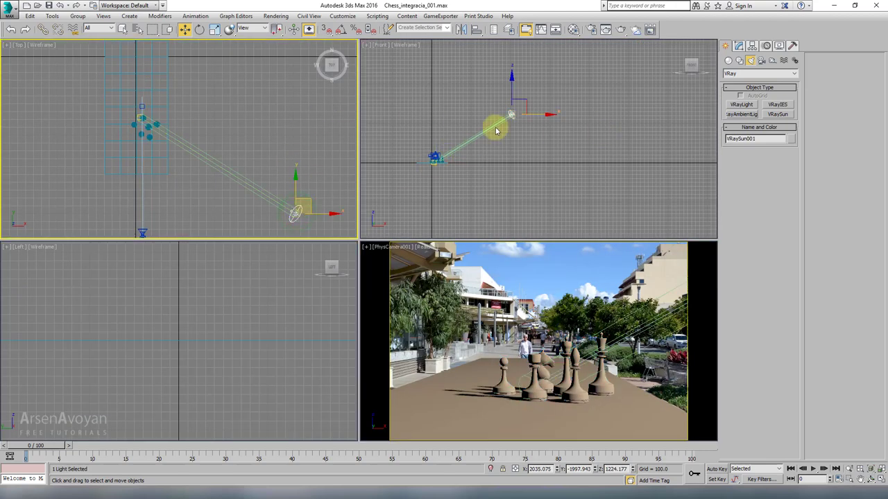
{"action": "right_click", "coordinate": [521, 292]}
{"action": "key", "text": "alt+w"}
{"action": "key", "text": "F3"}
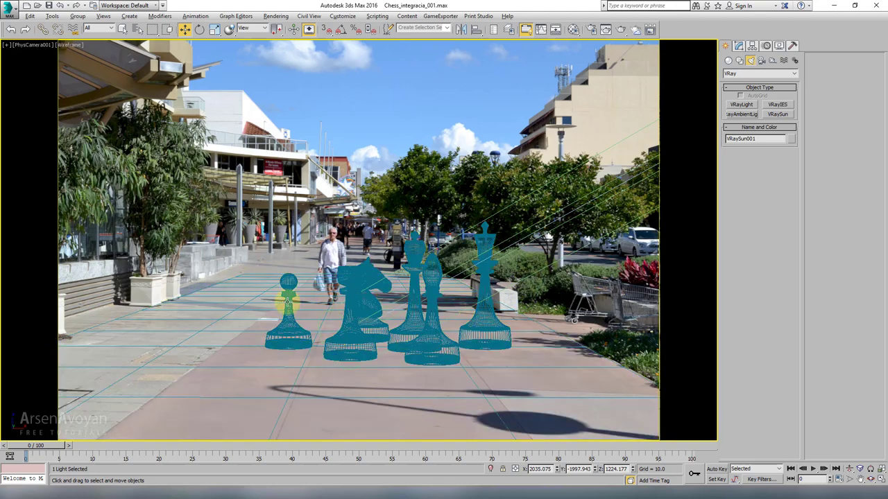
- Try moving the chess group sideways along X to expose the photo's pavement, and undo the move
{"action": "left_click", "coordinate": [366, 299]}
{"action": "left_click_drag", "start_coordinate": [414, 307], "coordinate": [606, 309]}
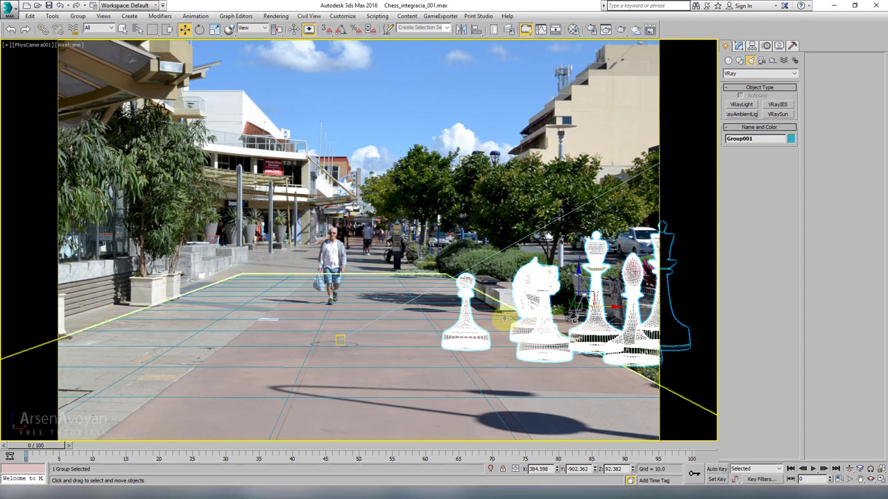
{"action": "key", "text": "ctrl+z"}
- Raise the VRaySun in the front view to about Z 2010 and check the shadows in the maximized camera view
{"action": "key", "text": "F3"}
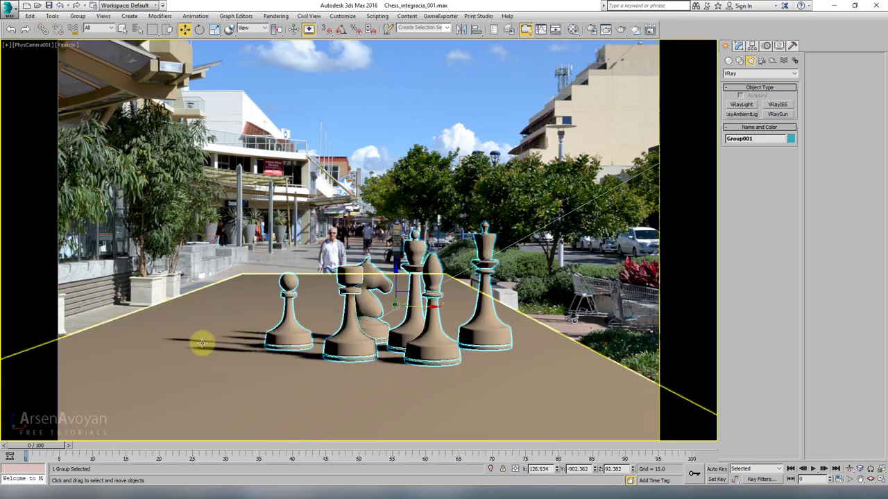
{"action": "key", "text": "alt+w"}
{"action": "left_click", "coordinate": [512, 114]}
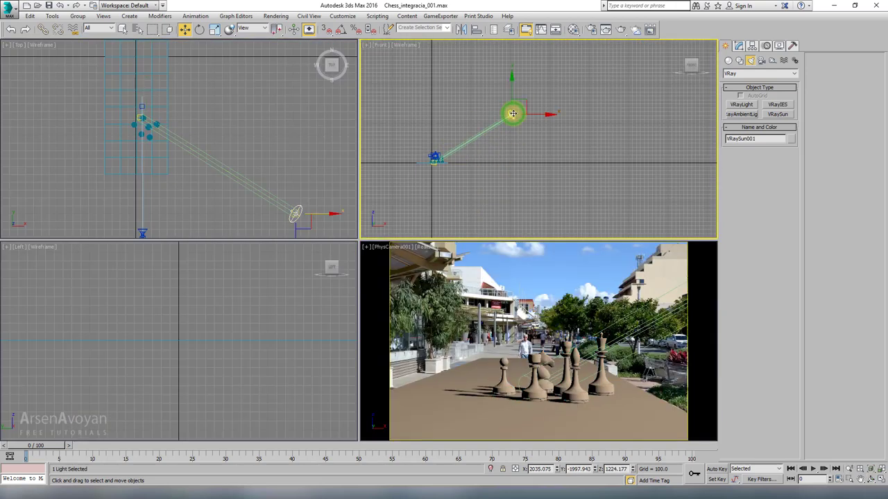
{"action": "left_click_drag", "start_coordinate": [509, 88], "coordinate": [503, 56]}
{"action": "right_click", "coordinate": [491, 340]}
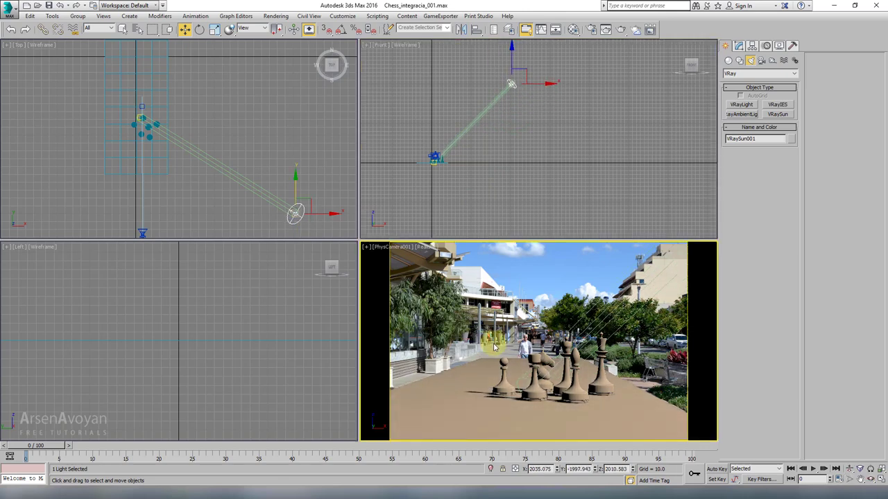
{"action": "key", "text": "alt+w"}
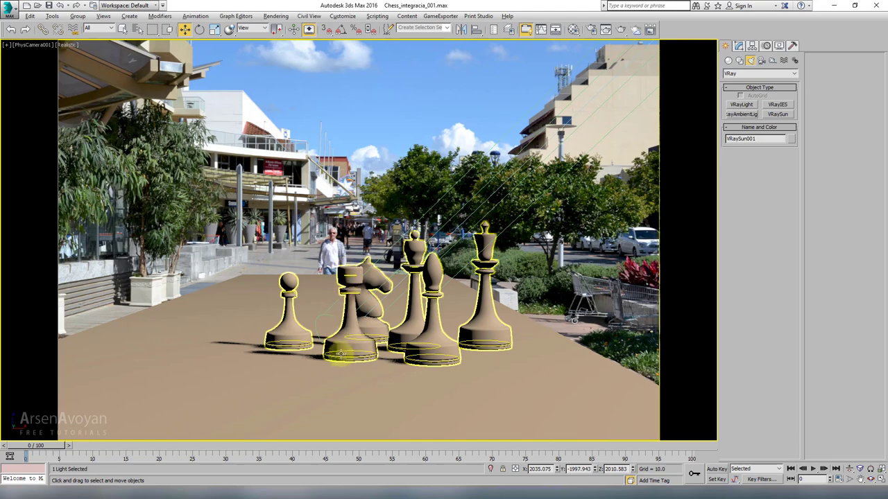
- Nudge the VRaySun up to about Z 2019 in the front view and compare the camera view with the photo's shadows
{"action": "key", "text": "alt+w"}
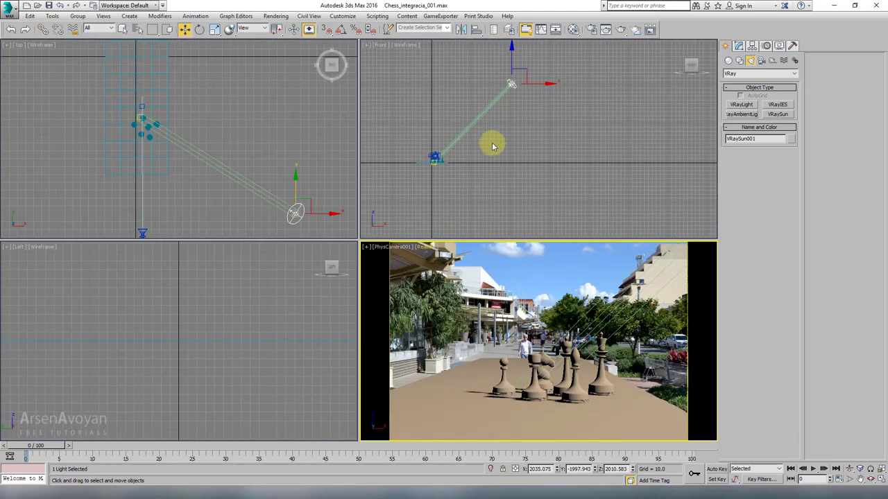
{"action": "right_click", "coordinate": [508, 68]}
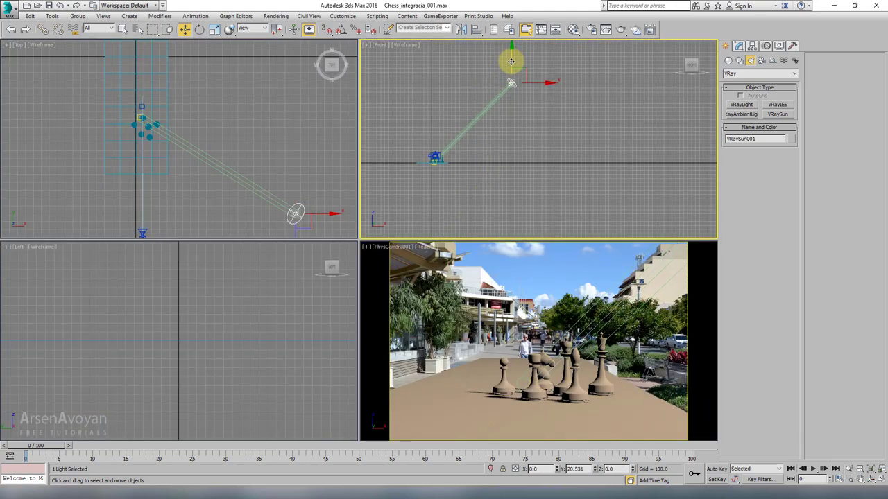
{"action": "right_click", "coordinate": [263, 173]}
{"action": "right_click", "coordinate": [455, 330]}
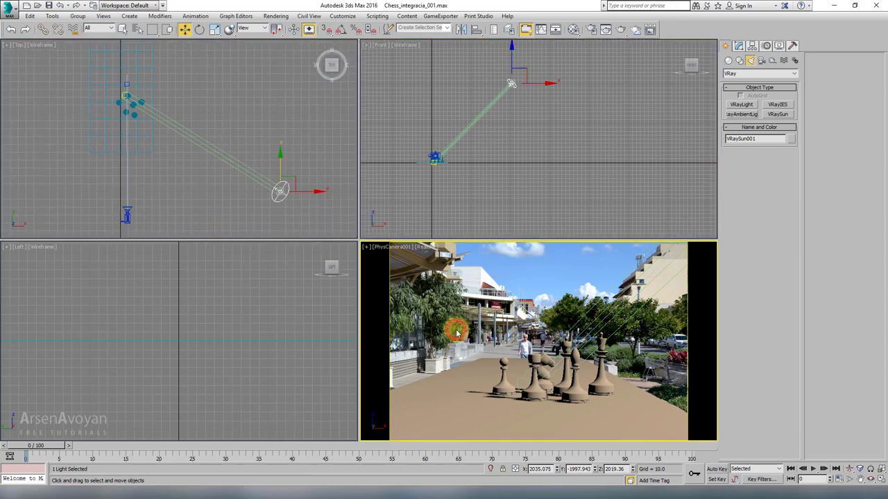
{"action": "key", "text": "alt+w"}
{"action": "key", "text": "F3"}
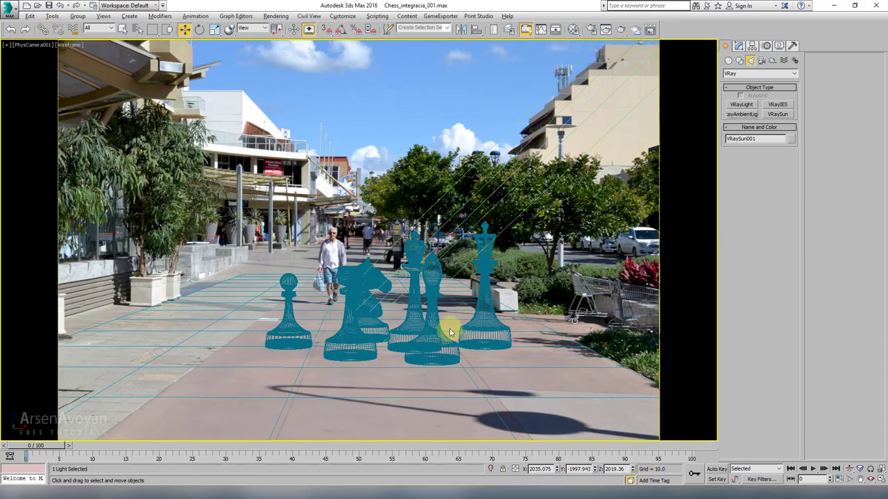
{"action": "key", "text": "alt+w"}
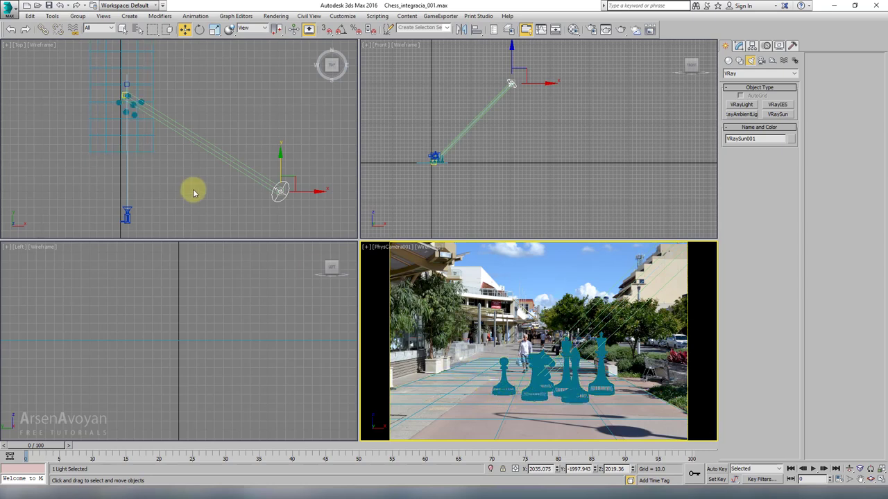
- Move the VRaySun along Y to about -1855 in the top view and maximize the shaded camera view
{"action": "right_click", "coordinate": [473, 331]}
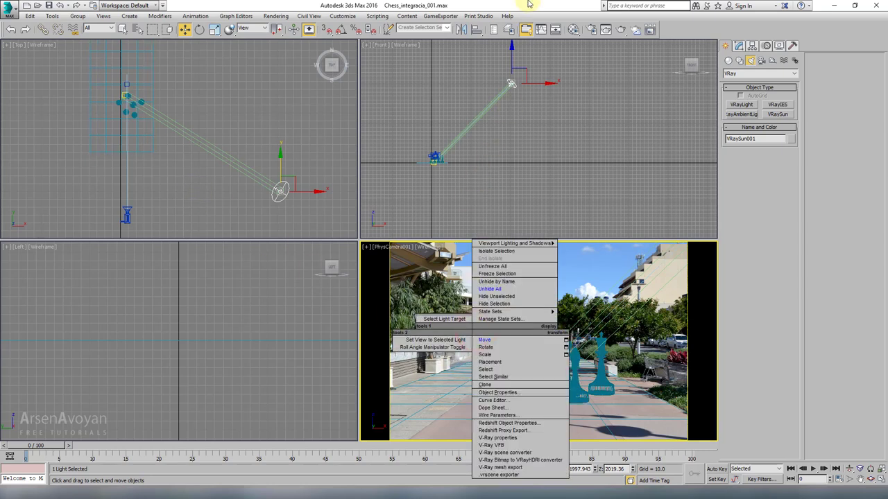
{"action": "key", "text": "F3"}
{"action": "left_click", "coordinate": [281, 188]}
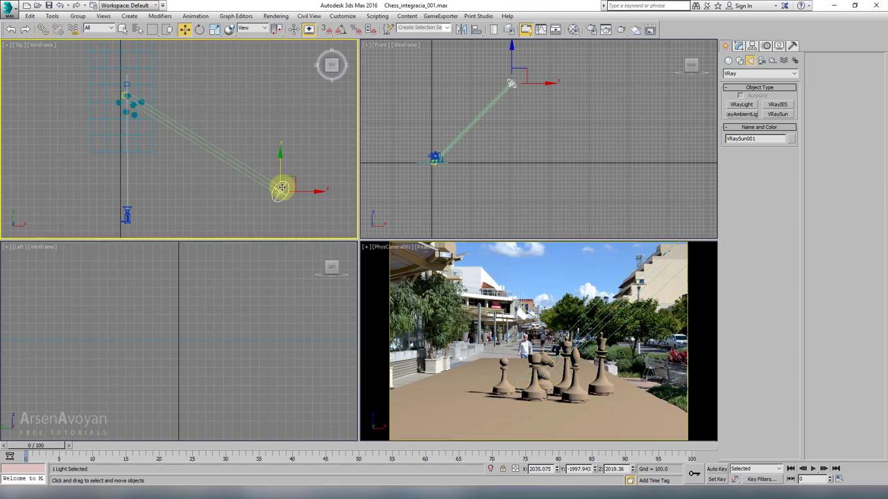
{"action": "left_click_drag", "start_coordinate": [282, 167], "coordinate": [283, 154]}
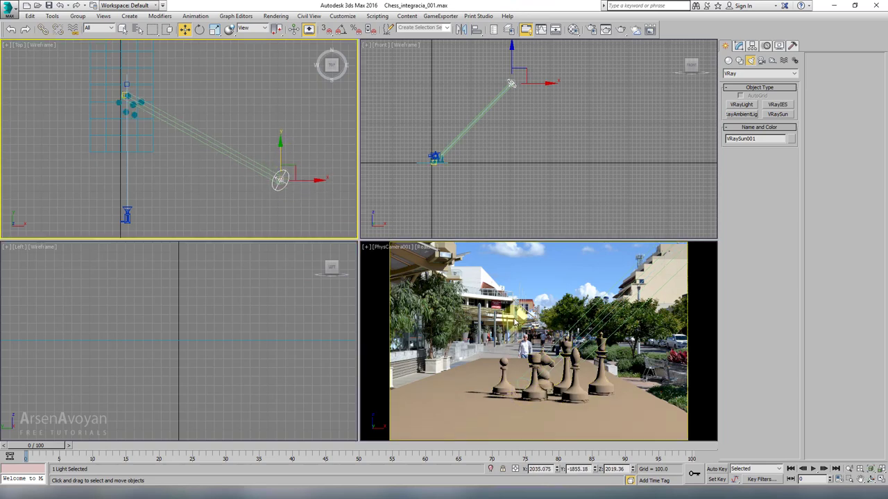
{"action": "left_click", "coordinate": [548, 343]}
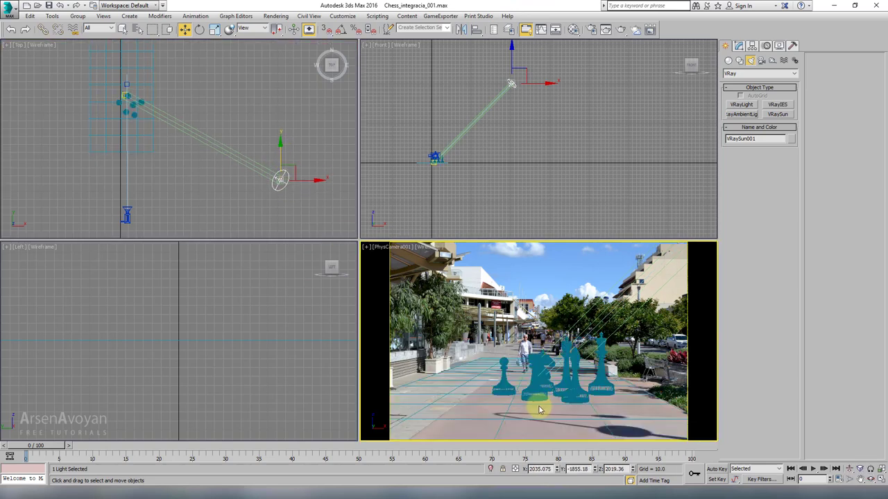
{"action": "key", "text": "alt+w"}
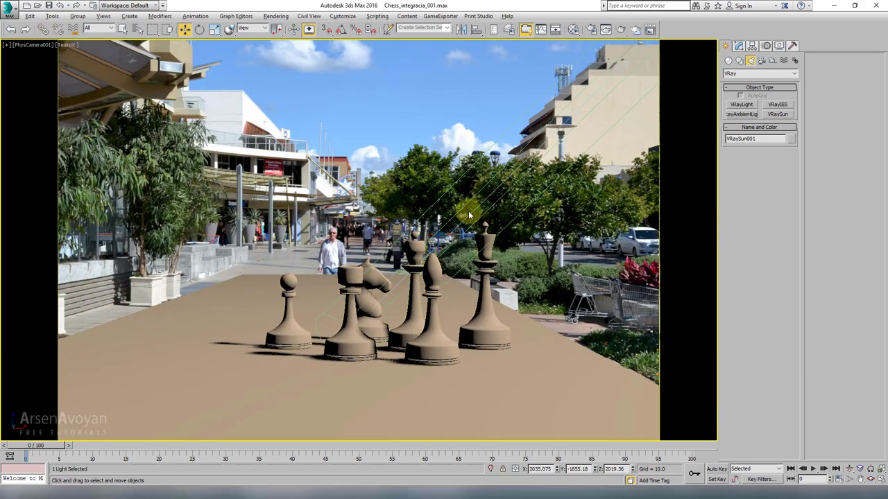
- Widen the ground plane to 1008
{"action": "left_click", "coordinate": [524, 335]}
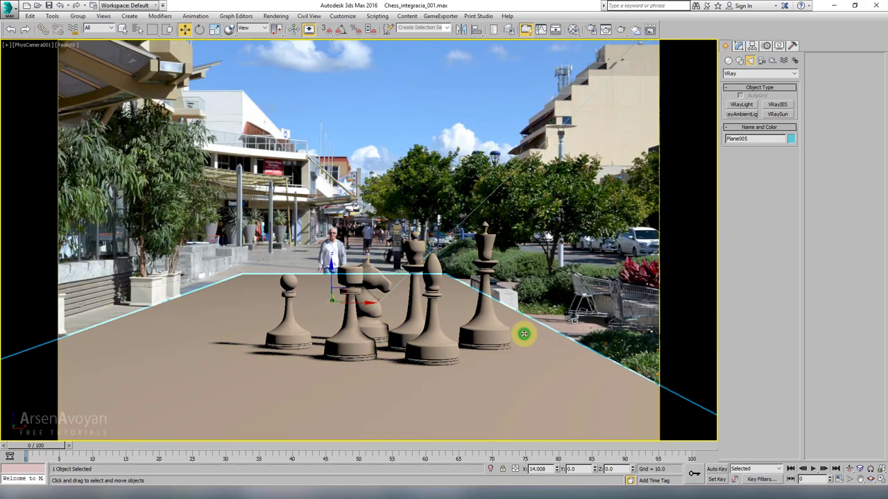
{"action": "left_click", "coordinate": [738, 45]}
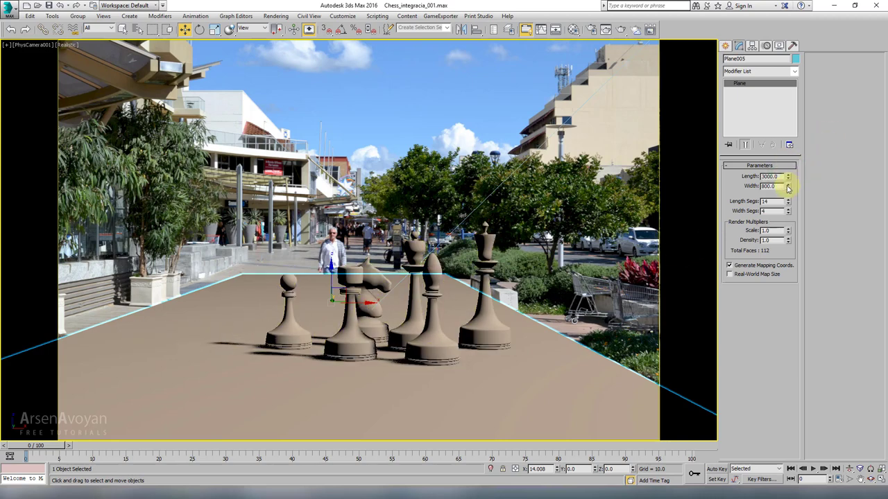
{"action": "mouse_move", "coordinate": [788, 186]}
{"action": "left_mouse_down"}
{"action": "mouse_move", "coordinate": [785, 162]}
{"action": "mouse_move", "coordinate": [785, 177]}
{"action": "left_mouse_up"}
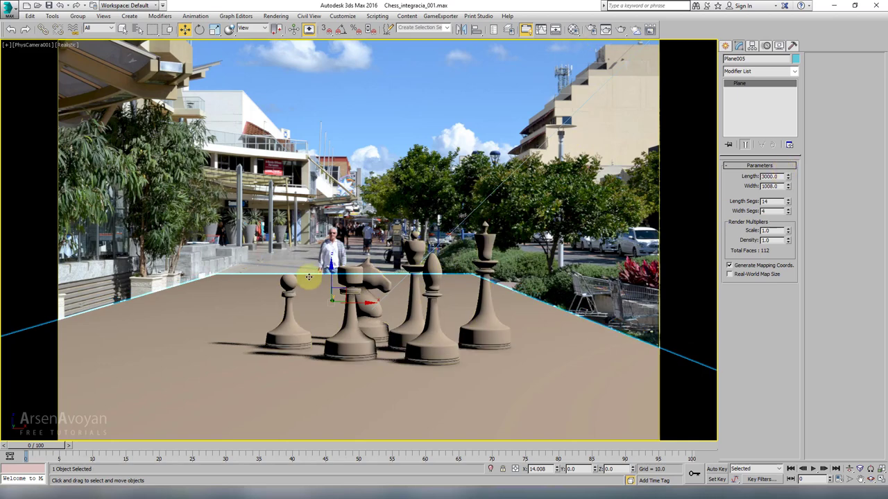
- Set the V-Ray image sampler type to Bucket in the render settings
{"action": "left_click", "coordinate": [593, 29]}
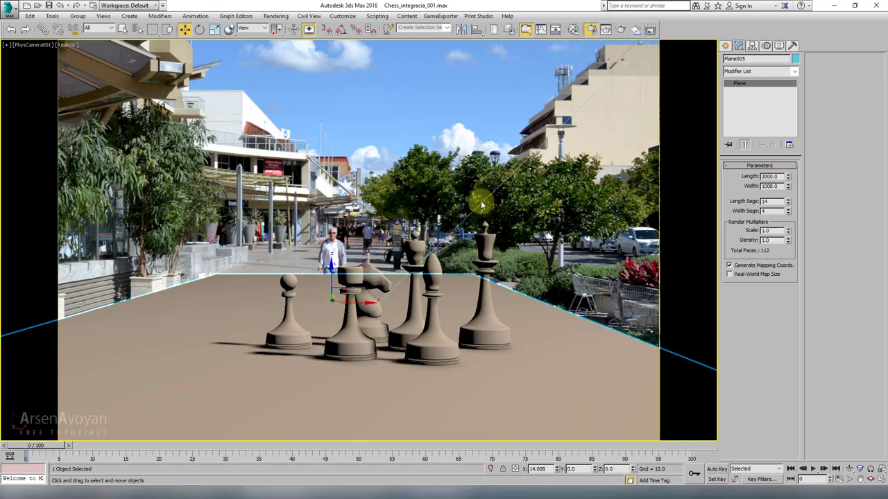
{"action": "left_click_drag", "start_coordinate": [413, 76], "coordinate": [456, 55]}
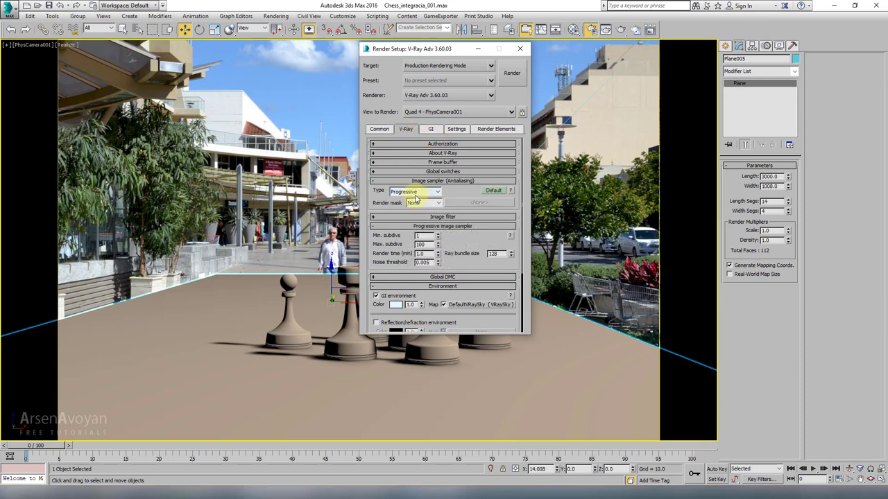
{"action": "left_click", "coordinate": [416, 192]}
{"action": "left_click", "coordinate": [412, 201]}
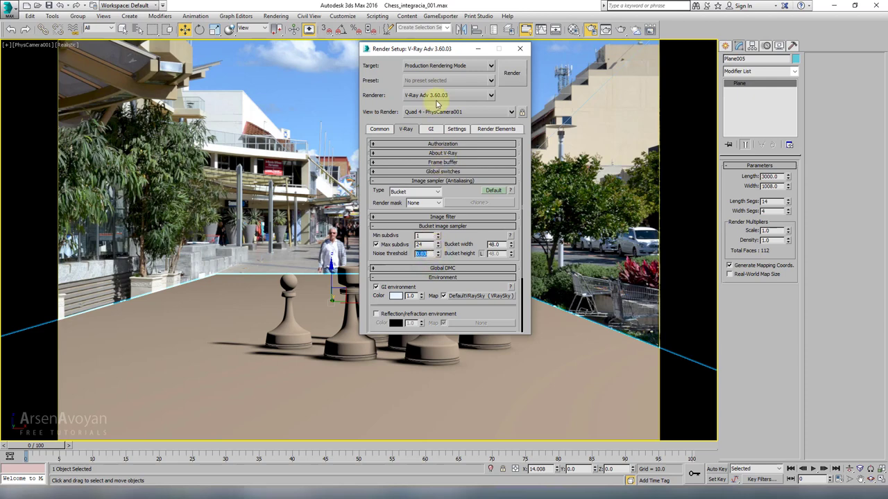
{"action": "left_click_drag", "start_coordinate": [452, 54], "coordinate": [462, 47]}
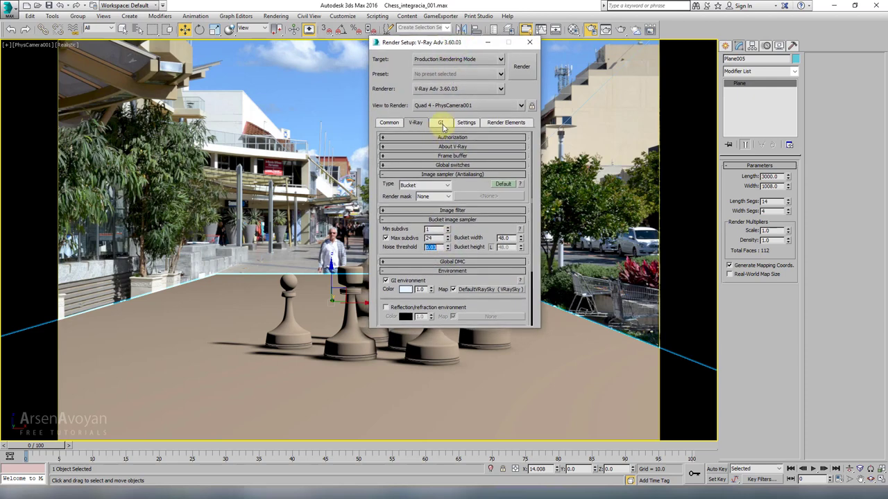
- Check the primary and secondary GI engines and the output size in the render settings
{"action": "left_click", "coordinate": [441, 123]}
{"action": "left_click", "coordinate": [449, 184]}
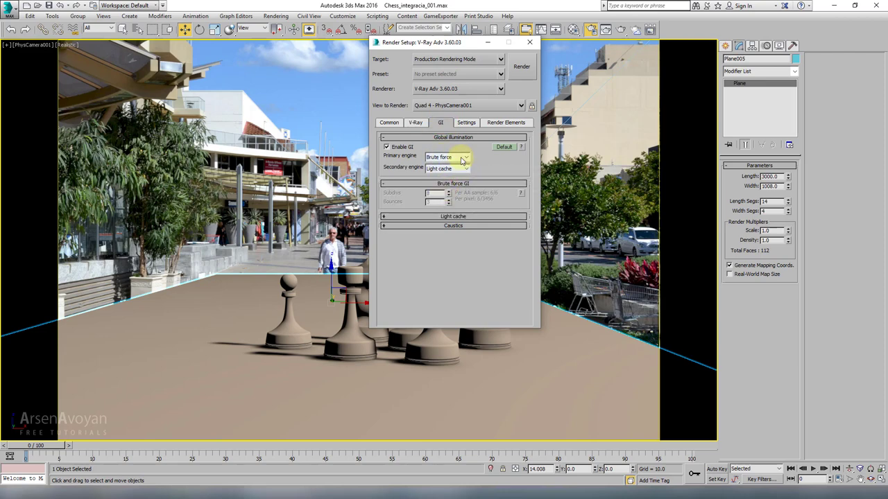
{"action": "left_click", "coordinate": [459, 159]}
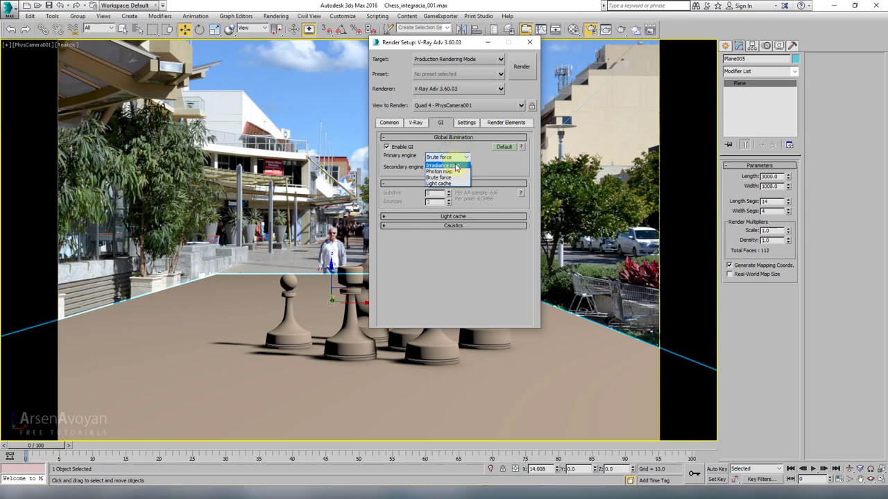
{"action": "left_click", "coordinate": [488, 167]}
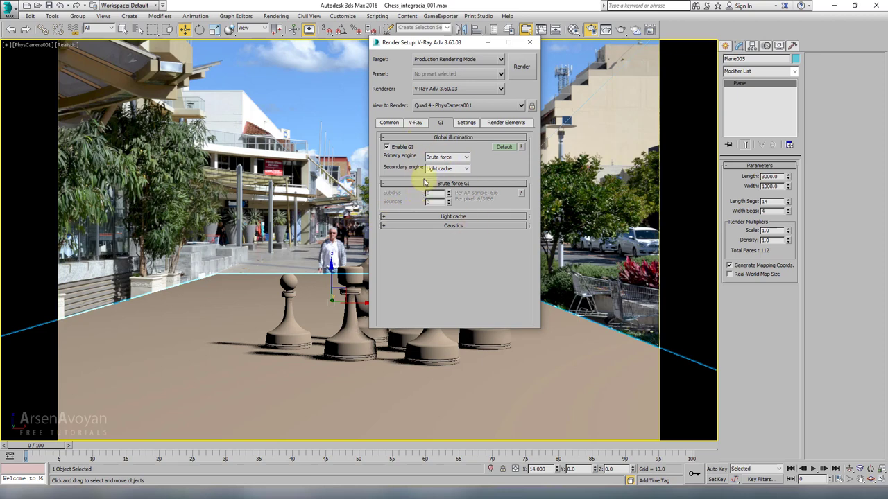
{"action": "left_click", "coordinate": [397, 125]}
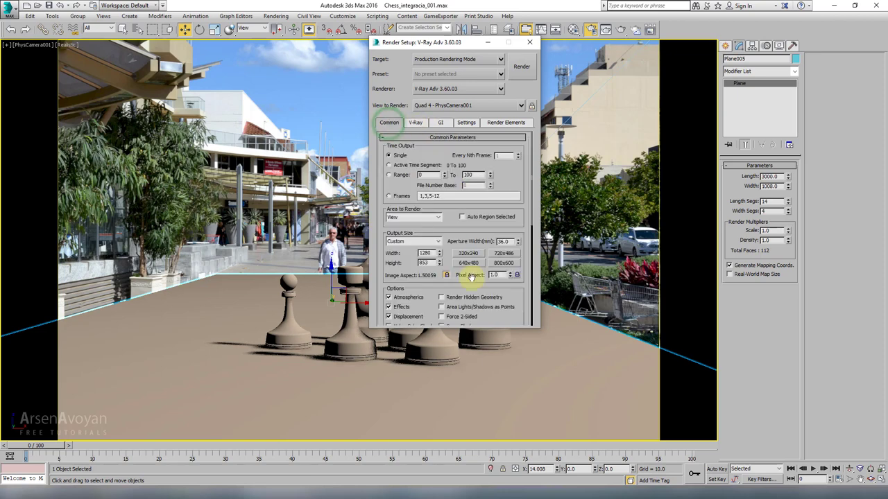
- Test-render the camera view, stop it, and start an interactive render in a smaller frame buffer with the render settings closed
{"action": "left_click", "coordinate": [514, 79]}
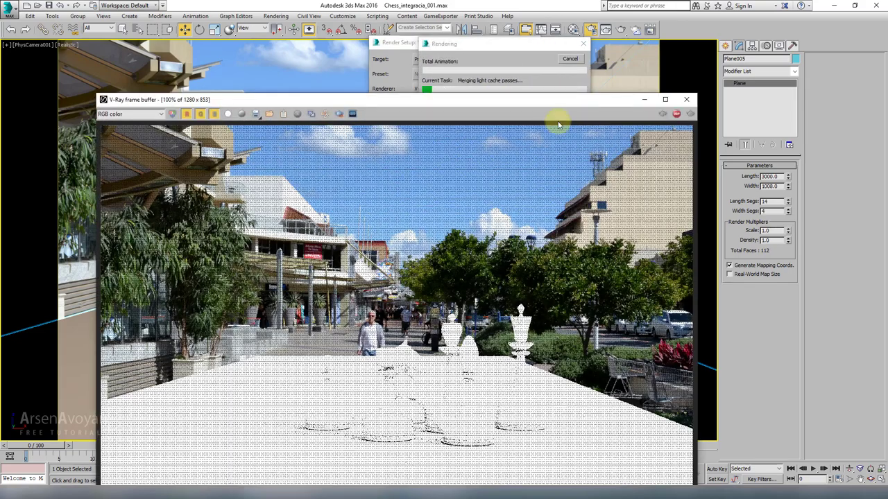
{"action": "left_click", "coordinate": [570, 59]}
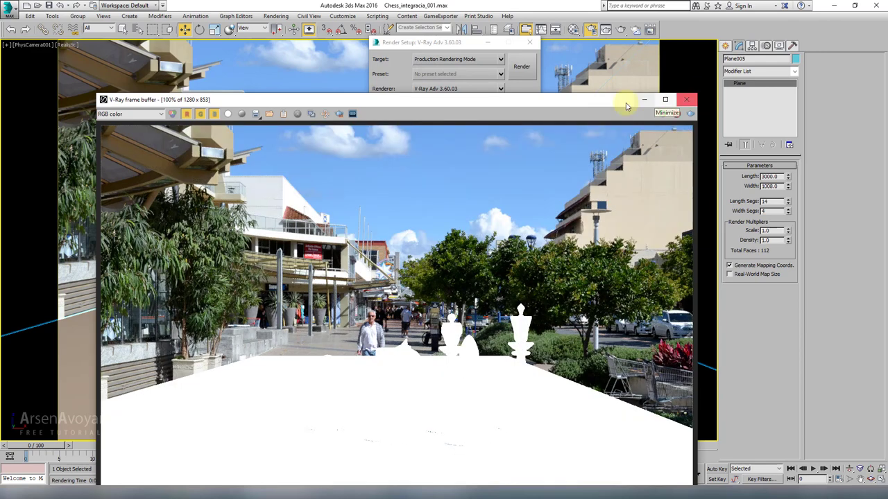
{"action": "left_click", "coordinate": [686, 99]}
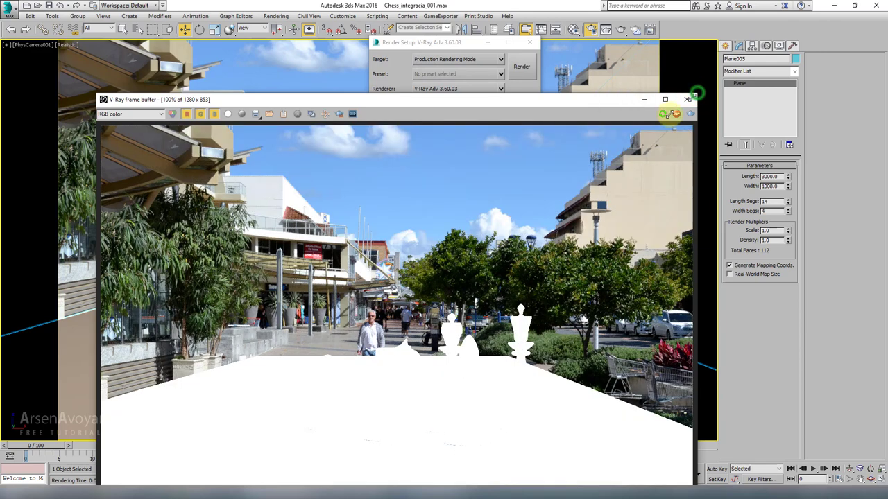
{"action": "key", "text": "shift+q"}
{"action": "left_click_drag", "start_coordinate": [337, 293], "coordinate": [254, 44]}
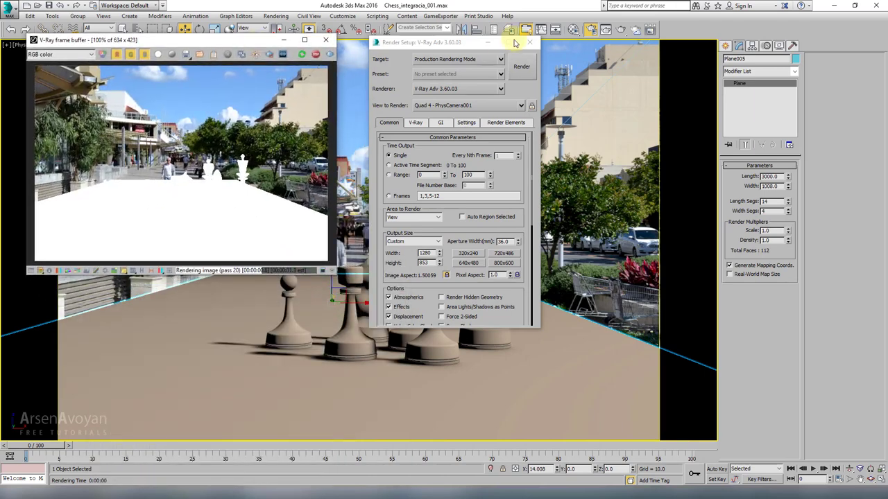
{"action": "left_click", "coordinate": [529, 42]}
- Set the VRaySun's intensity multiplier to 0.02 and reposition the frame buffer window
{"action": "left_click", "coordinate": [611, 76]}
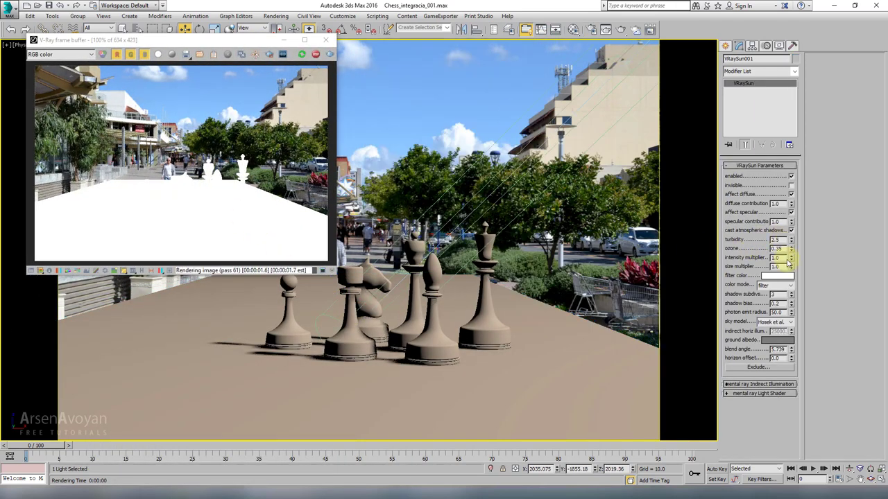
{"action": "double_click", "coordinate": [783, 258]}
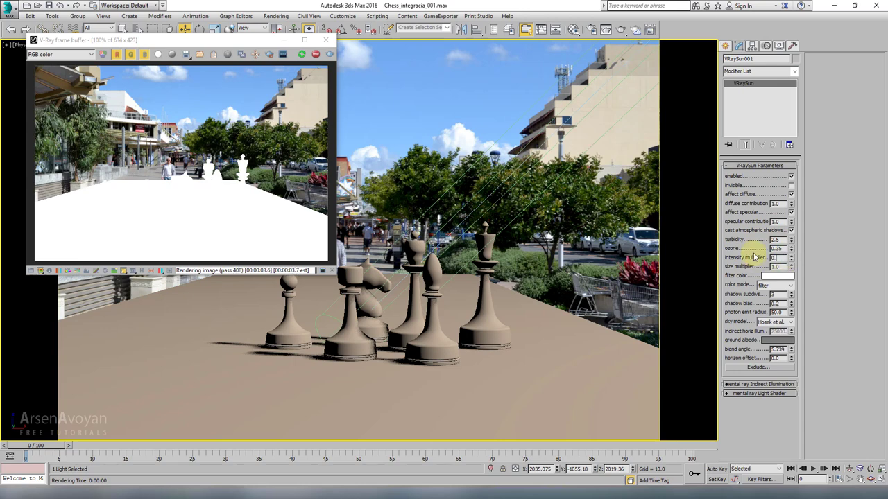
{"action": "key", "text": "Return"}
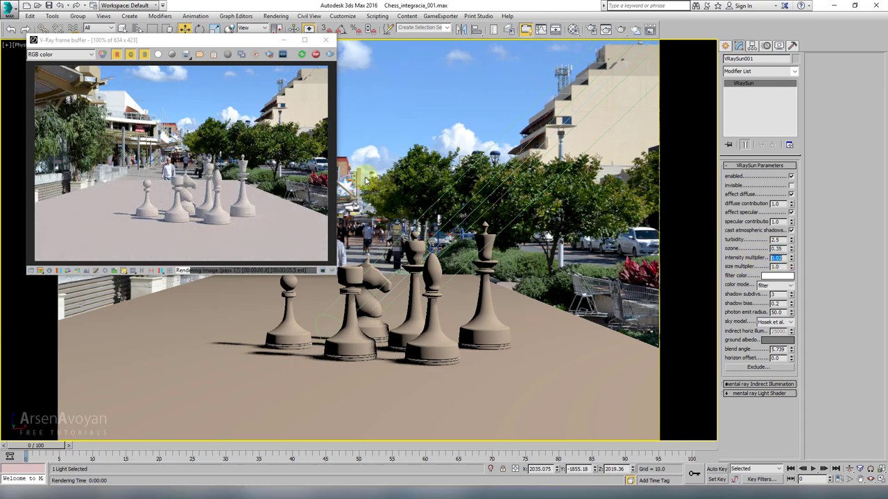
{"action": "left_click_drag", "start_coordinate": [254, 39], "coordinate": [315, 44]}
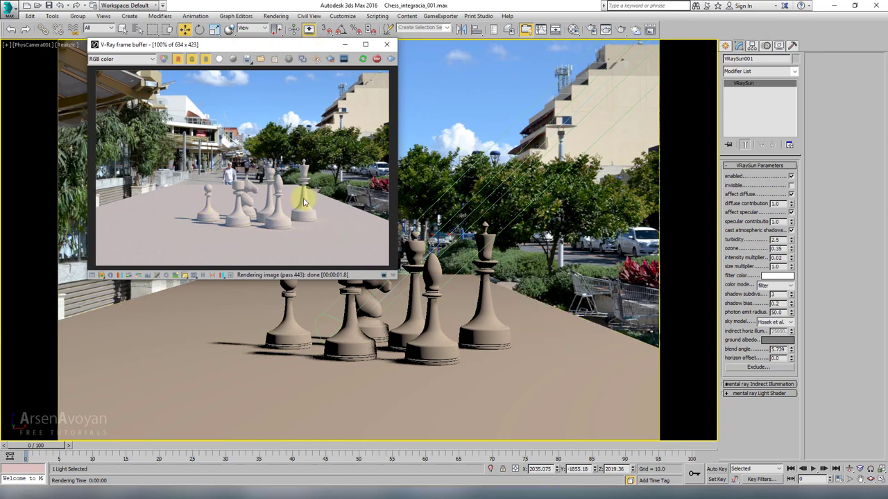
- Make the ground plane a V-Ray matte object, also for refl/refr, with alpha contribution -1.0 and both Shadows and Affect alpha enabled
{"action": "left_click", "coordinate": [521, 316]}
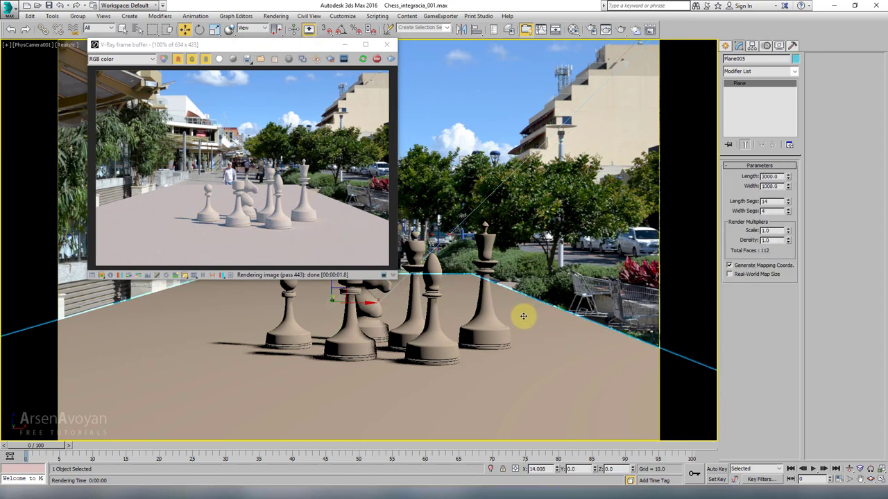
{"action": "right_click", "coordinate": [524, 316]}
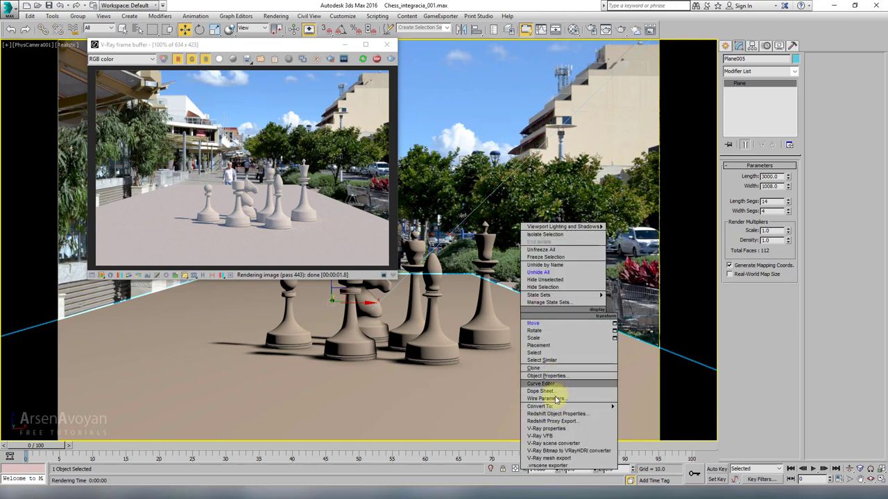
{"action": "left_click", "coordinate": [552, 430]}
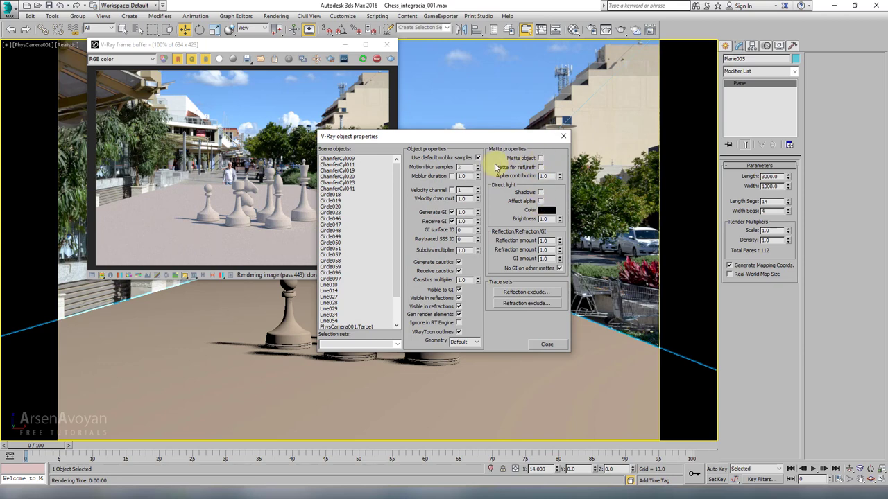
{"action": "left_click", "coordinate": [540, 159]}
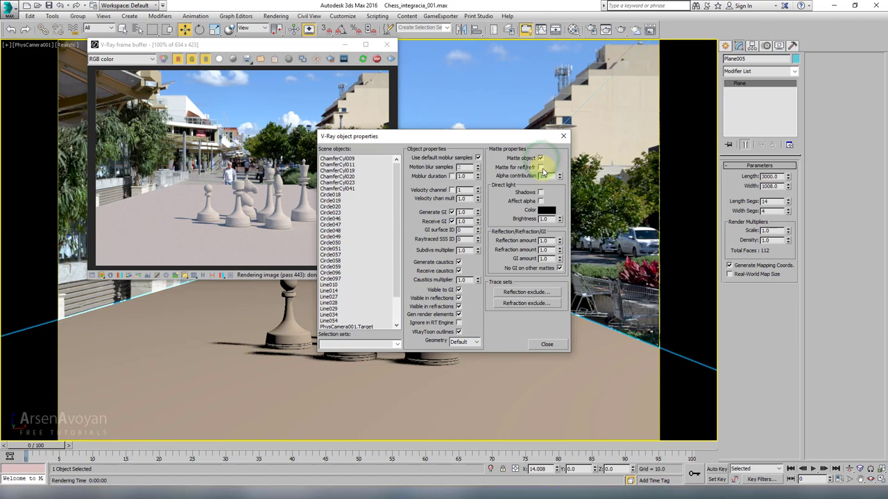
{"action": "left_click", "coordinate": [540, 192]}
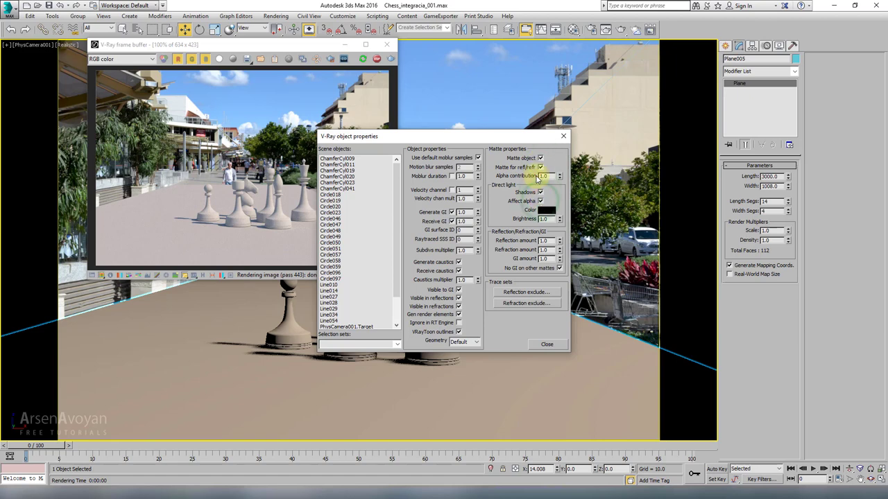
{"action": "left_click_drag", "start_coordinate": [560, 179], "coordinate": [561, 272]}
{"action": "left_click", "coordinate": [546, 345]}
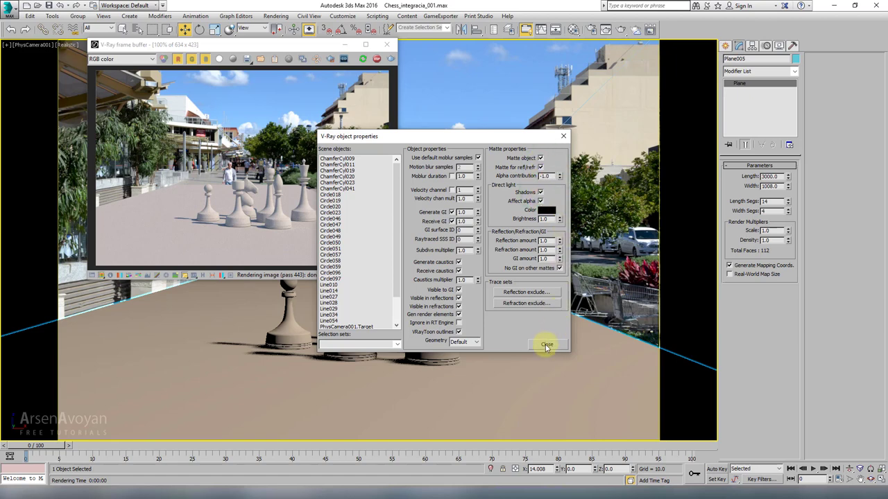
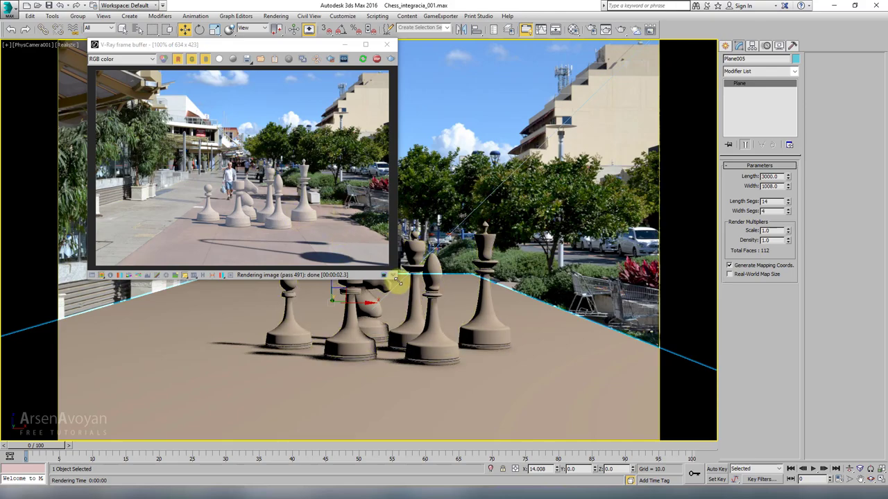
- Enlarge the frame buffer and examine the chess pieces' shadows up close against the shadows in the photo
{"action": "left_click_drag", "start_coordinate": [398, 281], "coordinate": [535, 367]}
{"action": "left_click_drag", "start_coordinate": [363, 48], "coordinate": [318, 45]}
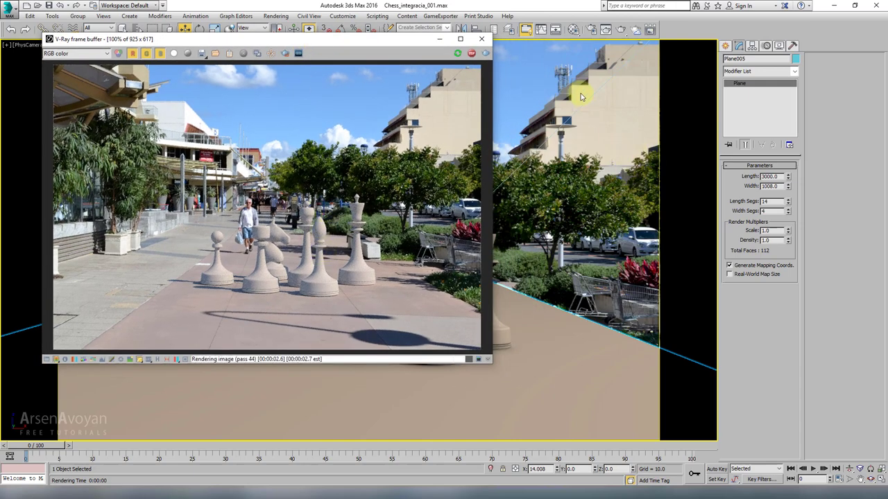
{"action": "scroll", "coordinate": [193, 290], "scroll_direction": "up", "scroll_amount": 3}
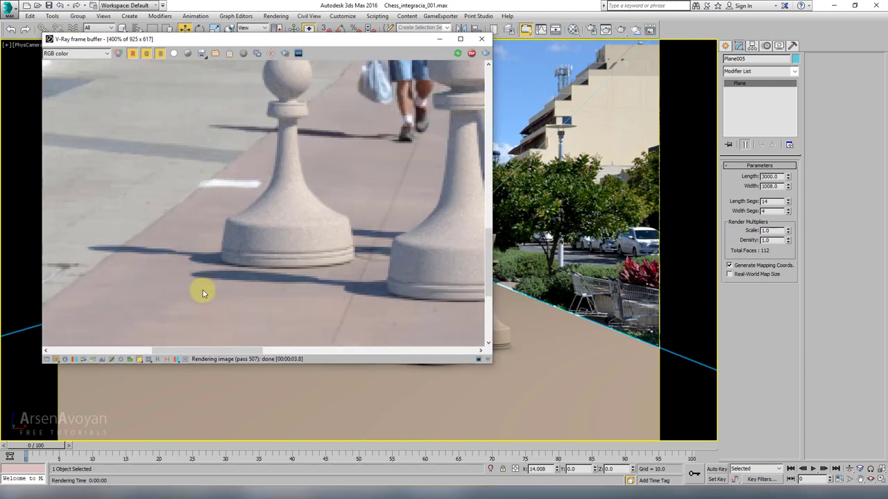
{"action": "middle_click_drag", "start_coordinate": [297, 274], "coordinate": [218, 235]}
{"action": "middle_click_drag", "start_coordinate": [298, 259], "coordinate": [281, 238]}
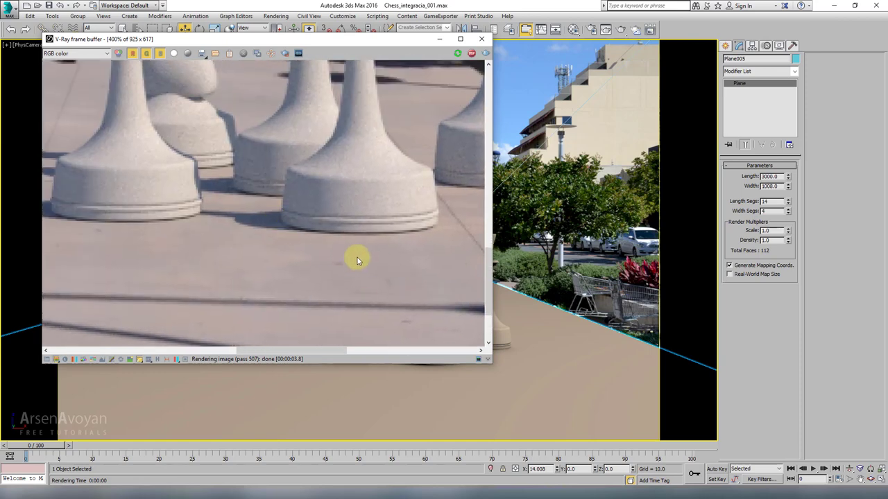
{"action": "middle_click_drag", "start_coordinate": [357, 260], "coordinate": [317, 234]}
{"action": "scroll", "coordinate": [380, 272], "scroll_direction": "down", "scroll_amount": 2}
{"action": "scroll", "coordinate": [317, 233], "scroll_direction": "down", "scroll_amount": 1}
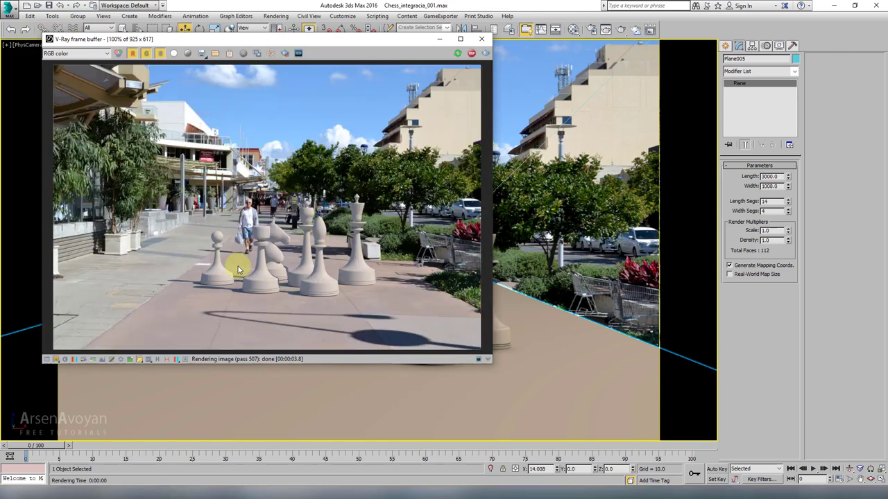
{"action": "scroll", "coordinate": [227, 265], "scroll_direction": "up", "scroll_amount": 1}
{"action": "scroll", "coordinate": [224, 263], "scroll_direction": "up", "scroll_amount": 1}
{"action": "middle_click_drag", "start_coordinate": [224, 264], "coordinate": [291, 179]}
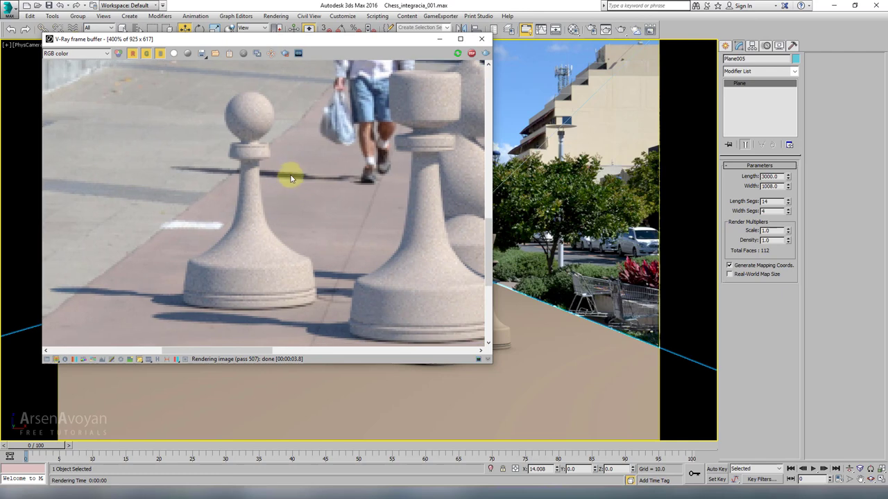
{"action": "scroll", "coordinate": [254, 291], "scroll_direction": "down", "scroll_amount": 2}
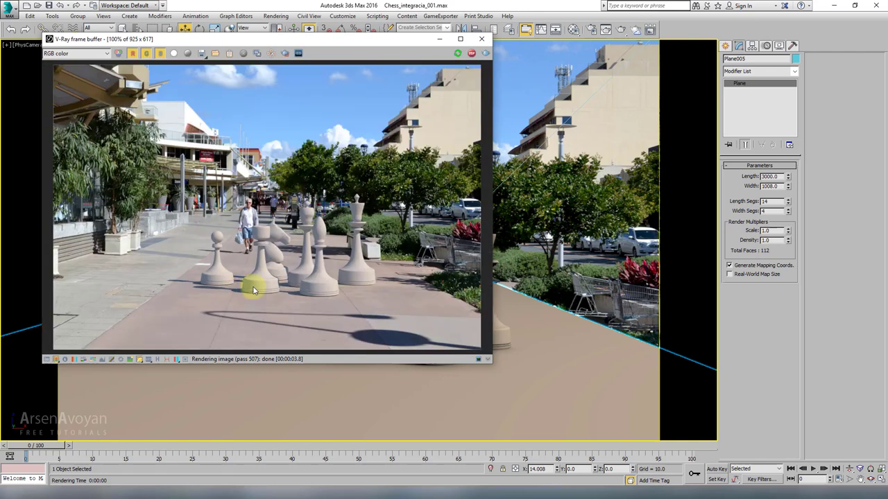
- Set the VRaySun's diffuse contribution to 2.0 and compare the pieces' brightness with the pedestrian's white shirt in the render
{"action": "left_click", "coordinate": [607, 80]}
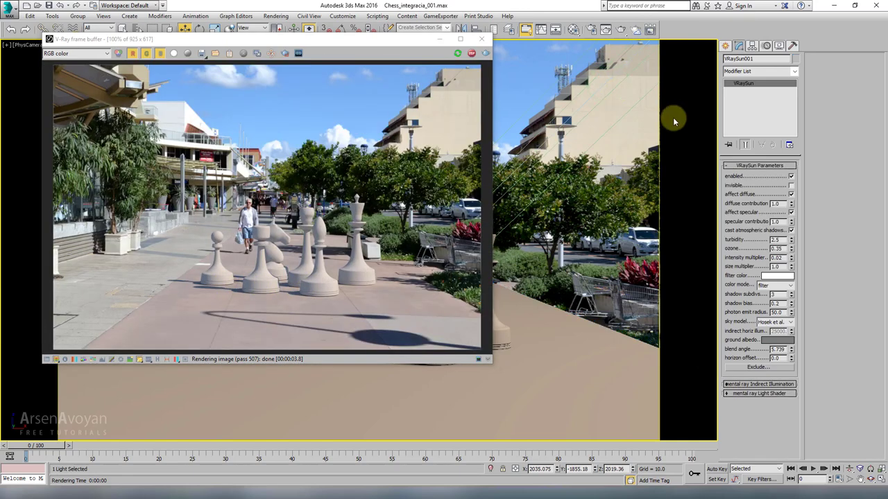
{"action": "double_click", "coordinate": [784, 204]}
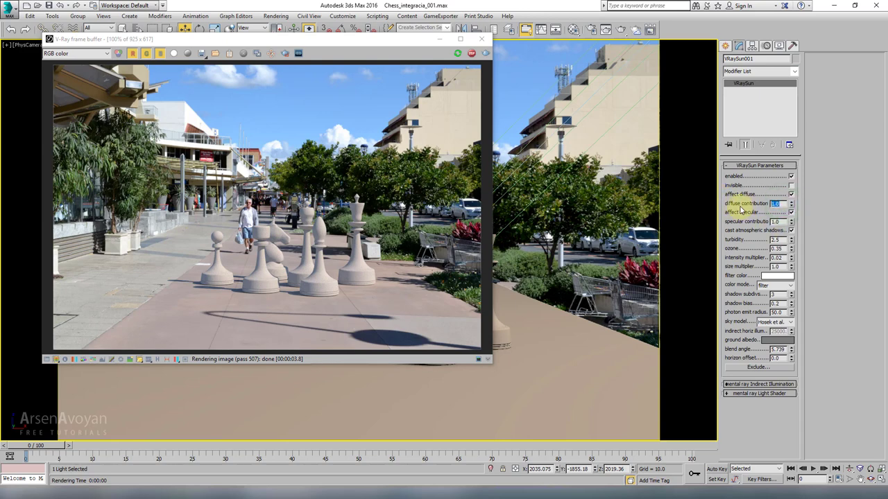
{"action": "type", "text": "2"}
{"action": "key", "text": "Return"}
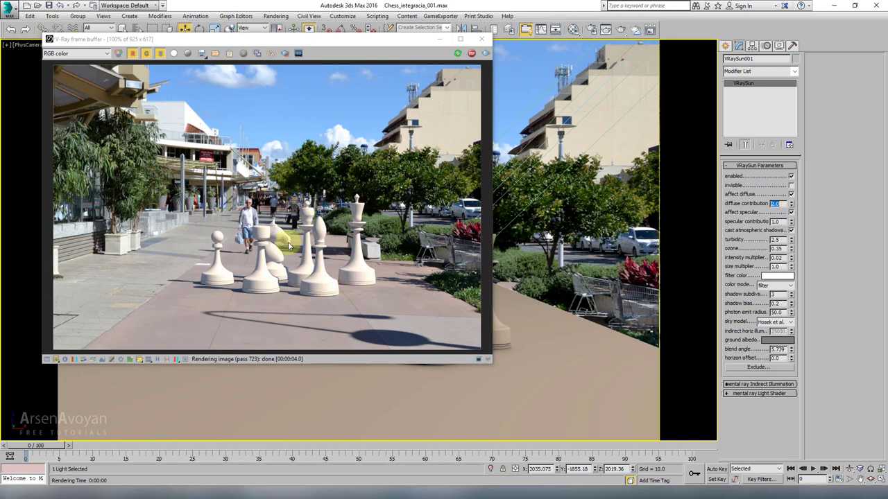
{"action": "scroll", "coordinate": [256, 229], "scroll_direction": "up", "scroll_amount": 2}
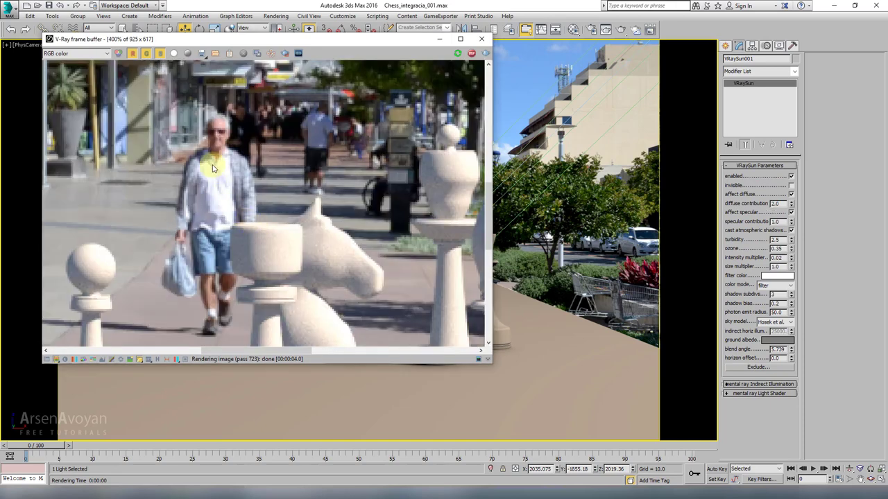
{"action": "middle_click_drag", "start_coordinate": [209, 194], "coordinate": [229, 161]}
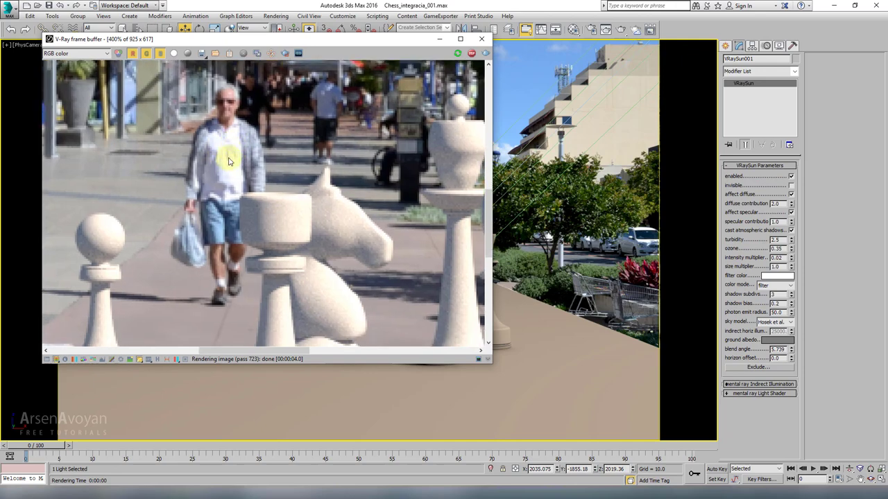
{"action": "middle_click_drag", "start_coordinate": [304, 208], "coordinate": [490, 89]}
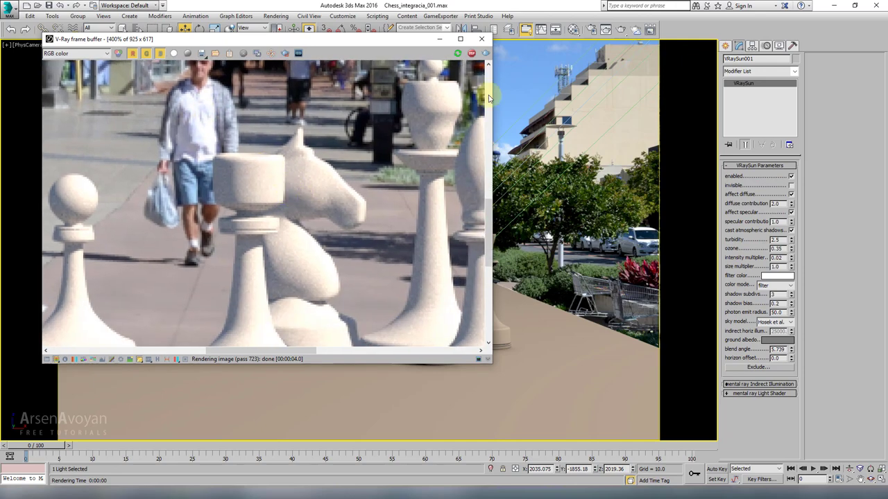
- Inspect the Qarer material's basic parameters and check the chess pieces against the surrounding street in the render
{"action": "left_click", "coordinate": [571, 33]}
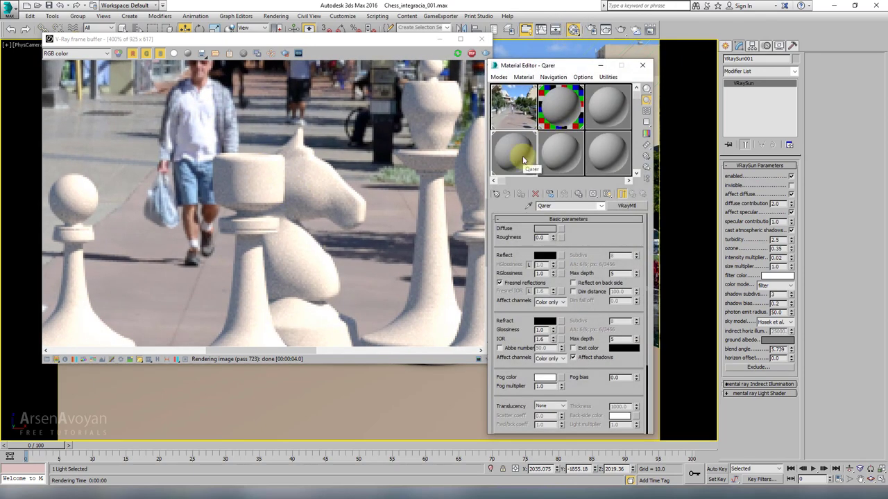
{"action": "left_click", "coordinate": [640, 66]}
{"action": "scroll", "coordinate": [333, 148], "scroll_direction": "down", "scroll_amount": 2}
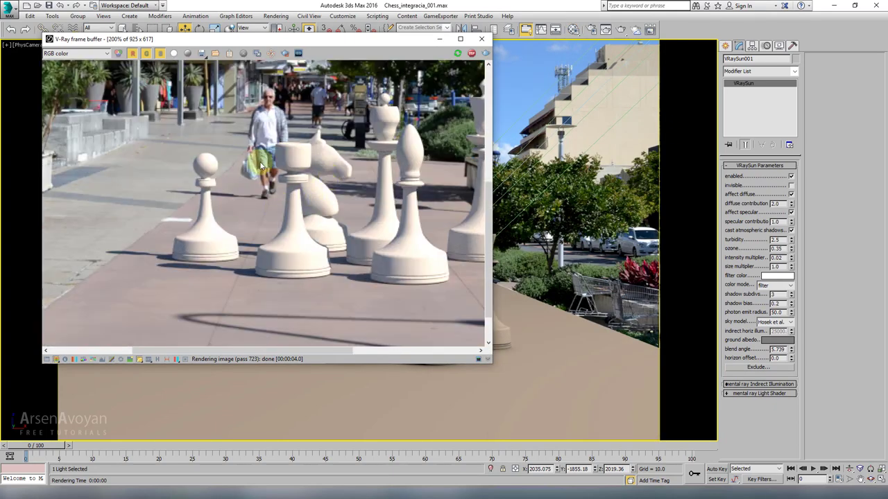
{"action": "middle_click_drag", "start_coordinate": [338, 194], "coordinate": [269, 183]}
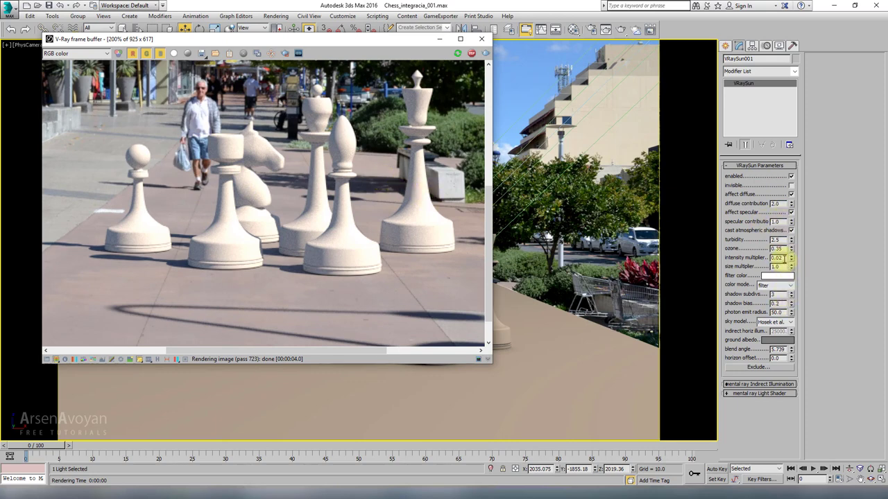
- Set the VRaySun's intensity multiplier to 0.01 and check the chess pieces in the updated render
{"action": "left_click", "coordinate": [788, 259]}
{"action": "key", "text": "Return"}
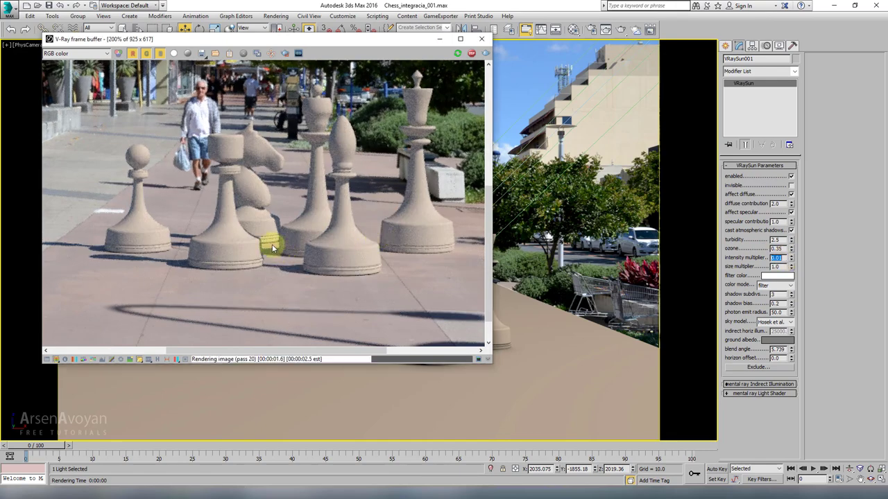
{"action": "middle_click_drag", "start_coordinate": [272, 248], "coordinate": [284, 259]}
- Set the VRaySun's intensity multiplier to 0.03 and its diffuse contribution to 0.5
{"action": "double_click", "coordinate": [779, 203]}
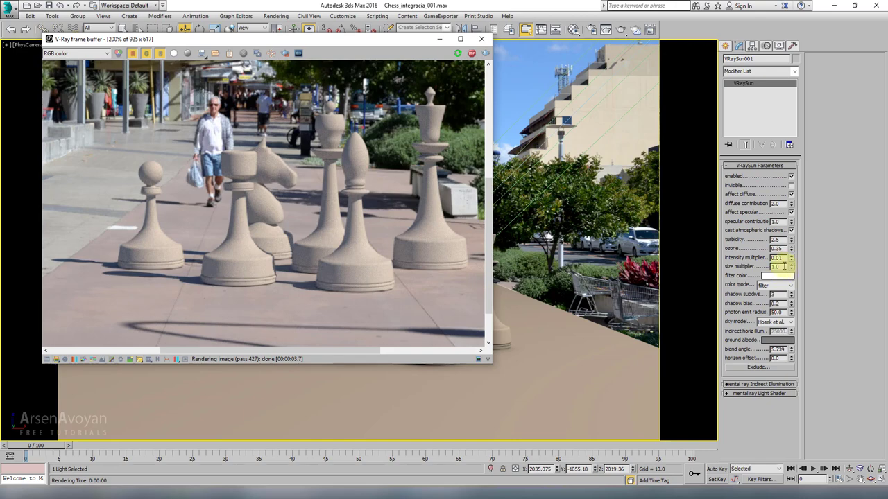
{"action": "double_click", "coordinate": [782, 266]}
{"action": "double_click", "coordinate": [781, 258]}
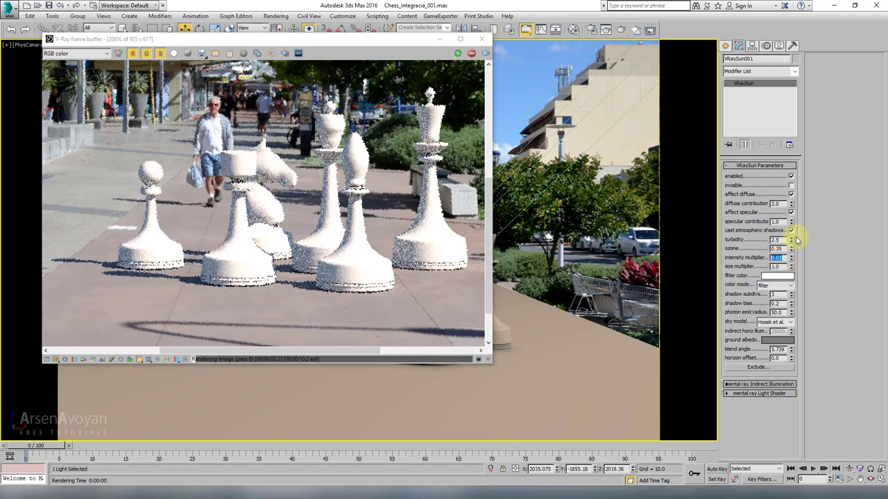
{"action": "double_click", "coordinate": [782, 203]}
{"action": "type", "text": "0.5"}
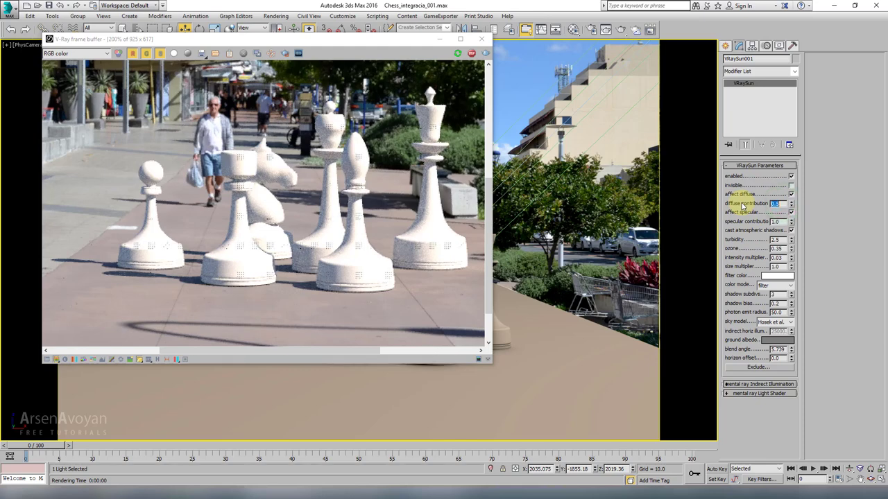
{"action": "key", "text": "Return"}
- Examine the chess pieces' brightness and shadows in the full render and up close beside the pedestrian
{"action": "middle_click_drag", "start_coordinate": [178, 277], "coordinate": [267, 262]}
{"action": "scroll", "coordinate": [267, 263], "scroll_direction": "down", "scroll_amount": 1}
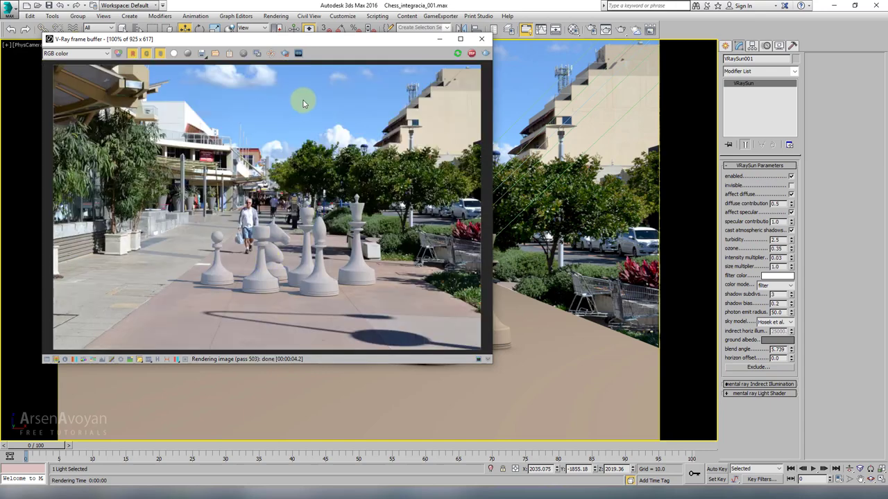
{"action": "left_click", "coordinate": [305, 279]}
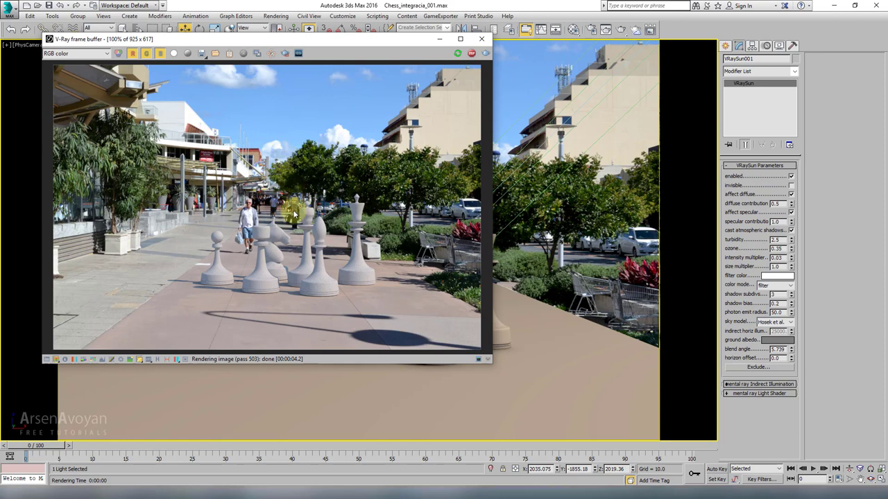
{"action": "left_click", "coordinate": [276, 255]}
{"action": "scroll", "coordinate": [276, 255], "scroll_direction": "up", "scroll_amount": 1}
{"action": "mouse_move", "coordinate": [267, 257]}
{"action": "left_mouse_down"}
{"action": "mouse_move", "coordinate": [248, 277]}
{"action": "mouse_move", "coordinate": [271, 252]}
{"action": "left_mouse_up"}
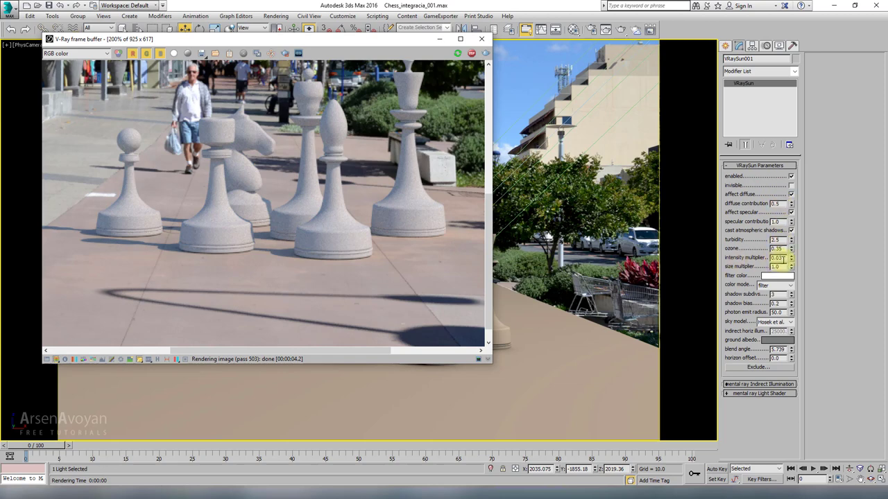
{"action": "left_click_drag", "start_coordinate": [365, 158], "coordinate": [361, 176]}
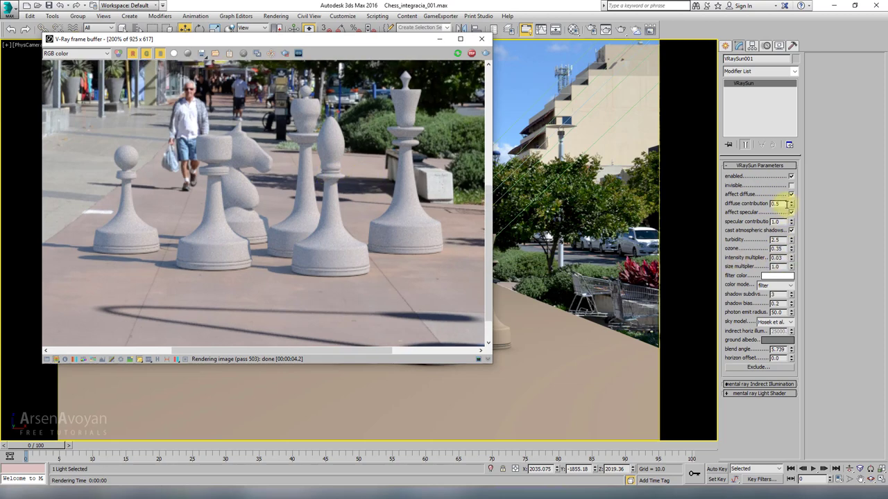
- Set the VRaySun's diffuse contribution to 2.0 and its intensity multiplier to 0.01, and review the whole rendered image
{"action": "left_click", "coordinate": [784, 204]}
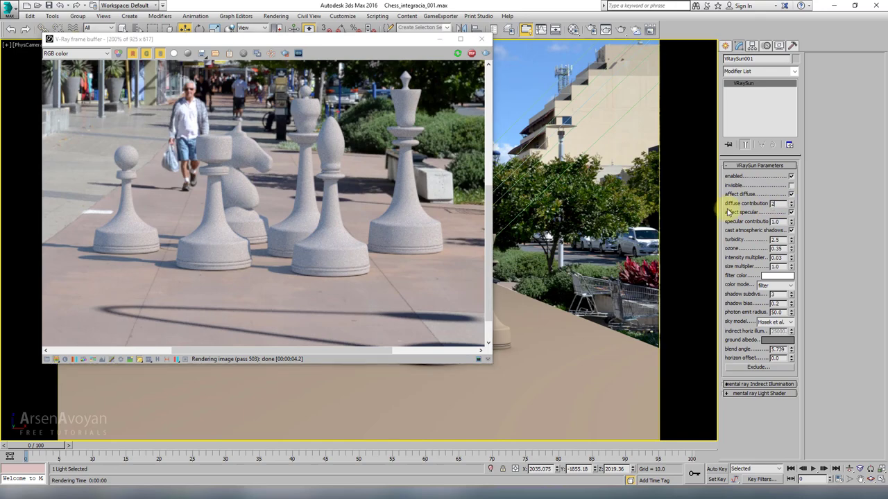
{"action": "type", "text": "2"}
{"action": "key", "text": "Return"}
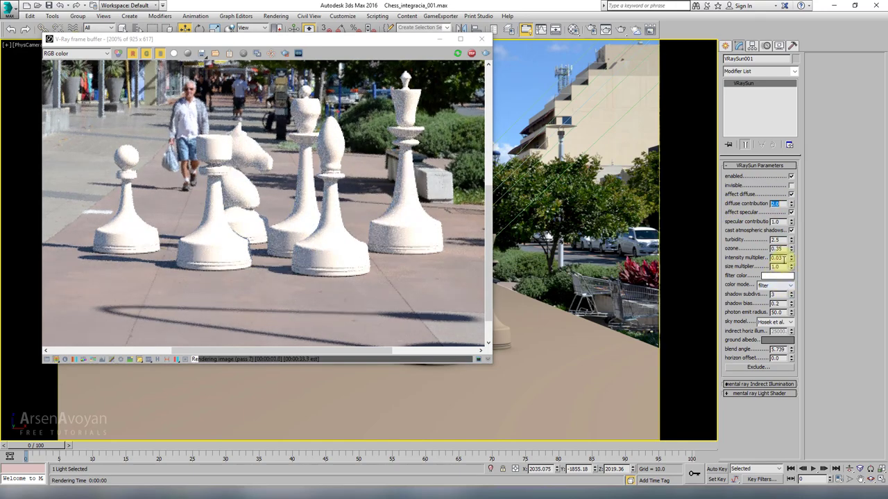
{"action": "key", "text": "Return"}
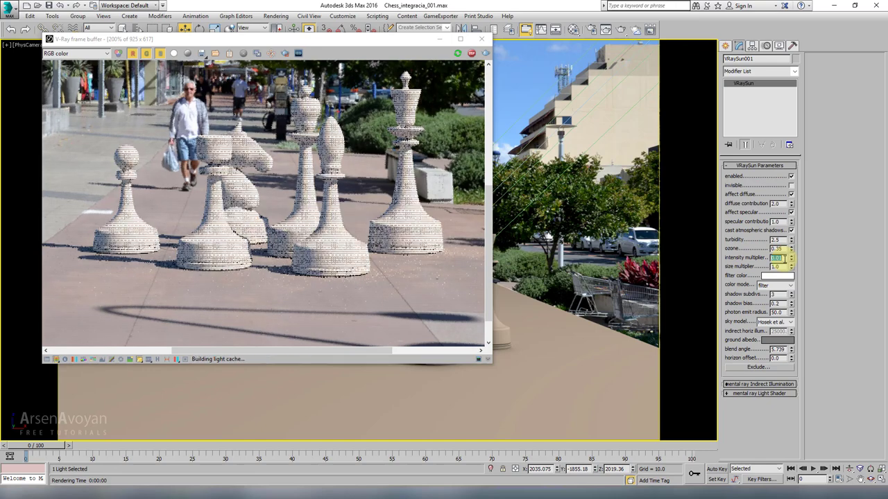
{"action": "left_click", "coordinate": [394, 213]}
{"action": "scroll", "coordinate": [393, 219], "scroll_direction": "down", "scroll_amount": 1}
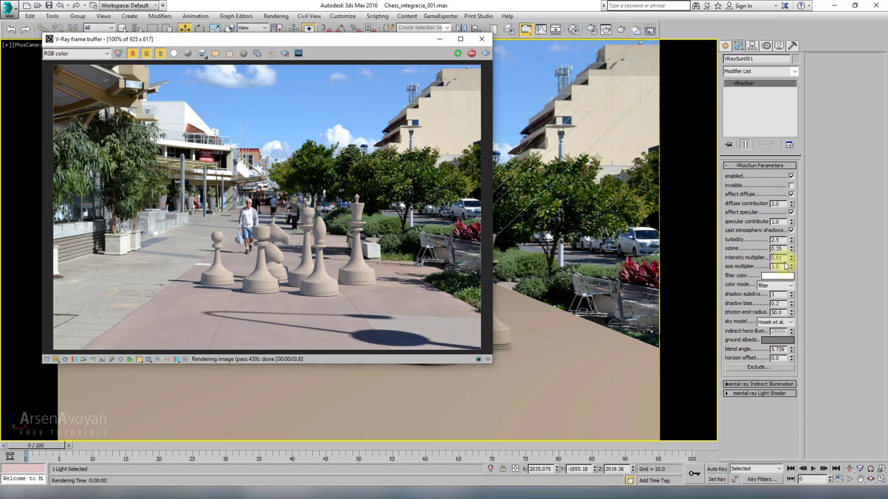
- Set the VRaySun's intensity multiplier to 0.015 and compare the pieces' shadows with the lamp post shadow in the photo
{"action": "left_click", "coordinate": [782, 257]}
{"action": "key", "text": "Return"}
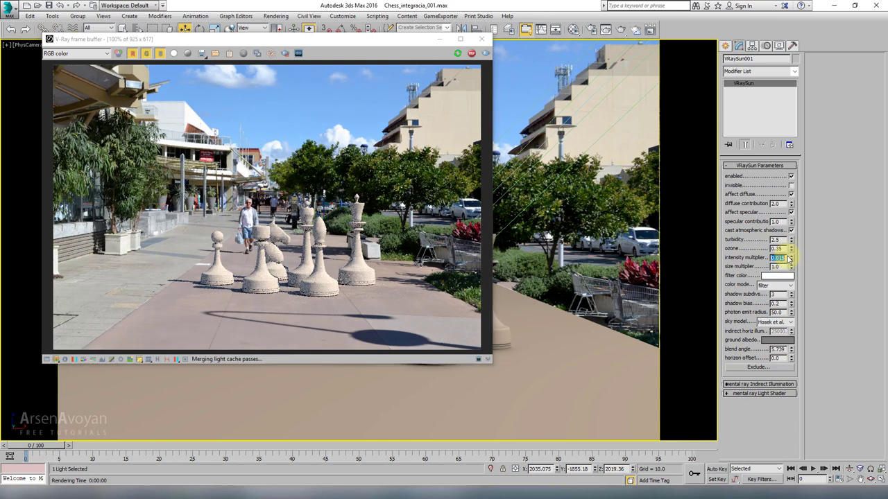
{"action": "scroll", "coordinate": [247, 285], "scroll_direction": "up", "scroll_amount": 1}
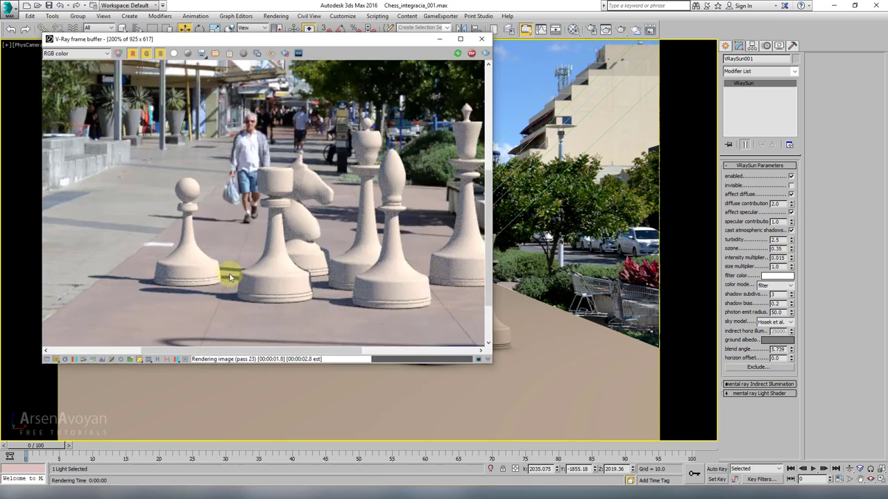
{"action": "middle_click_drag", "start_coordinate": [288, 297], "coordinate": [359, 315]}
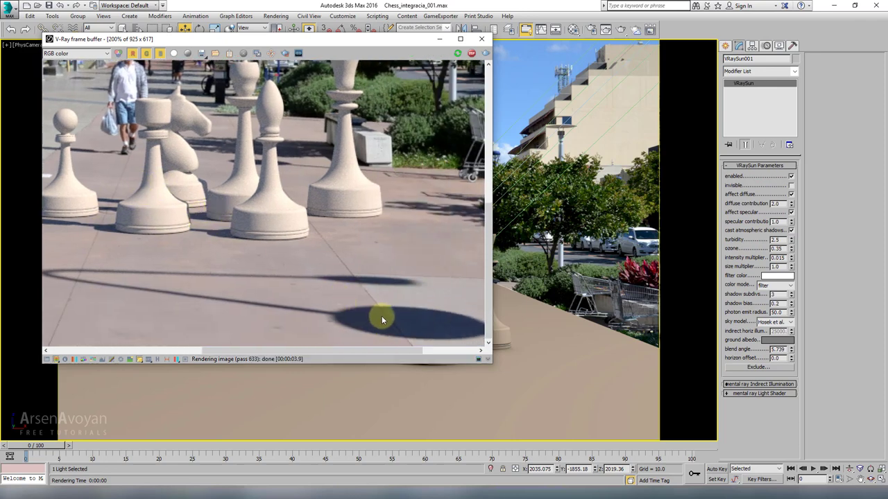
- Set the VRaySun's diffuse contribution to 2.5 and its intensity multiplier to 0.01
{"action": "left_click", "coordinate": [778, 204]}
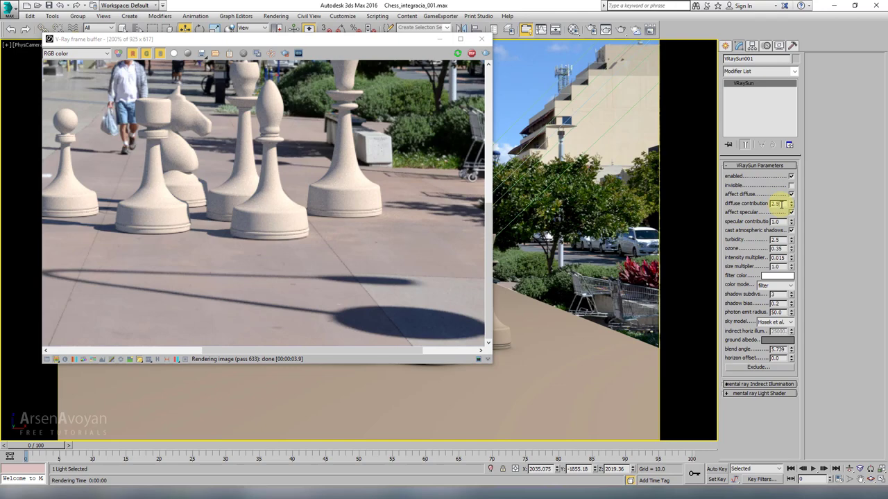
{"action": "key", "text": "Return"}
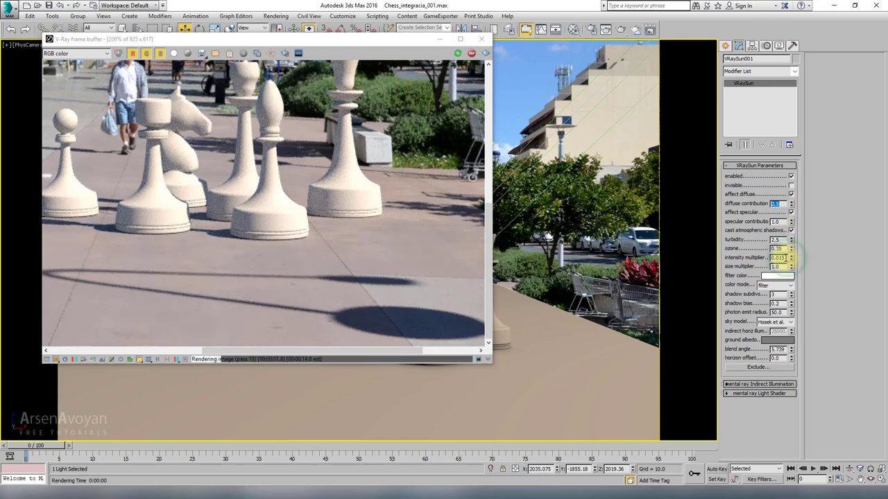
{"action": "left_click", "coordinate": [783, 258]}
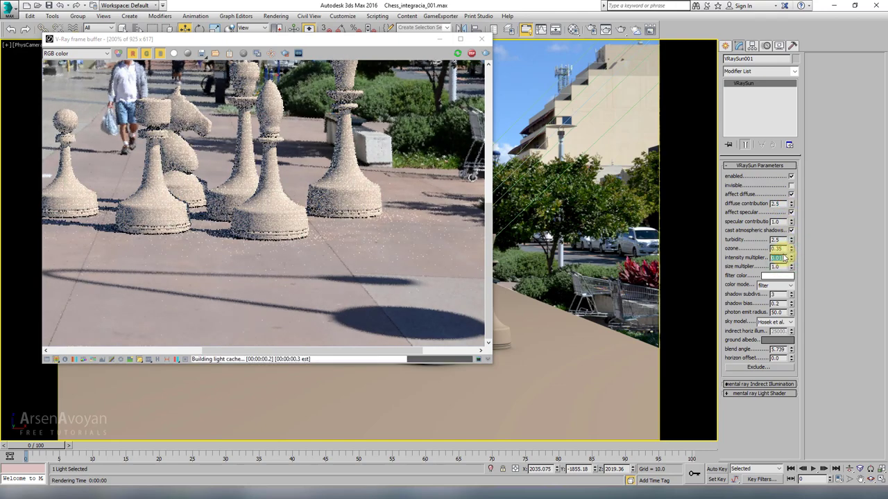
- Compare the darkness of the chess pieces' ground shadows with the lamp post shadow up close in the render
{"action": "double_click", "coordinate": [368, 180]}
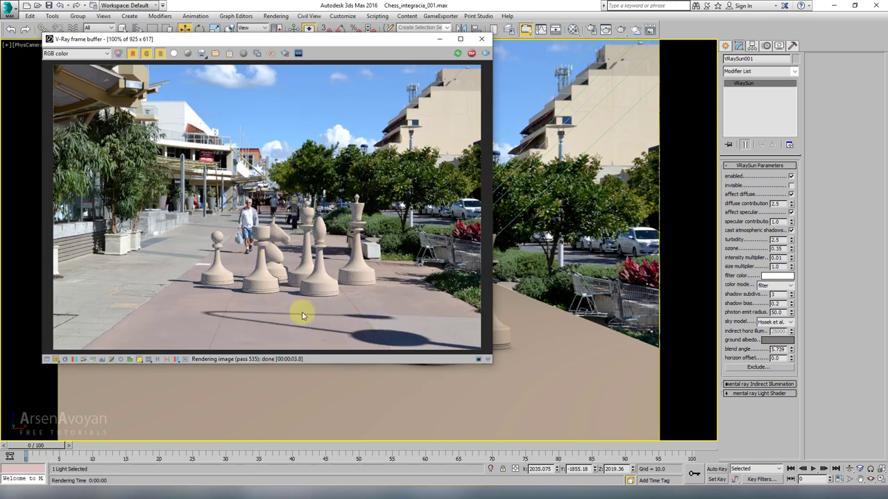
{"action": "scroll", "coordinate": [302, 311], "scroll_direction": "up", "scroll_amount": 4}
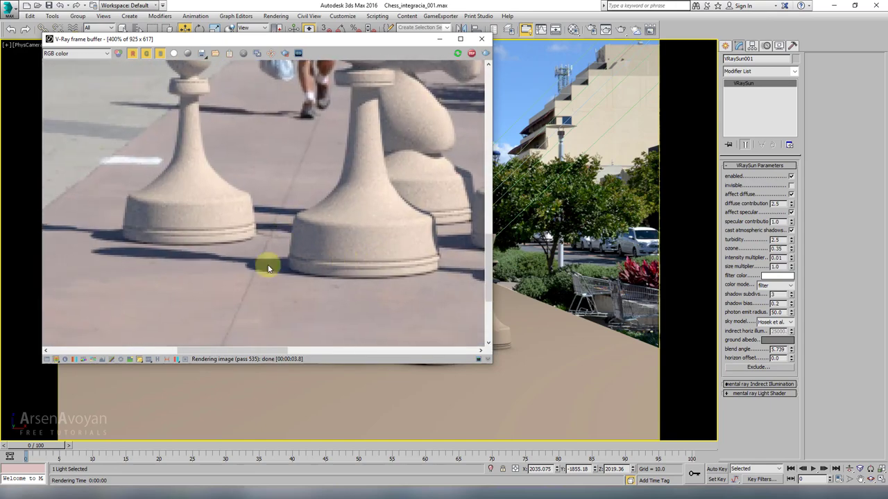
{"action": "middle_click_drag", "start_coordinate": [268, 269], "coordinate": [371, 294]}
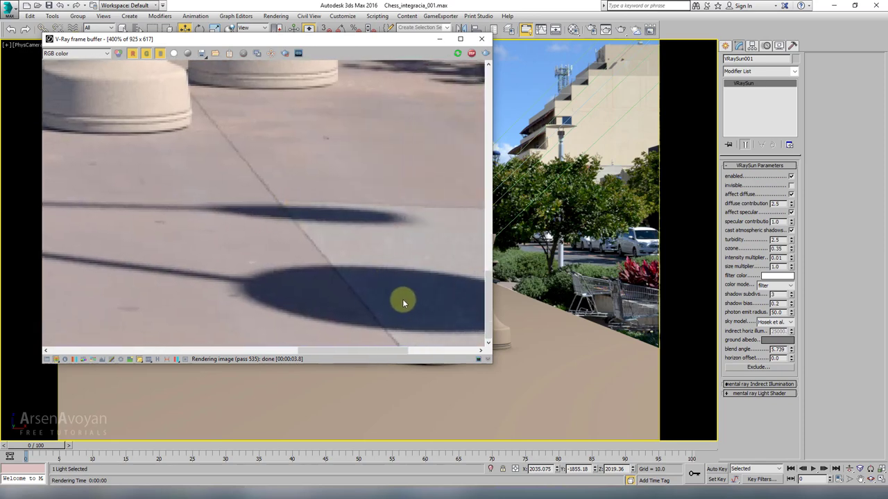
{"action": "middle_click_drag", "start_coordinate": [296, 237], "coordinate": [336, 259]}
{"action": "scroll", "coordinate": [337, 260], "scroll_direction": "down", "scroll_amount": 2}
{"action": "scroll", "coordinate": [338, 262], "scroll_direction": "down", "scroll_amount": 2}
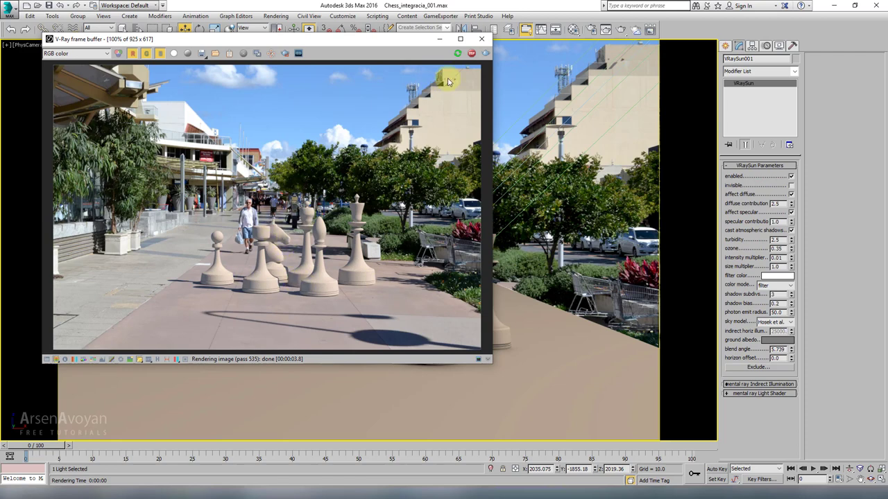
- Restore the four-viewport layout, move the frame buffer aside and lock the view to render to Quad 4 - PhysCamera001
{"action": "key", "text": "alt+w"}
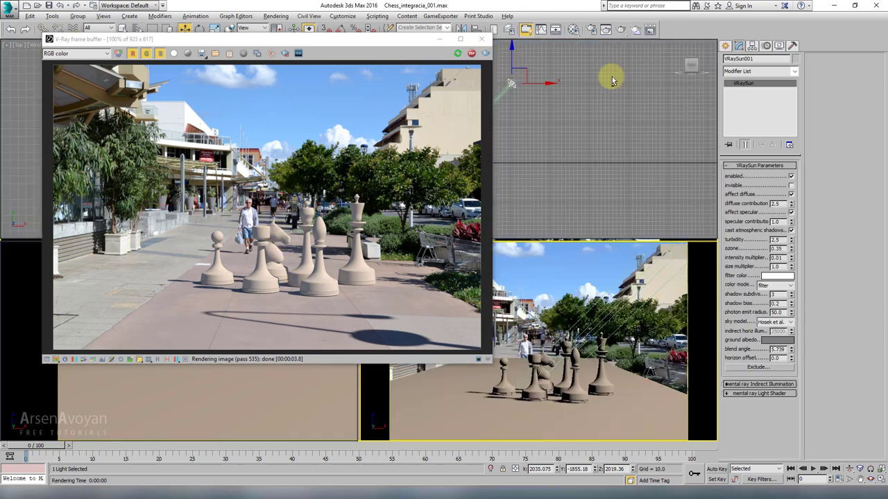
{"action": "left_click_drag", "start_coordinate": [409, 48], "coordinate": [342, 103]}
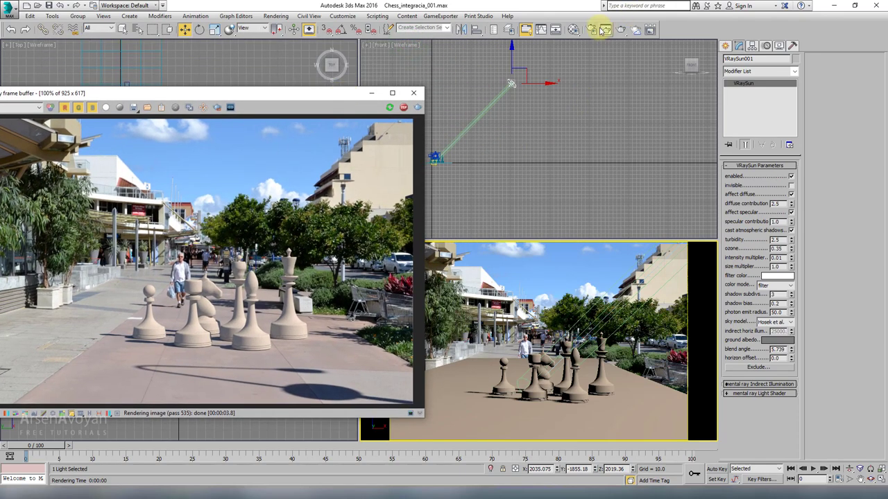
{"action": "key", "text": "F10"}
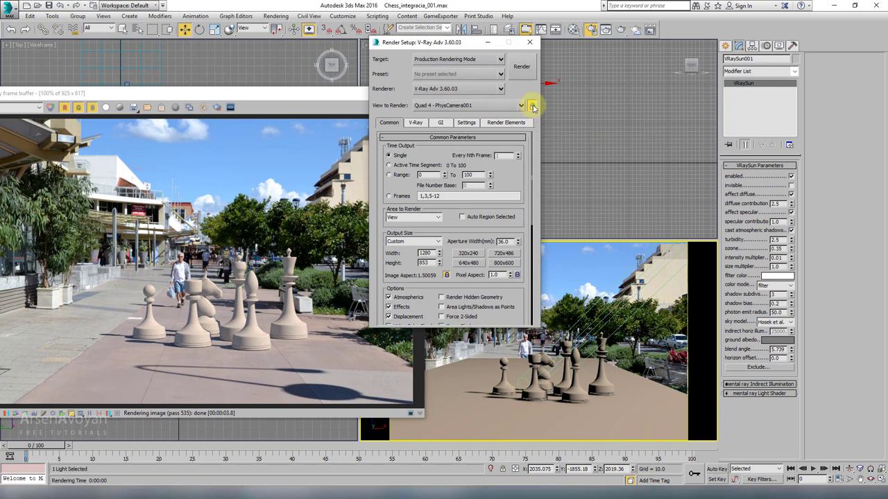
{"action": "right_click", "coordinate": [624, 127]}
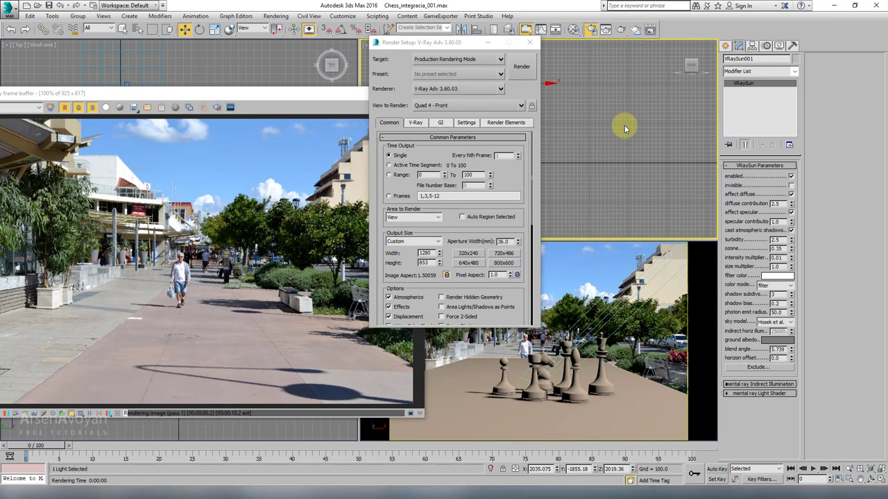
{"action": "right_click", "coordinate": [254, 60]}
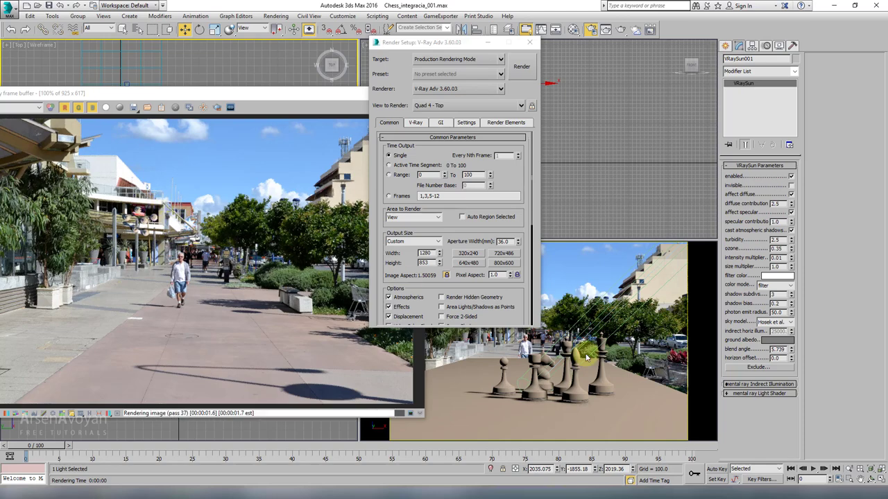
{"action": "right_click", "coordinate": [625, 310]}
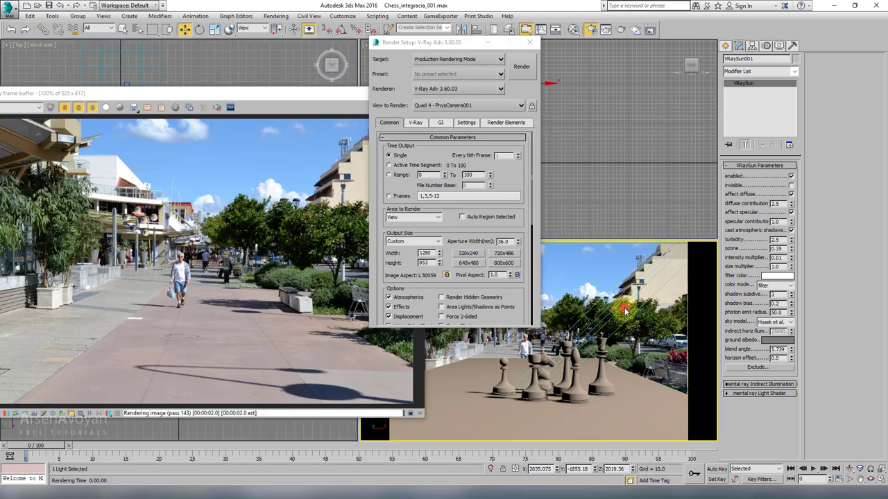
{"action": "left_click", "coordinate": [532, 106]}
- Try lowering the VRaySun to a Z position of about 1188 in the Front view, undo the move and close Render Setup
{"action": "right_click", "coordinate": [604, 122]}
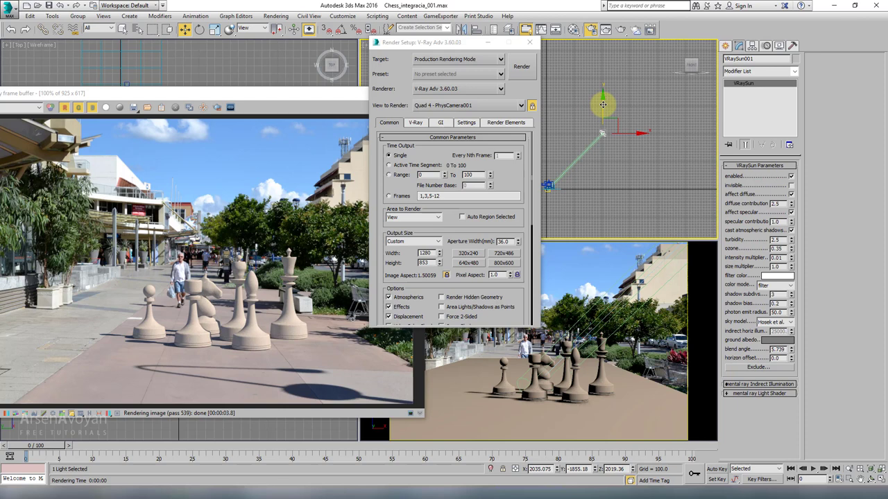
{"action": "left_click_drag", "start_coordinate": [602, 104], "coordinate": [607, 126]}
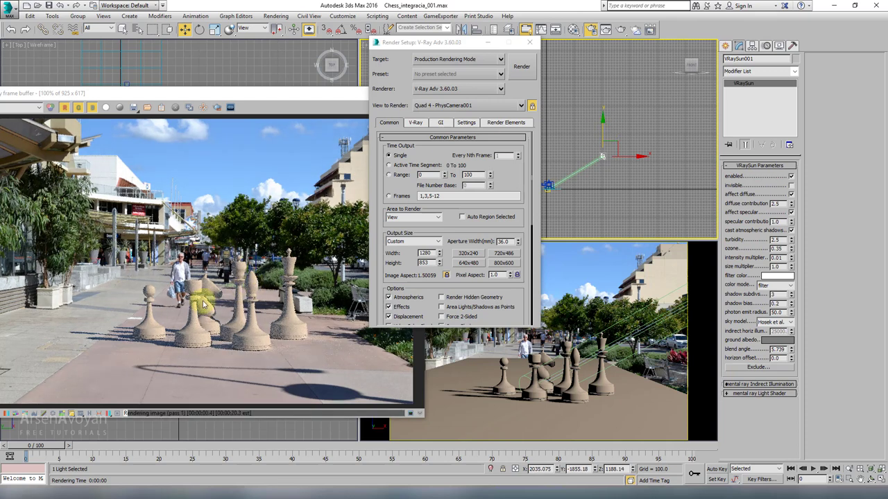
{"action": "key", "text": "ctrl+z"}
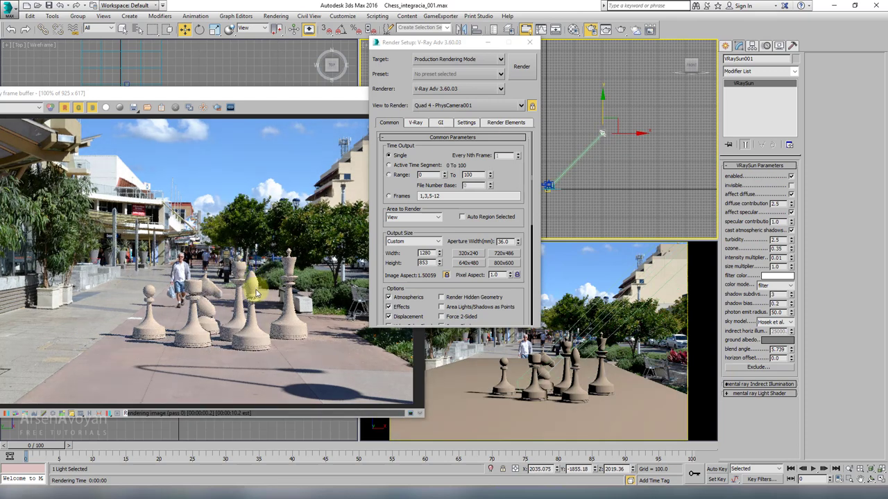
{"action": "left_click", "coordinate": [530, 43]}
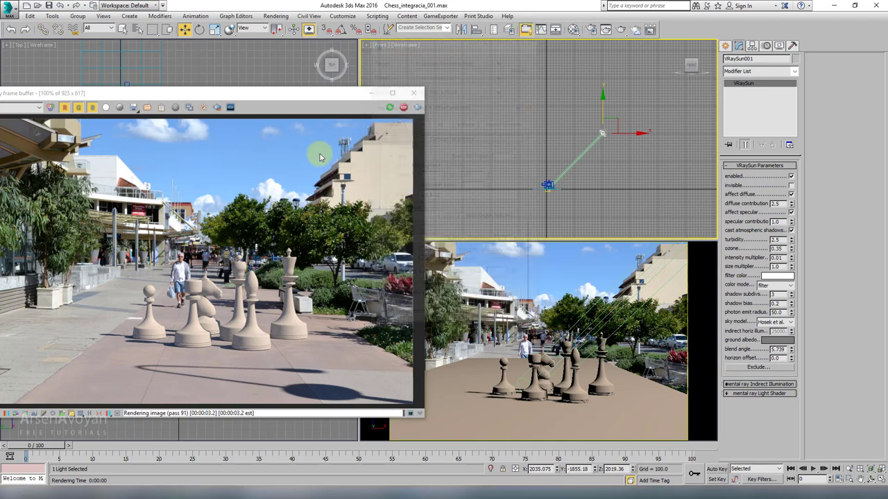
- Open the chess piece group and move the rook toward the camera in the Top view, to a Y position of about -1058
{"action": "left_click", "coordinate": [544, 372]}
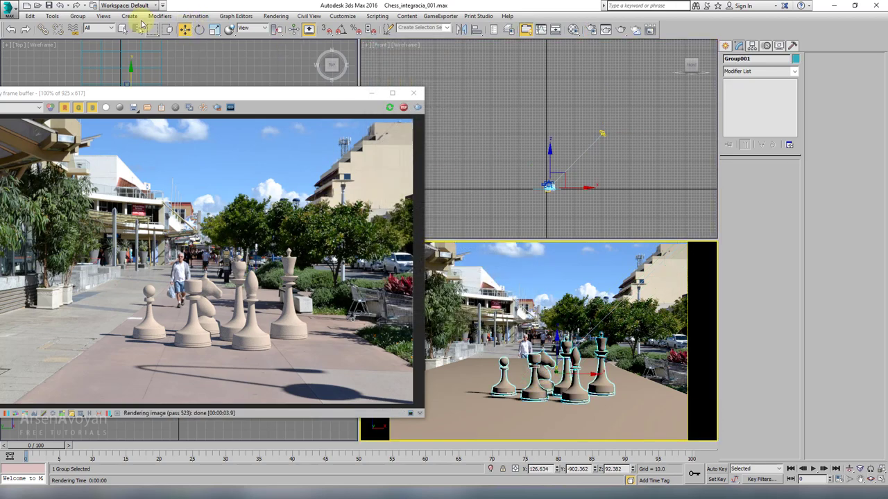
{"action": "left_click", "coordinate": [82, 17]}
{"action": "left_click", "coordinate": [89, 55]}
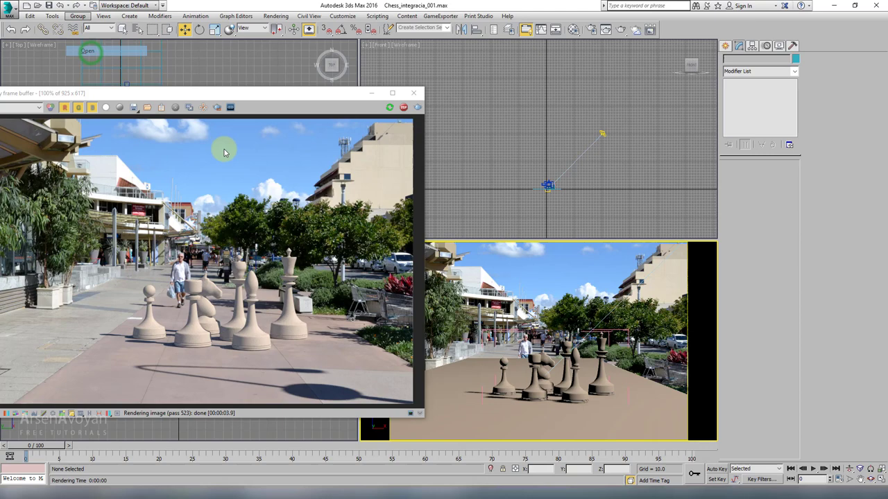
{"action": "left_click", "coordinate": [531, 395]}
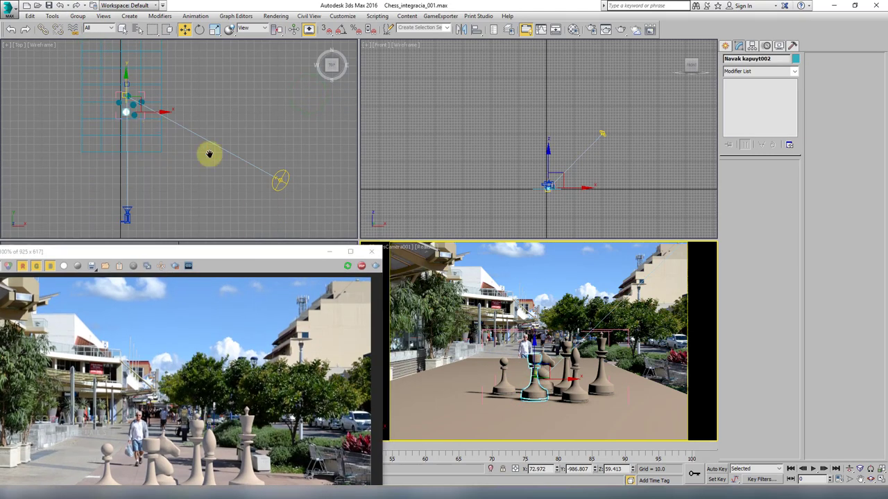
{"action": "left_click_drag", "start_coordinate": [132, 82], "coordinate": [134, 92]}
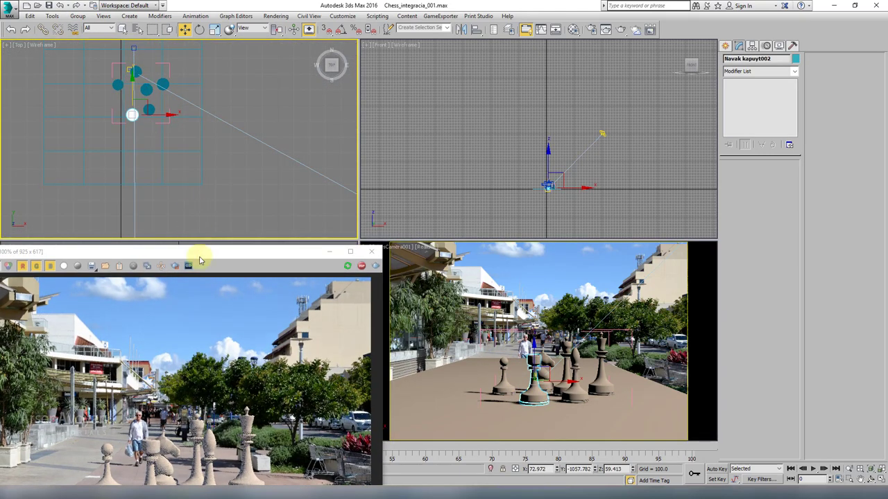
{"action": "left_click_drag", "start_coordinate": [198, 252], "coordinate": [347, 152]}
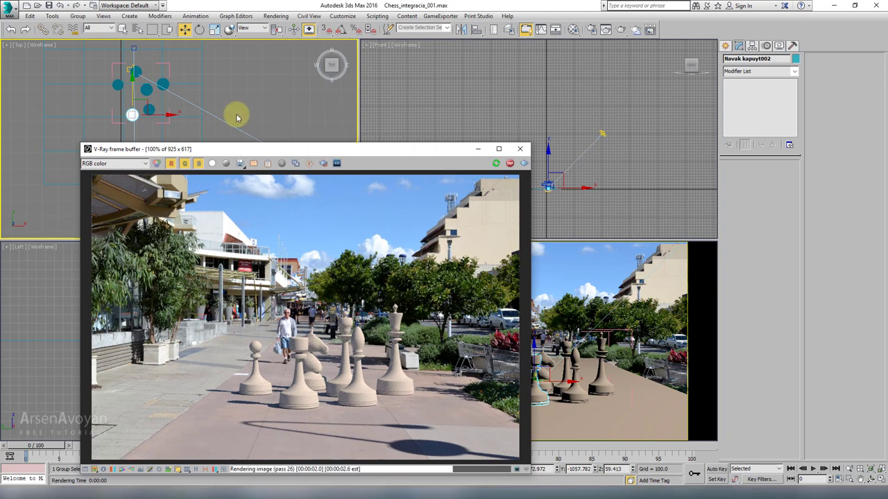
- Nudge the bishop slightly away from the camera in the Top view, to a Y position of about -1014
{"action": "left_click", "coordinate": [136, 87]}
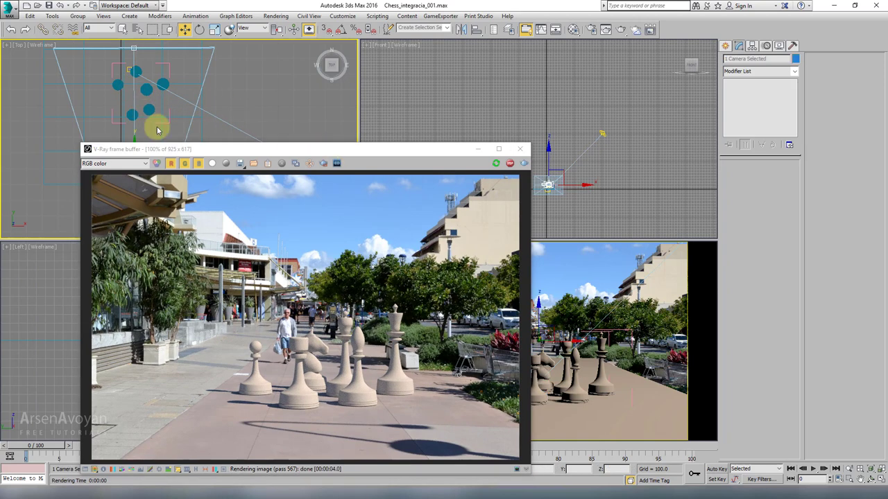
{"action": "left_click", "coordinate": [149, 89]}
{"action": "left_click_drag", "start_coordinate": [149, 89], "coordinate": [149, 87]}
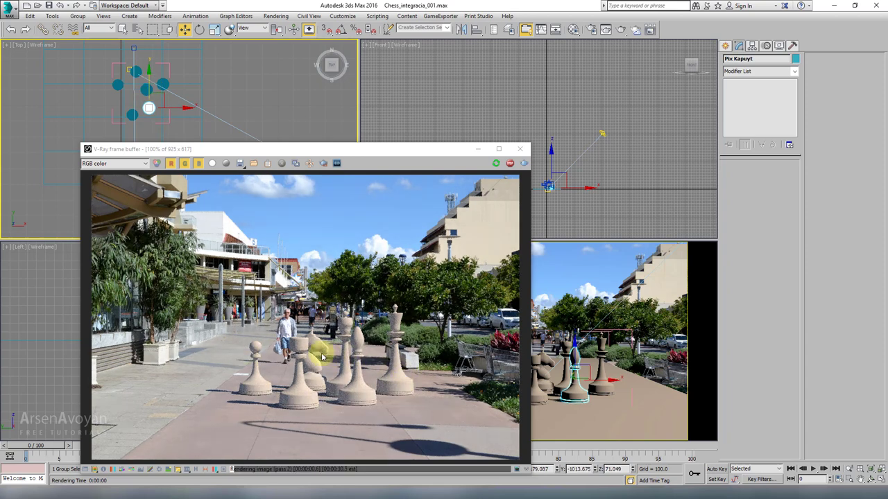
- Move the pawn and the rook together along X in the Top view, spacing them away from the knight
{"action": "left_click", "coordinate": [131, 113], "text": "ctrl"}
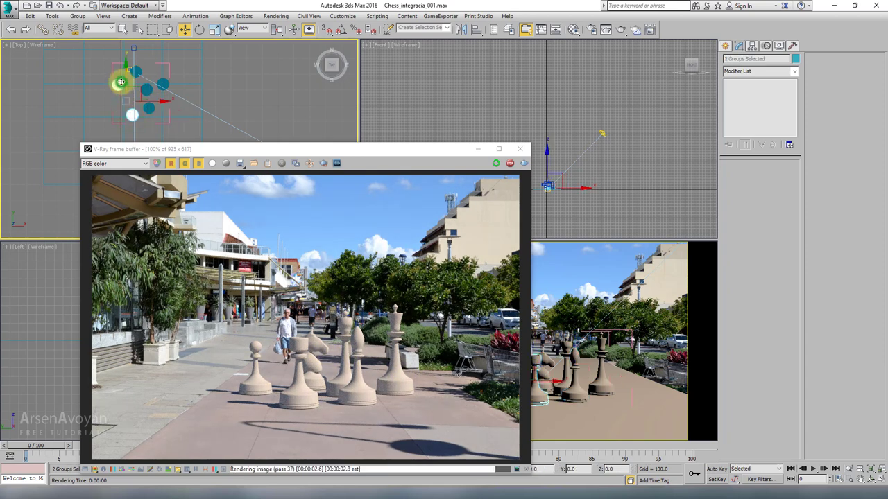
{"action": "left_click_drag", "start_coordinate": [155, 102], "coordinate": [150, 103]}
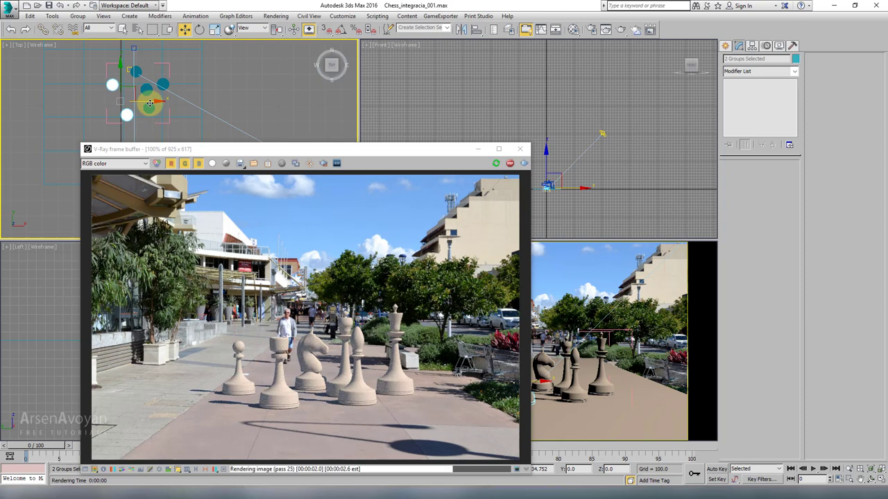
{"action": "left_click_drag", "start_coordinate": [149, 102], "coordinate": [147, 102]}
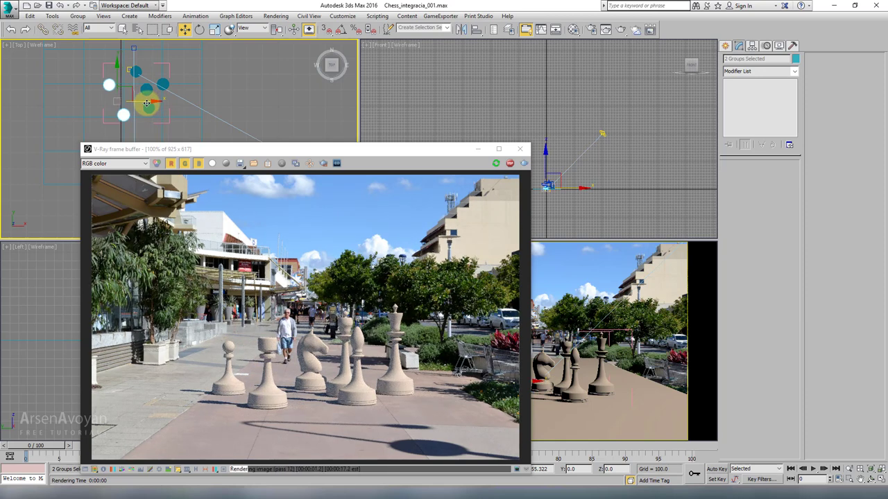
{"action": "left_click_drag", "start_coordinate": [146, 103], "coordinate": [150, 109]}
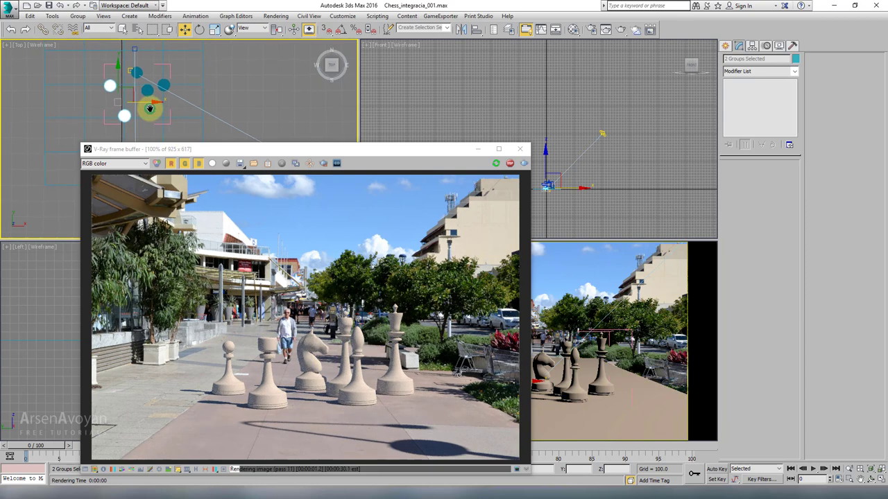
{"action": "scroll", "coordinate": [149, 109], "scroll_direction": "up", "scroll_amount": 4}
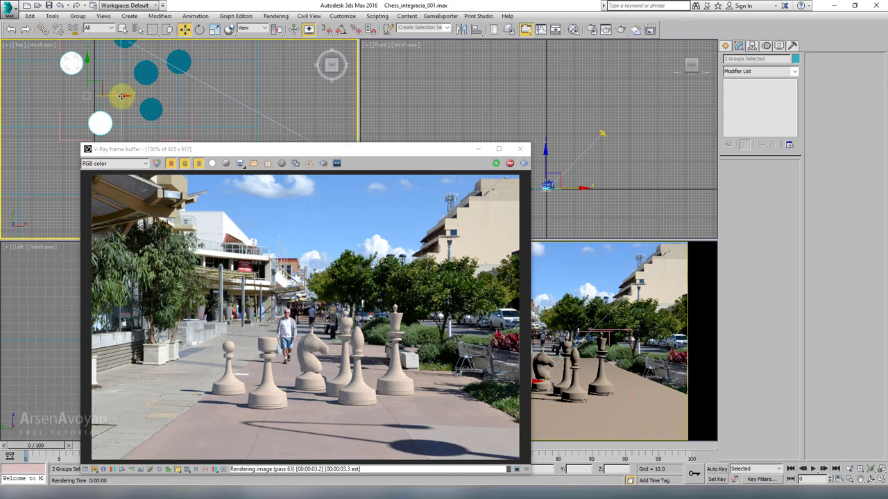
{"action": "left_click_drag", "start_coordinate": [122, 96], "coordinate": [124, 96]}
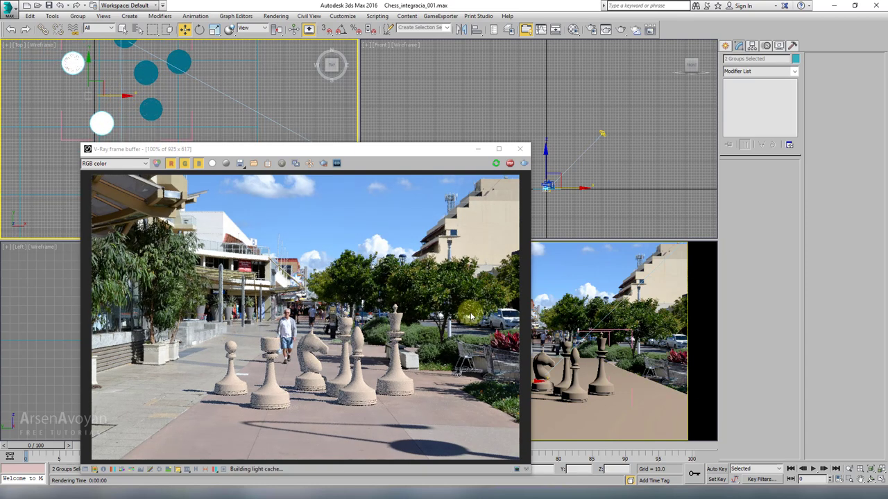
{"action": "left_click_drag", "start_coordinate": [452, 147], "coordinate": [479, 53]}
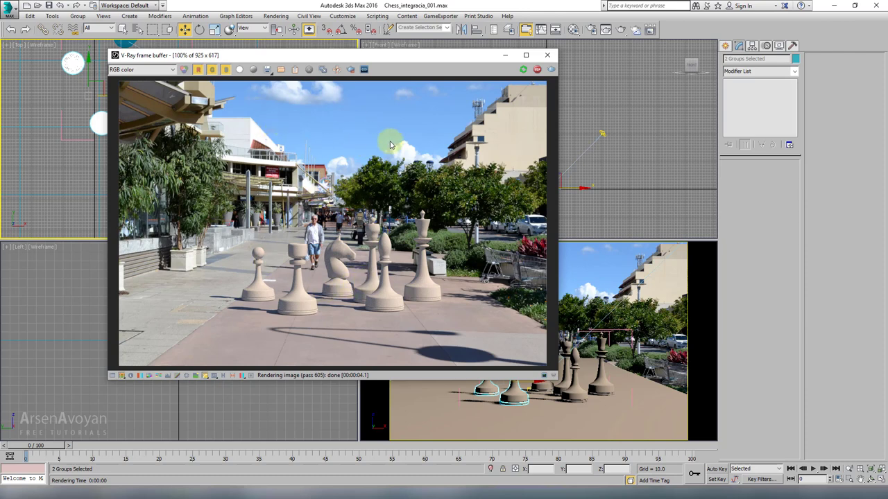
- Compare the render with VRaySun001 disabled and enabled, leaving the sun on
{"action": "left_click", "coordinate": [602, 134]}
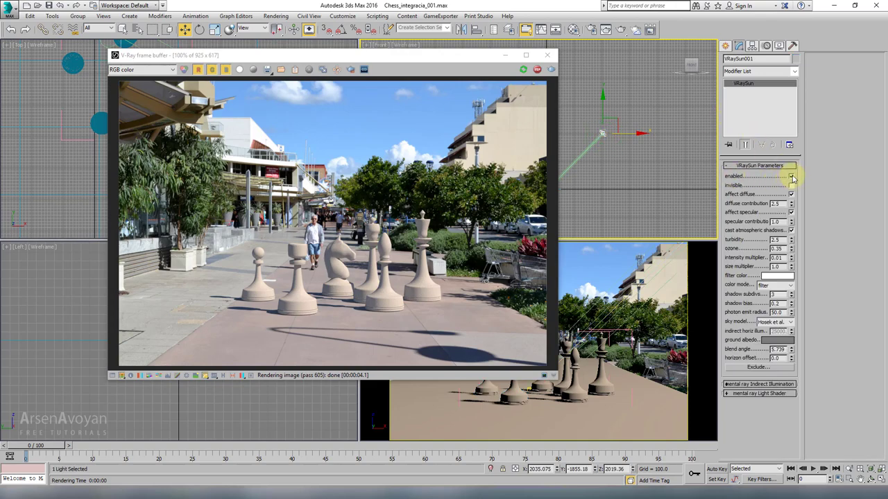
{"action": "left_click", "coordinate": [791, 177]}
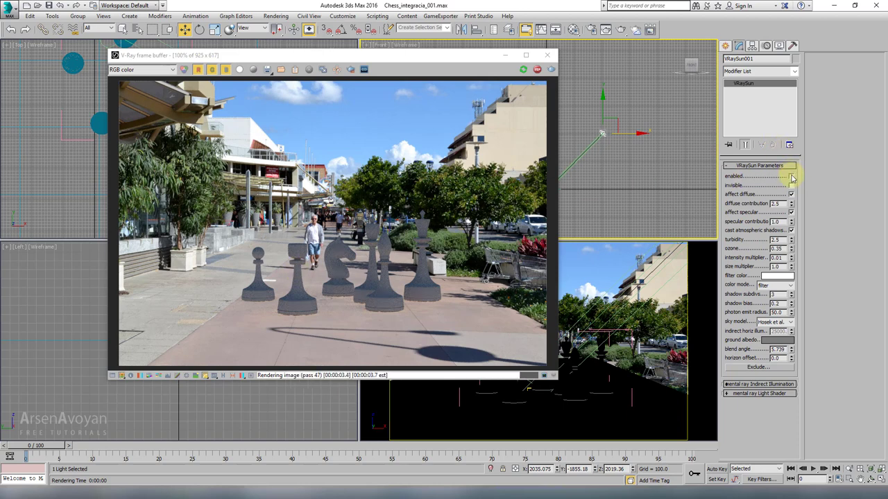
{"action": "left_click", "coordinate": [791, 177]}
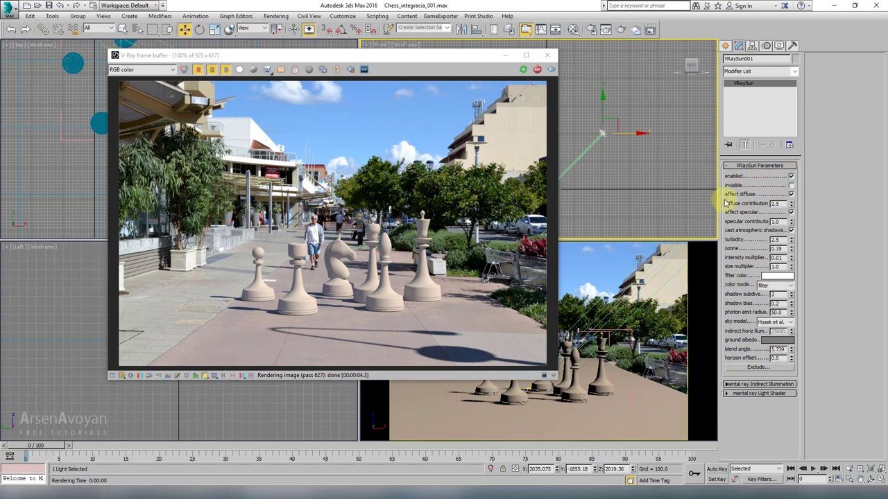
{"action": "left_click_drag", "start_coordinate": [441, 53], "coordinate": [446, 55]}
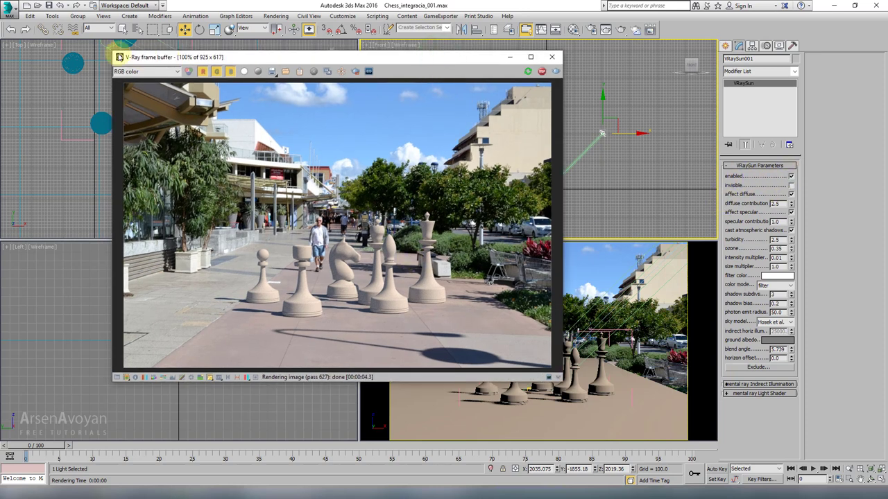
- Save the scene as the incremented copy Chess_integracia_002.max in the Integracia folder
{"action": "left_click", "coordinate": [10, 14]}
{"action": "left_click", "coordinate": [34, 114]}
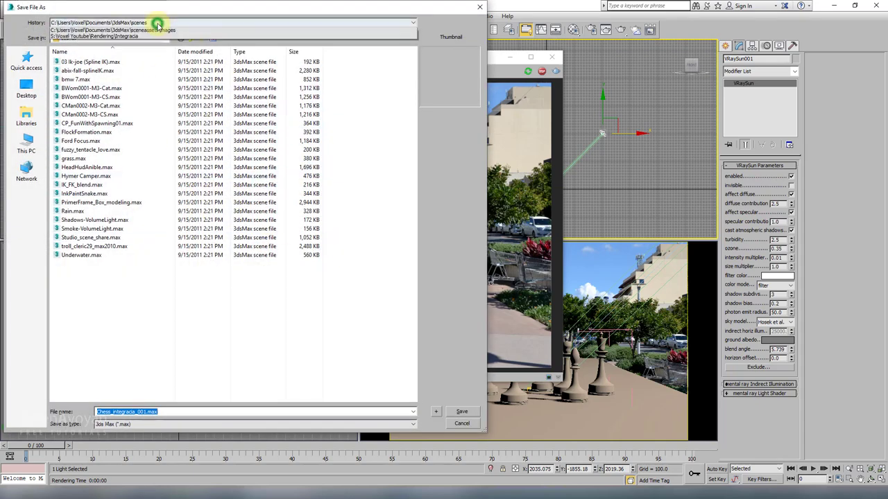
{"action": "left_click", "coordinate": [158, 23]}
{"action": "left_click", "coordinate": [139, 36]}
{"action": "left_click", "coordinate": [435, 412]}
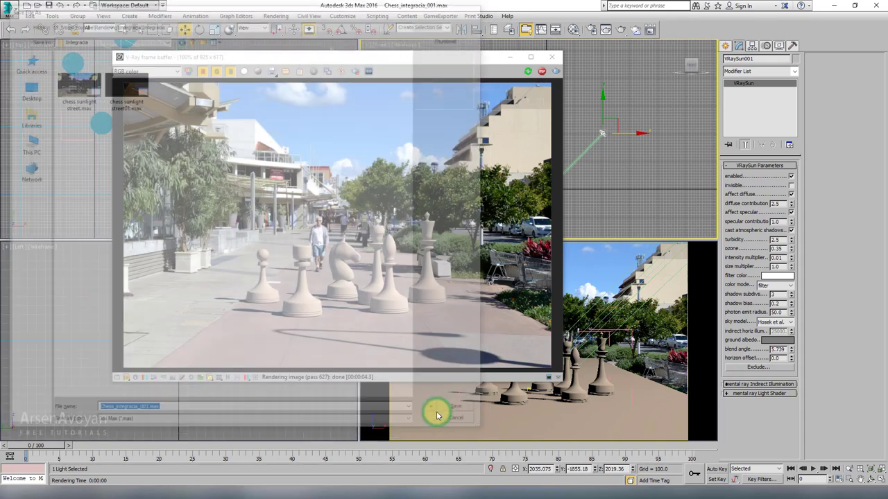
- Open the Material Editor and set the Qarer material's diffuse color to a dark grey with value 8
{"action": "mouse_move", "coordinate": [477, 61]}
{"action": "left_mouse_down"}
{"action": "mouse_move", "coordinate": [461, 70]}
{"action": "mouse_move", "coordinate": [489, 72]}
{"action": "mouse_move", "coordinate": [477, 65]}
{"action": "left_mouse_up"}
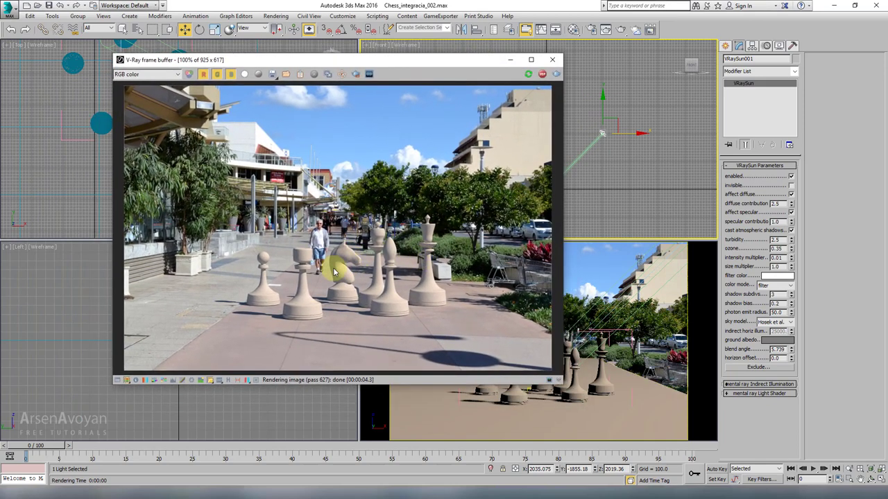
{"action": "left_click_drag", "start_coordinate": [449, 65], "coordinate": [423, 68]}
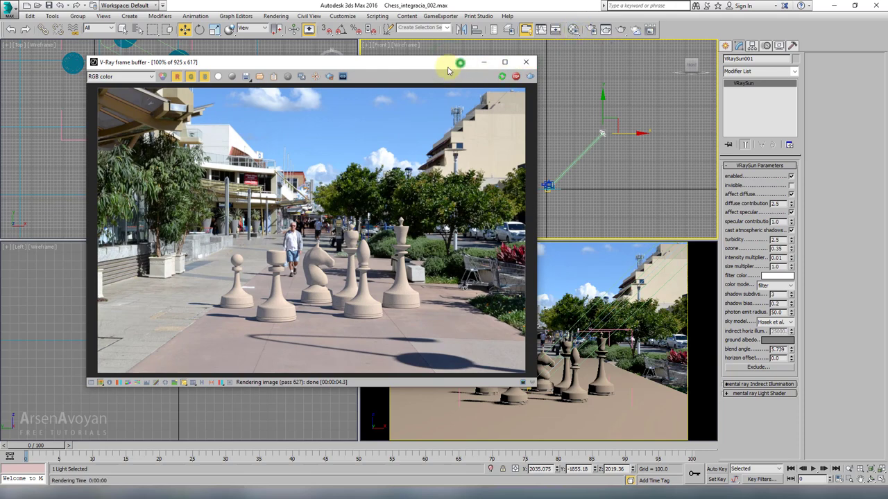
{"action": "left_click_drag", "start_coordinate": [458, 62], "coordinate": [435, 69]}
{"action": "left_click", "coordinate": [573, 31]}
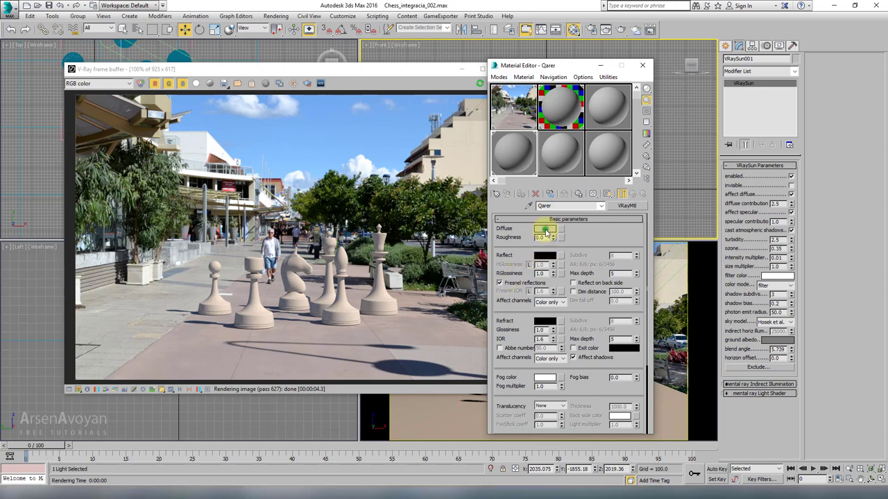
{"action": "left_click", "coordinate": [545, 230]}
{"action": "left_click_drag", "start_coordinate": [273, 79], "coordinate": [272, 64]}
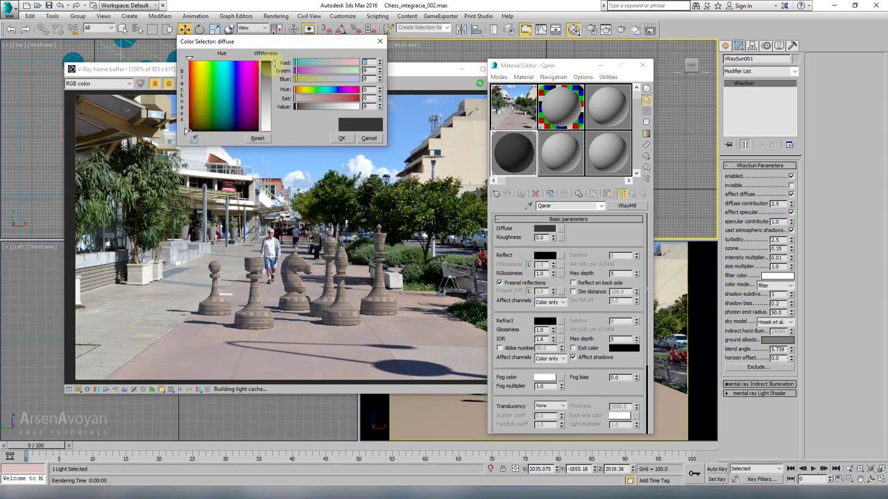
{"action": "left_click", "coordinate": [342, 138]}
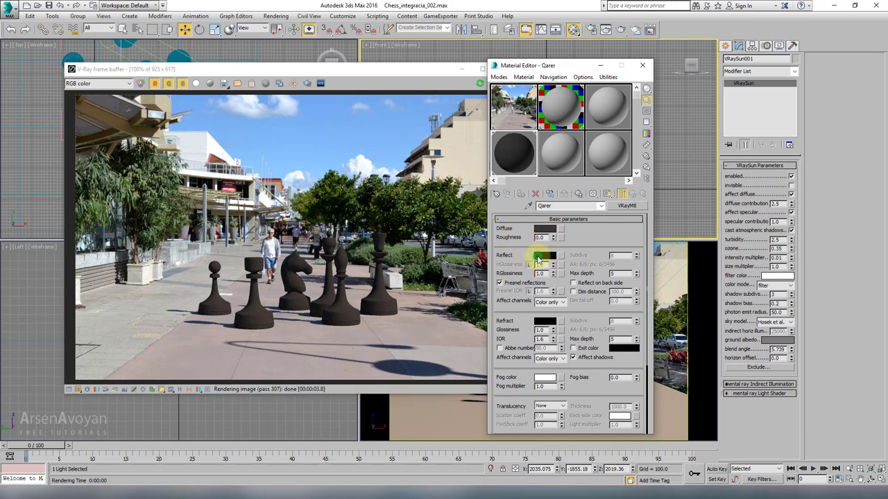
- Set the Qarer material's reflection color to a grey with value 186 and turn off Fresnel reflections
{"action": "left_click", "coordinate": [539, 260]}
{"action": "left_click_drag", "start_coordinate": [270, 81], "coordinate": [276, 109]}
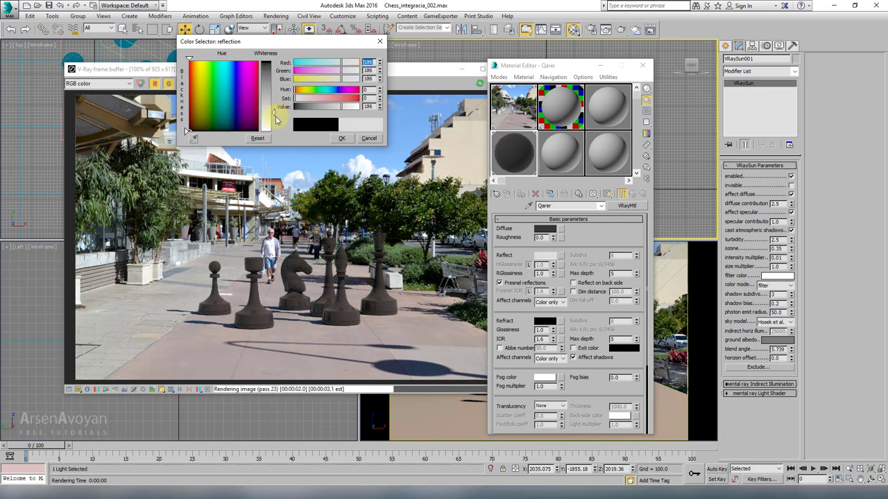
{"action": "left_click", "coordinate": [338, 140]}
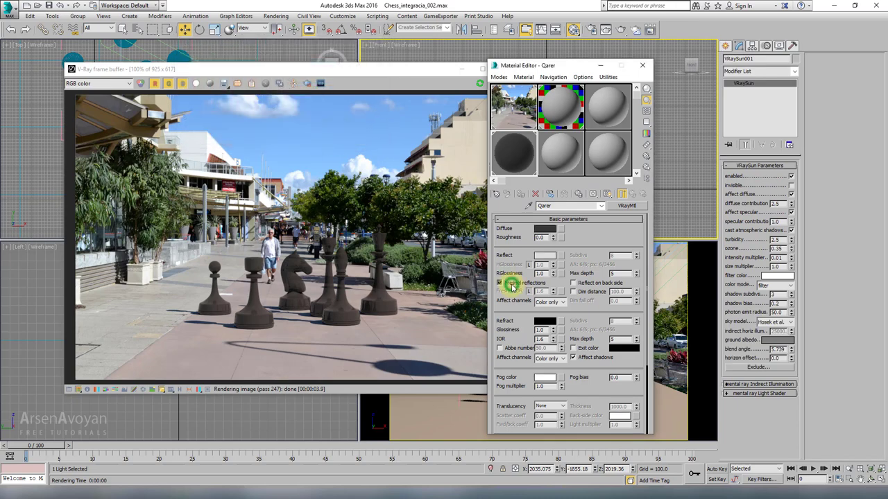
{"action": "left_click", "coordinate": [512, 286]}
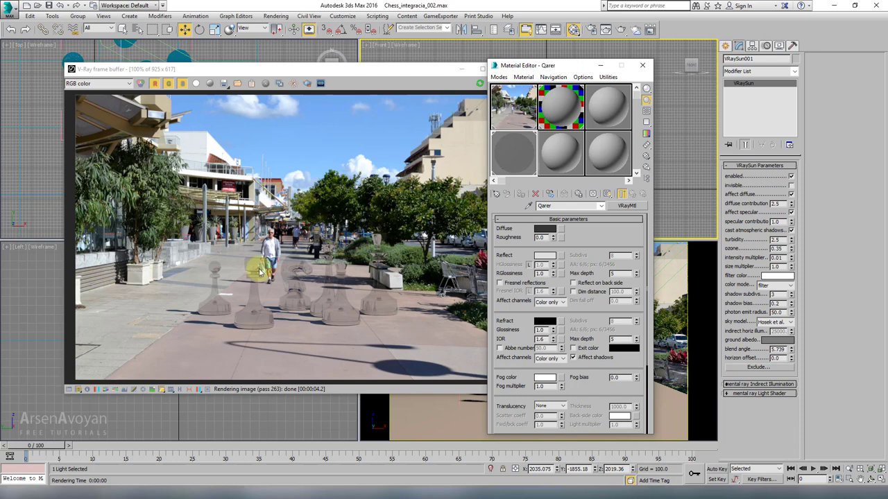
- Display the settings of the street background bitmap Map #0 and bring the render forward to examine the reflective pieces
{"action": "left_click", "coordinate": [528, 119]}
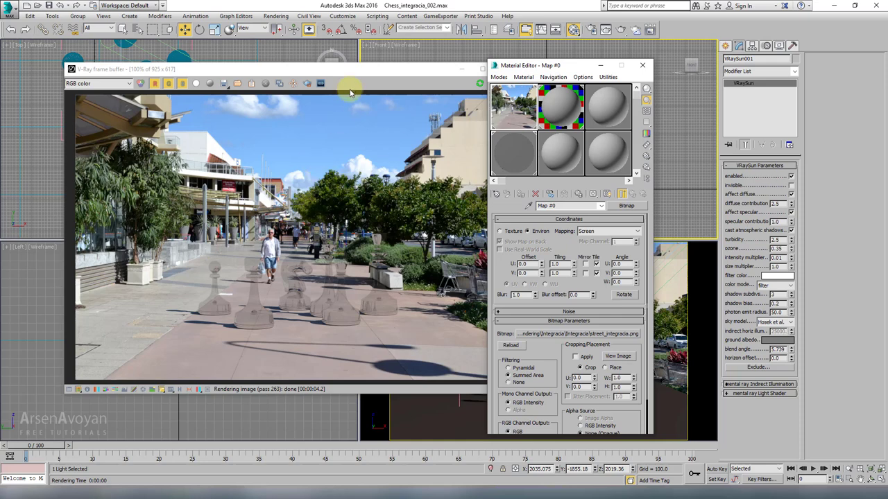
{"action": "left_click_drag", "start_coordinate": [363, 73], "coordinate": [356, 78]}
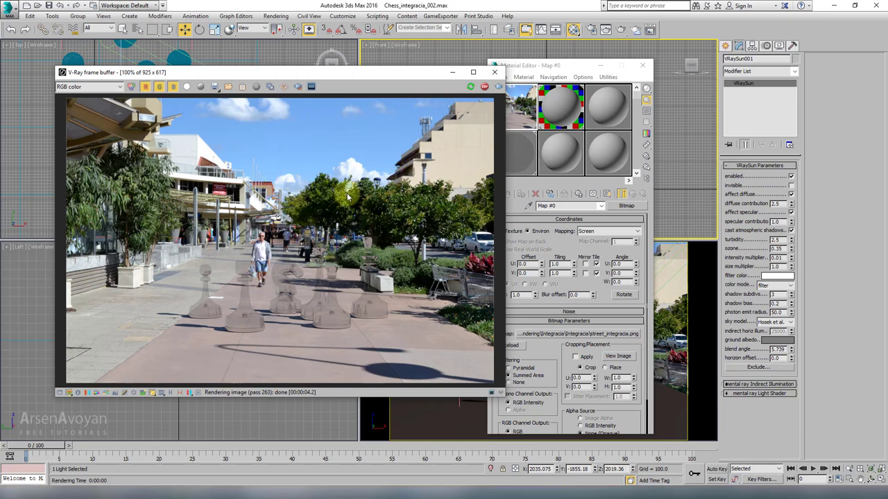
- Load street_integracia.png as a Bitmap into an unused material sample slot and set its mapping to Spherical Environment
{"action": "left_click", "coordinate": [562, 160]}
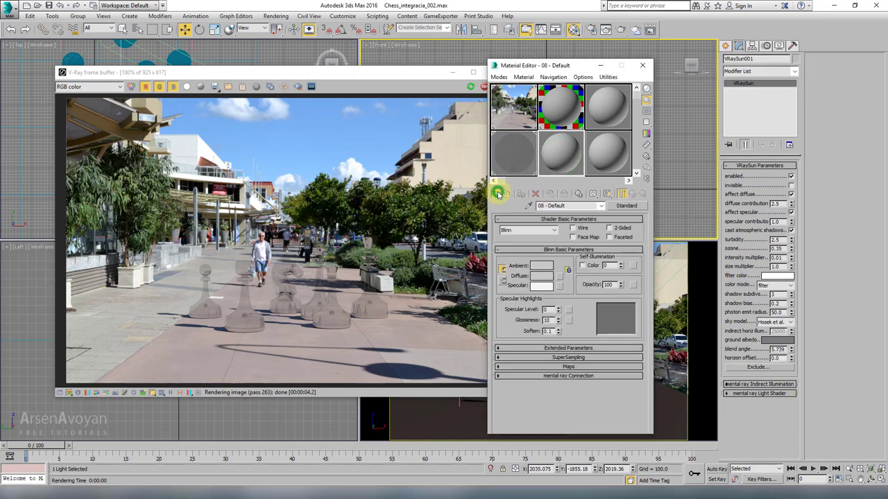
{"action": "left_click", "coordinate": [496, 194]}
{"action": "double_click", "coordinate": [456, 268]}
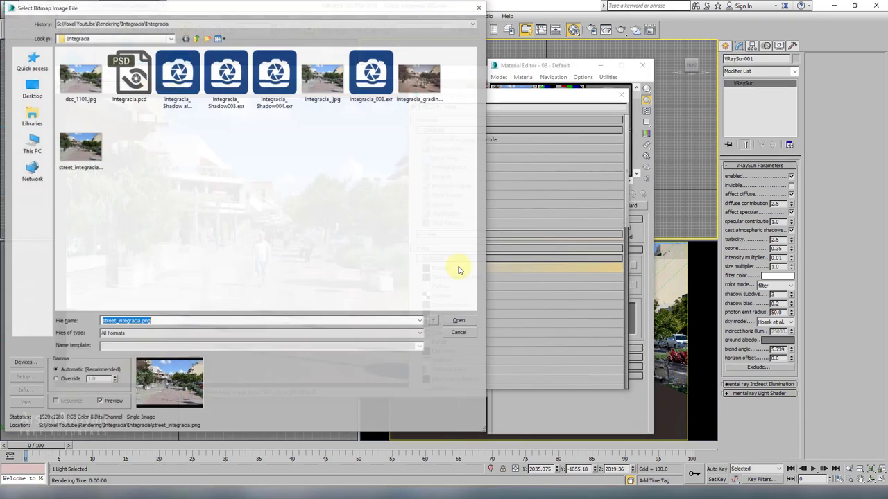
{"action": "left_click", "coordinate": [460, 321]}
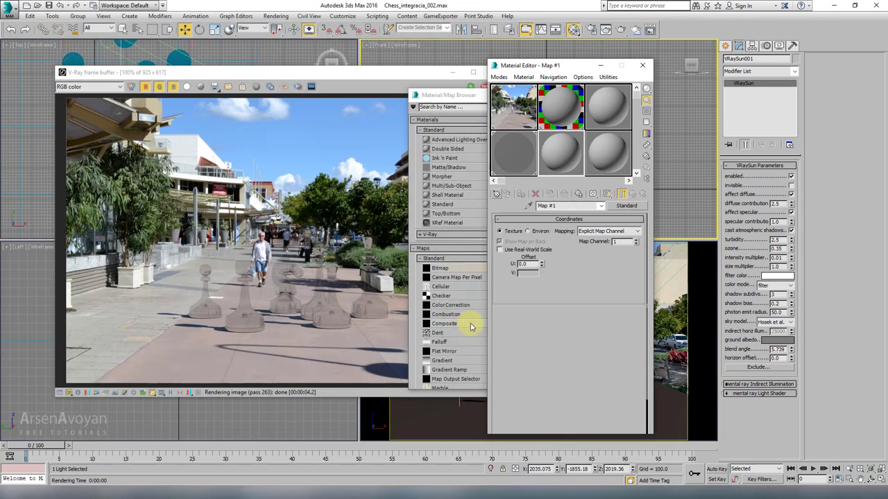
{"action": "left_click", "coordinate": [529, 232]}
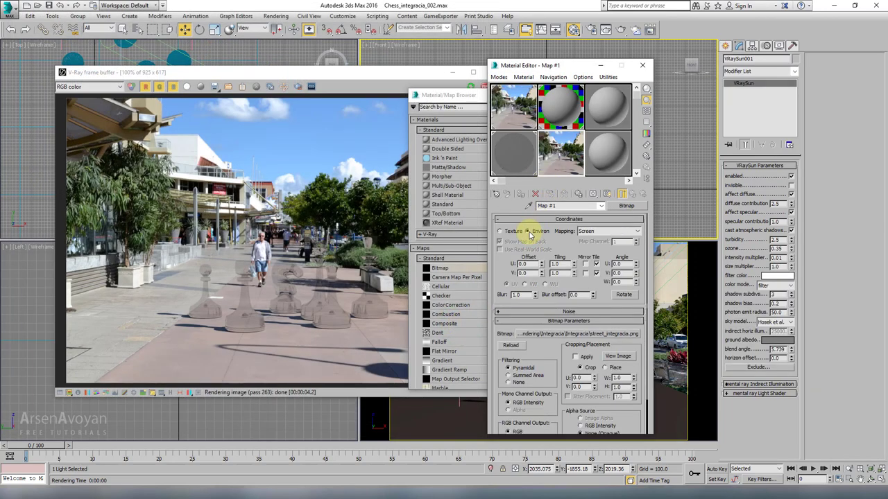
{"action": "left_click", "coordinate": [582, 232]}
{"action": "left_click", "coordinate": [588, 238]}
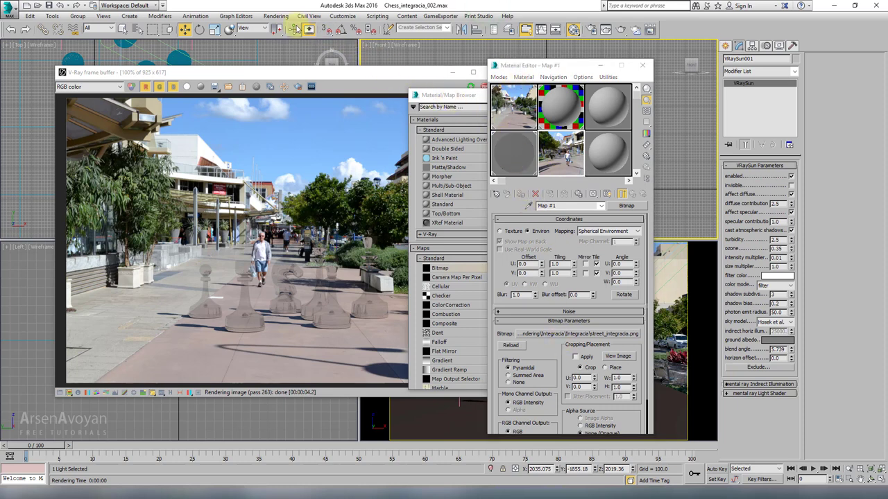
- Enable the reflection/refraction environment override in the V-Ray render settings
{"action": "left_click", "coordinate": [275, 17]}
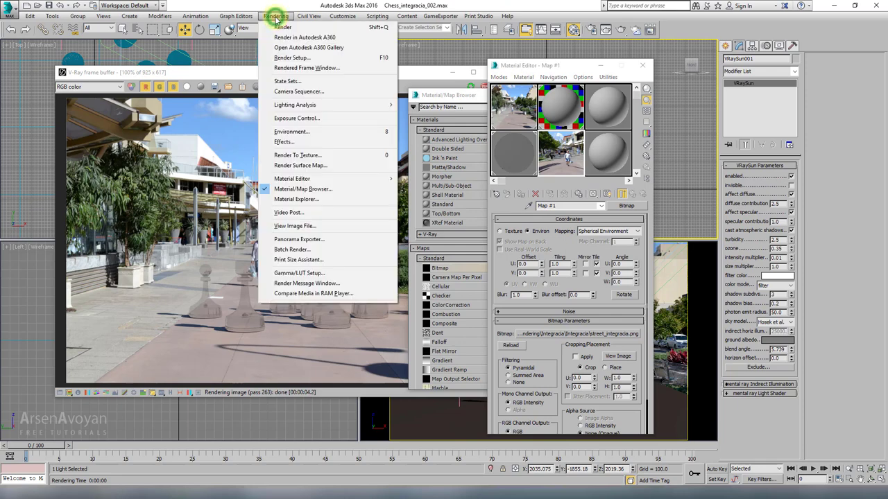
{"action": "left_click", "coordinate": [292, 58]}
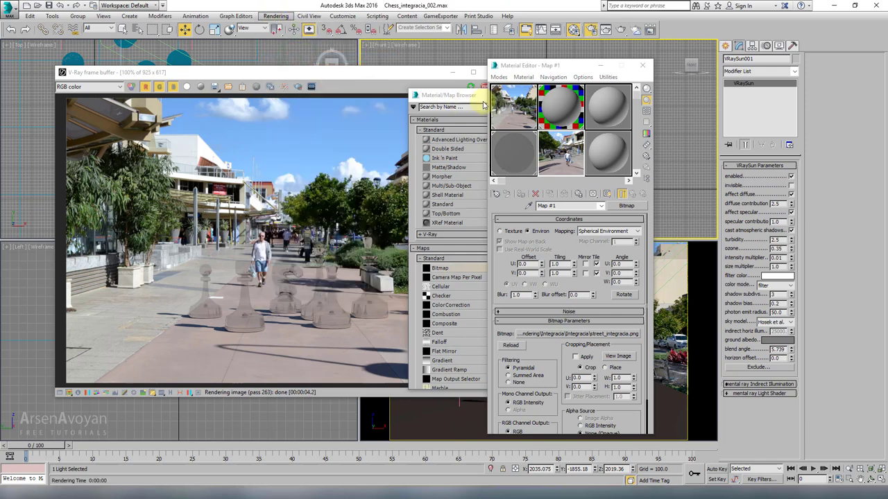
{"action": "key", "text": "F10"}
{"action": "left_click_drag", "start_coordinate": [459, 35], "coordinate": [393, 63]}
{"action": "left_click", "coordinate": [339, 143]}
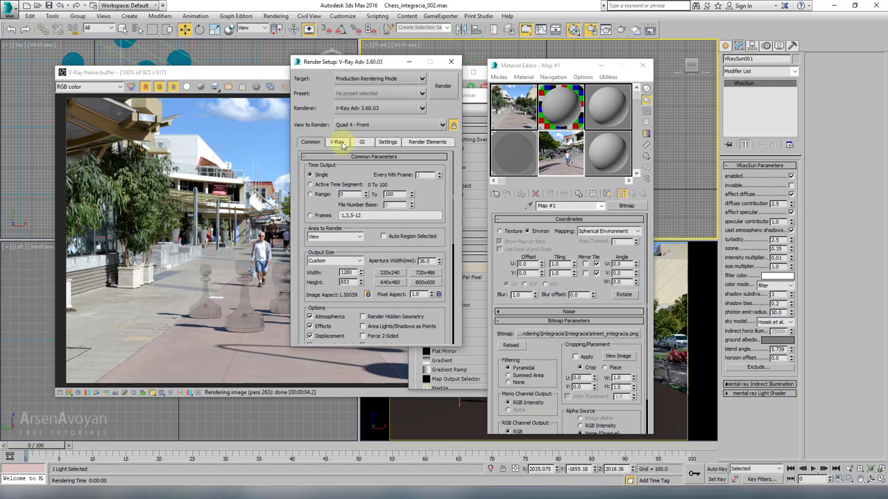
{"action": "left_click_drag", "start_coordinate": [393, 255], "coordinate": [395, 190]}
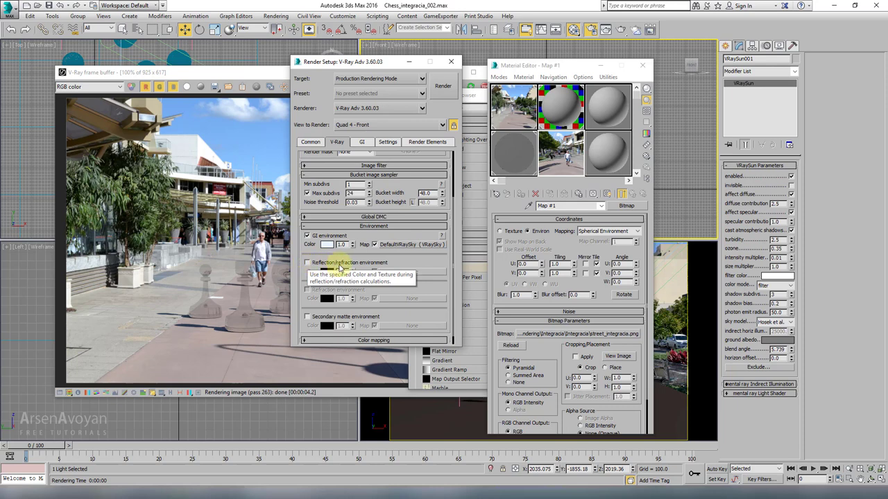
{"action": "left_click", "coordinate": [307, 262]}
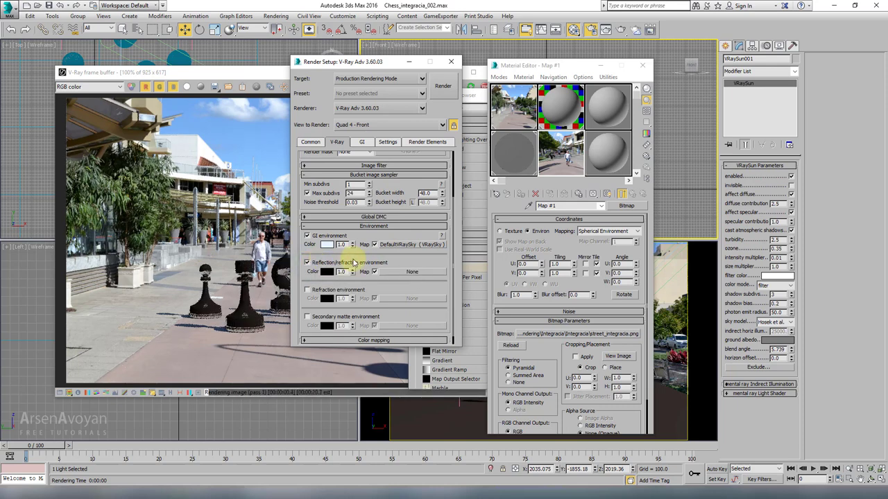
- Assign the spherical street_integracia.png map from the Material Editor to the reflection/refraction environment
{"action": "left_click_drag", "start_coordinate": [384, 66], "coordinate": [512, 74]}
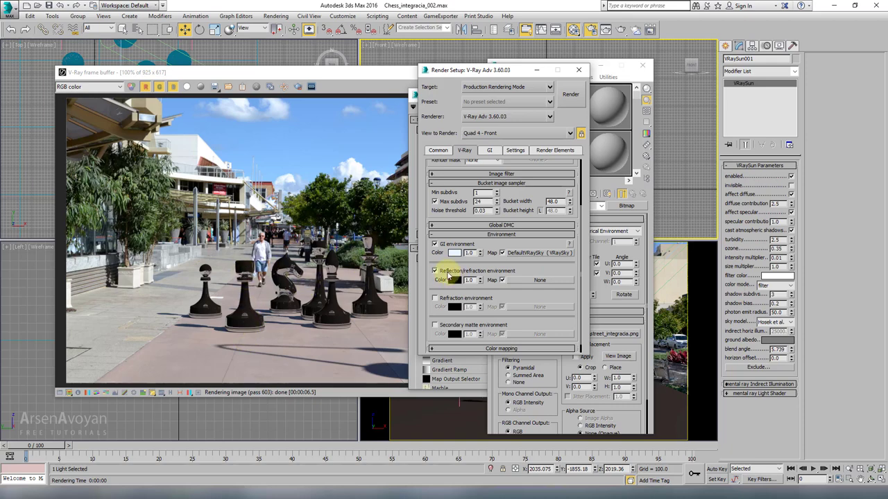
{"action": "left_click_drag", "start_coordinate": [517, 75], "coordinate": [435, 75]}
{"action": "left_click_drag", "start_coordinate": [567, 154], "coordinate": [457, 279]}
{"action": "left_click", "coordinate": [405, 243]}
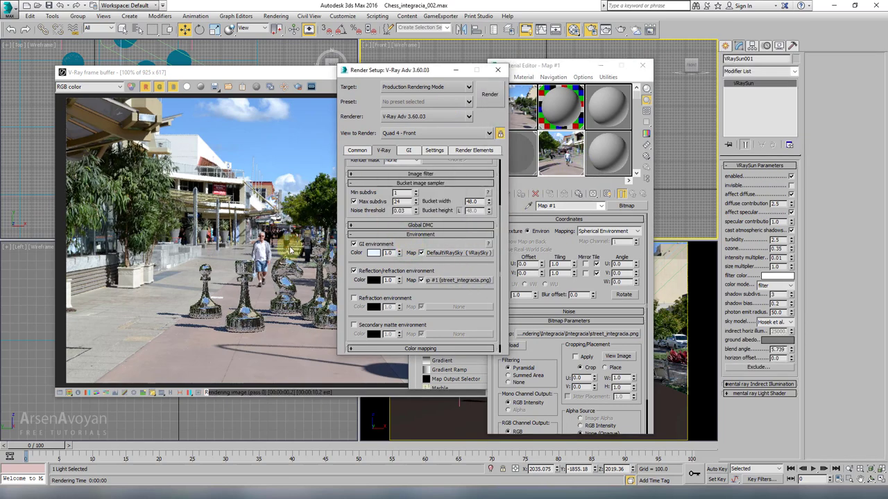
- Close the map browser, Render Setup and Material Editor, and move the V-Ray frame buffer aside to uncover the camera view
{"action": "left_click_drag", "start_coordinate": [398, 72], "coordinate": [544, 83]}
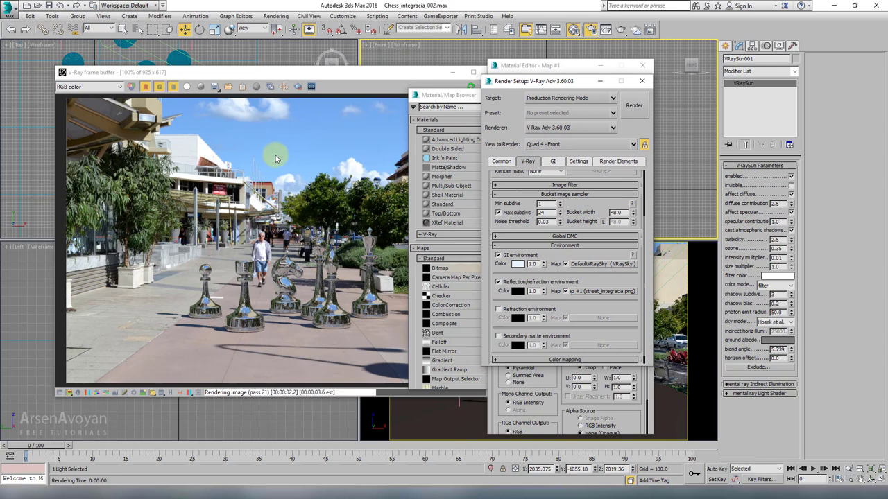
{"action": "left_click", "coordinate": [456, 95]}
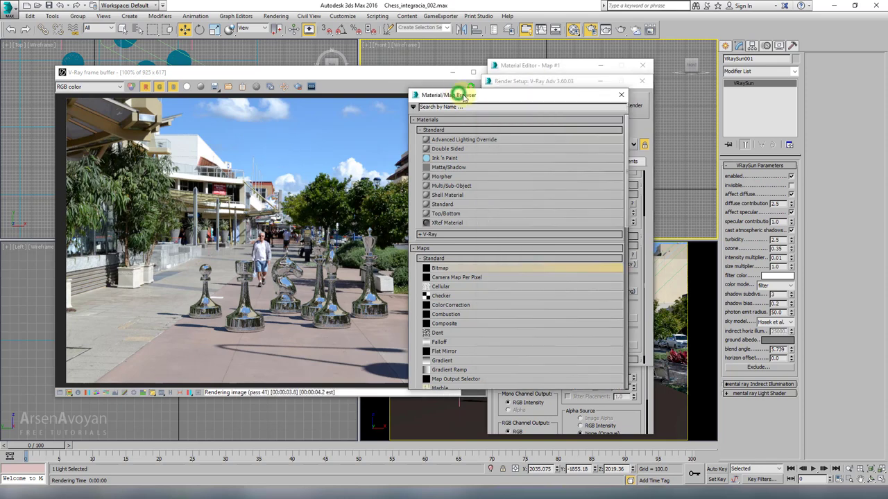
{"action": "left_click", "coordinate": [622, 93]}
{"action": "left_click", "coordinate": [645, 81]}
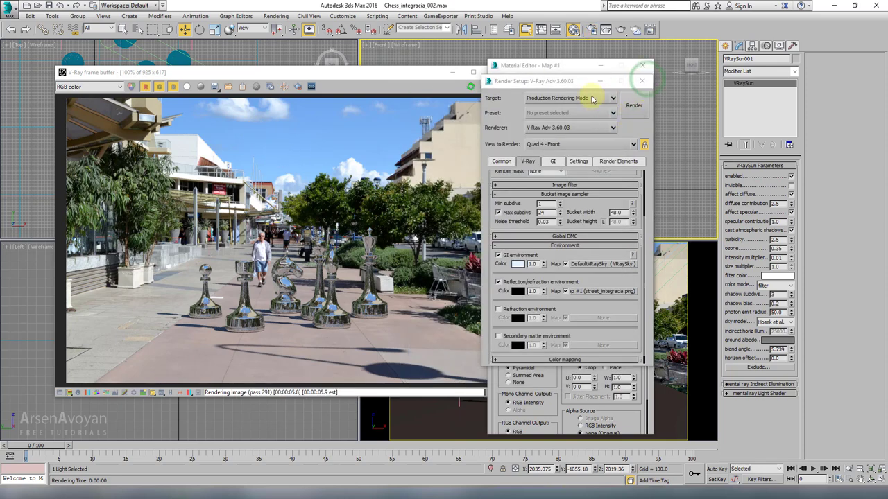
{"action": "left_click_drag", "start_coordinate": [581, 65], "coordinate": [663, 61]}
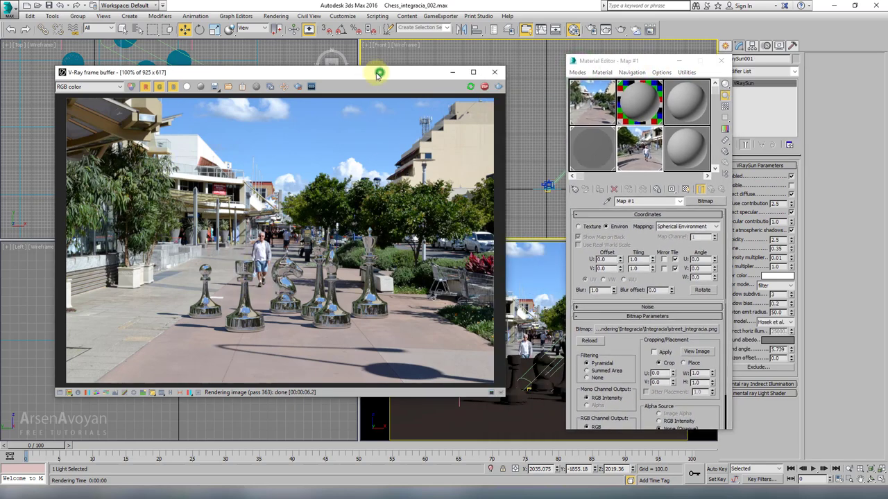
{"action": "left_click_drag", "start_coordinate": [377, 74], "coordinate": [292, 79]}
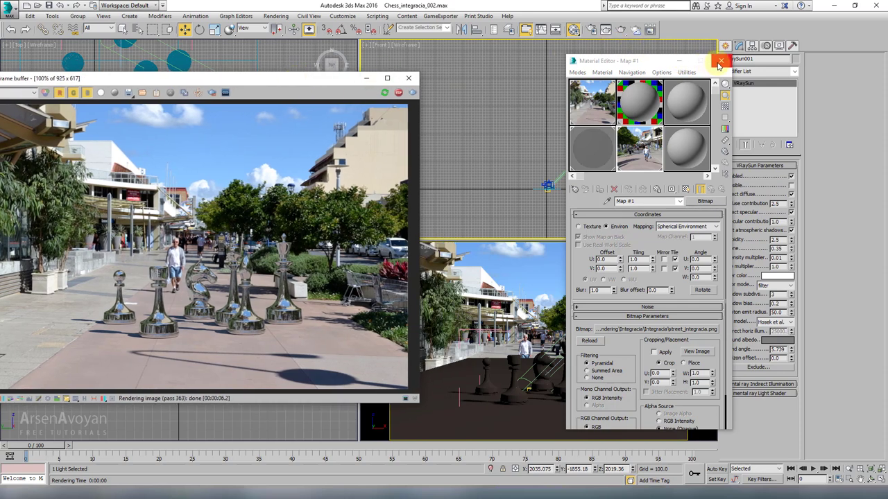
{"action": "left_click", "coordinate": [720, 63]}
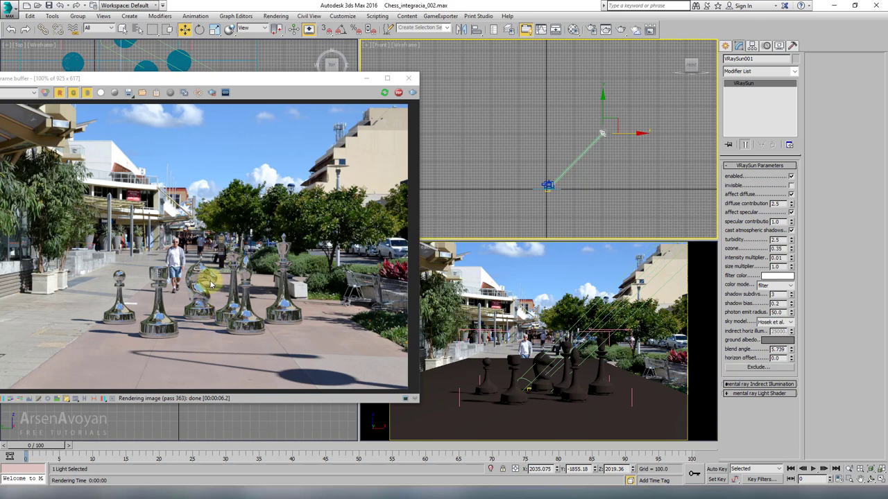
- Close the opened chess piece group and hide it
{"action": "left_click", "coordinate": [490, 334]}
{"action": "right_click", "coordinate": [491, 336]}
{"action": "mouse_move", "coordinate": [503, 314]}
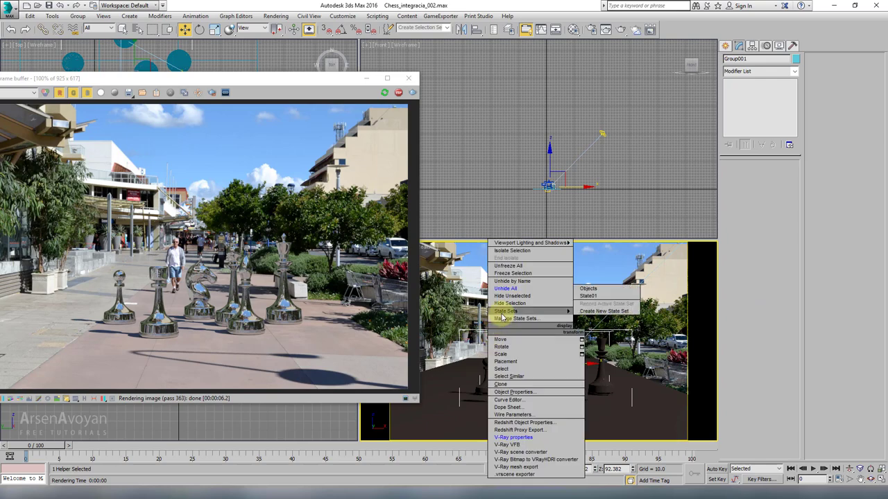
{"action": "left_click", "coordinate": [77, 15]}
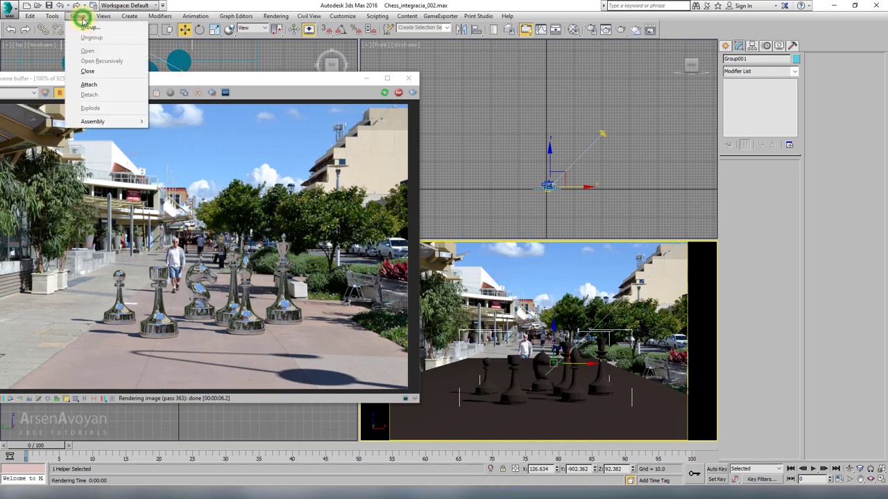
{"action": "left_click", "coordinate": [92, 72]}
{"action": "right_click", "coordinate": [517, 337]}
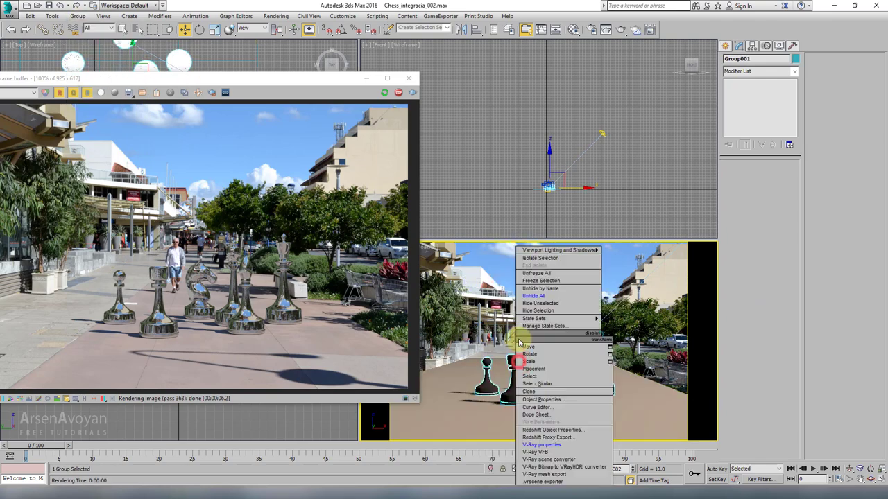
{"action": "left_click", "coordinate": [538, 311]}
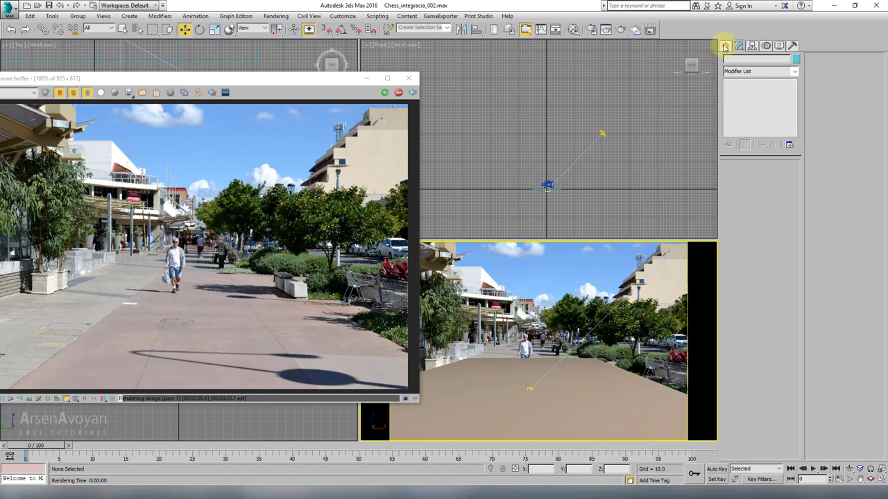
- Create a sphere with a radius of about 74 in the Top view, near the world's vertical axis line
{"action": "left_click", "coordinate": [725, 45]}
{"action": "left_click", "coordinate": [728, 60]}
{"action": "left_click", "coordinate": [741, 114]}
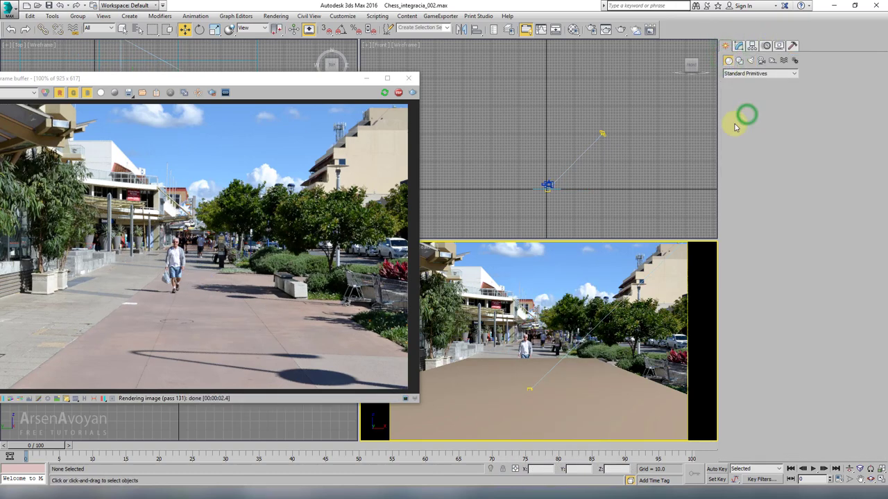
{"action": "left_click_drag", "start_coordinate": [298, 119], "coordinate": [272, 338]}
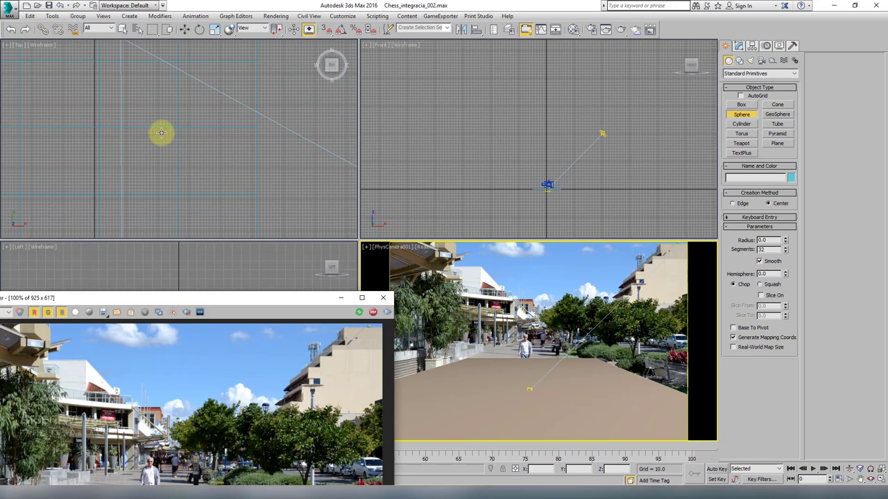
{"action": "left_click_drag", "start_coordinate": [99, 130], "coordinate": [100, 148]}
- Raise the sphere onto the ground plane at about Z 74 and shift it along X to about 116
{"action": "left_click", "coordinate": [184, 30]}
{"action": "mouse_move", "coordinate": [526, 157]}
{"action": "middle_mouse_down"}
{"action": "mouse_move", "coordinate": [531, 175]}
{"action": "mouse_move", "coordinate": [526, 168]}
{"action": "middle_mouse_up"}
{"action": "mouse_move", "coordinate": [525, 169]}
{"action": "left_mouse_down"}
{"action": "mouse_move", "coordinate": [525, 148]}
{"action": "mouse_move", "coordinate": [526, 157]}
{"action": "left_mouse_up"}
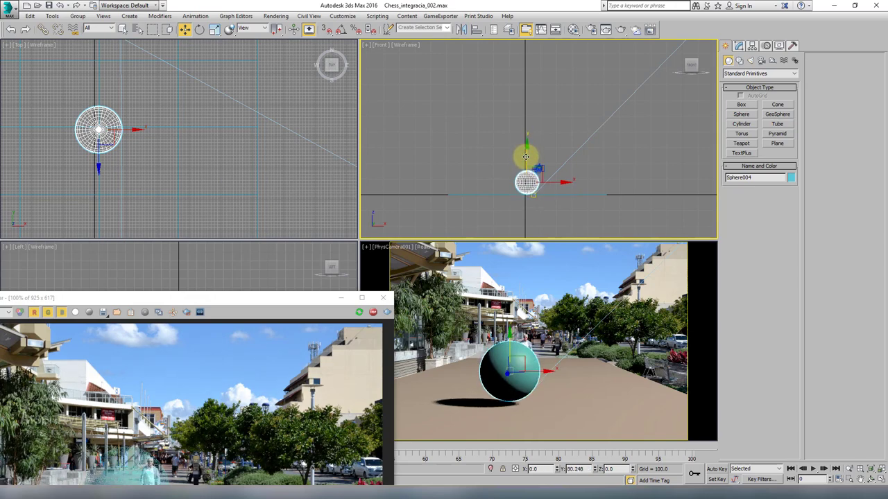
{"action": "scroll", "coordinate": [526, 178], "scroll_direction": "up", "scroll_amount": 5}
{"action": "middle_click_drag", "start_coordinate": [525, 178], "coordinate": [517, 130]}
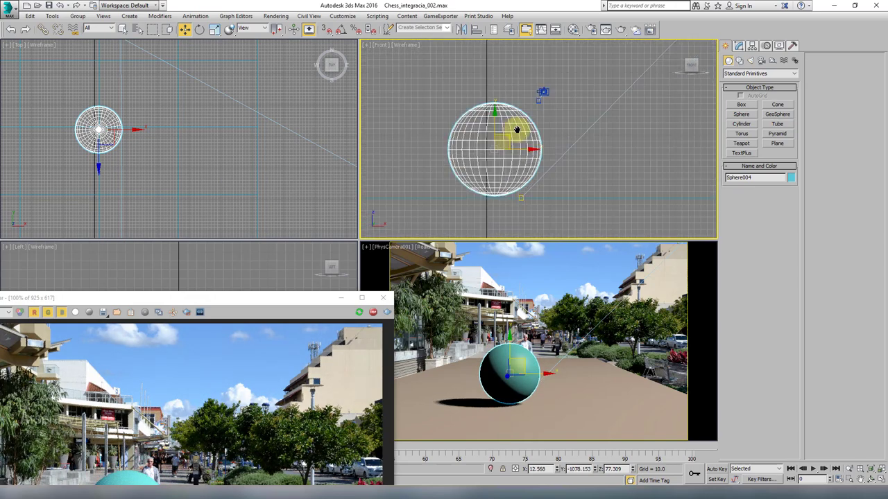
{"action": "left_click_drag", "start_coordinate": [504, 139], "coordinate": [505, 140]}
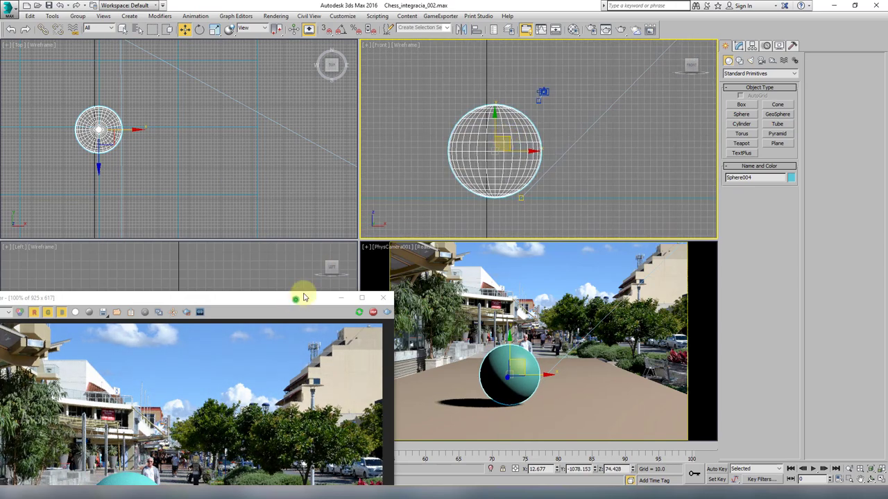
{"action": "left_click_drag", "start_coordinate": [303, 297], "coordinate": [363, 134]}
{"action": "left_click_drag", "start_coordinate": [531, 152], "coordinate": [591, 159]}
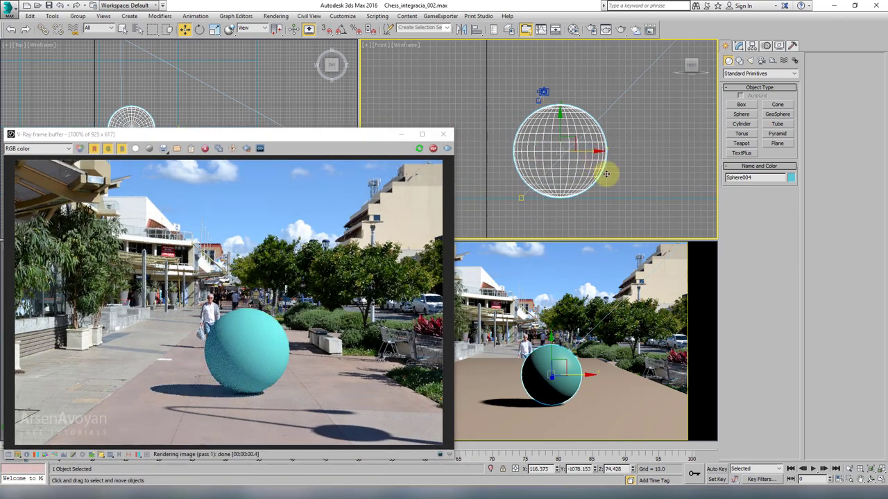
- Assign the reflective Qarer material to the sphere and close the Material Editor
{"action": "left_click", "coordinate": [574, 30]}
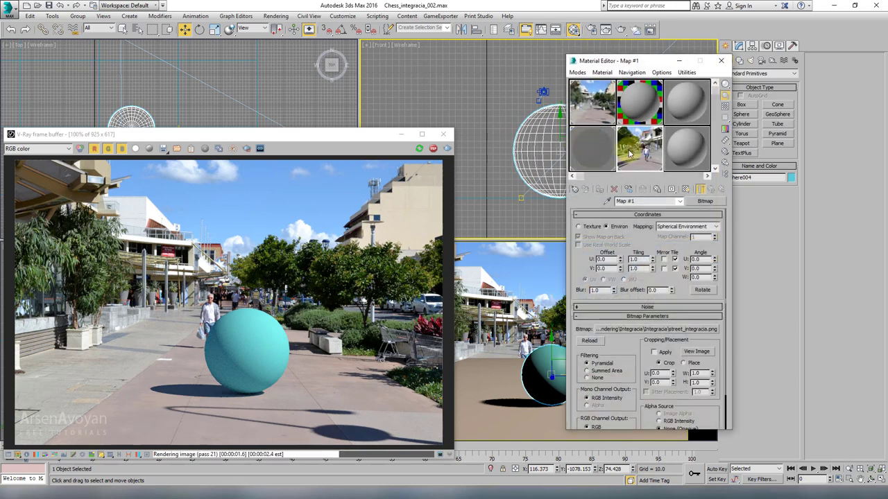
{"action": "left_click", "coordinate": [592, 149]}
{"action": "left_click", "coordinate": [599, 189]}
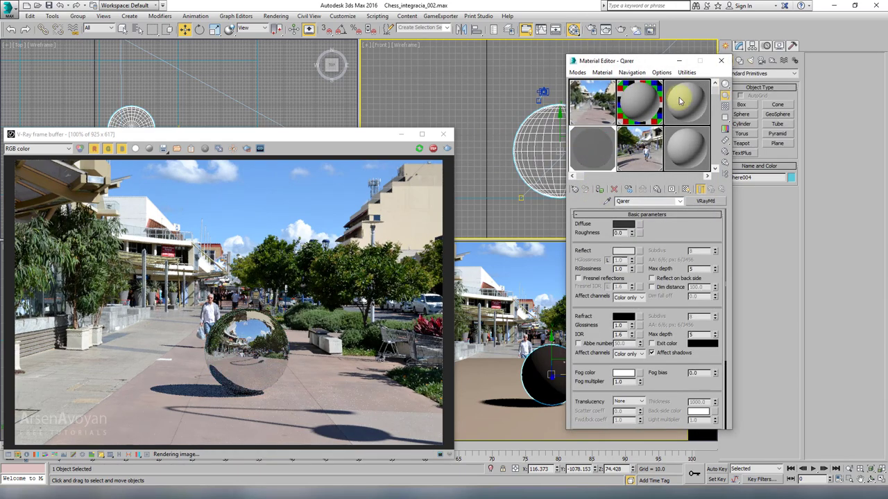
{"action": "left_click", "coordinate": [721, 61]}
- Set the sphere's segments to 64
{"action": "left_click", "coordinate": [738, 45]}
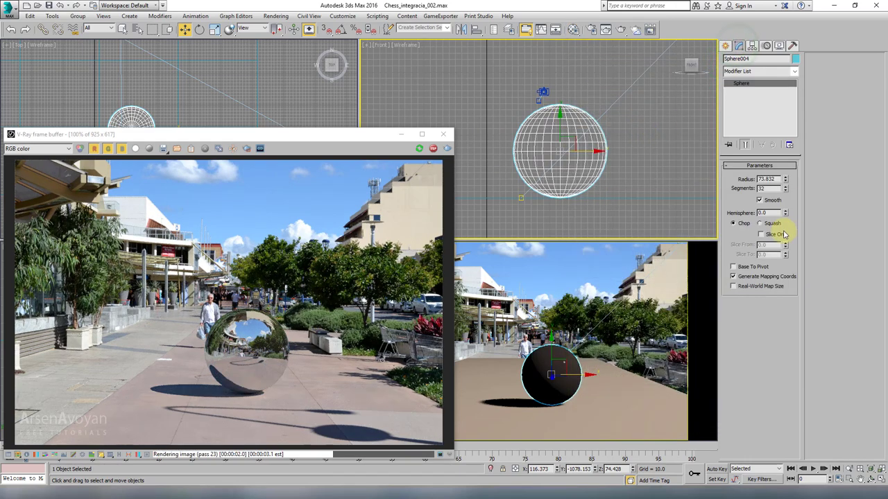
{"action": "double_click", "coordinate": [768, 188]}
{"action": "type", "text": "64"}
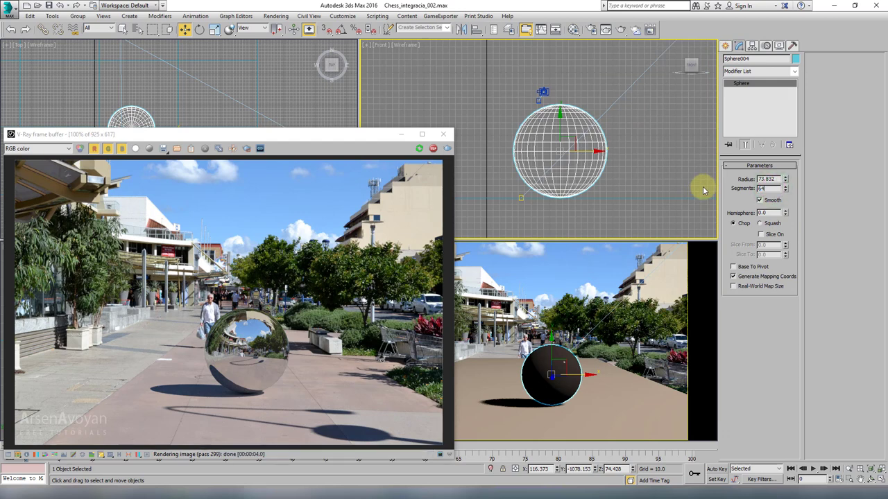
{"action": "key", "text": "Return"}
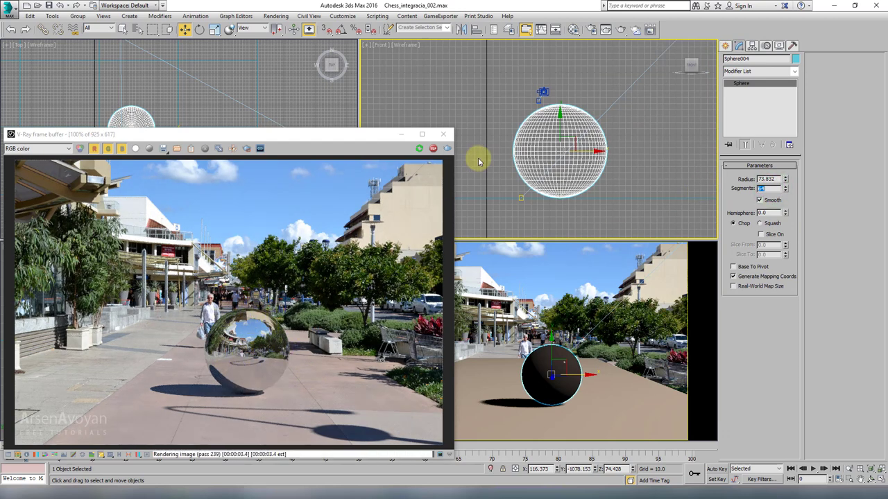
- Set the spherical environment photo map's U tiling to 0.8 and its U offset to about -0.18
{"action": "key", "text": "m"}
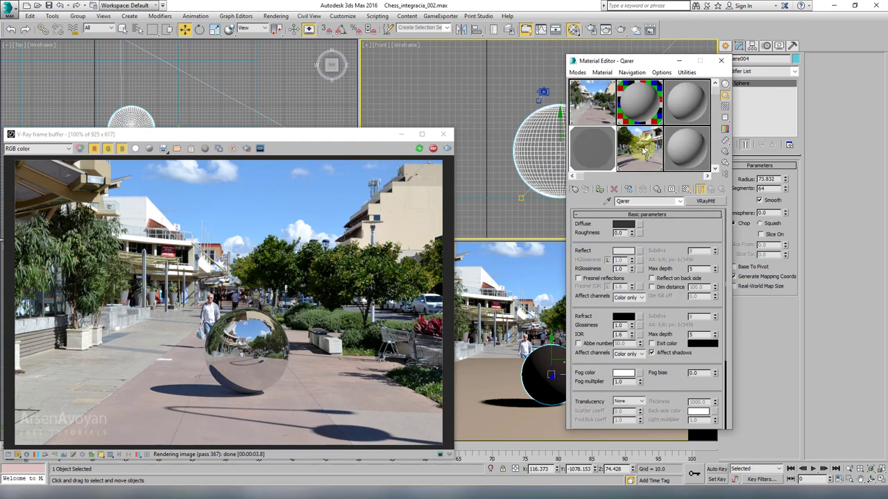
{"action": "left_click", "coordinate": [639, 147]}
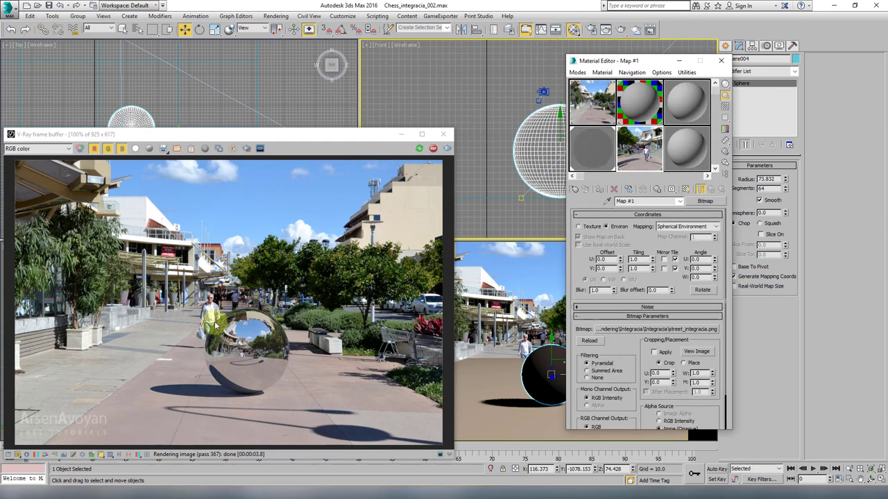
{"action": "left_click_drag", "start_coordinate": [295, 135], "coordinate": [351, 95]}
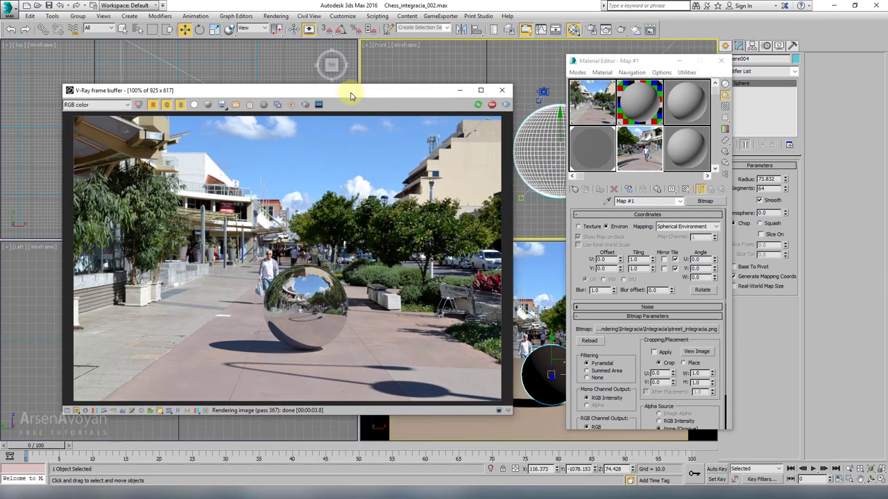
{"action": "left_click", "coordinate": [652, 262]}
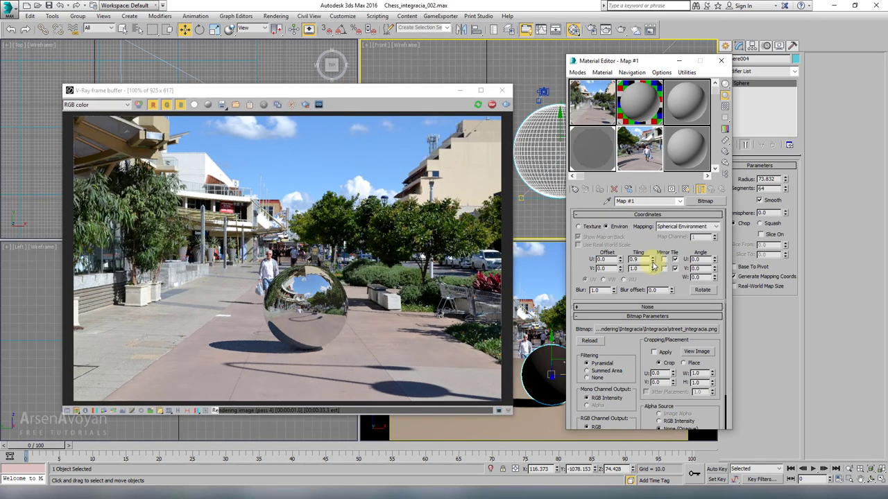
{"action": "left_click", "coordinate": [652, 261]}
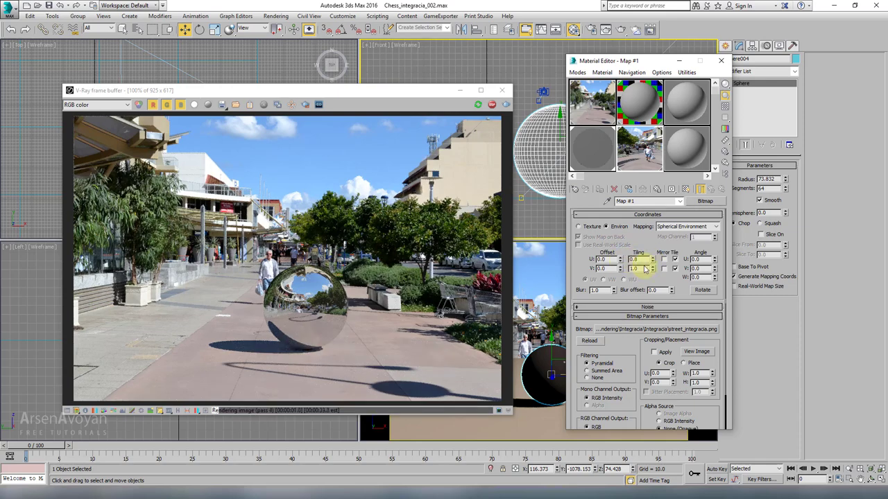
{"action": "left_click", "coordinate": [620, 262]}
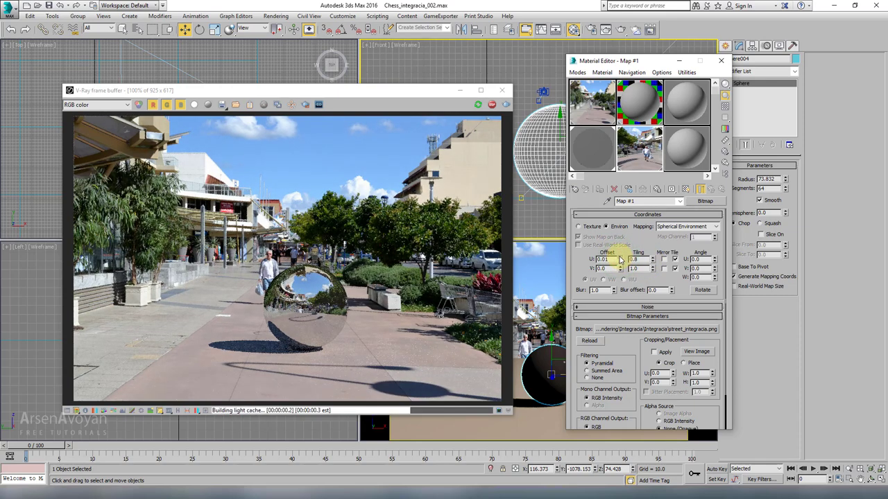
{"action": "left_click_drag", "start_coordinate": [621, 262], "coordinate": [621, 269]}
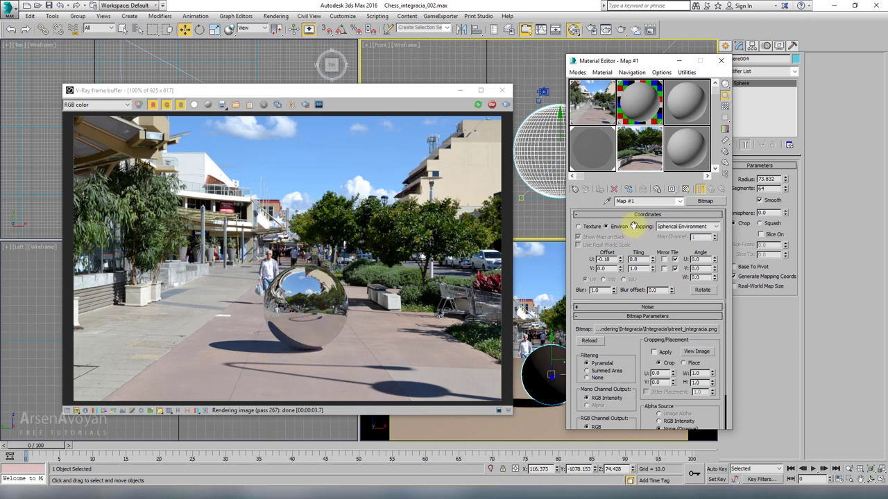
- Try a U offset of about 0.07 on the environment map and undo it
{"action": "left_click", "coordinate": [592, 141]}
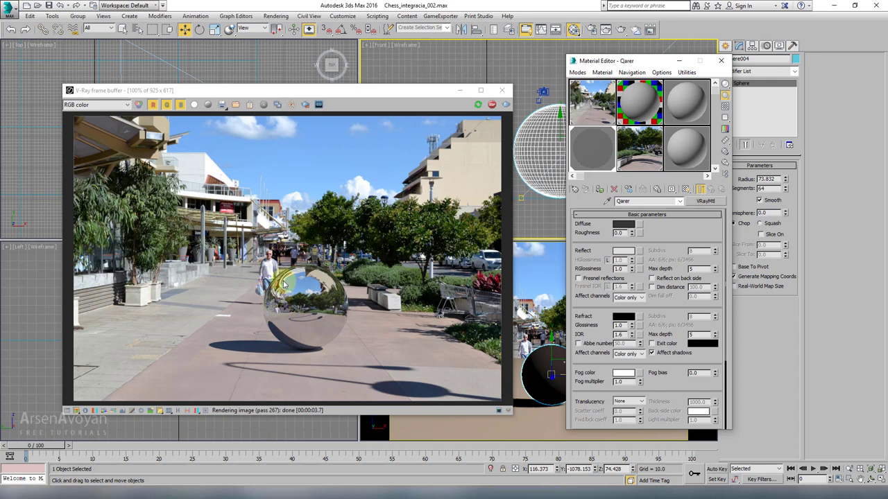
{"action": "left_click", "coordinate": [634, 148]}
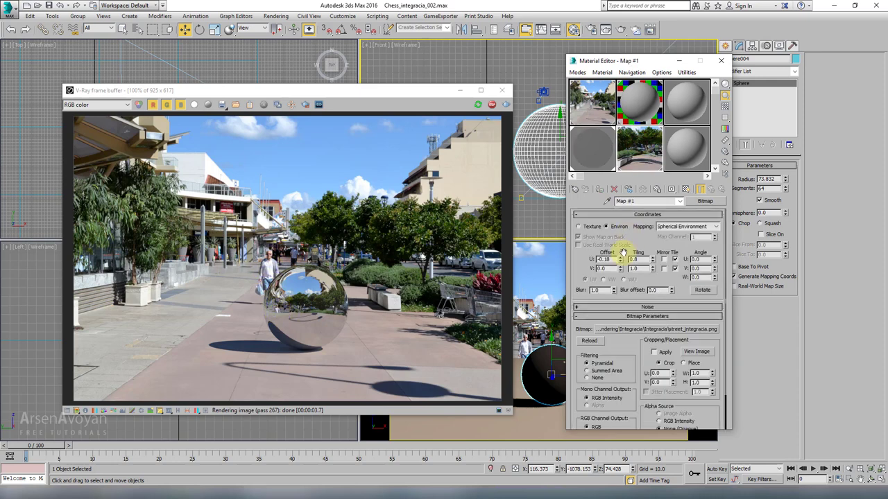
{"action": "left_click_drag", "start_coordinate": [621, 261], "coordinate": [620, 247]}
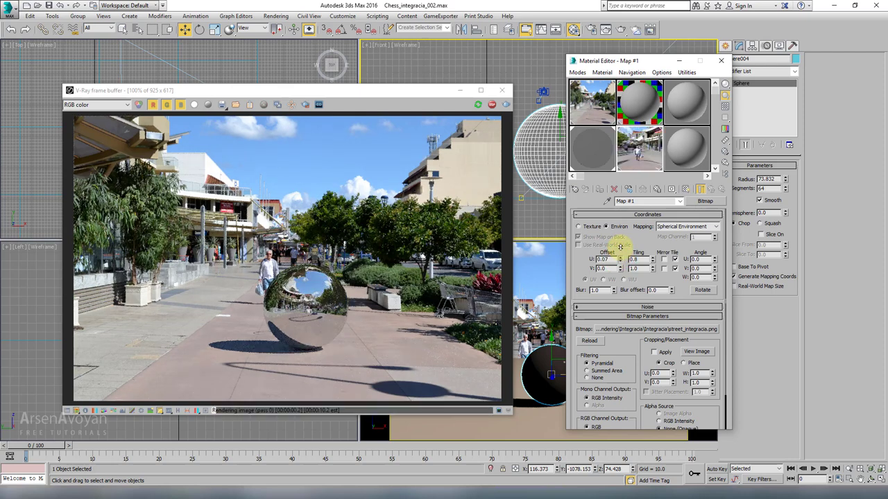
{"action": "key", "text": "ctrl+z"}
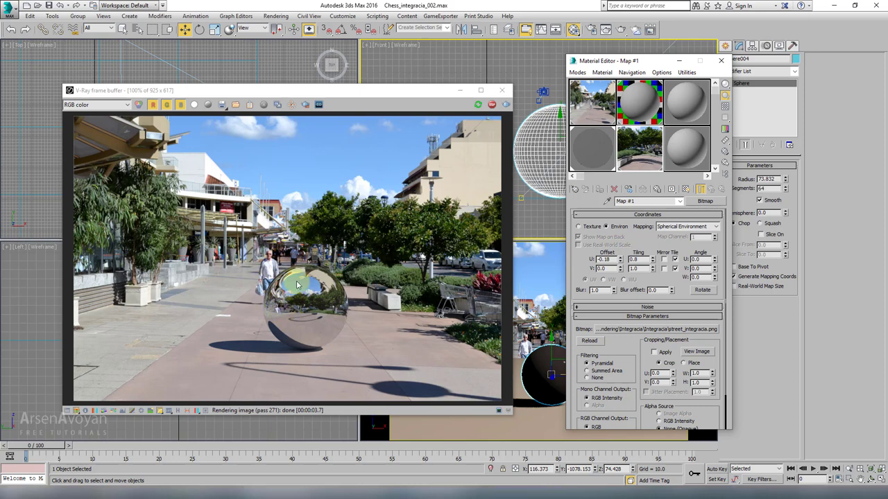
{"action": "left_click", "coordinate": [321, 294]}
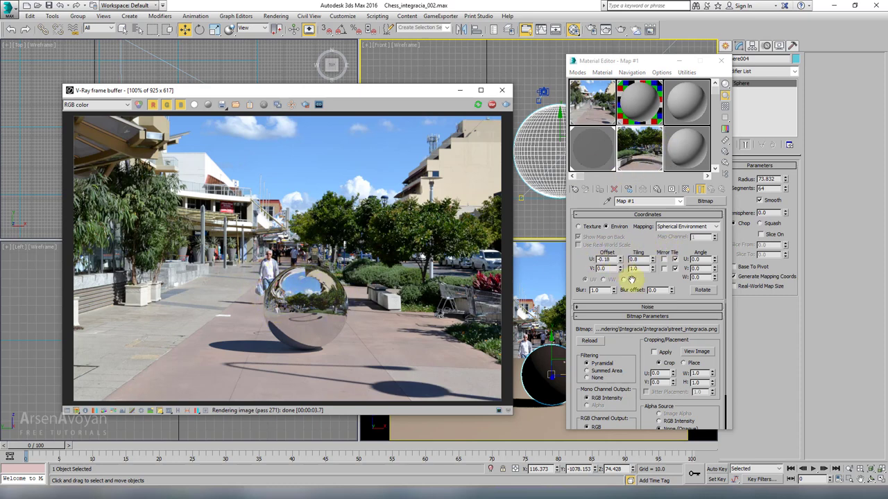
- Lower the Qarer material's reflection glossiness to about 0.74
{"action": "left_click", "coordinate": [602, 147]}
{"action": "left_click_drag", "start_coordinate": [631, 269], "coordinate": [628, 273]}
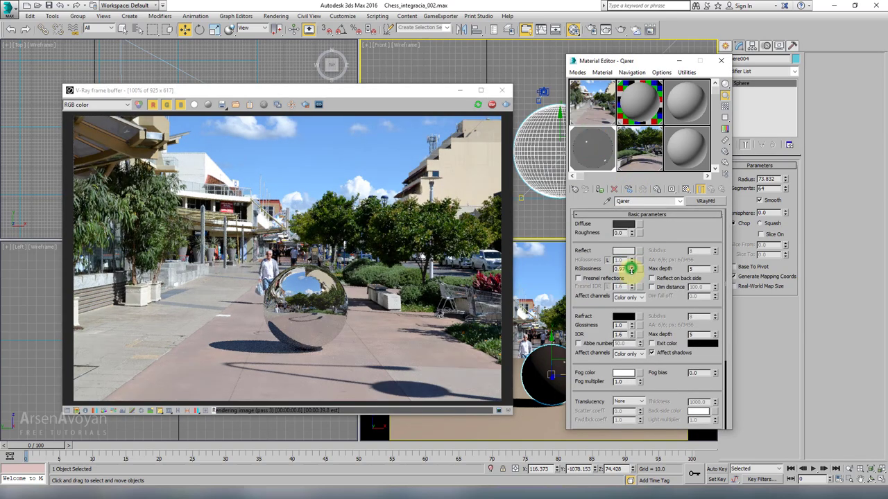
{"action": "left_click_drag", "start_coordinate": [631, 269], "coordinate": [631, 275]}
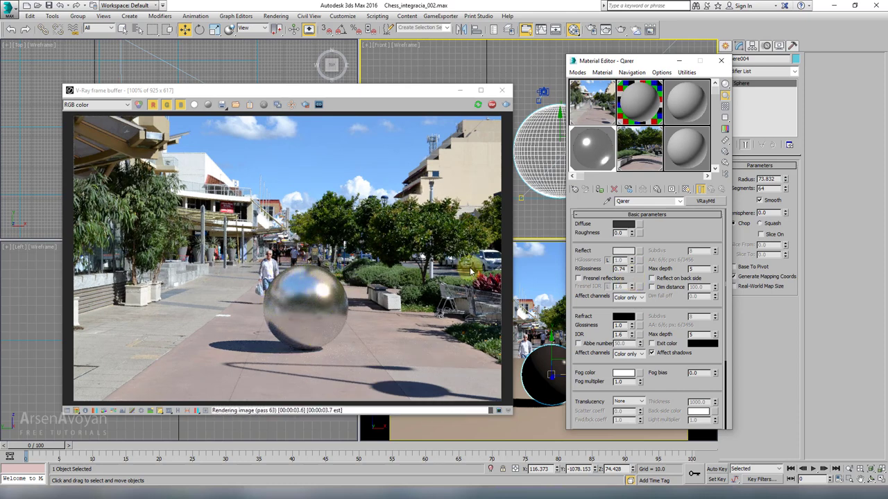
- Darken the Qarer material's reflection color to a neutral grey of value 106
{"action": "left_click", "coordinate": [623, 250]}
{"action": "left_click", "coordinate": [267, 90]}
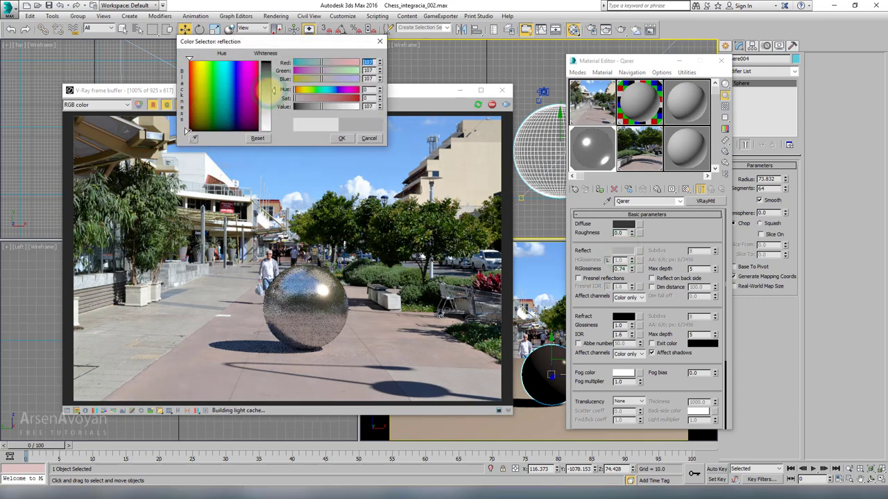
{"action": "left_click", "coordinate": [270, 89]}
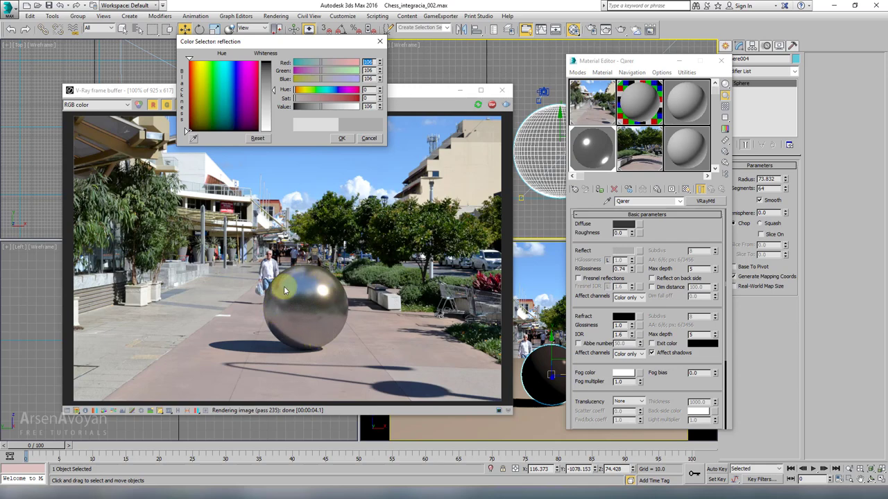
{"action": "left_click", "coordinate": [341, 140]}
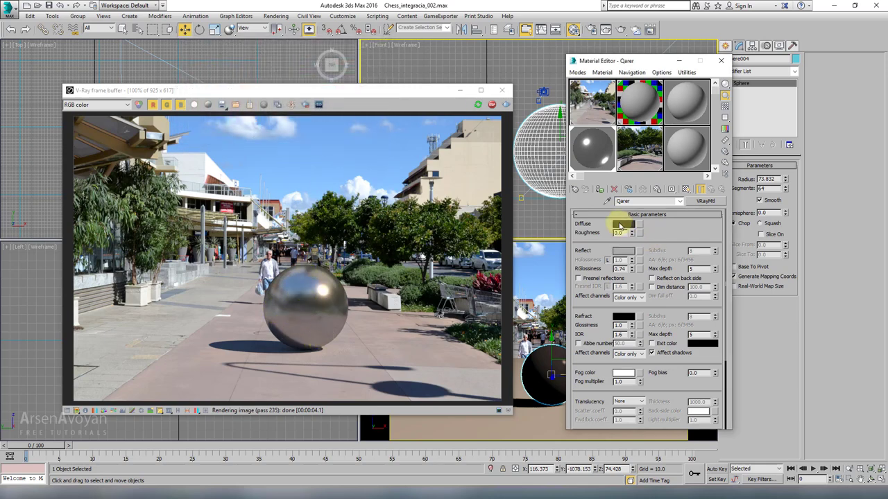
- Change the Qarer material's diffuse color to a blue with hue 143, saturation 236 and value 109
{"action": "left_click", "coordinate": [623, 224]}
{"action": "left_click_drag", "start_coordinate": [239, 73], "coordinate": [228, 103]}
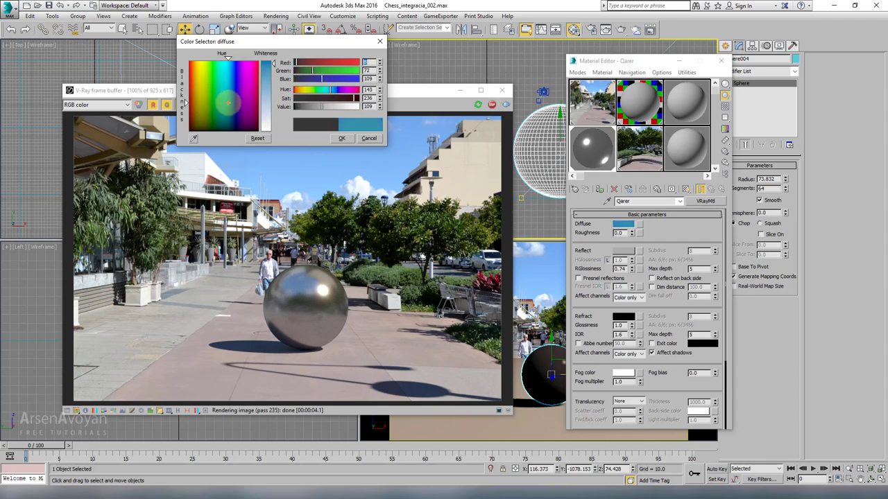
{"action": "left_click", "coordinate": [342, 138]}
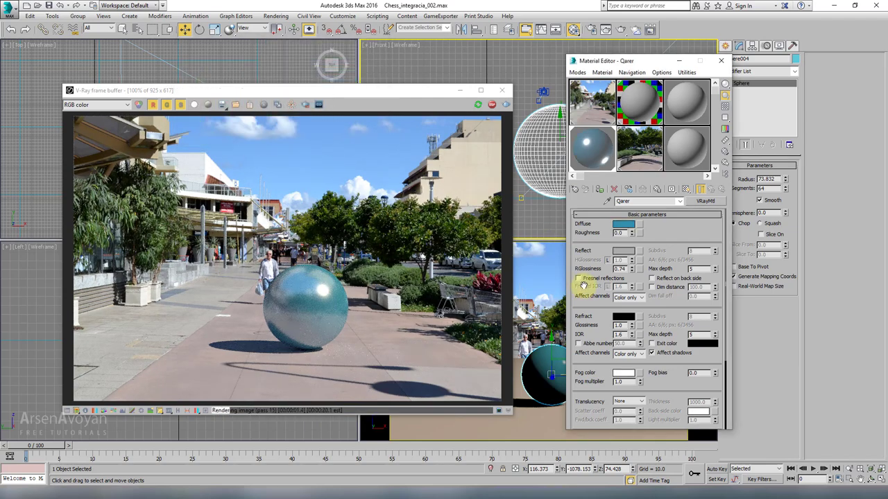
- Enable Fresnel reflections on the Qarer material and make its reflection color white
{"action": "left_click", "coordinate": [578, 278]}
{"action": "left_click", "coordinate": [623, 251]}
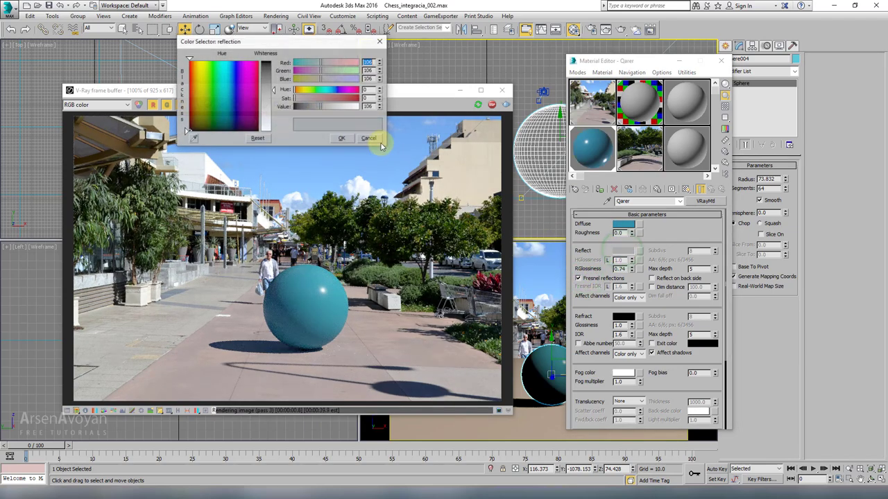
{"action": "left_click_drag", "start_coordinate": [266, 66], "coordinate": [272, 131]}
{"action": "left_click", "coordinate": [341, 139]}
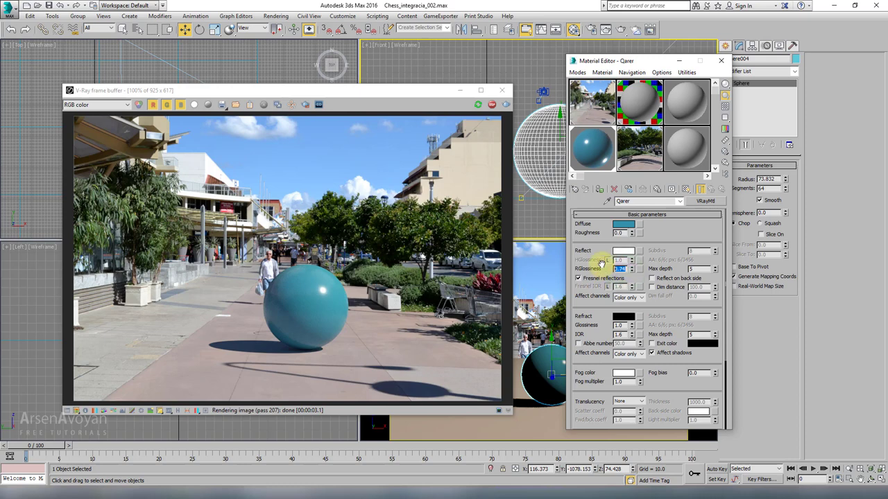
- Set the Qarer material's reflection glossiness to 0.9
{"action": "double_click", "coordinate": [619, 268]}
{"action": "type", "text": "0.7"}
{"action": "key", "text": "Return"}
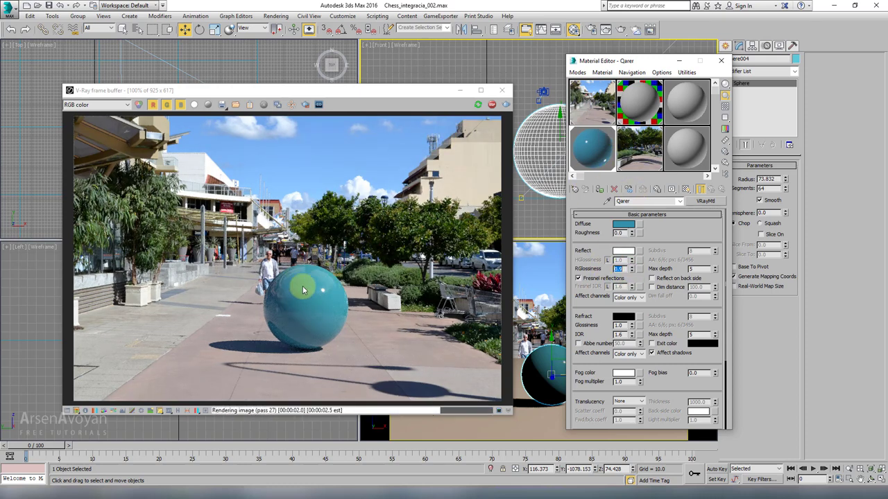
- Lighten the Qarer diffuse color to about RGB 62, 112, 141 and close the Material Editor
{"action": "left_click_drag", "start_coordinate": [376, 86], "coordinate": [400, 53]}
{"action": "left_click", "coordinate": [625, 226]}
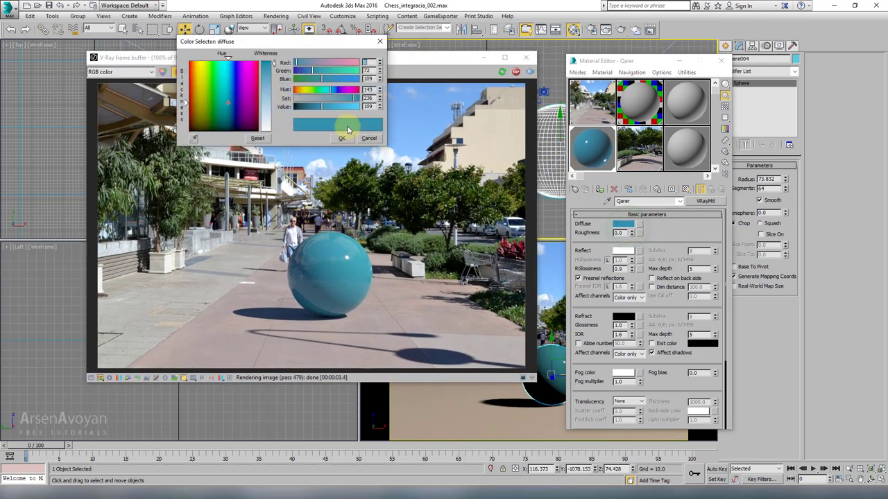
{"action": "left_click_drag", "start_coordinate": [275, 82], "coordinate": [274, 84]}
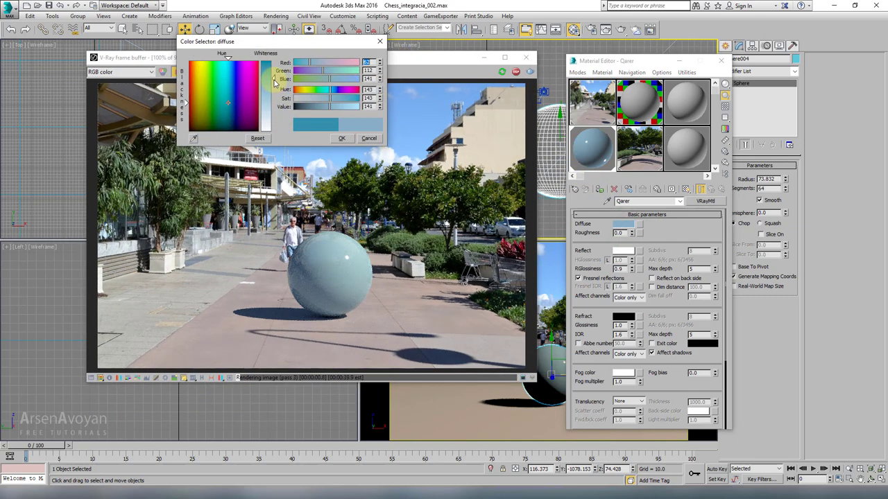
{"action": "left_click", "coordinate": [341, 138]}
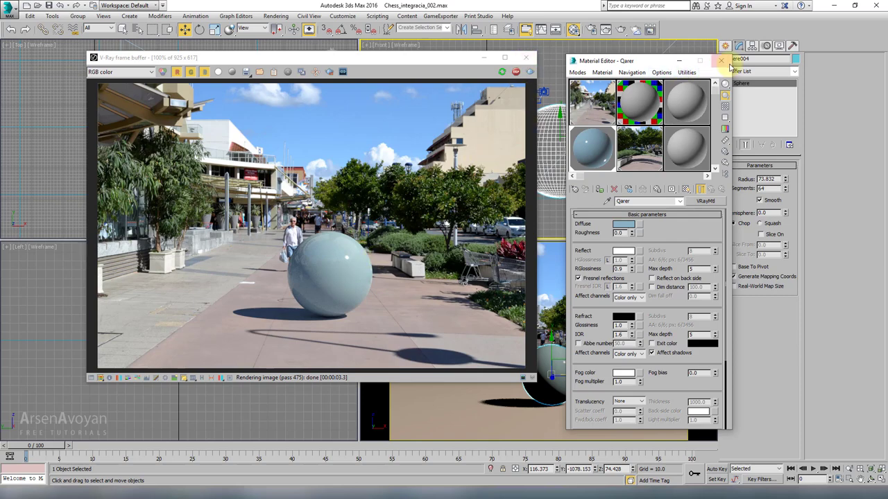
{"action": "left_click", "coordinate": [721, 61]}
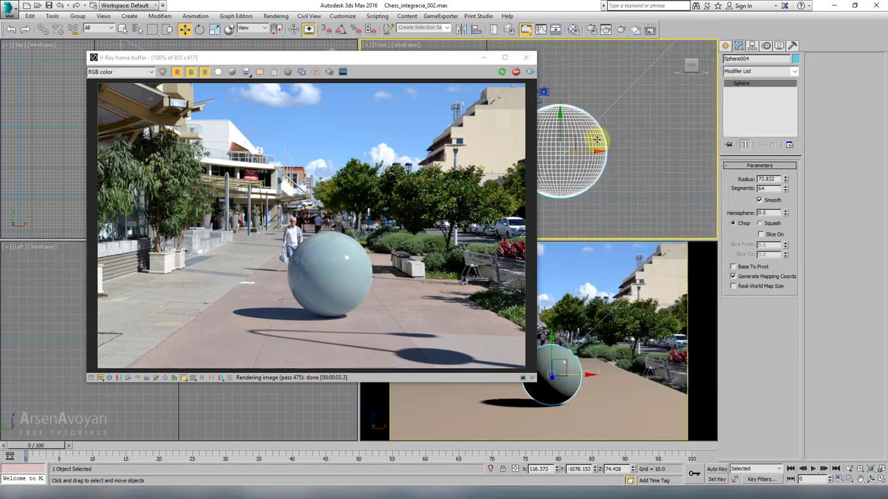
- Delete the test sphere and unhide the chess pieces
{"action": "key", "text": "Delete"}
{"action": "right_click", "coordinate": [613, 144]}
{"action": "left_click", "coordinate": [640, 110]}
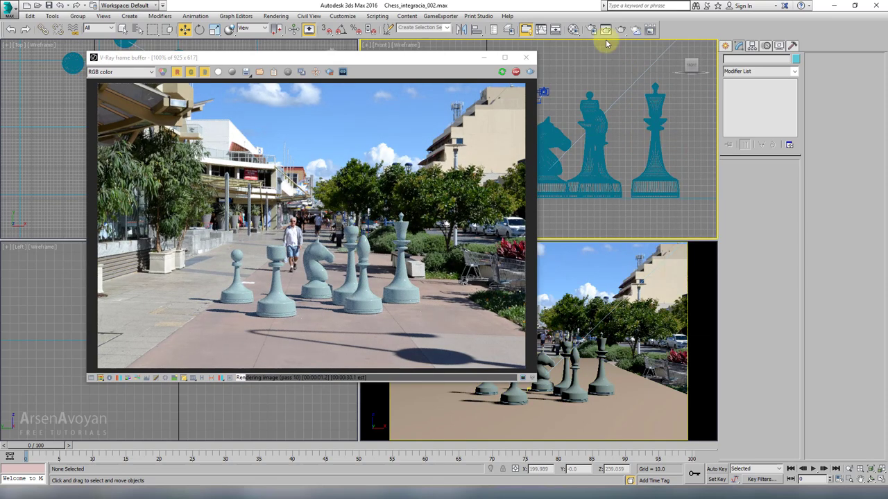
- Reopen the Material Editor and preview the ConcreteBare0173_3_M.jpg texture in the ACDSee image viewer
{"action": "left_click", "coordinate": [574, 29]}
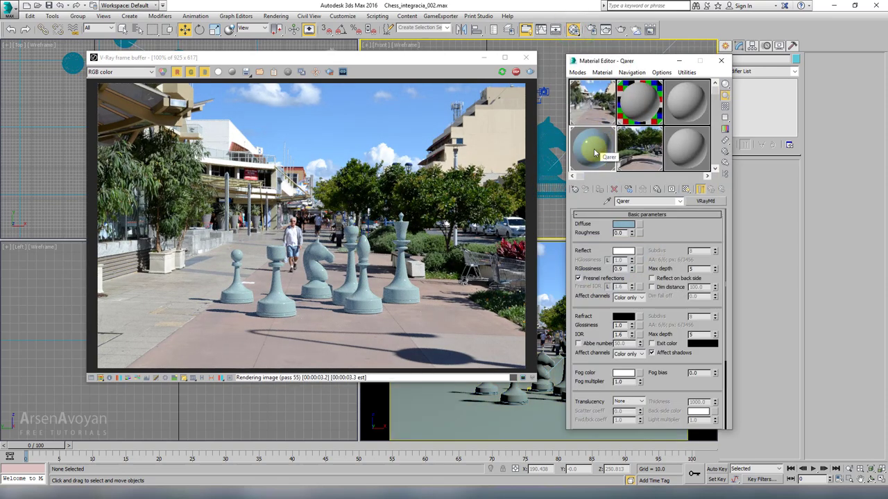
{"action": "left_click_drag", "start_coordinate": [594, 154], "coordinate": [326, 288]}
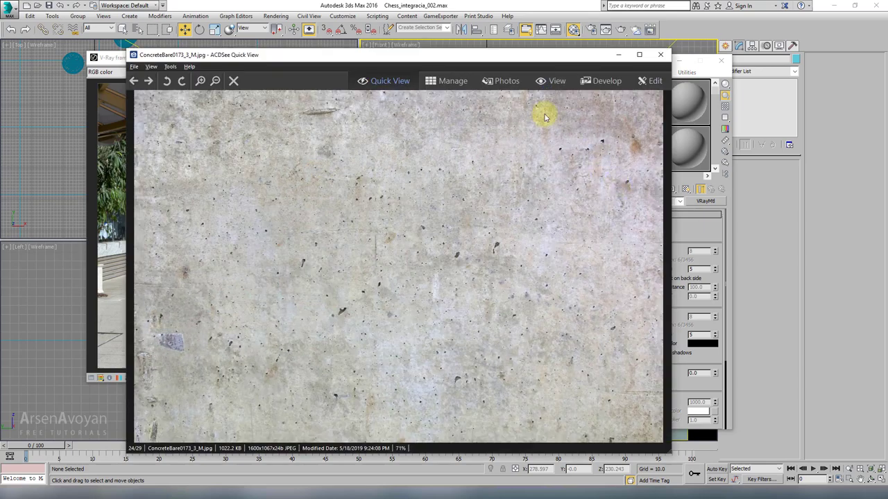
{"action": "left_click_drag", "start_coordinate": [548, 57], "coordinate": [543, 79]}
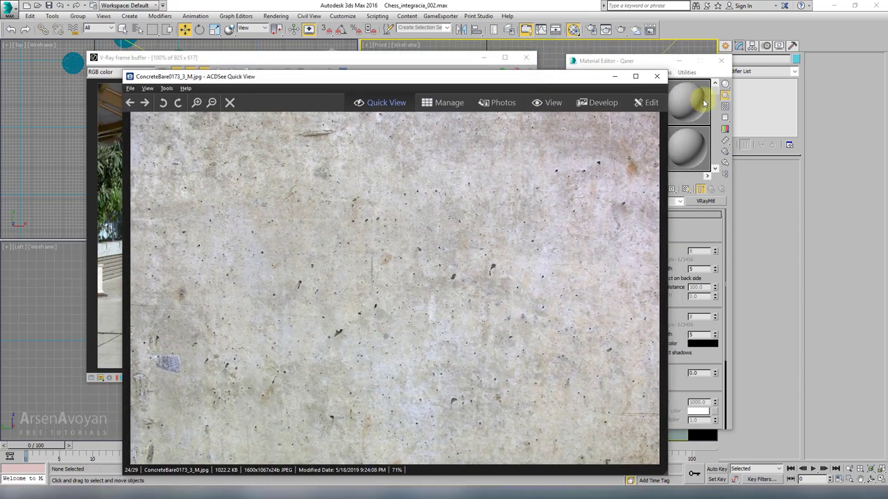
{"action": "left_click", "coordinate": [655, 78]}
- Apply ConcreteBare0173_3_M.jpg from the Concret texture folder as the Qarer material's diffuse map, then return to 3ds Max
{"action": "left_click_drag", "start_coordinate": [462, 59], "coordinate": [416, 65]}
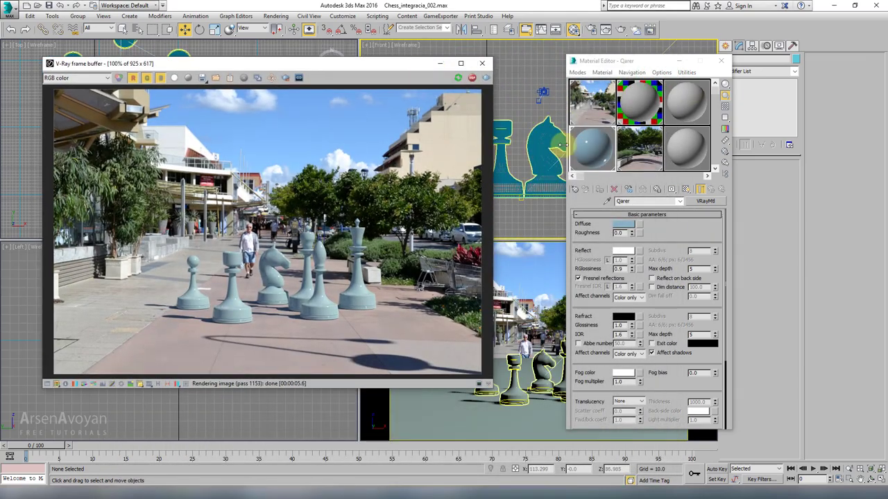
{"action": "left_click", "coordinate": [594, 156]}
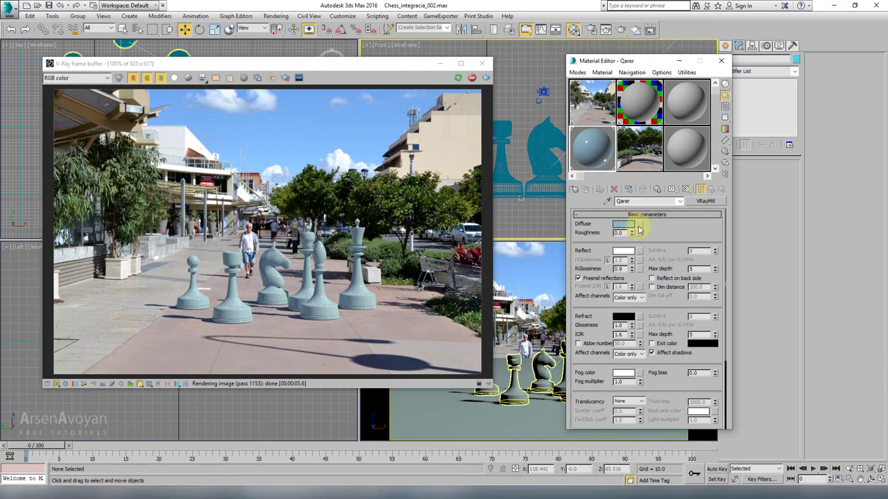
{"action": "left_click_drag", "start_coordinate": [629, 65], "coordinate": [593, 61]}
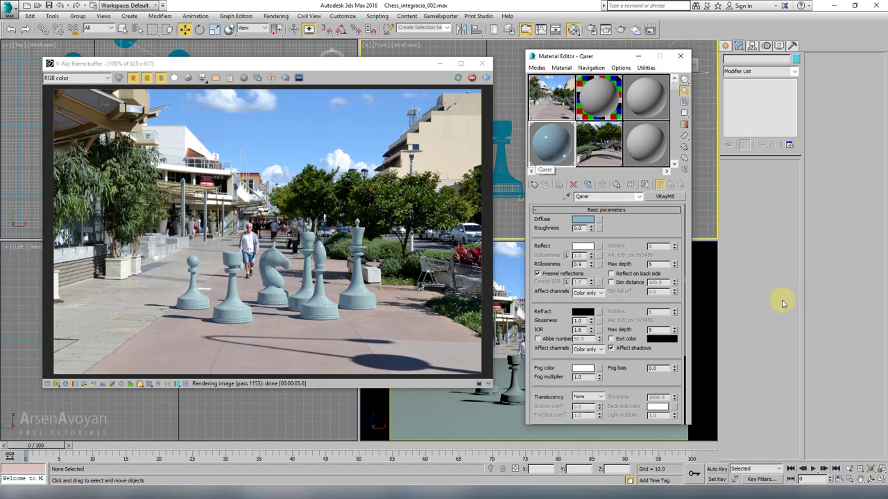
{"action": "key", "text": "alt+Tab"}
{"action": "left_click_drag", "start_coordinate": [812, 410], "coordinate": [601, 227]}
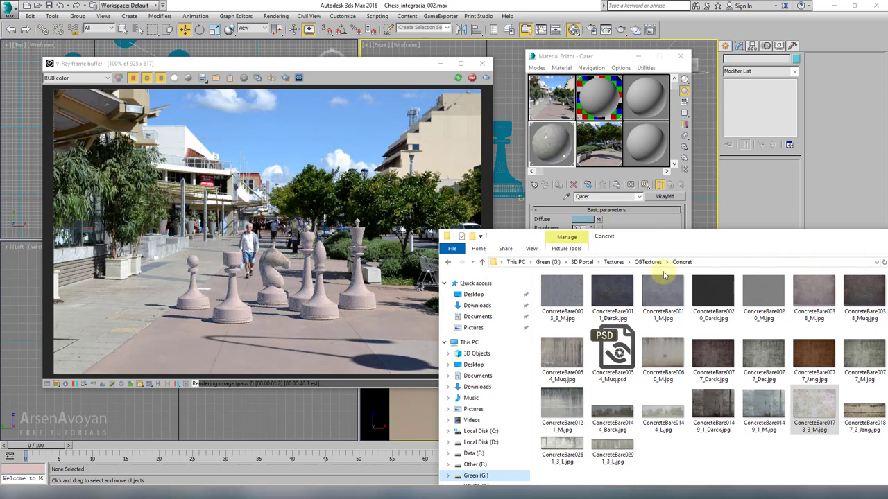
{"action": "key", "text": "alt+Tab"}
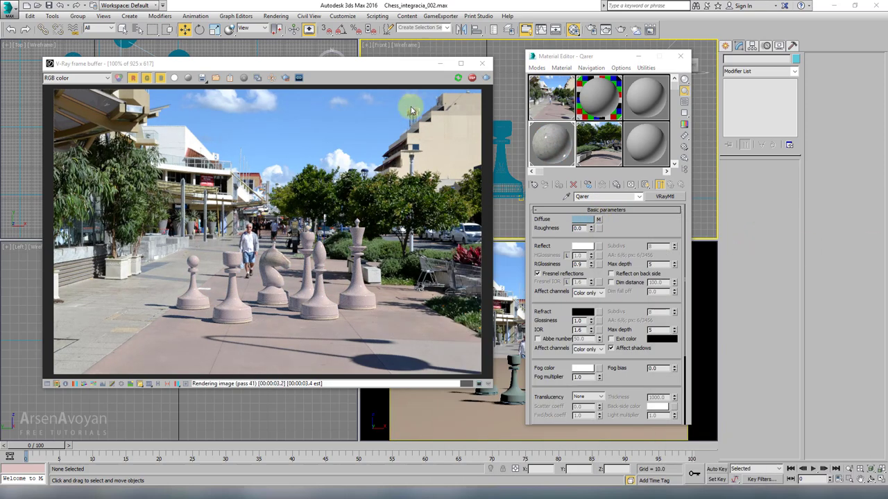
- Turn on shaded viewport display for the Qarer material's diffuse bitmap and return to its basic parameters
{"action": "left_click_drag", "start_coordinate": [388, 65], "coordinate": [337, 68]}
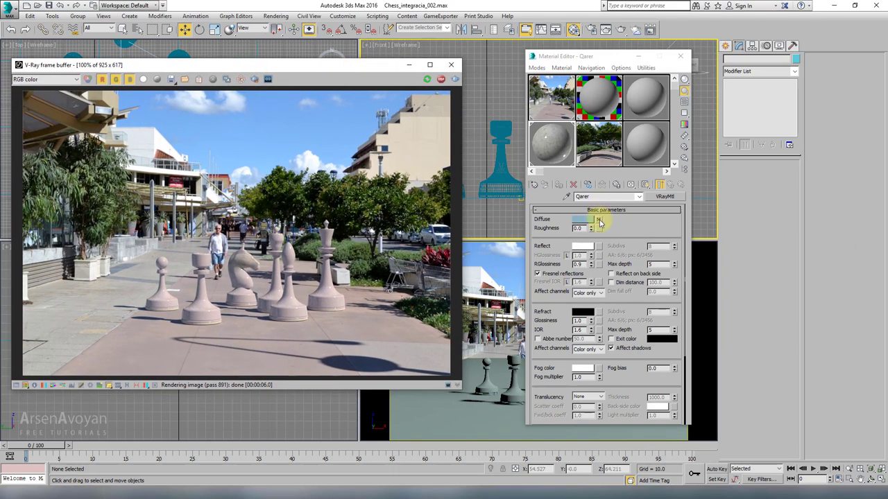
{"action": "left_click", "coordinate": [598, 220]}
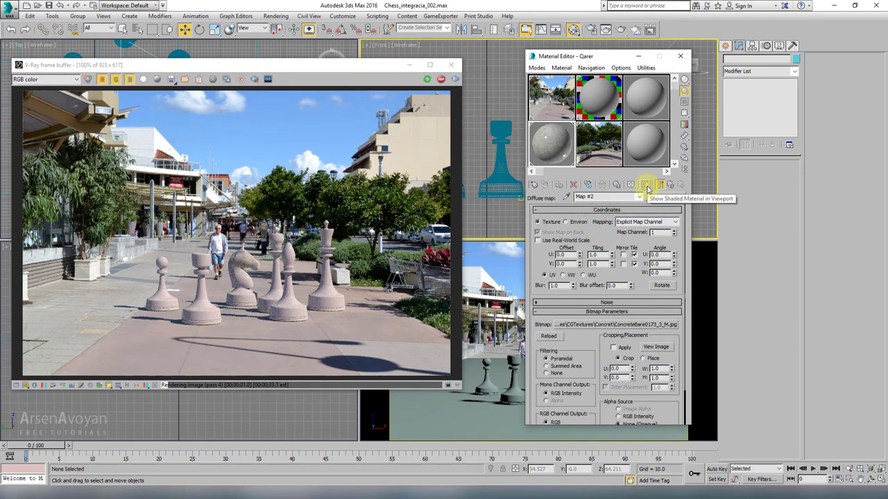
{"action": "left_click", "coordinate": [646, 186]}
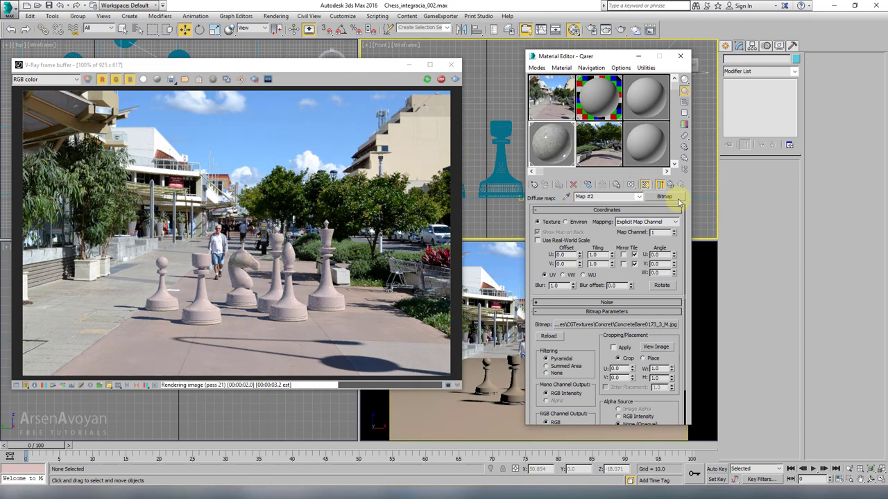
{"action": "left_click", "coordinate": [673, 188]}
- Set the Qarer material's reflection color to black
{"action": "left_click", "coordinate": [582, 247]}
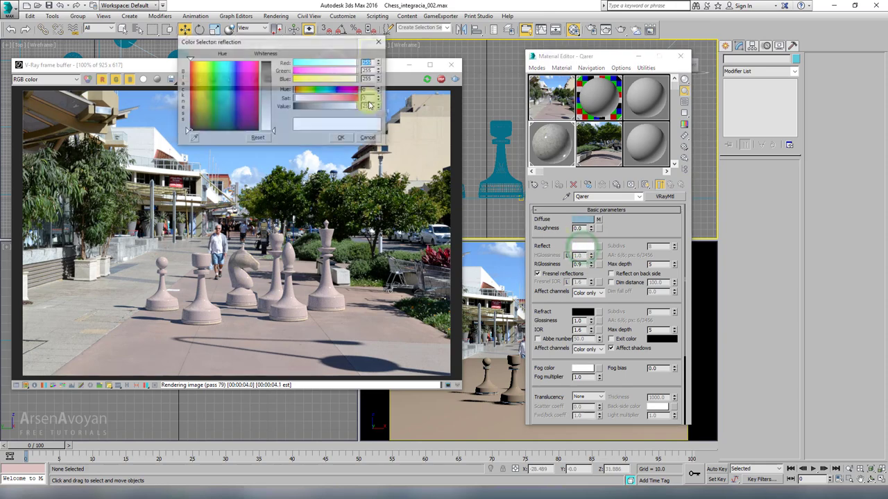
{"action": "left_click_drag", "start_coordinate": [270, 126], "coordinate": [269, 131]}
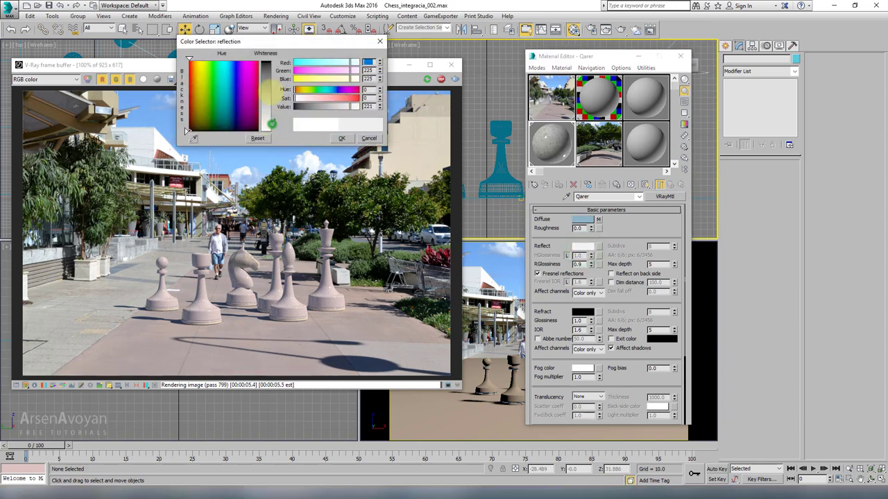
{"action": "left_click", "coordinate": [341, 138]}
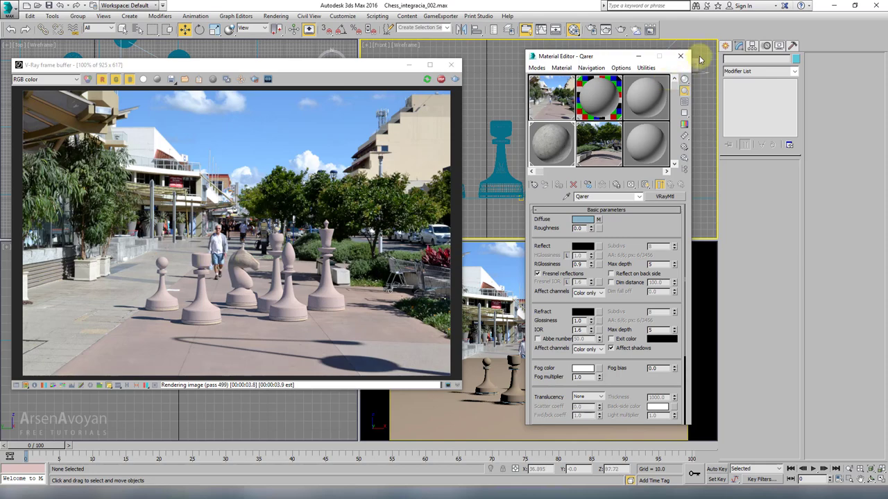
- Close the Material Editor and maximize the Perspective viewport
{"action": "left_click", "coordinate": [682, 56]}
{"action": "left_click_drag", "start_coordinate": [386, 69], "coordinate": [690, 97]}
{"action": "left_click", "coordinate": [250, 303]}
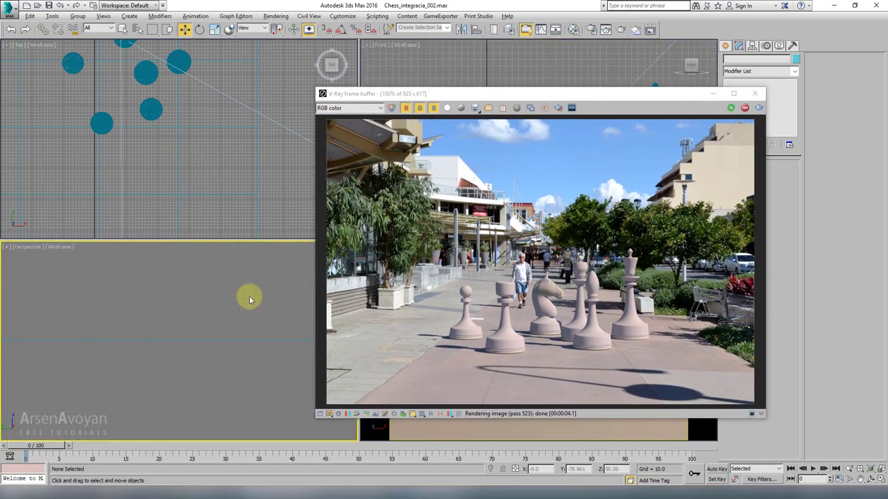
{"action": "key", "text": "alt+w"}
- Stop the interactive V-Ray render and minimize the frame buffer
{"action": "left_click", "coordinate": [740, 109]}
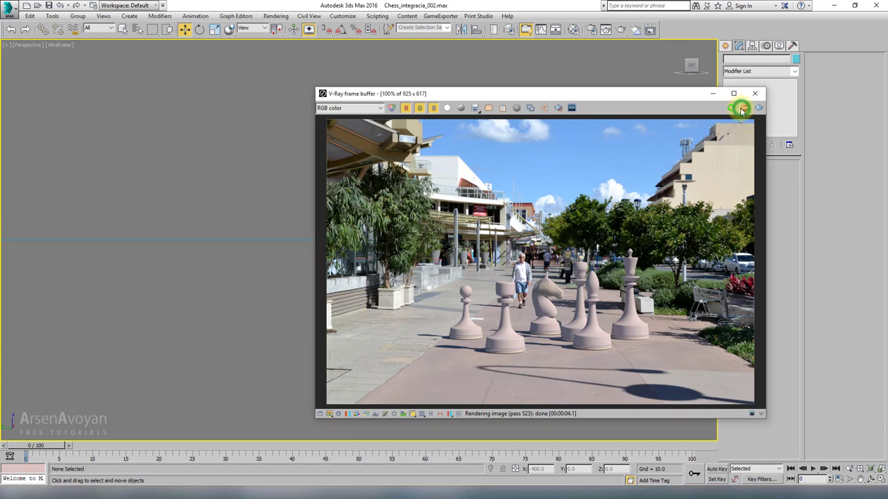
{"action": "left_click", "coordinate": [713, 94]}
- Select the chess piece group and switch the Perspective viewport to shaded display
{"action": "middle_click_drag", "start_coordinate": [466, 291], "coordinate": [505, 242], "text": "alt"}
{"action": "left_click", "coordinate": [506, 242]}
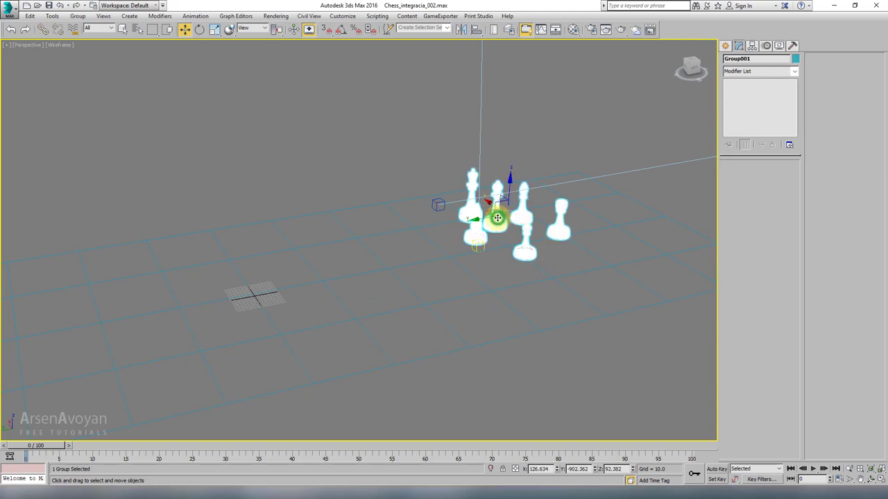
{"action": "key", "text": "z"}
{"action": "key", "text": "F3"}
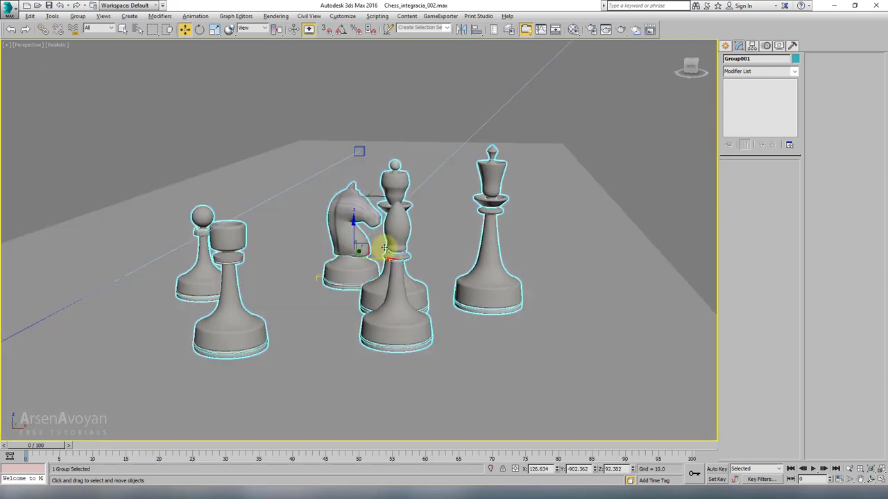
{"action": "middle_click_drag", "start_coordinate": [384, 248], "coordinate": [575, 166], "text": "alt"}
{"action": "scroll", "coordinate": [452, 257], "scroll_direction": "down", "scroll_amount": 6}
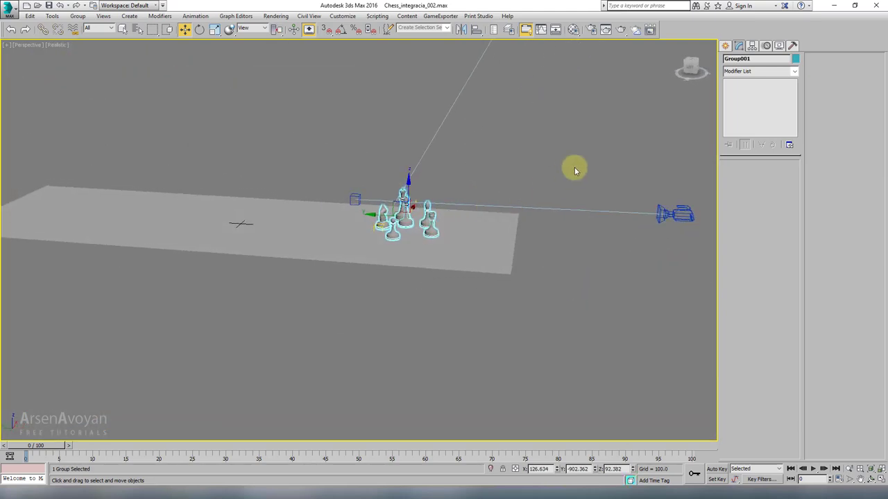
- Hide all lights and cameras in the scene by category
{"action": "left_click_drag", "start_coordinate": [626, 164], "coordinate": [693, 284]}
{"action": "scroll", "coordinate": [572, 265], "scroll_direction": "up", "scroll_amount": 2}
{"action": "scroll", "coordinate": [572, 266], "scroll_direction": "down", "scroll_amount": 4}
{"action": "left_click_drag", "start_coordinate": [581, 139], "coordinate": [492, 189]}
{"action": "left_click", "coordinate": [778, 44]}
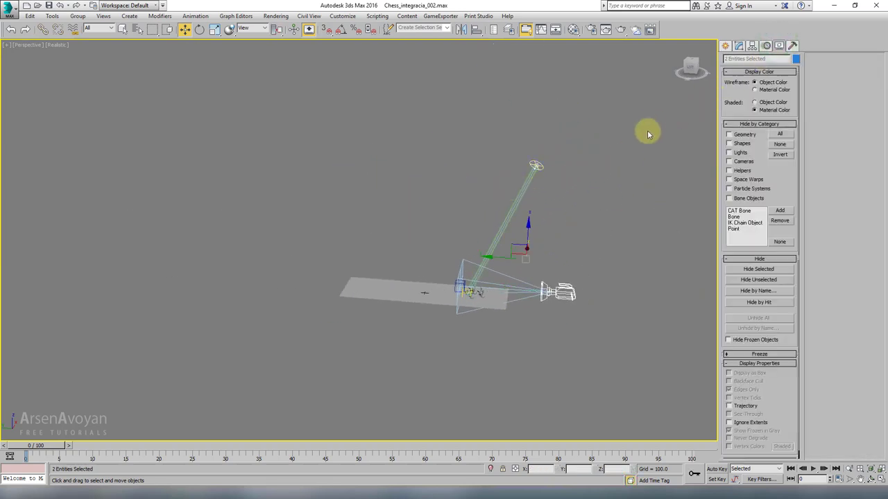
{"action": "left_click", "coordinate": [729, 152]}
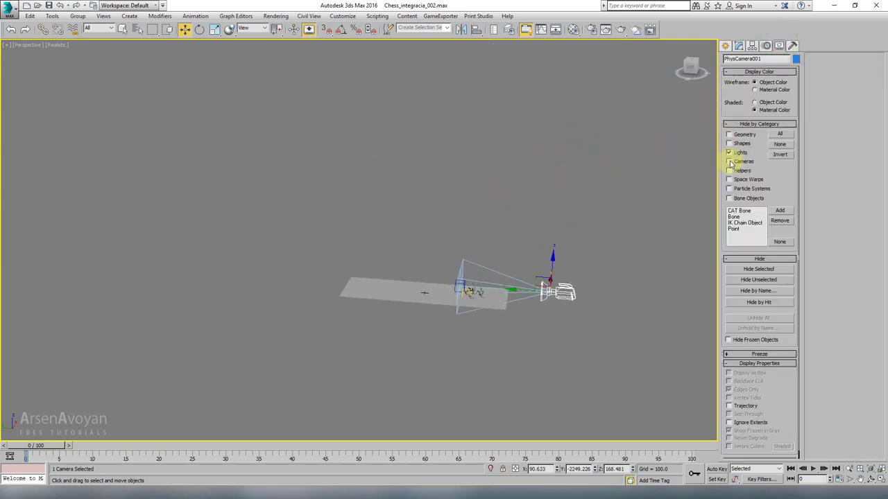
{"action": "left_click", "coordinate": [729, 161]}
- Open the chess piece group so its individual pieces can be edited
{"action": "middle_click_drag", "start_coordinate": [525, 247], "coordinate": [461, 267], "text": "alt"}
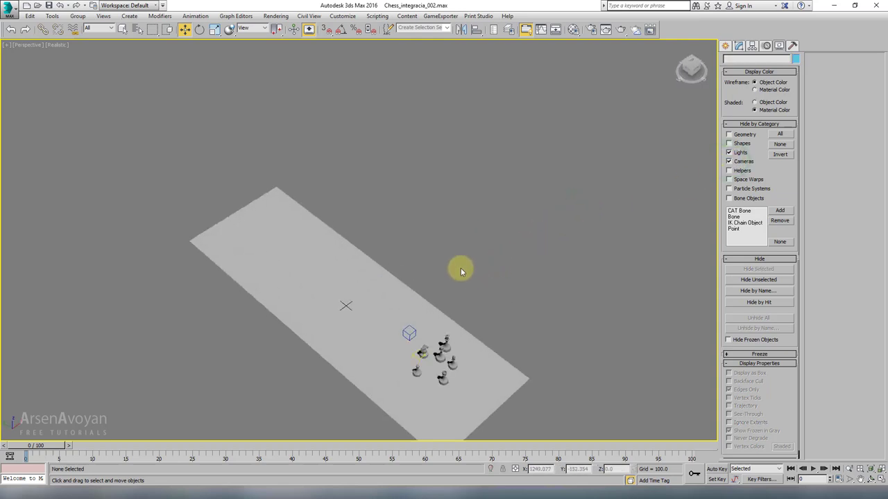
{"action": "scroll", "coordinate": [460, 268], "scroll_direction": "up", "scroll_amount": 3}
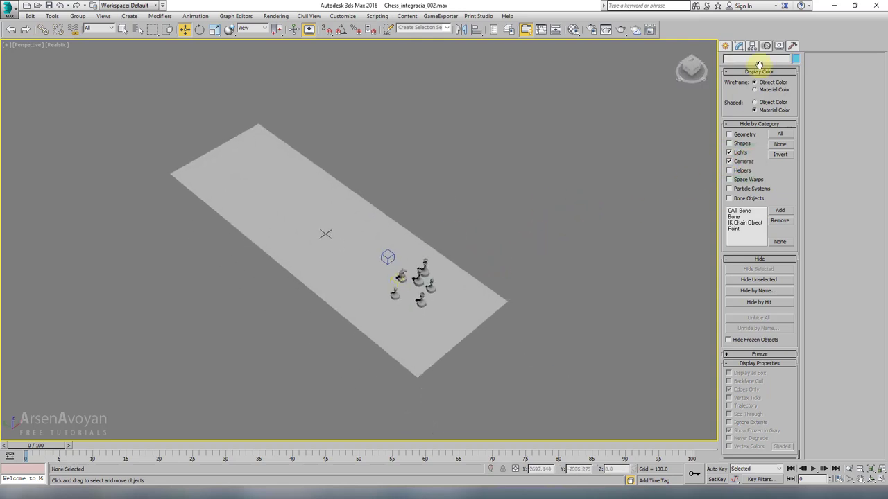
{"action": "left_click", "coordinate": [425, 270]}
{"action": "key", "text": "z"}
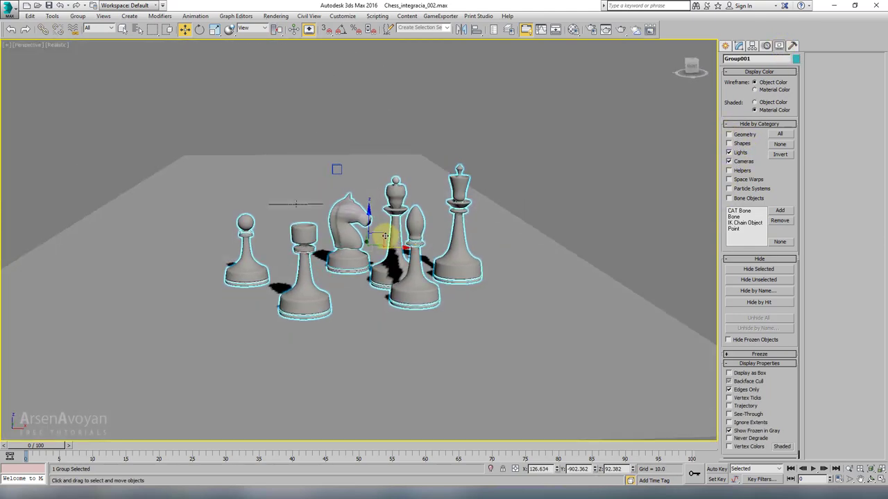
{"action": "left_click", "coordinate": [78, 16]}
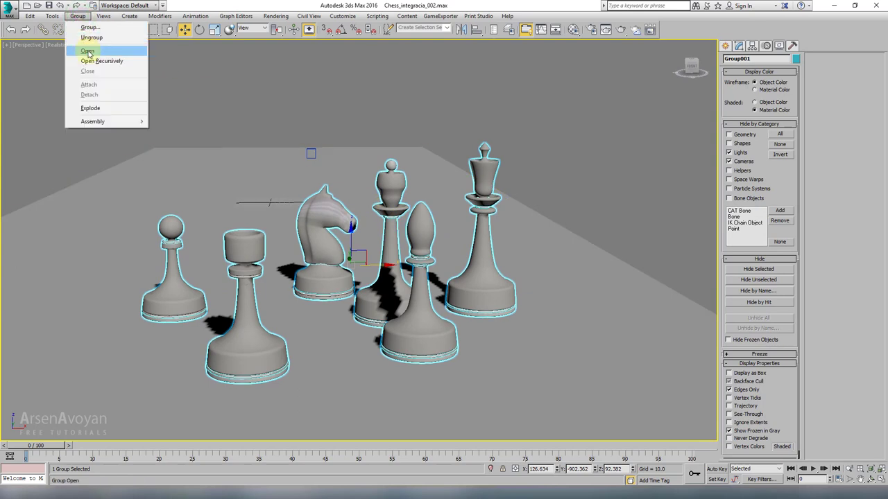
{"action": "left_click", "coordinate": [87, 51]}
- Add a UVW Map modifier with Box mapping to the knight
{"action": "left_click", "coordinate": [316, 253]}
{"action": "left_click", "coordinate": [738, 47]}
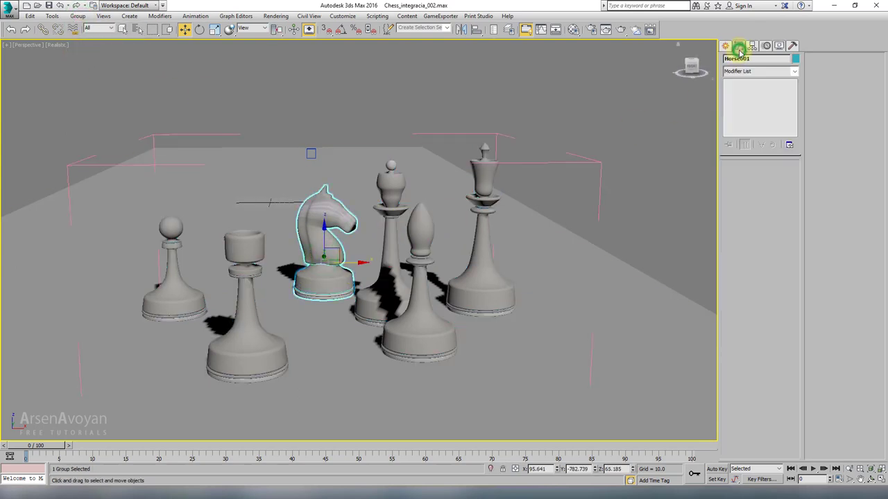
{"action": "left_click", "coordinate": [353, 132]}
{"action": "left_click", "coordinate": [339, 186]}
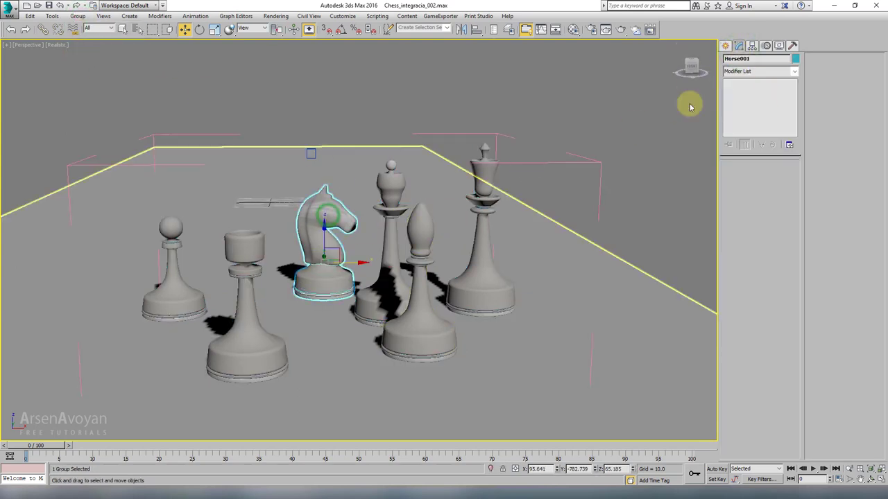
{"action": "left_click", "coordinate": [760, 72]}
{"action": "key", "text": "u"}
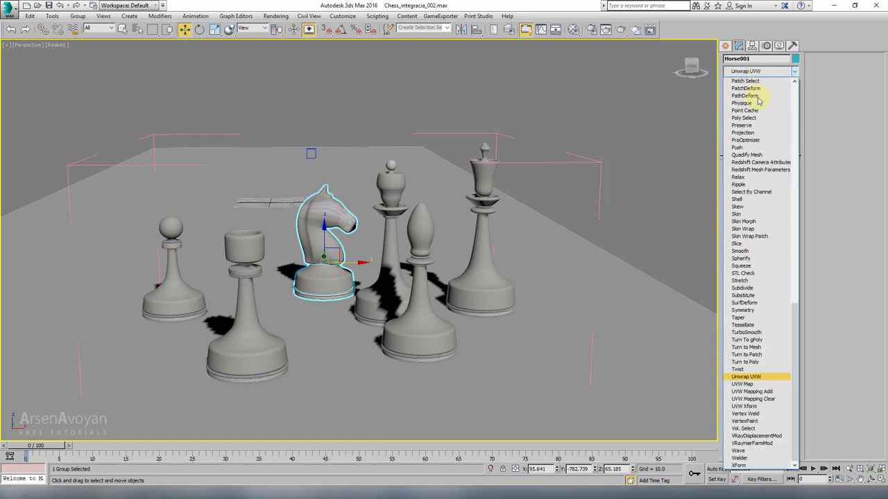
{"action": "left_click", "coordinate": [743, 385]}
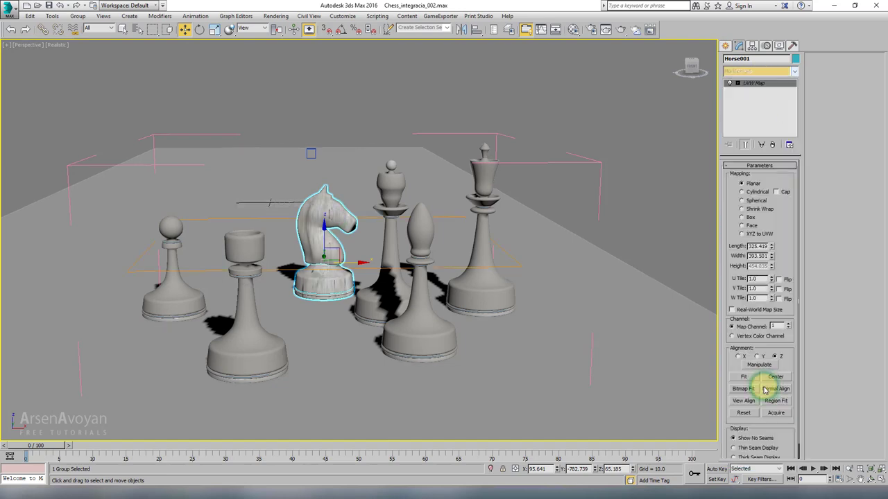
{"action": "left_click", "coordinate": [747, 219]}
- Scale the knight's UVW Map gizmo down uniformly until it more closely surrounds the piece
{"action": "scroll", "coordinate": [478, 243], "scroll_direction": "down", "scroll_amount": 4}
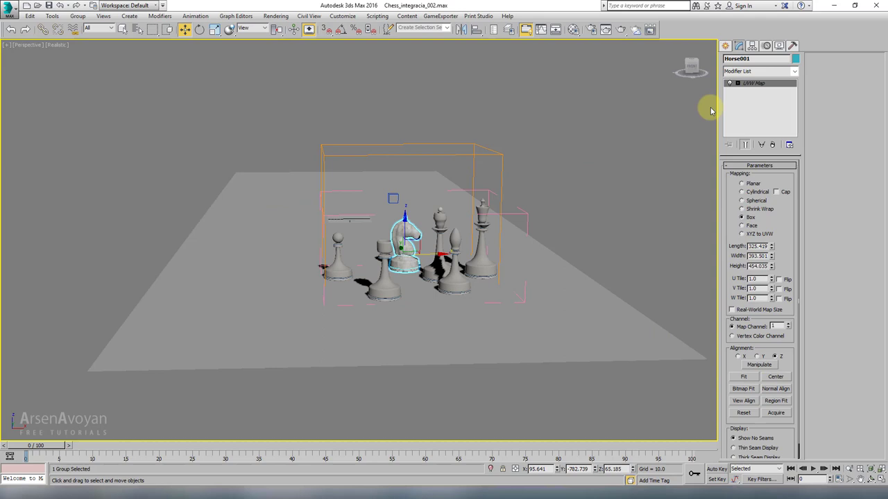
{"action": "left_click", "coordinate": [740, 87]}
{"action": "left_click", "coordinate": [744, 92]}
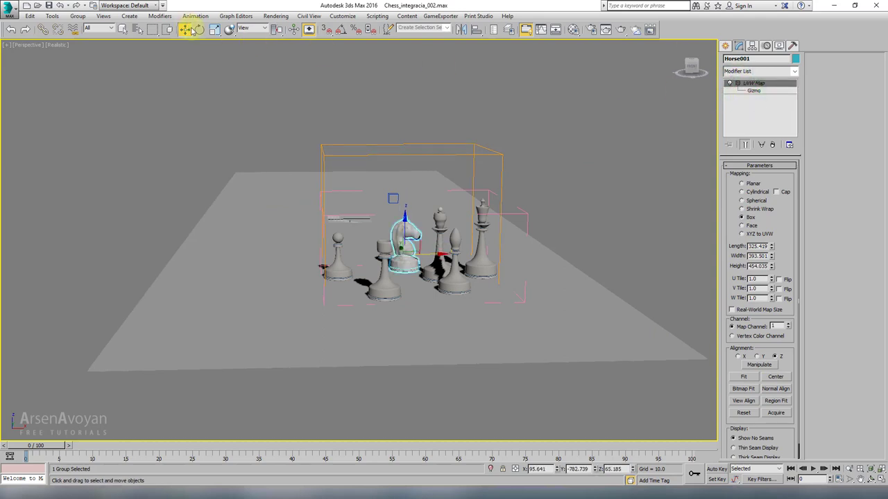
{"action": "left_click", "coordinate": [214, 29]}
{"action": "left_click", "coordinate": [756, 91]}
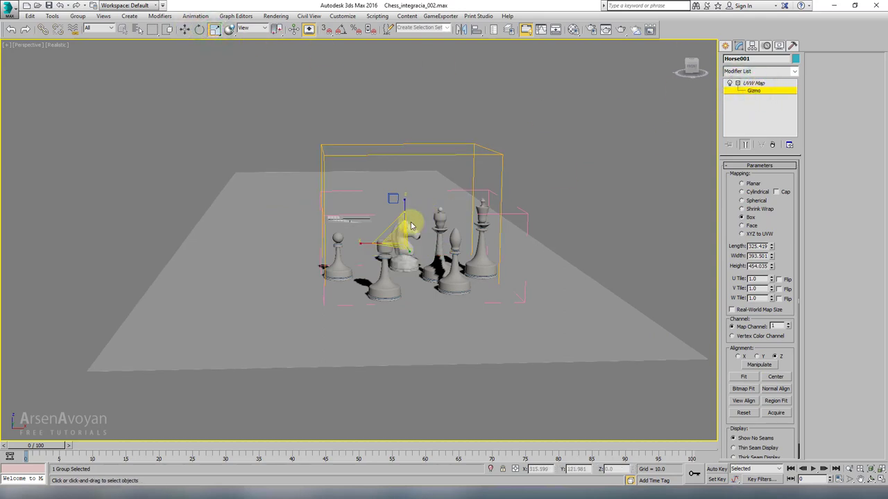
{"action": "left_click_drag", "start_coordinate": [410, 226], "coordinate": [397, 331]}
{"action": "key", "text": "z"}
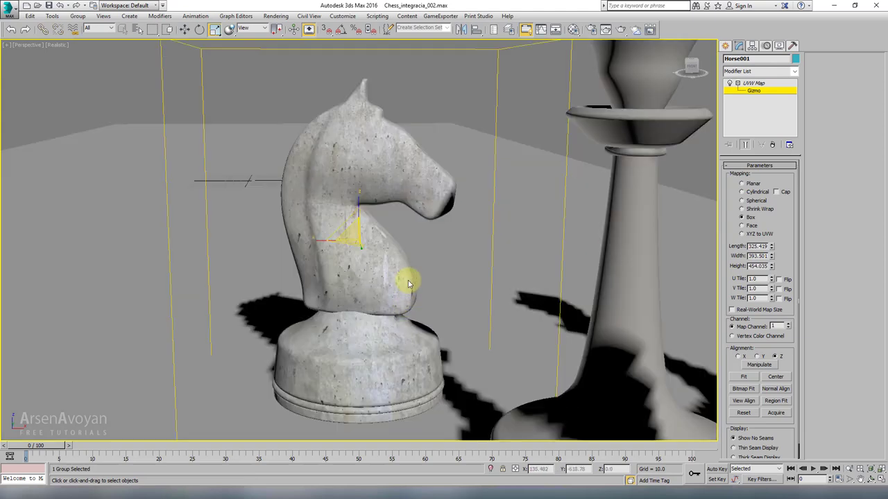
{"action": "key", "text": "shift+z"}
{"action": "key", "text": "shift+z"}
{"action": "key", "text": "shift+z"}
{"action": "key", "text": "shift+z"}
{"action": "key", "text": "shift+z"}
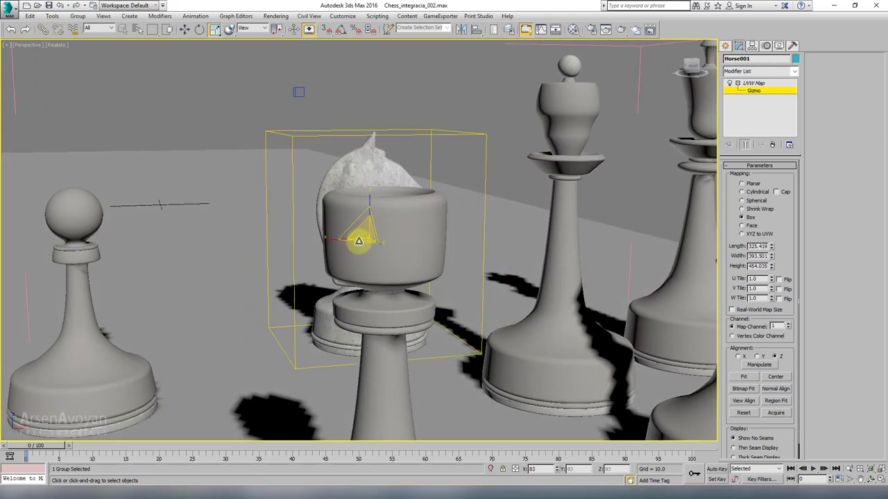
{"action": "mouse_move", "coordinate": [367, 241]}
{"action": "left_mouse_down"}
{"action": "mouse_move", "coordinate": [362, 204]}
{"action": "mouse_move", "coordinate": [363, 298]}
{"action": "mouse_move", "coordinate": [363, 234]}
{"action": "mouse_move", "coordinate": [371, 237]}
{"action": "left_mouse_up"}
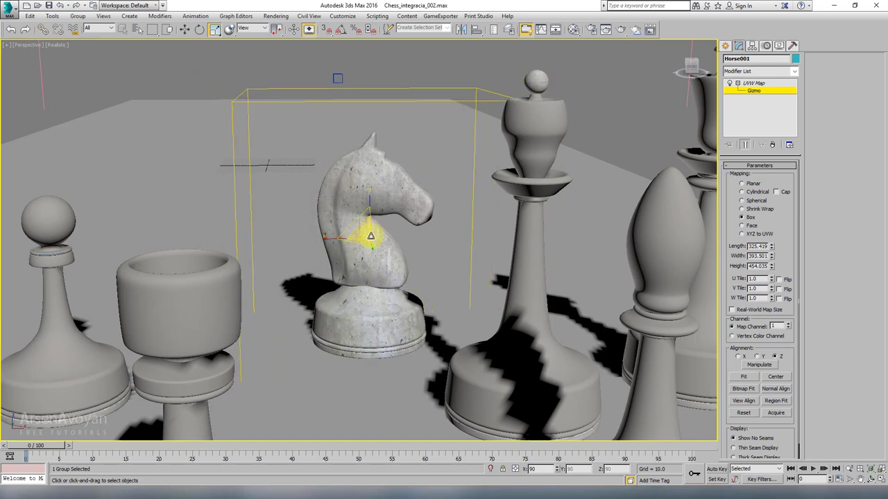
- Move the knight's UVW Map gizmo about 32 units along X and leave gizmo editing
{"action": "key", "text": "shift+z"}
{"action": "key", "text": "shift+z"}
{"action": "key", "text": "shift+z"}
{"action": "right_click", "coordinate": [407, 258]}
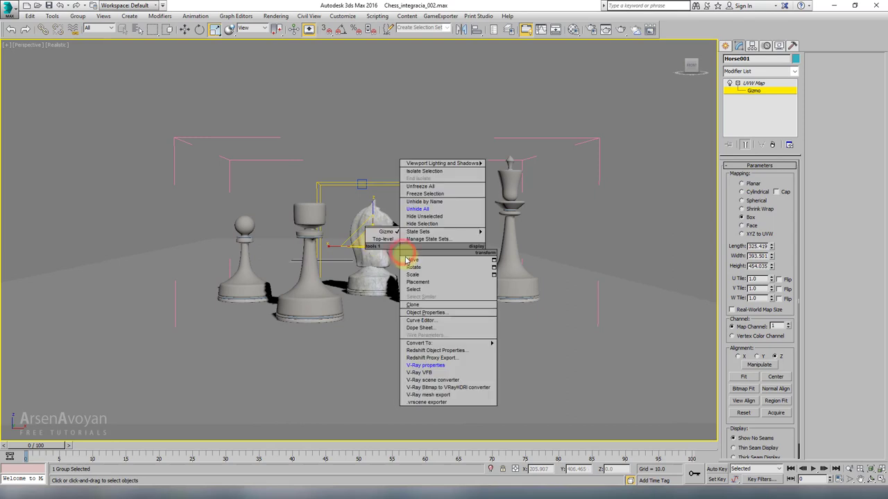
{"action": "left_click", "coordinate": [411, 259]}
{"action": "left_click_drag", "start_coordinate": [410, 251], "coordinate": [433, 252]}
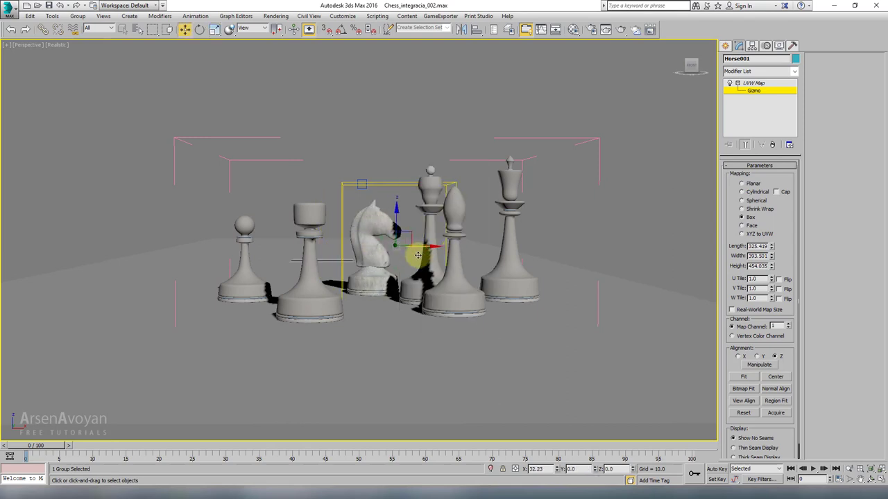
{"action": "left_click", "coordinate": [752, 83]}
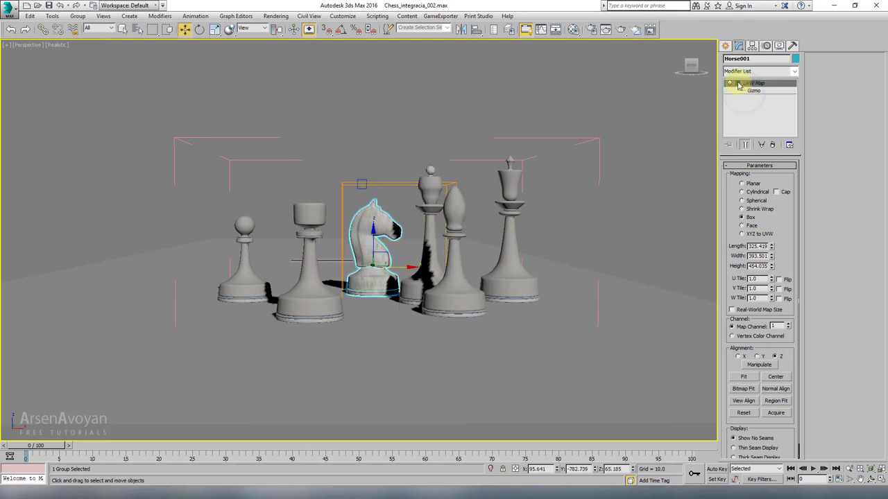
- Add a UVW Map modifier with Box mapping to the queen
{"action": "left_click", "coordinate": [435, 186]}
{"action": "left_click", "coordinate": [750, 72]}
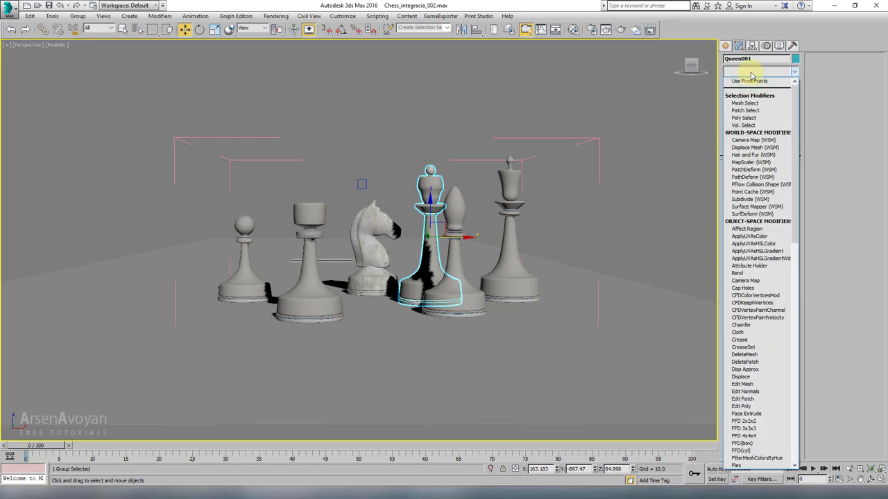
{"action": "key", "text": "u"}
{"action": "left_click", "coordinate": [742, 385]}
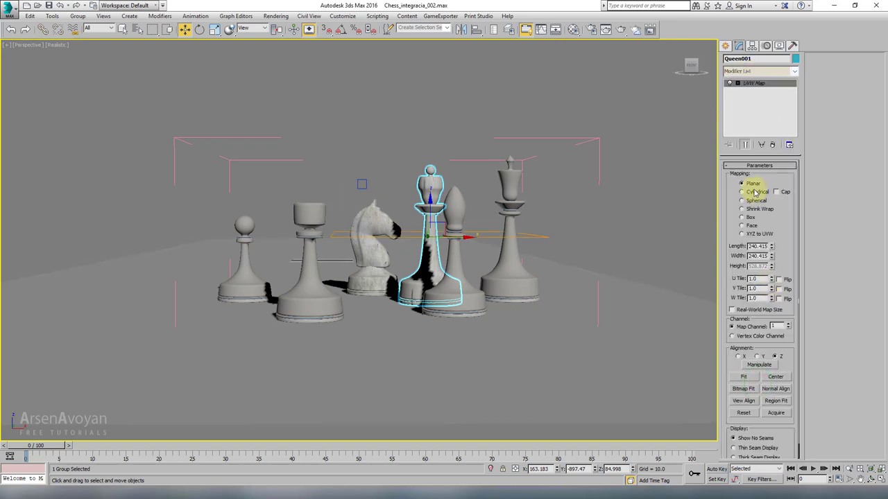
{"action": "left_click", "coordinate": [742, 217]}
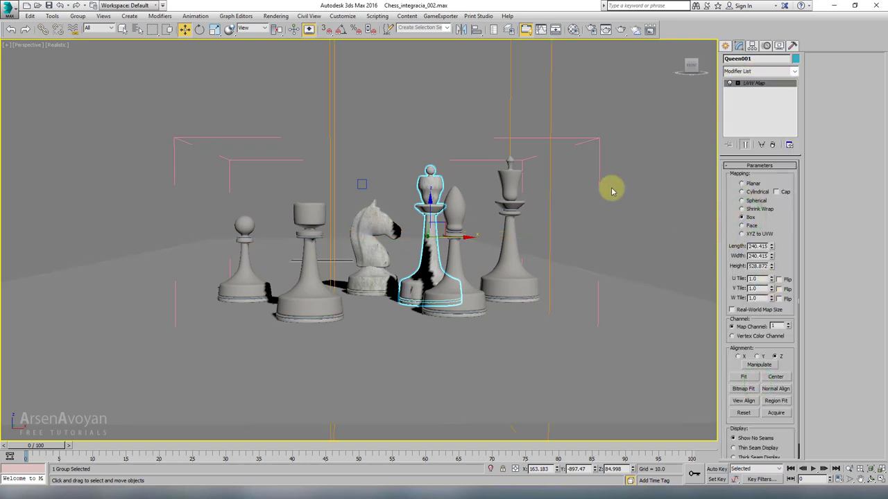
- Activate the queen's UVW Map gizmo and bitmap-fit it to the proportions of ConcreteBare0173_3_M.jpg
{"action": "left_click", "coordinate": [753, 91]}
{"action": "middle_click_drag", "start_coordinate": [505, 181], "coordinate": [542, 217], "text": "alt"}
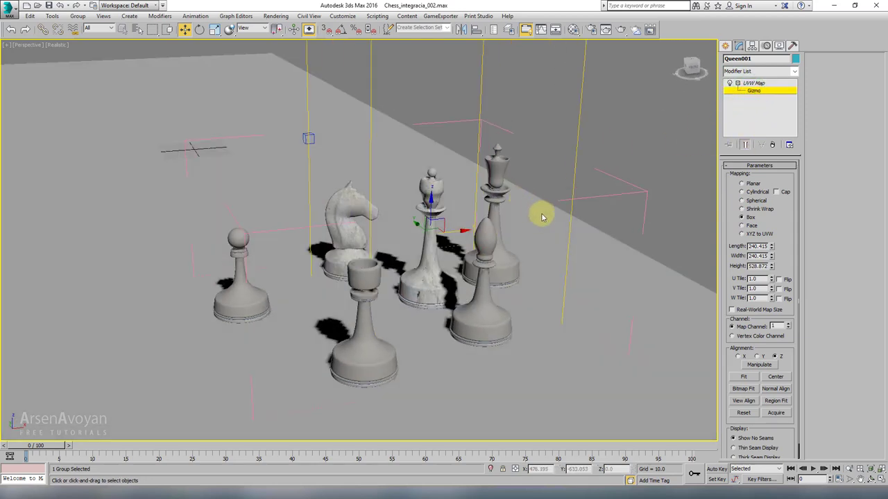
{"action": "mouse_move", "coordinate": [396, 183]}
{"action": "middle_mouse_down", "text": "alt"}
{"action": "mouse_move", "coordinate": [422, 178]}
{"action": "mouse_move", "coordinate": [408, 182]}
{"action": "middle_mouse_up", "text": "alt"}
{"action": "middle_click_drag", "start_coordinate": [414, 213], "coordinate": [426, 186], "text": "alt"}
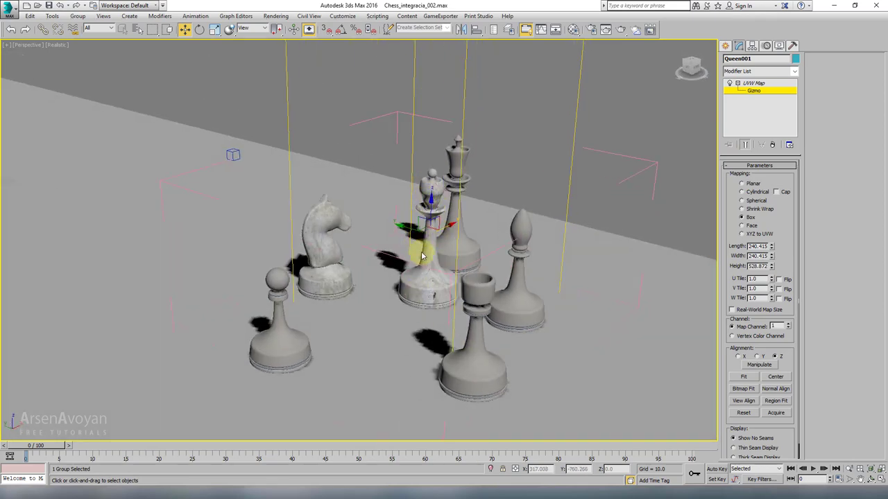
{"action": "middle_click_drag", "start_coordinate": [422, 256], "coordinate": [432, 234], "text": "alt"}
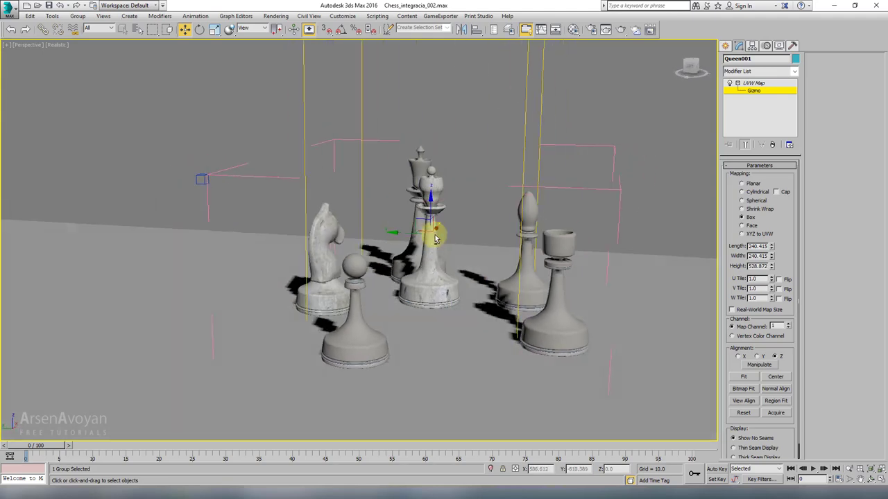
{"action": "scroll", "coordinate": [421, 234], "scroll_direction": "up", "scroll_amount": 10}
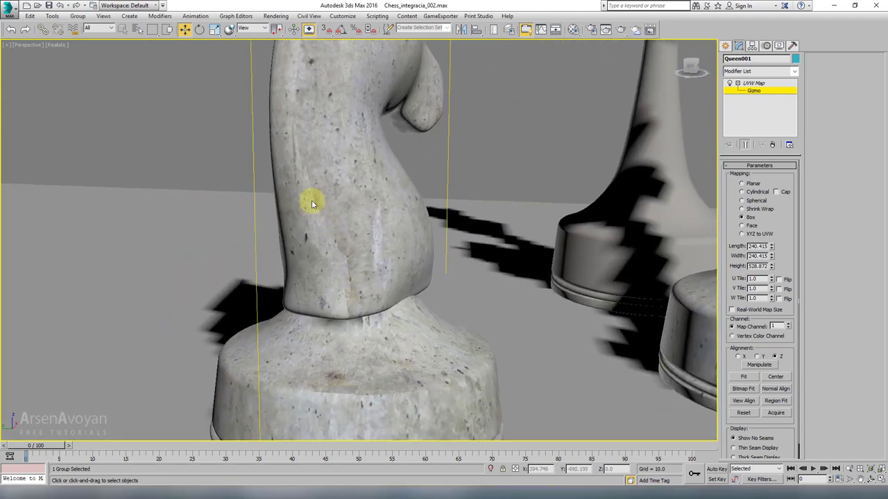
{"action": "scroll", "coordinate": [312, 201], "scroll_direction": "down", "scroll_amount": 10}
{"action": "middle_click_drag", "start_coordinate": [421, 224], "coordinate": [708, 267], "text": "alt"}
{"action": "left_click", "coordinate": [747, 391]}
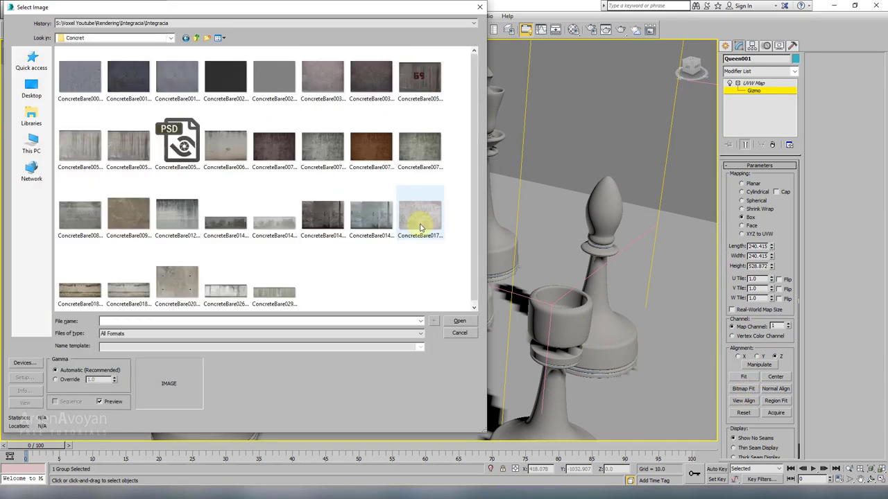
{"action": "left_click", "coordinate": [421, 220]}
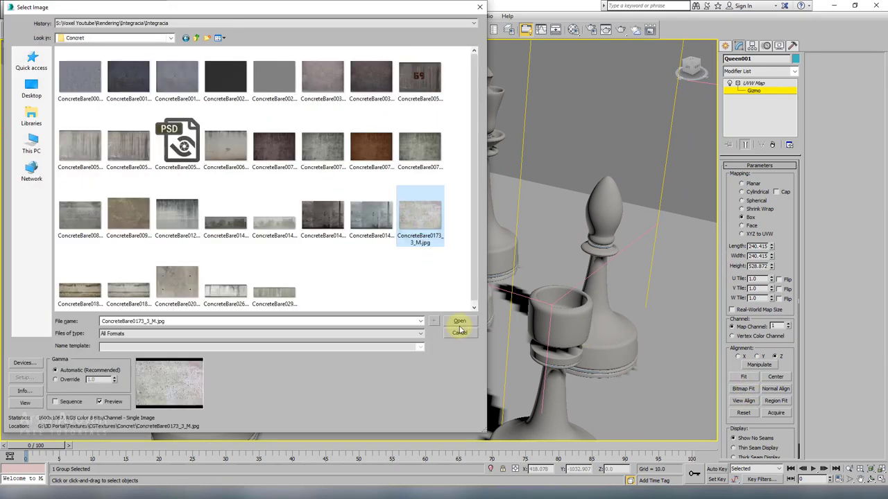
{"action": "left_click", "coordinate": [459, 321]}
{"action": "middle_click_drag", "start_coordinate": [475, 308], "coordinate": [446, 190], "text": "alt"}
- Scale the queen's UVW Map gizmo down uniformly, shift it slightly along X and leave gizmo editing
{"action": "left_click", "coordinate": [213, 30]}
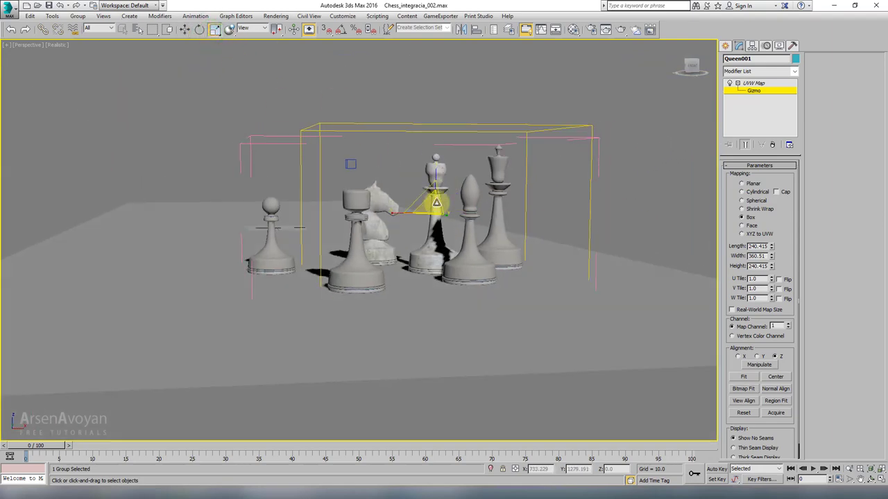
{"action": "left_click_drag", "start_coordinate": [430, 198], "coordinate": [434, 214]}
{"action": "middle_click_drag", "start_coordinate": [433, 214], "coordinate": [643, 95], "text": "alt"}
{"action": "key", "text": "w"}
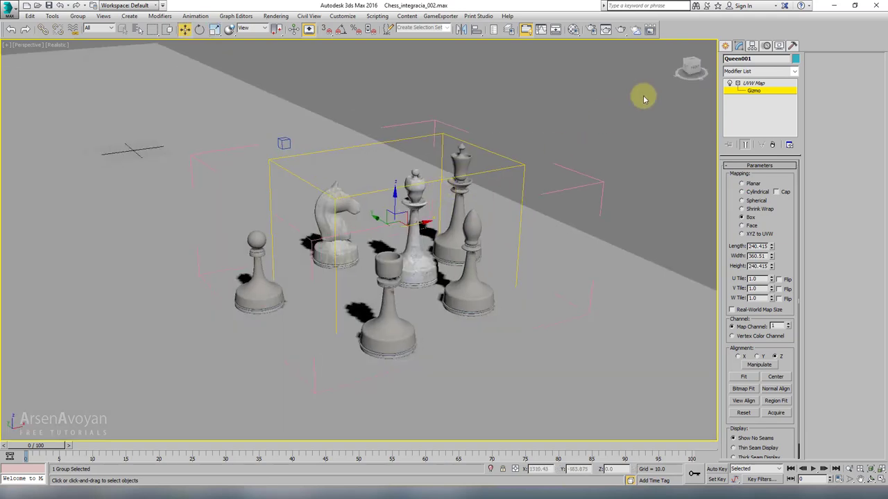
{"action": "left_click", "coordinate": [740, 84]}
{"action": "right_click", "coordinate": [738, 82]}
{"action": "left_click", "coordinate": [783, 125]}
- Add a UVW Map modifier with Box mapping to the king and bitmap-fit it to ConcreteBare0173_3_M.jpg
{"action": "left_click", "coordinate": [459, 194]}
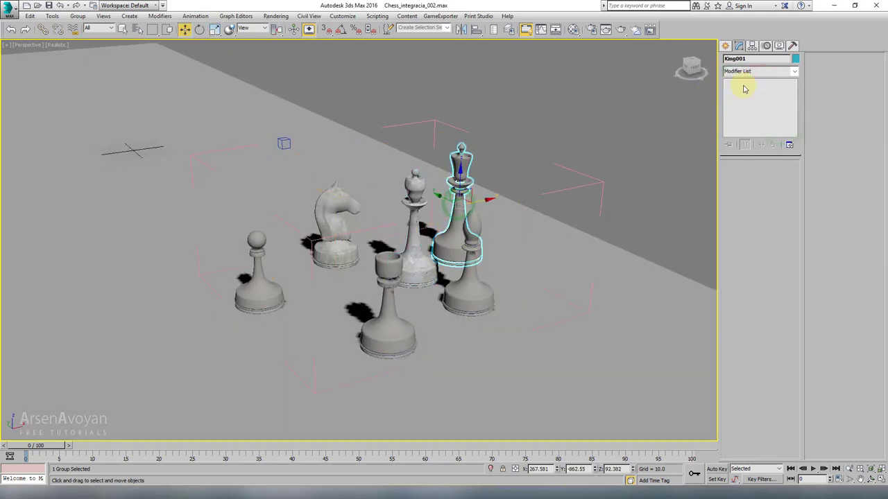
{"action": "left_click", "coordinate": [779, 70]}
{"action": "scroll", "coordinate": [756, 277], "scroll_direction": "down", "scroll_amount": 5}
{"action": "left_click", "coordinate": [734, 372]}
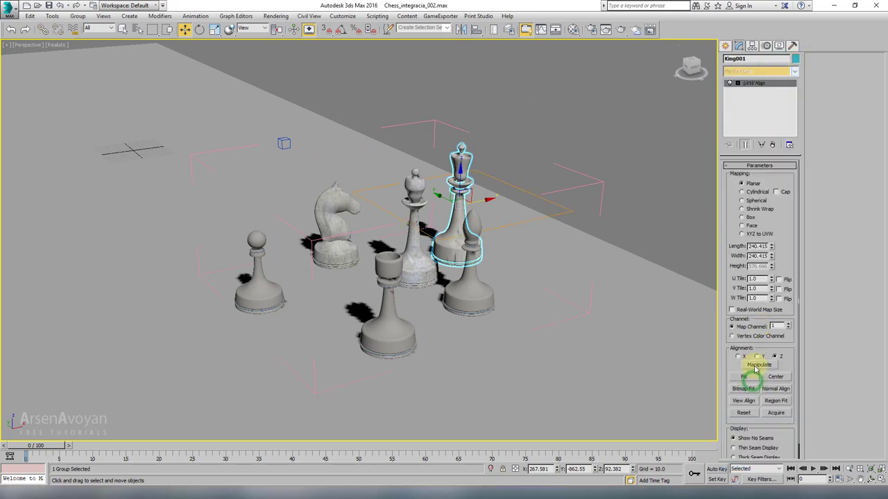
{"action": "left_click", "coordinate": [751, 219]}
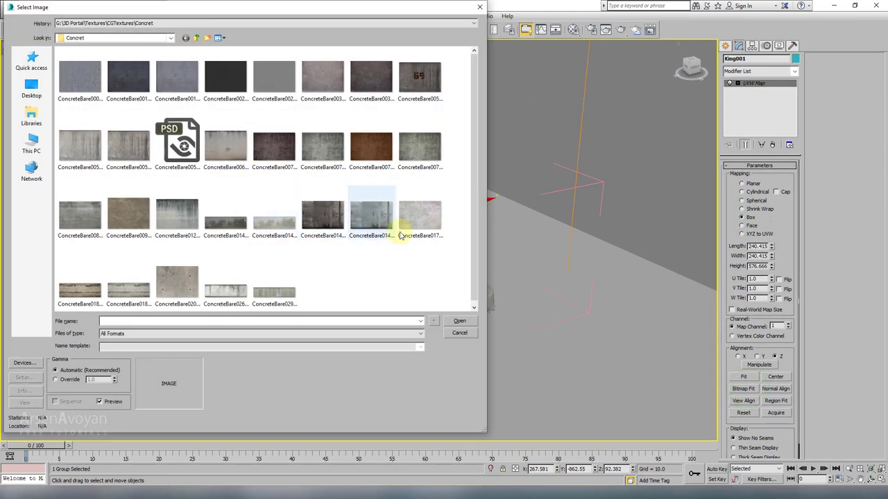
{"action": "double_click", "coordinate": [402, 232]}
{"action": "middle_click_drag", "start_coordinate": [560, 204], "coordinate": [520, 156], "text": "alt"}
- Scale the king's UVW Map gizmo uniformly, shift it along X and leave gizmo editing
{"action": "left_click", "coordinate": [738, 83]}
{"action": "left_click", "coordinate": [753, 91]}
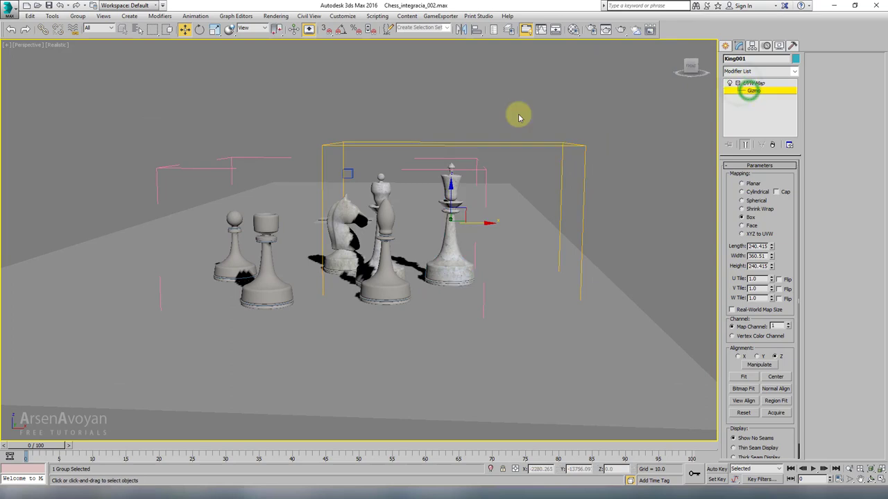
{"action": "left_click", "coordinate": [215, 29]}
{"action": "scroll", "coordinate": [371, 188], "scroll_direction": "up", "scroll_amount": 4}
{"action": "left_click_drag", "start_coordinate": [497, 238], "coordinate": [466, 250]}
{"action": "right_click", "coordinate": [505, 252]}
{"action": "left_click", "coordinate": [525, 264]}
{"action": "middle_click_drag", "start_coordinate": [466, 251], "coordinate": [475, 282], "text": "alt"}
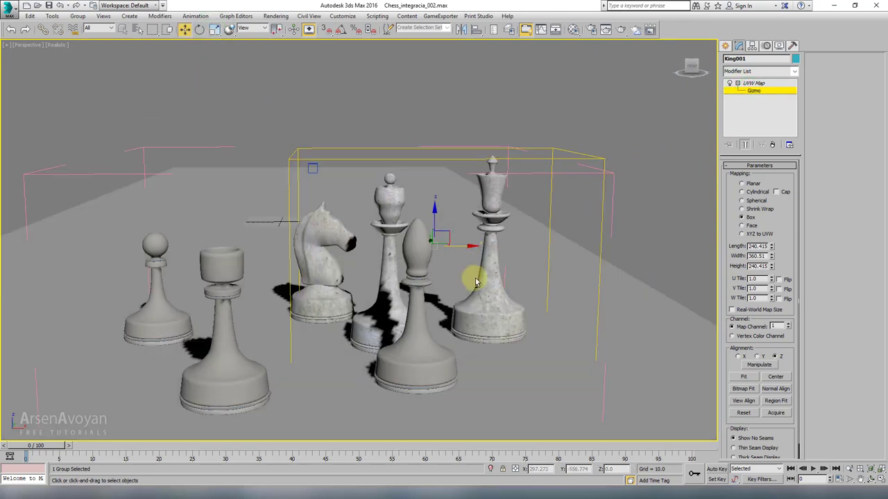
{"action": "left_click", "coordinate": [753, 83]}
- Add a UVW Map modifier with Box mapping to the bishop and bitmap-fit it to ConcreteBare0173_3_M.jpg
{"action": "left_click", "coordinate": [422, 331]}
{"action": "middle_click_drag", "start_coordinate": [421, 331], "coordinate": [444, 326], "text": "alt"}
{"action": "left_click", "coordinate": [765, 72]}
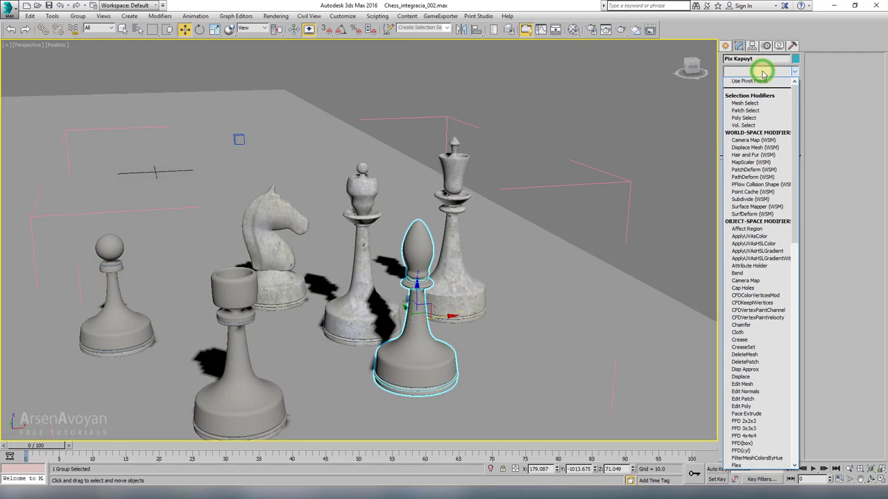
{"action": "key", "text": "u"}
{"action": "left_click", "coordinate": [742, 384]}
{"action": "left_click", "coordinate": [742, 217]}
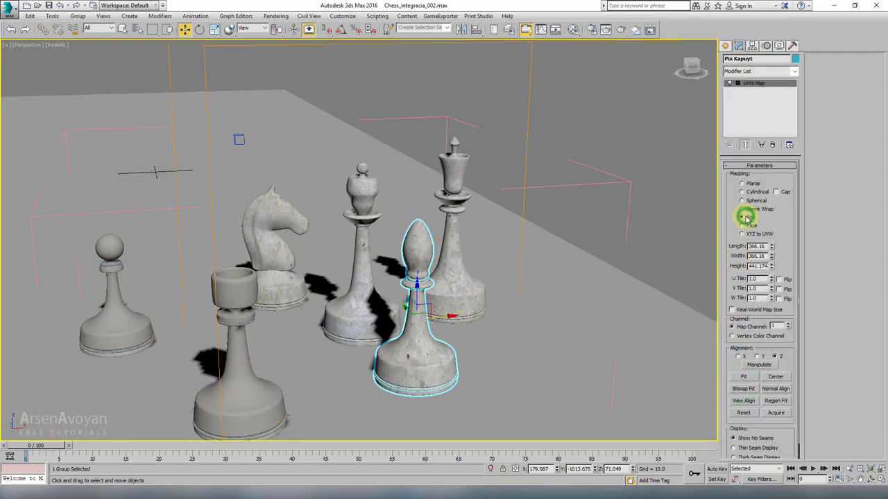
{"action": "left_click", "coordinate": [743, 388]}
{"action": "double_click", "coordinate": [419, 217]}
- Scale the bishop's UVW Map gizmo down uniformly and shift it slightly along X
{"action": "left_click", "coordinate": [753, 91]}
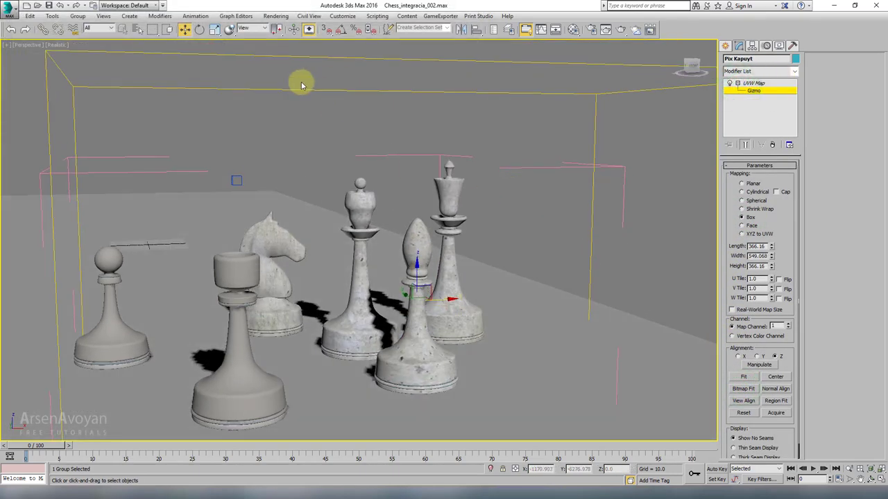
{"action": "left_click", "coordinate": [215, 30]}
{"action": "middle_click_drag", "start_coordinate": [406, 335], "coordinate": [401, 330], "text": "alt"}
{"action": "right_click", "coordinate": [435, 321]}
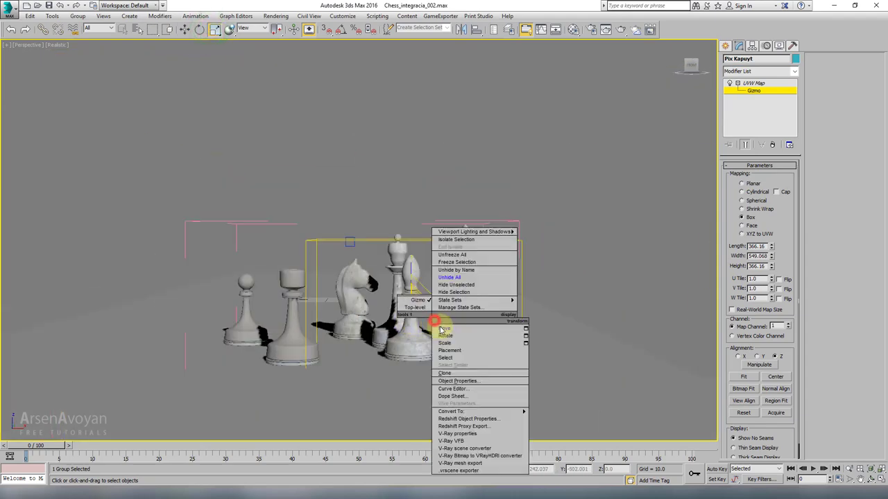
{"action": "left_click", "coordinate": [450, 328]}
{"action": "middle_click_drag", "start_coordinate": [462, 313], "coordinate": [430, 326], "text": "alt"}
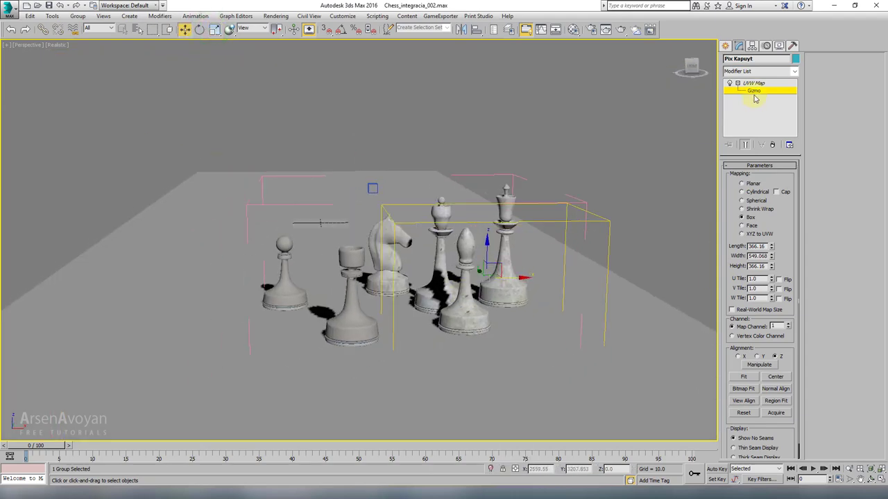
- Add a UVW Map modifier to the rook, bitmap-fit it to ConcreteBare0173_3_M.jpg and set Box mapping
{"action": "left_click", "coordinate": [341, 298]}
{"action": "left_click", "coordinate": [763, 71]}
{"action": "scroll", "coordinate": [761, 323], "scroll_direction": "down", "scroll_amount": 10}
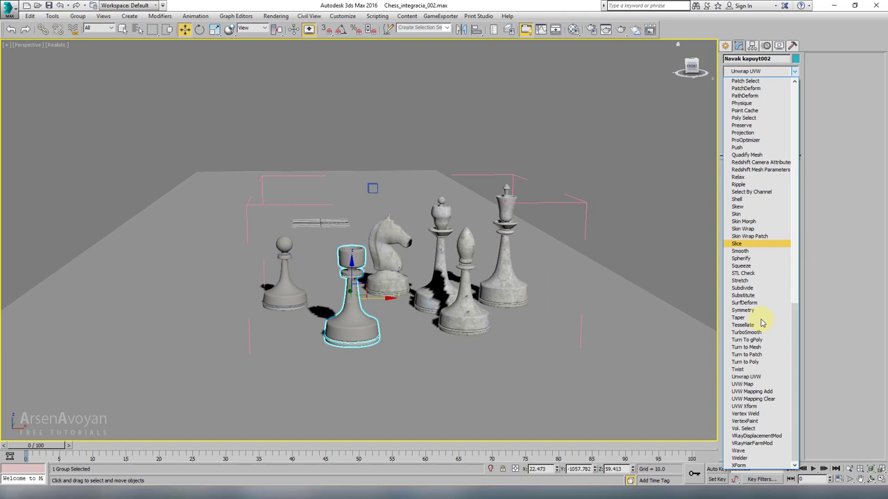
{"action": "left_click", "coordinate": [745, 384]}
{"action": "double_click", "coordinate": [420, 220]}
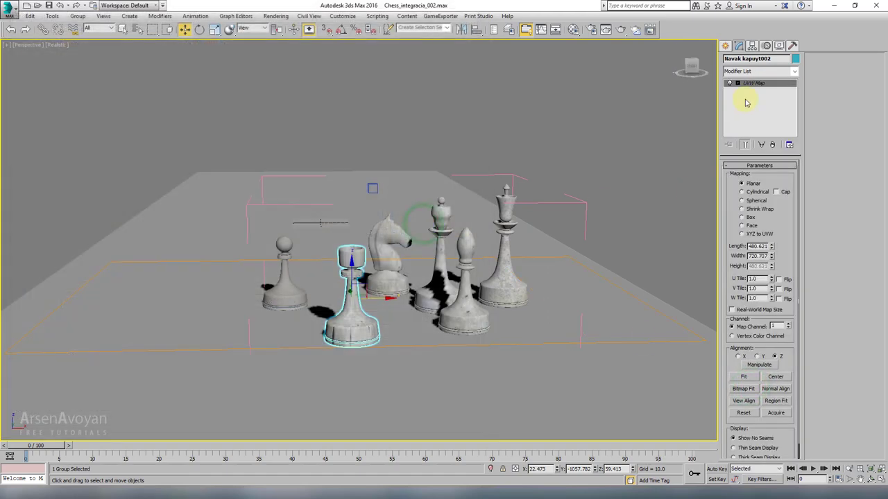
{"action": "left_click", "coordinate": [742, 217]}
- Scale the rook's UVW Map gizmo down uniformly and shift it slightly along X
{"action": "left_click", "coordinate": [737, 82]}
{"action": "left_click", "coordinate": [753, 91]}
{"action": "left_click", "coordinate": [214, 29]}
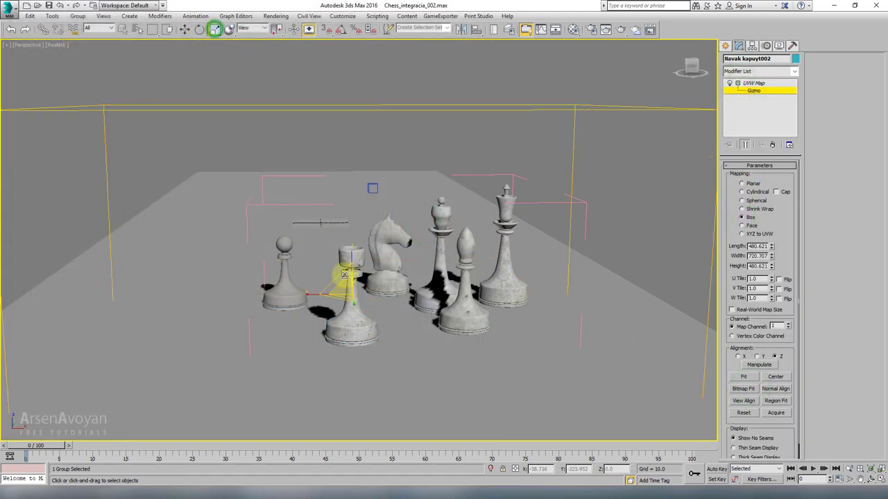
{"action": "middle_click_drag", "start_coordinate": [353, 353], "coordinate": [370, 303], "text": "alt"}
{"action": "key", "text": "w"}
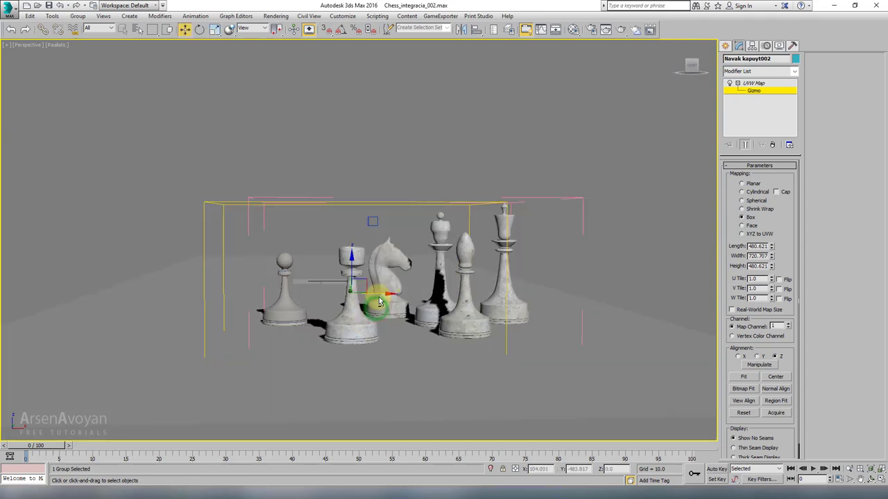
{"action": "left_click_drag", "start_coordinate": [426, 293], "coordinate": [435, 292]}
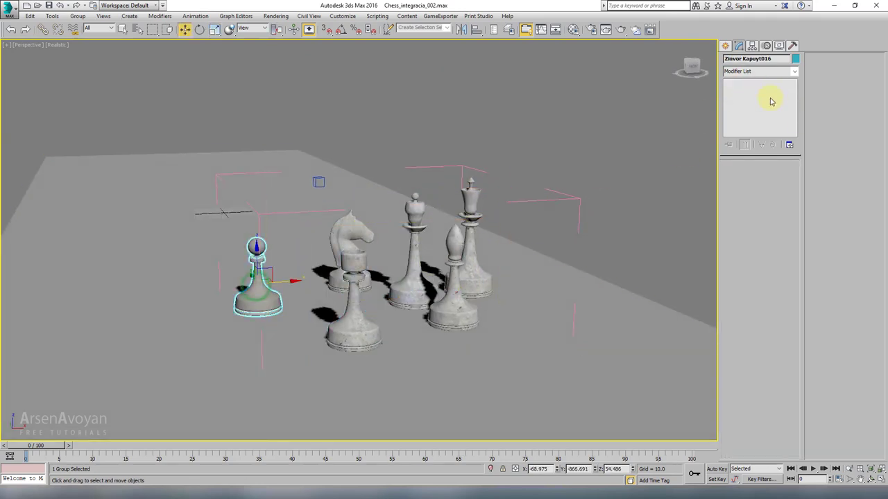
- Add a UVW Map modifier with Box mapping to the pawn and bitmap-fit it to ConcreteBare0173_3_M.jpg
{"action": "left_click", "coordinate": [794, 71]}
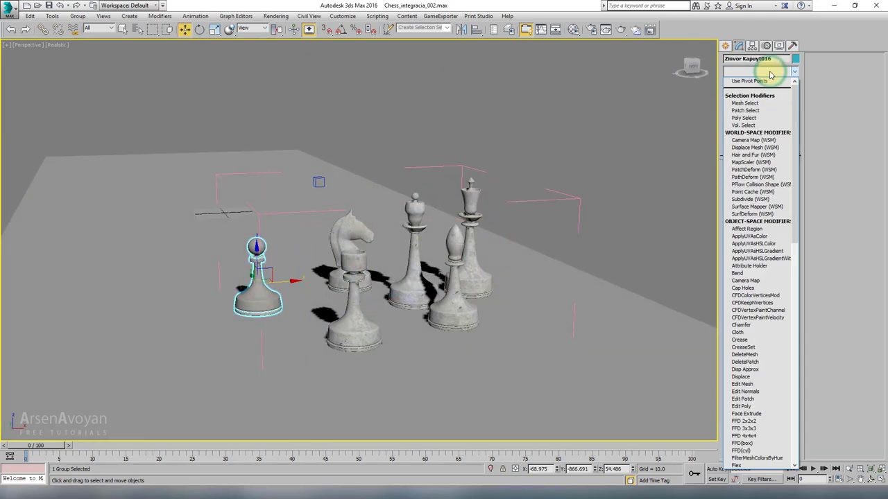
{"action": "scroll", "coordinate": [763, 312], "scroll_direction": "down", "scroll_amount": 5}
{"action": "left_click", "coordinate": [763, 382]}
{"action": "left_click", "coordinate": [749, 219]}
{"action": "left_click", "coordinate": [743, 388]}
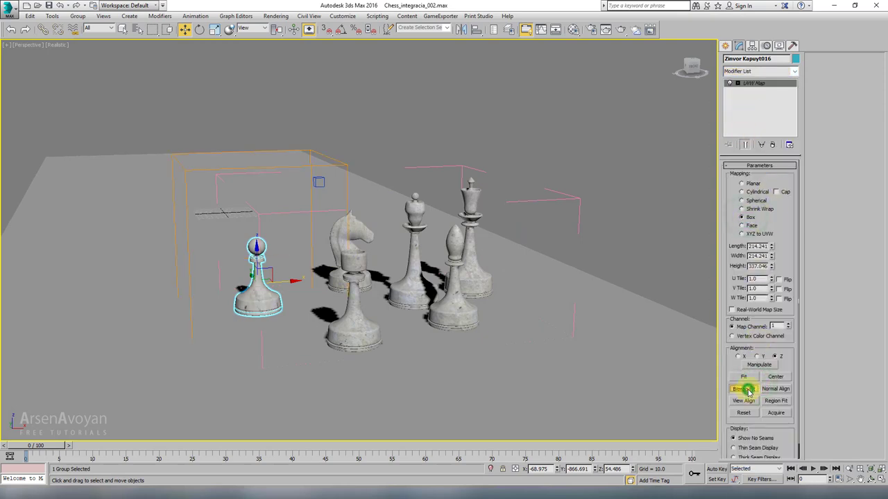
{"action": "double_click", "coordinate": [410, 216]}
- Scale the pawn's UVW Map gizmo down uniformly and leave gizmo editing
{"action": "left_click", "coordinate": [747, 92]}
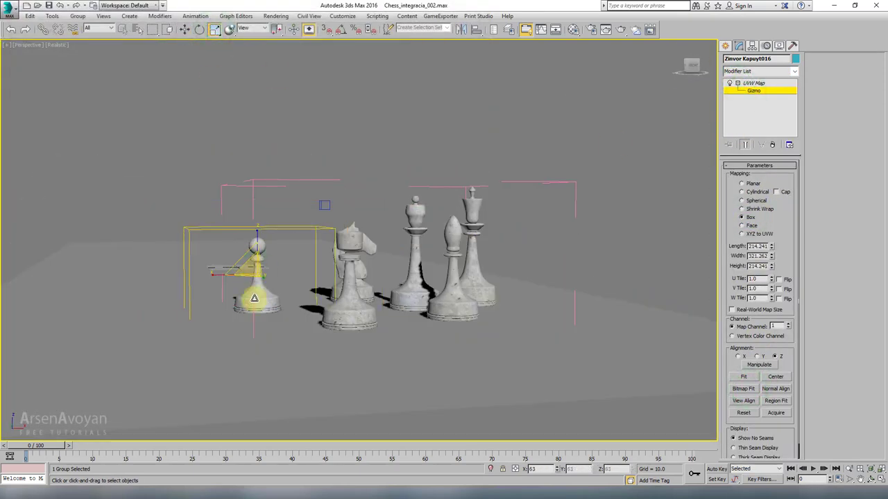
{"action": "right_click", "coordinate": [258, 291]}
{"action": "left_click", "coordinate": [263, 297]}
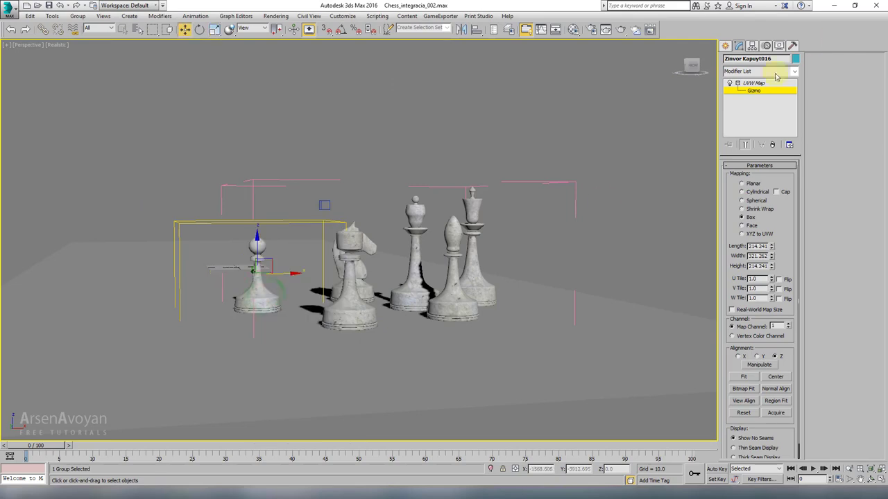
{"action": "left_click", "coordinate": [738, 84]}
- Switch to the PhysCamera001 view, render it with V-Ray and move the frame buffer aside
{"action": "key", "text": "alt+w"}
{"action": "right_click", "coordinate": [561, 290]}
{"action": "key", "text": "alt+w"}
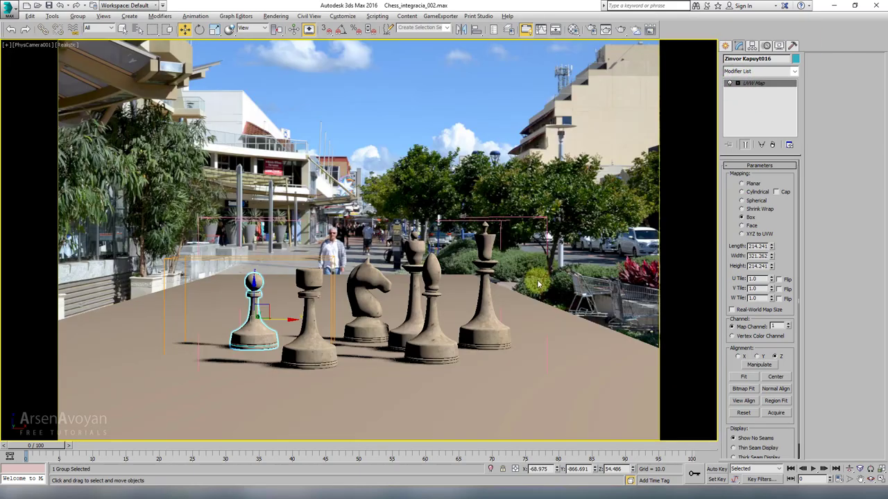
{"action": "key", "text": "shift+q"}
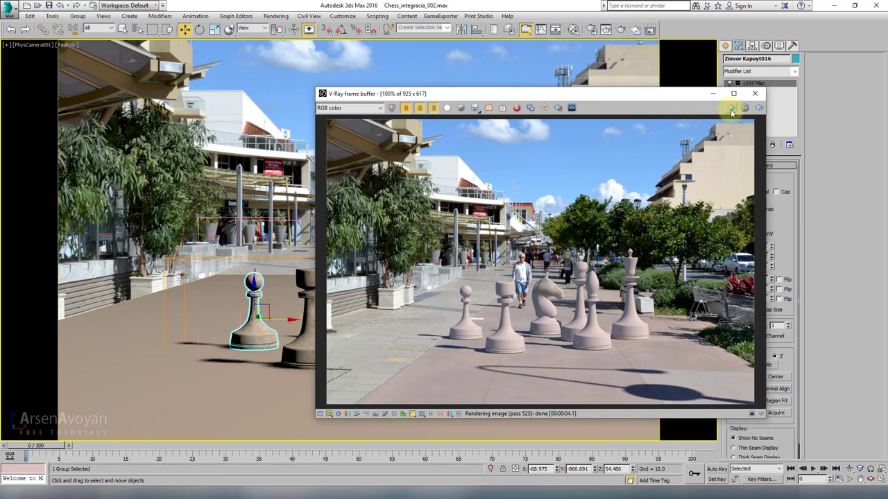
{"action": "left_click", "coordinate": [731, 108]}
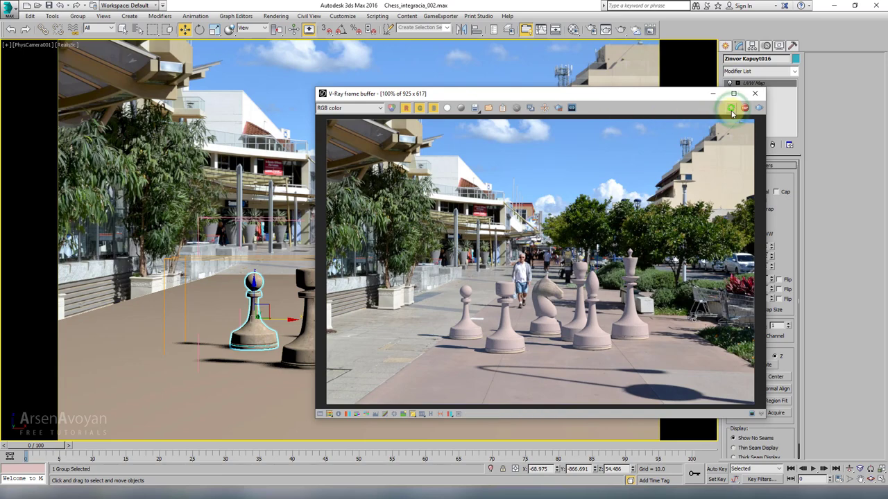
{"action": "left_click_drag", "start_coordinate": [674, 95], "coordinate": [460, 51]}
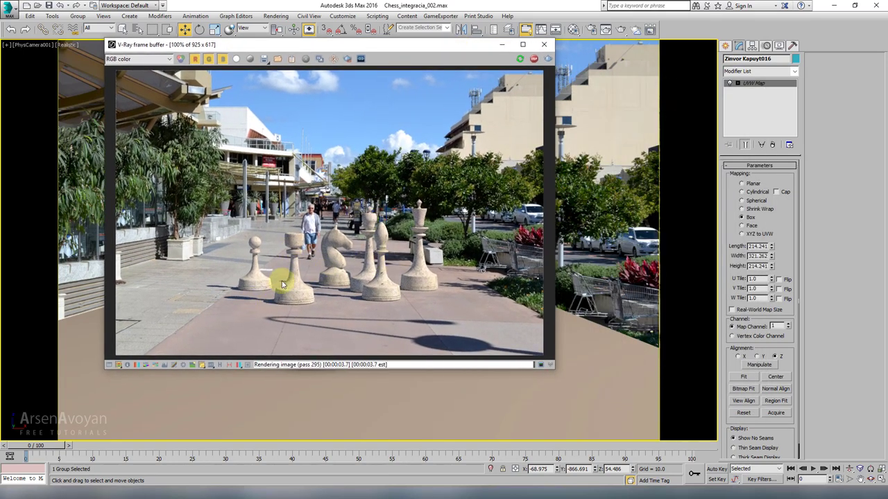
{"action": "left_click_drag", "start_coordinate": [446, 44], "coordinate": [401, 52]}
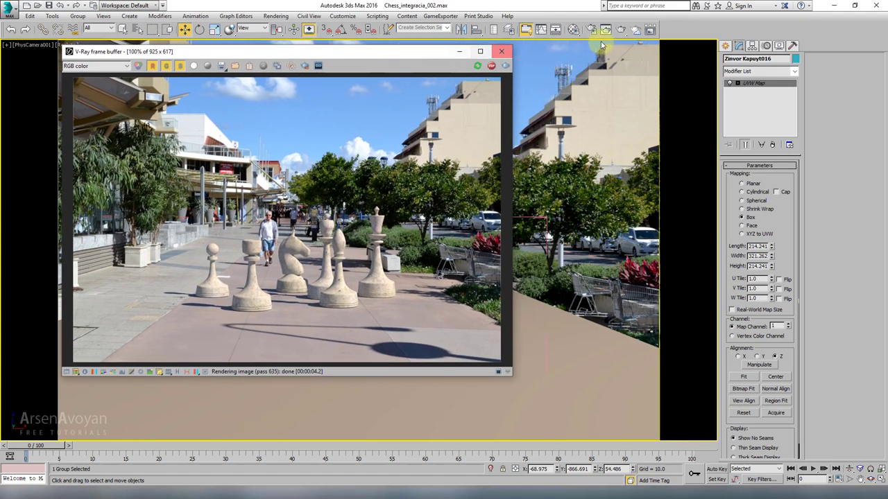
- Copy the Qarer material's ConcreteBare0173_3_M.jpg diffuse map to its Bump slot as an instance
{"action": "left_click", "coordinate": [573, 30]}
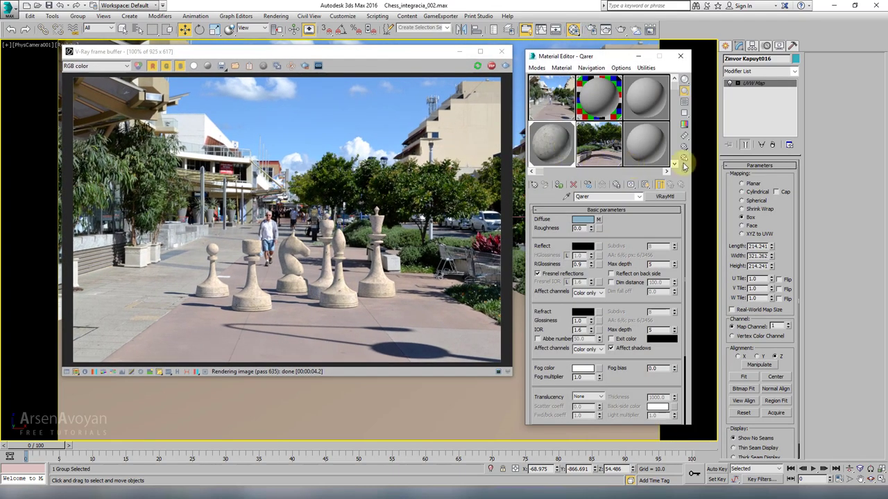
{"action": "scroll", "coordinate": [638, 244], "scroll_direction": "down", "scroll_amount": 5}
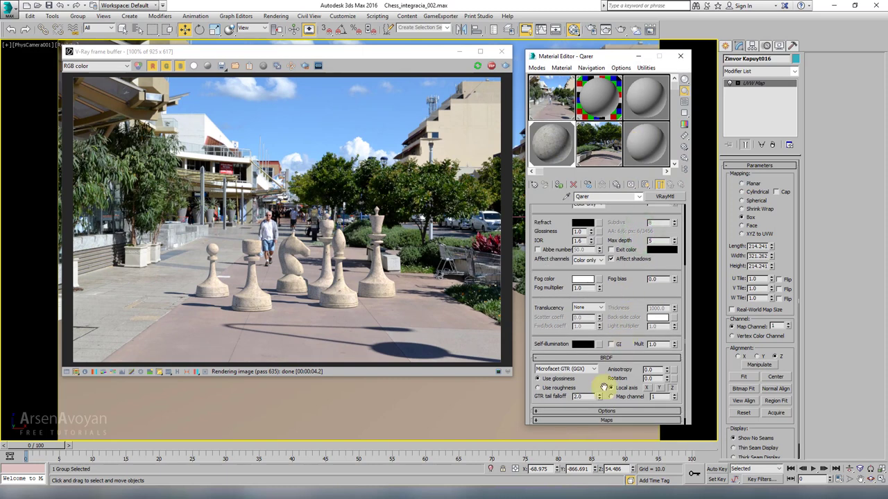
{"action": "left_click", "coordinate": [605, 410]}
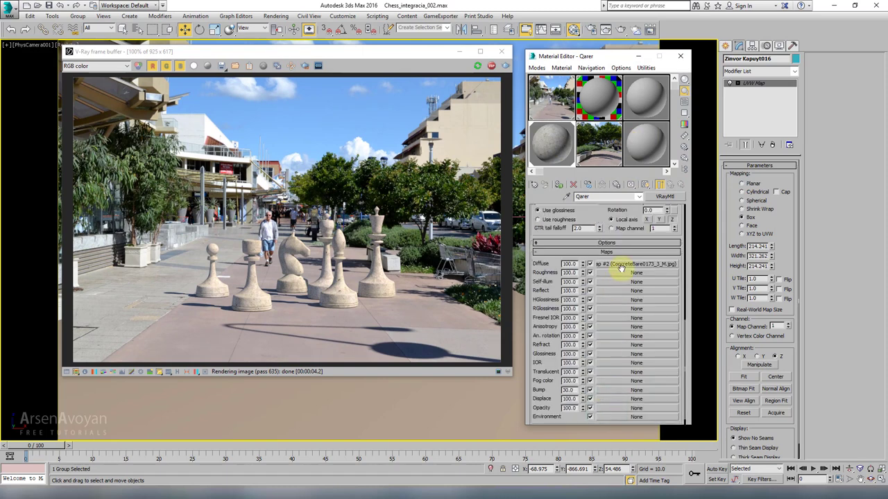
{"action": "left_click_drag", "start_coordinate": [619, 267], "coordinate": [605, 391]}
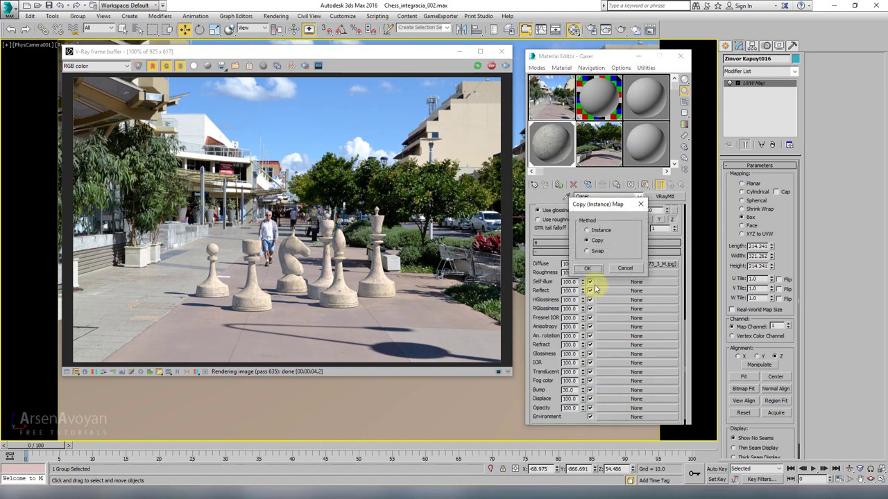
{"action": "left_click", "coordinate": [598, 235]}
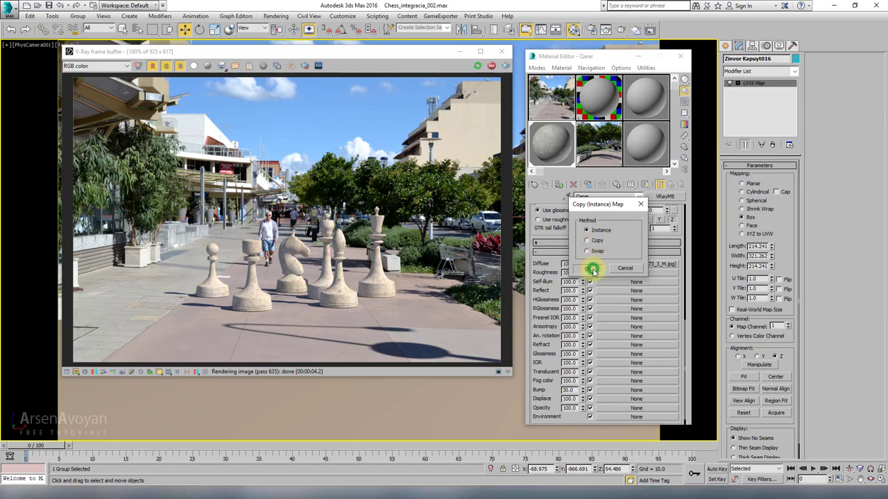
{"action": "left_click", "coordinate": [593, 270]}
- Examine the Qarer material's bump effect on an enlarged sample by toggling the bump map
{"action": "double_click", "coordinate": [552, 143]}
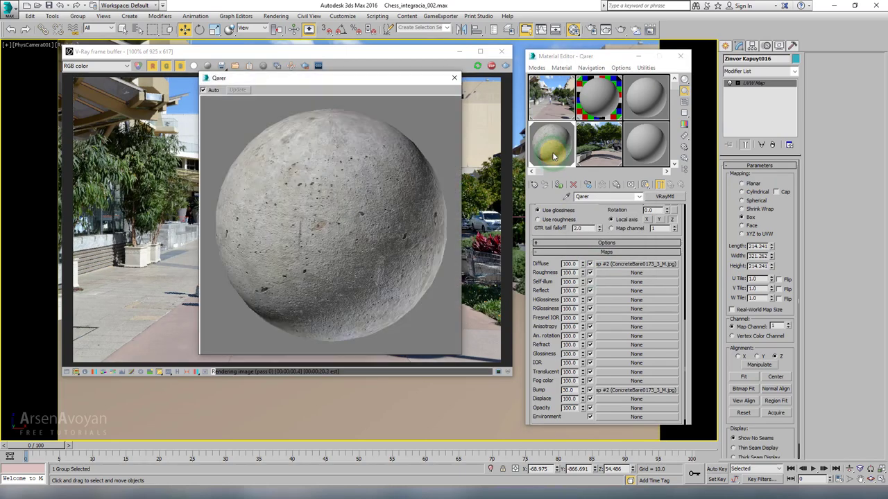
{"action": "left_click", "coordinate": [590, 391]}
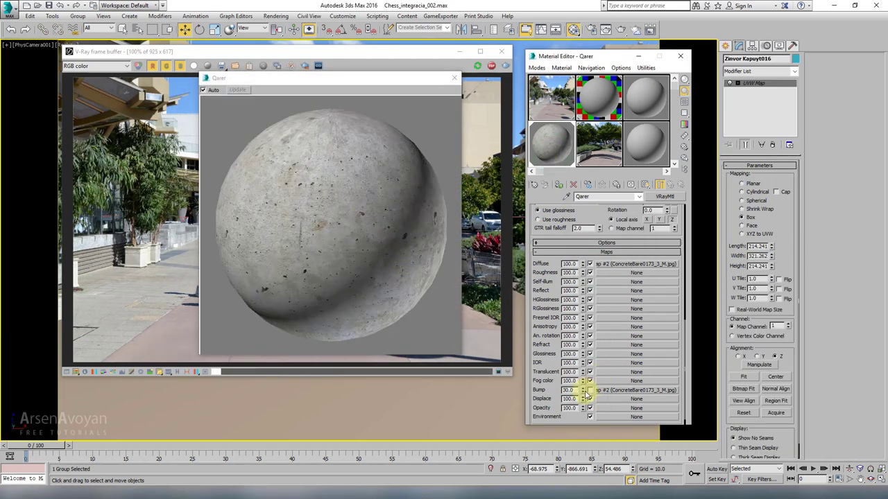
{"action": "left_click", "coordinate": [454, 81]}
- Set the instanced concrete bitmap's filtering to Summed Area and return to the parent material
{"action": "left_click", "coordinate": [631, 263]}
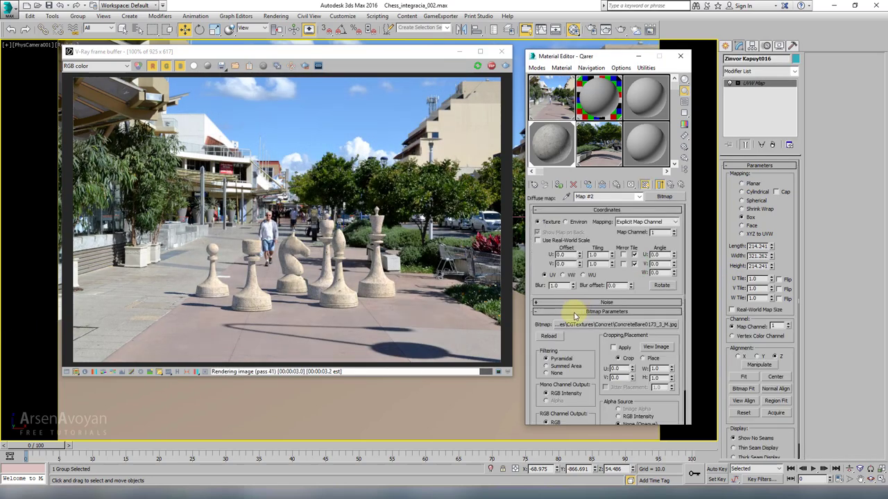
{"action": "left_click", "coordinate": [557, 367]}
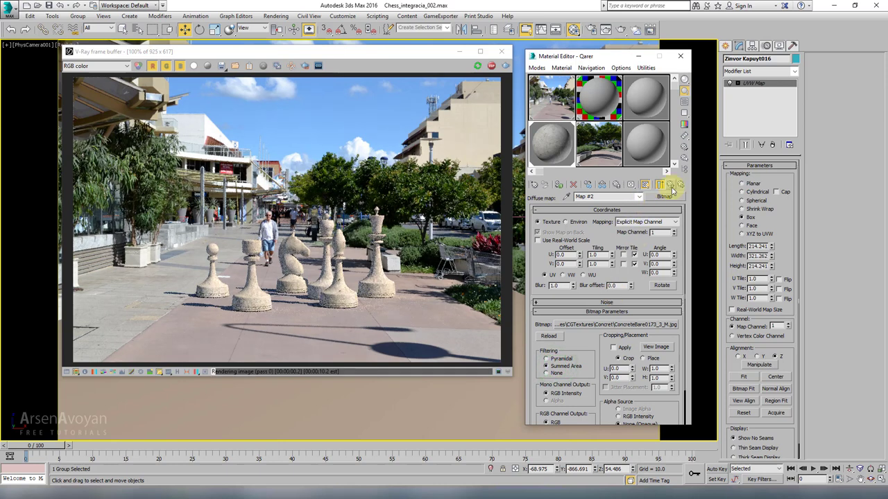
{"action": "left_click", "coordinate": [681, 185]}
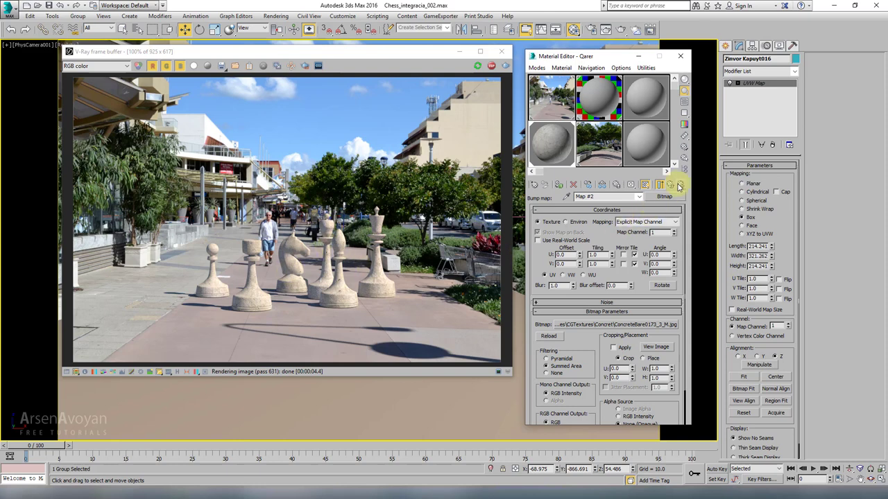
{"action": "left_click", "coordinate": [671, 186]}
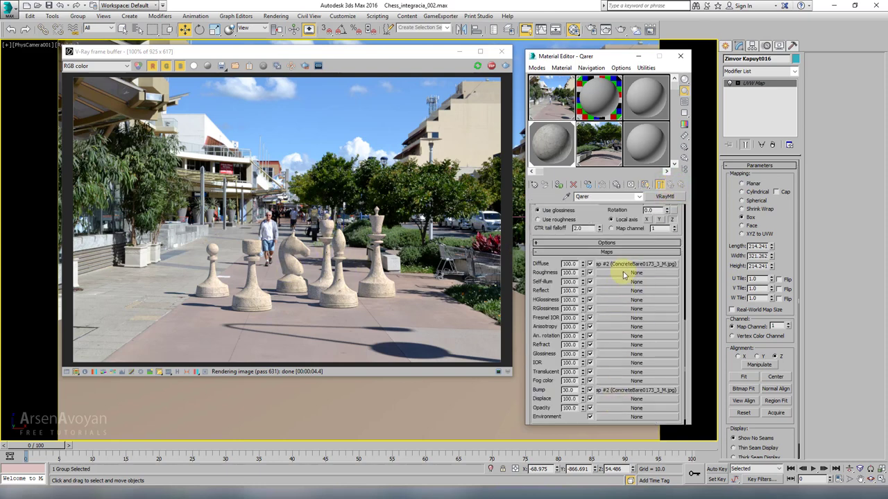
- Make the concrete diffuse bitmap unique and enable the color map in its output settings
{"action": "left_click", "coordinate": [626, 265]}
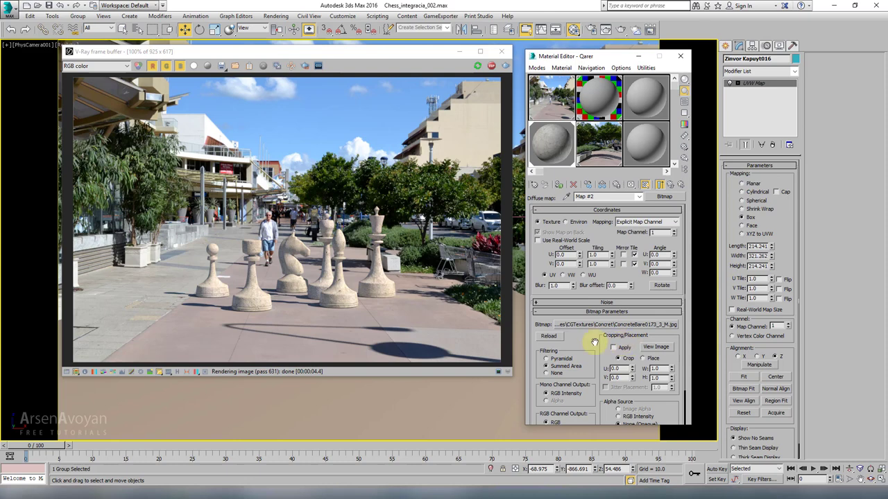
{"action": "scroll", "coordinate": [595, 341], "scroll_direction": "down", "scroll_amount": 2}
{"action": "left_click", "coordinate": [603, 185]}
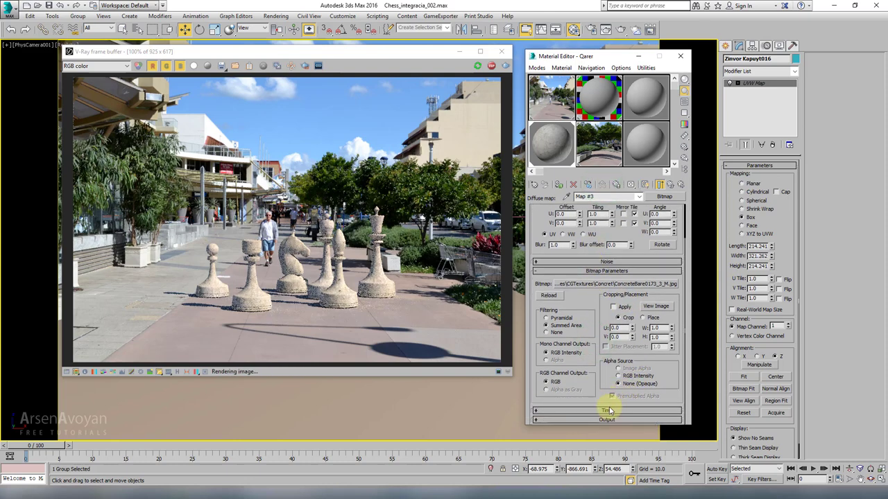
{"action": "left_click", "coordinate": [607, 419]}
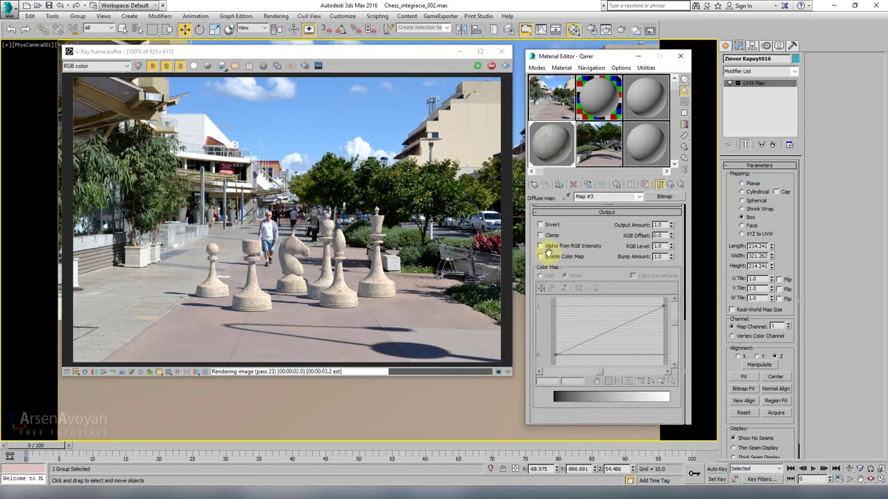
{"action": "left_click", "coordinate": [542, 258]}
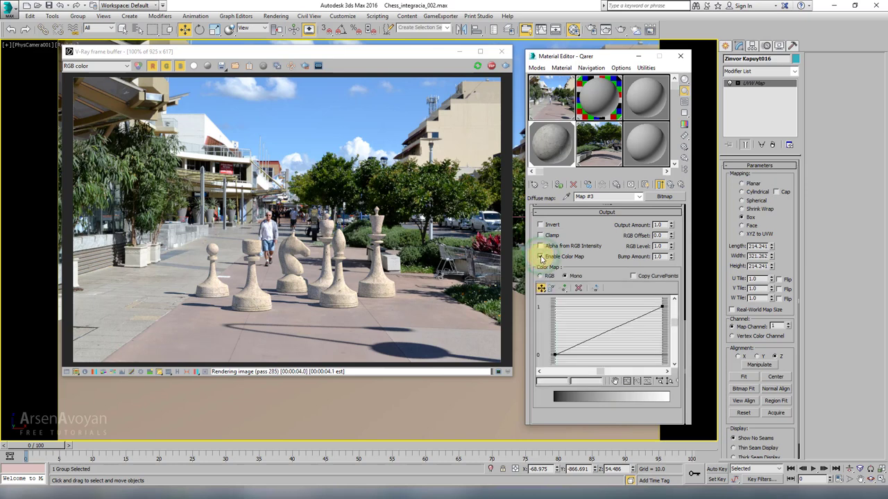
- Add a midpoint to the diffuse bitmap's color map curve, convert it to Bezier and lower it to about 0.486, 0.416
{"action": "left_click", "coordinate": [562, 288]}
{"action": "left_click", "coordinate": [605, 334]}
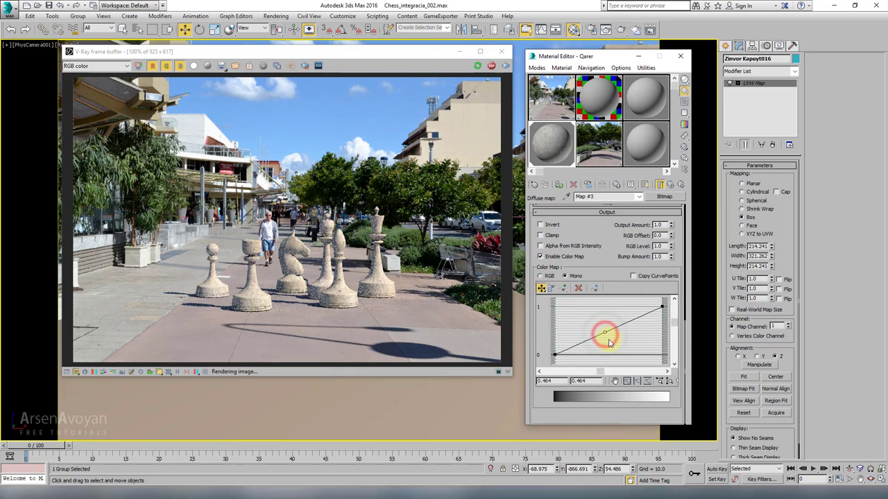
{"action": "right_click", "coordinate": [605, 334]}
{"action": "left_click", "coordinate": [617, 348]}
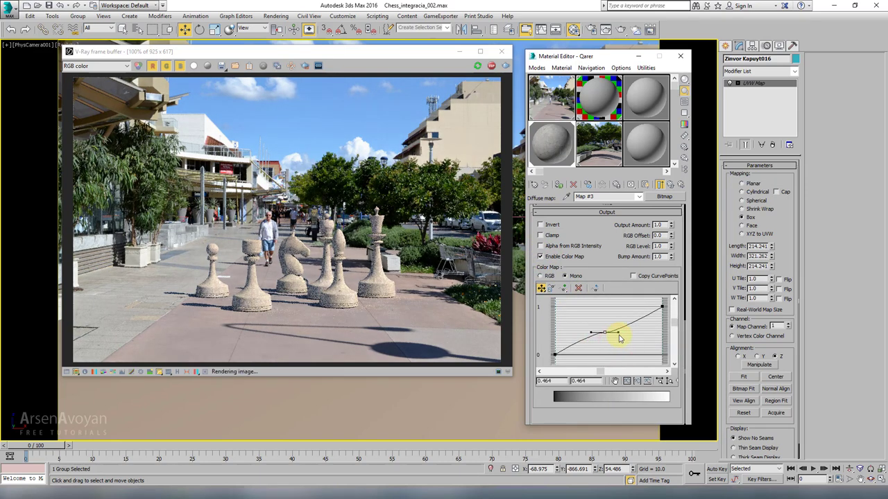
{"action": "mouse_move", "coordinate": [620, 333]}
{"action": "left_mouse_down"}
{"action": "mouse_move", "coordinate": [624, 321]}
{"action": "mouse_move", "coordinate": [596, 321]}
{"action": "mouse_move", "coordinate": [607, 335]}
{"action": "left_mouse_up"}
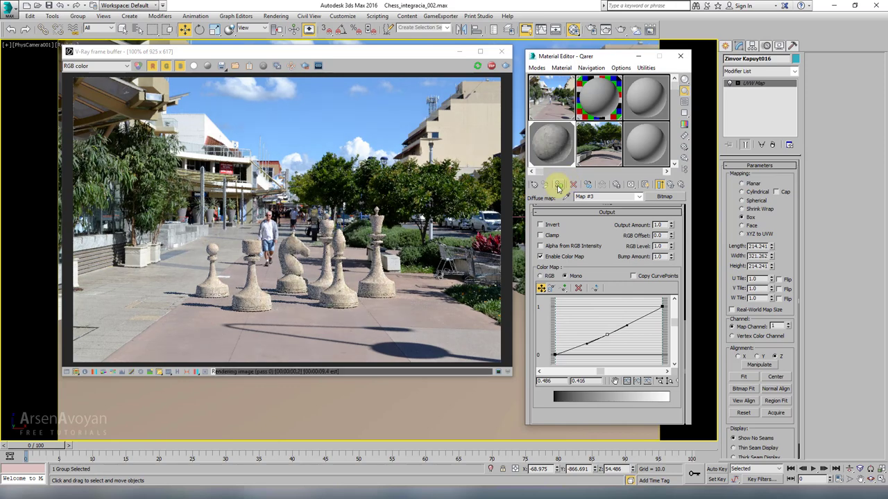
- Fine-tune the color curve's midpoint to about 0.477, 0.435 against an enlarged bitmap preview, then return to the parent material
{"action": "left_click", "coordinate": [660, 185]}
{"action": "double_click", "coordinate": [555, 151]}
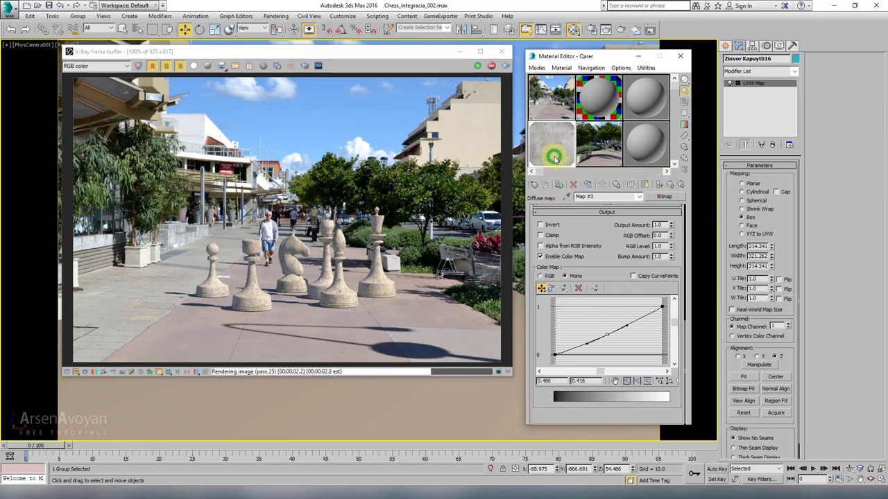
{"action": "left_click_drag", "start_coordinate": [609, 336], "coordinate": [612, 342]}
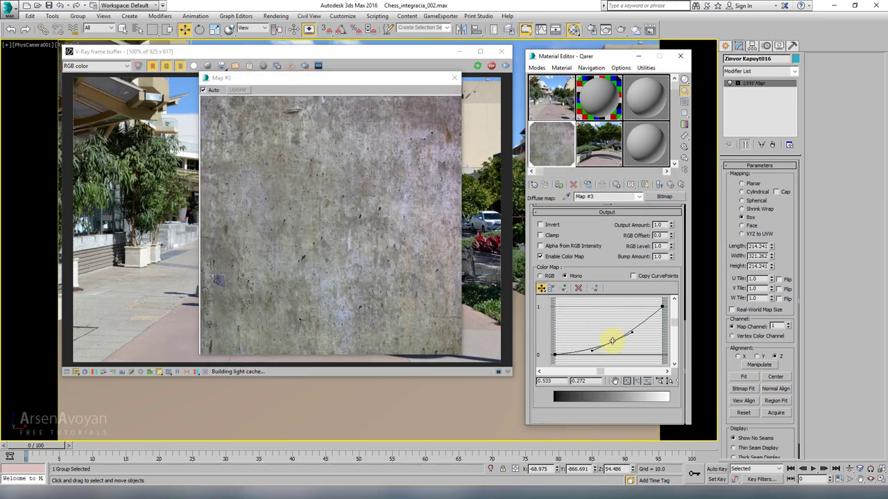
{"action": "left_click_drag", "start_coordinate": [385, 80], "coordinate": [170, 143]}
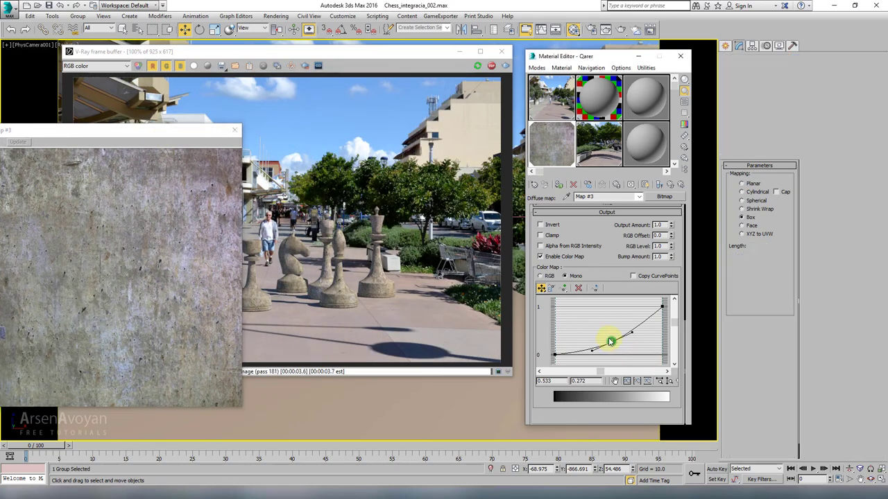
{"action": "left_click_drag", "start_coordinate": [610, 342], "coordinate": [605, 335]}
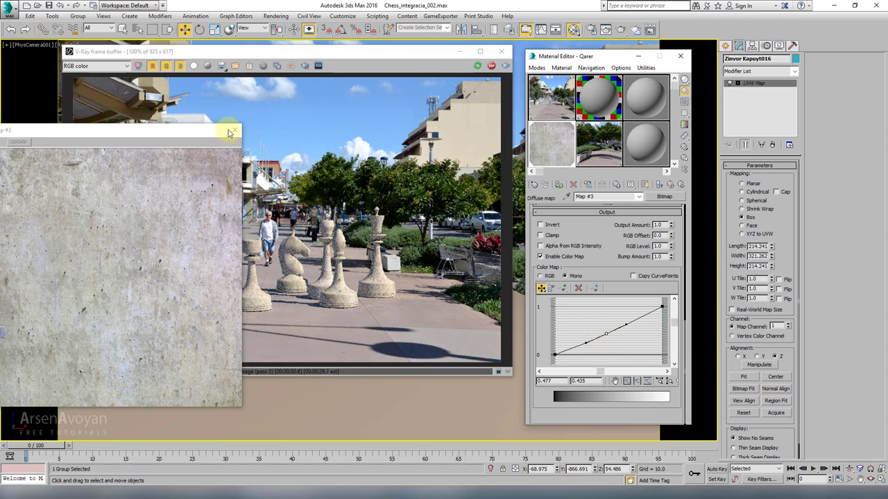
{"action": "left_click", "coordinate": [234, 130]}
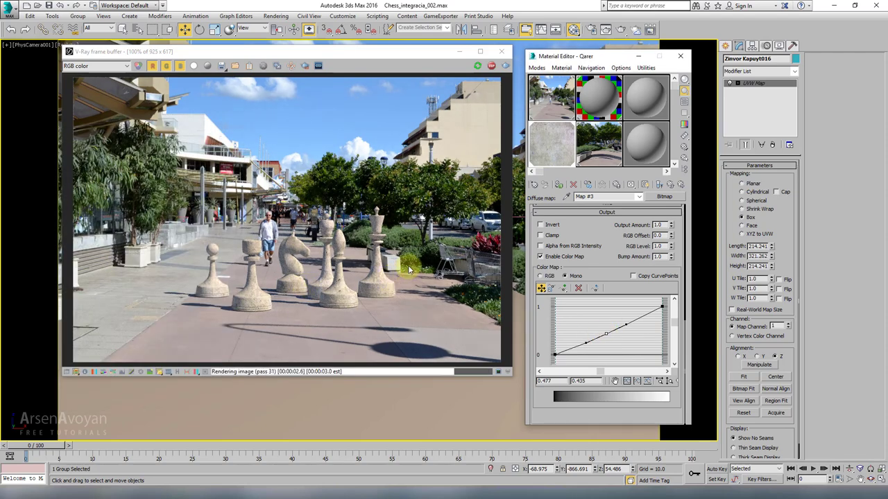
{"action": "left_click", "coordinate": [659, 186]}
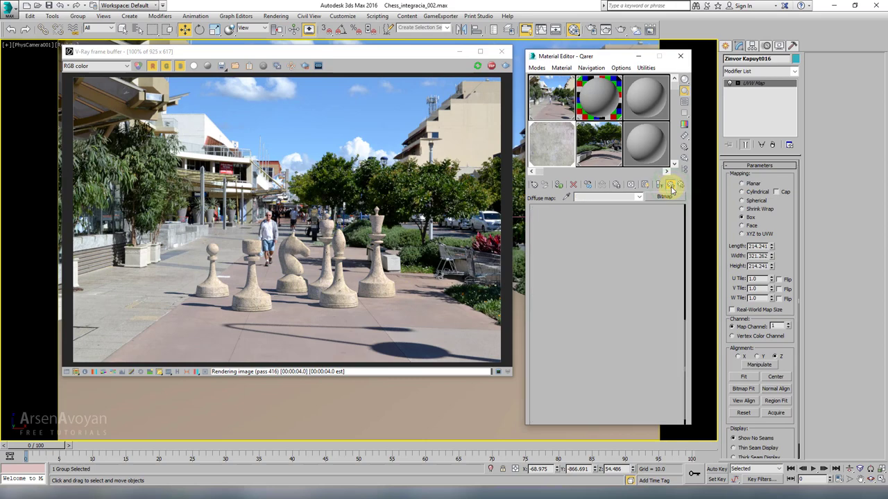
- Set the Qarer material's reflection color to a neutral grey with value 107
{"action": "scroll", "coordinate": [607, 229], "scroll_direction": "up", "scroll_amount": 5}
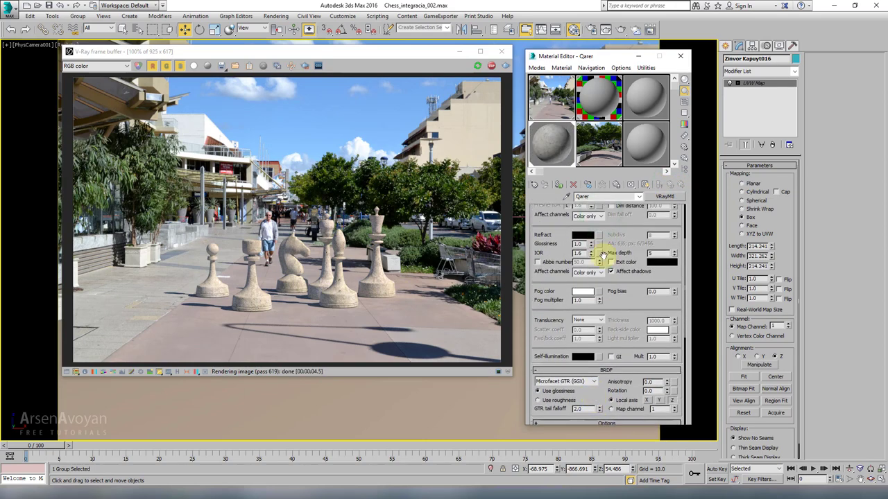
{"action": "scroll", "coordinate": [631, 236], "scroll_direction": "up", "scroll_amount": 4}
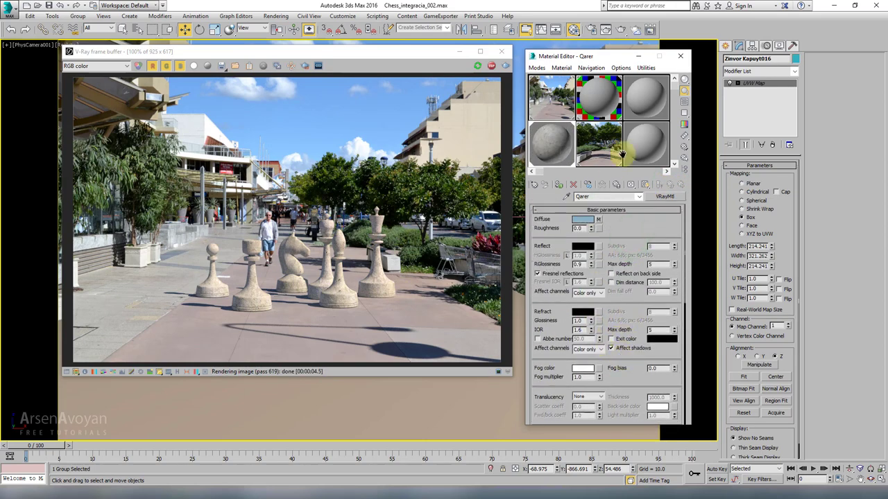
{"action": "left_click", "coordinate": [601, 144]}
{"action": "left_click_drag", "start_coordinate": [601, 143], "coordinate": [290, 284]}
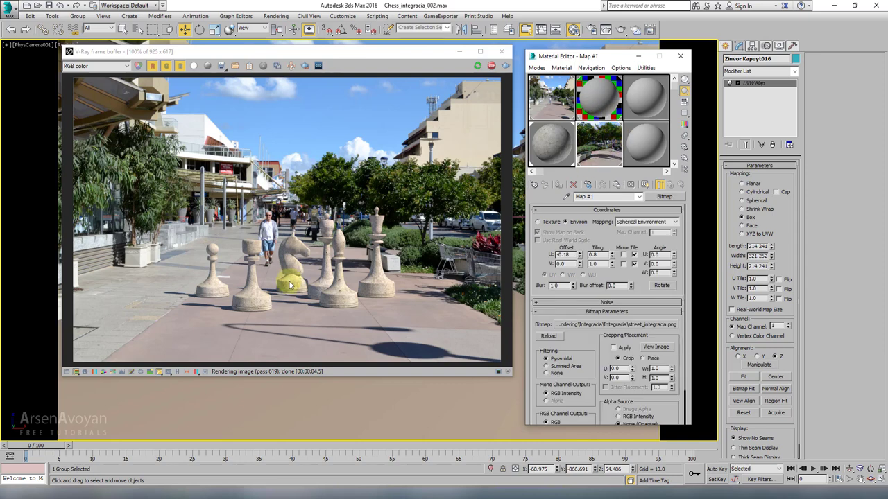
{"action": "left_click", "coordinate": [557, 147]}
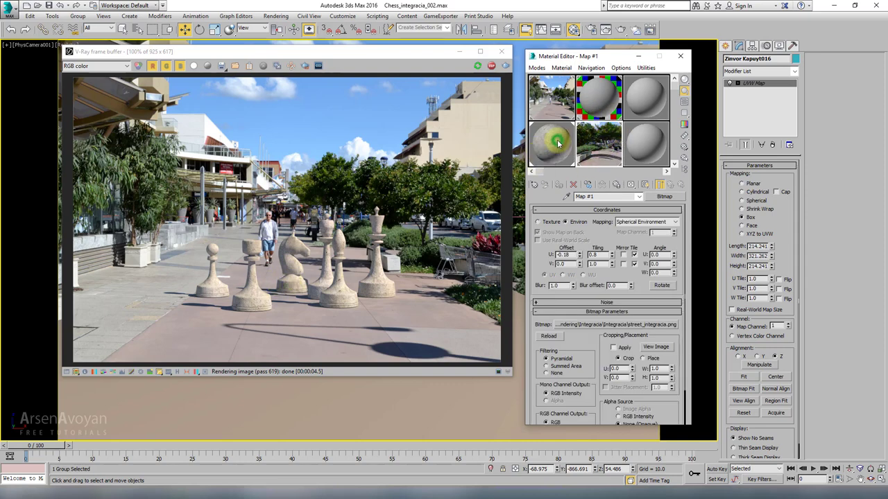
{"action": "left_click", "coordinate": [583, 247]}
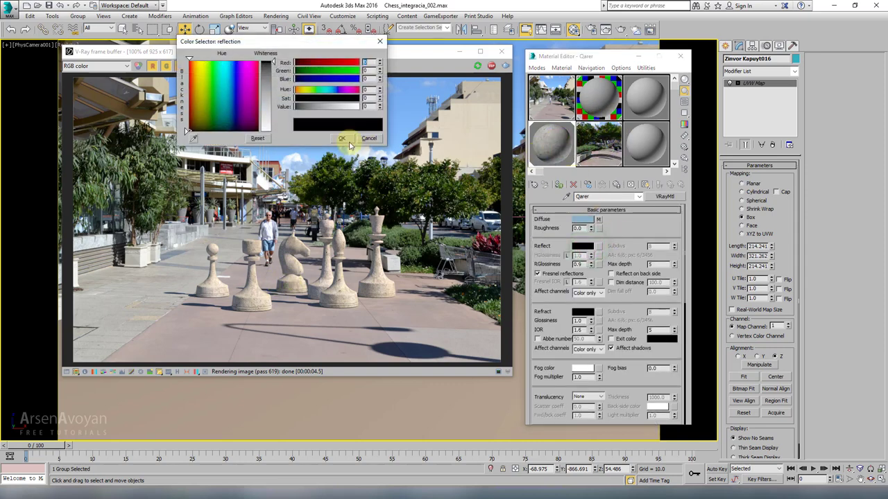
{"action": "left_click", "coordinate": [270, 90]}
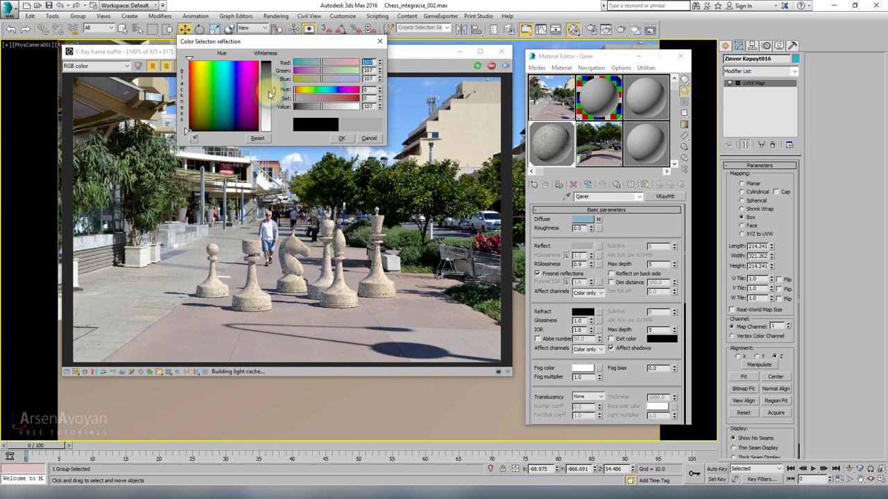
{"action": "left_click", "coordinate": [341, 139]}
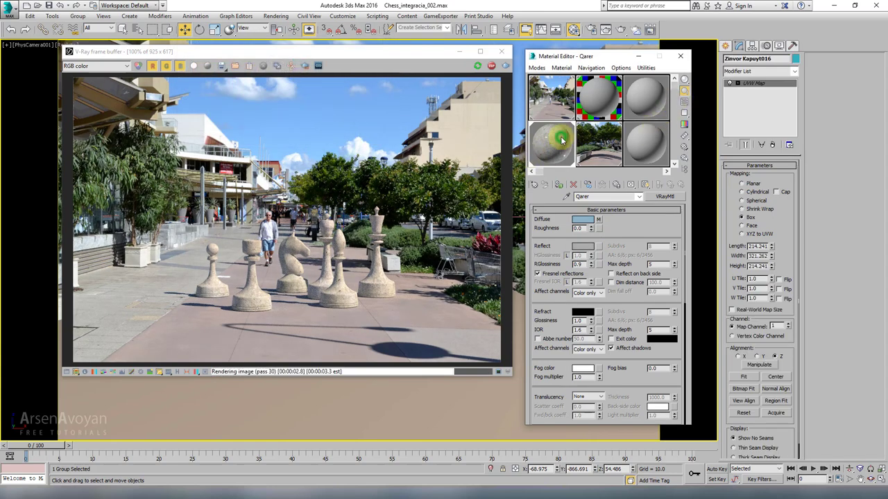
- Set the Qarer material's reflection glossiness to 0.6, checking it on an enlarged sample preview
{"action": "double_click", "coordinate": [559, 147]}
{"action": "left_click", "coordinate": [581, 265]}
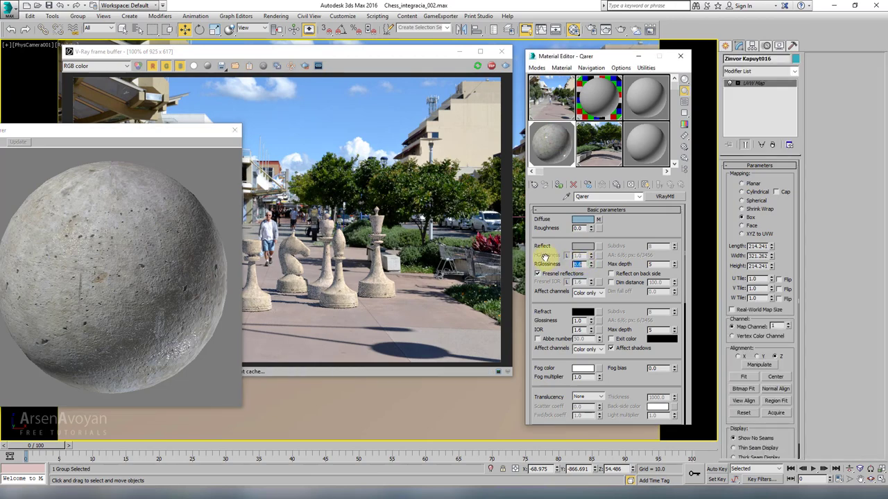
{"action": "left_click", "coordinate": [235, 132]}
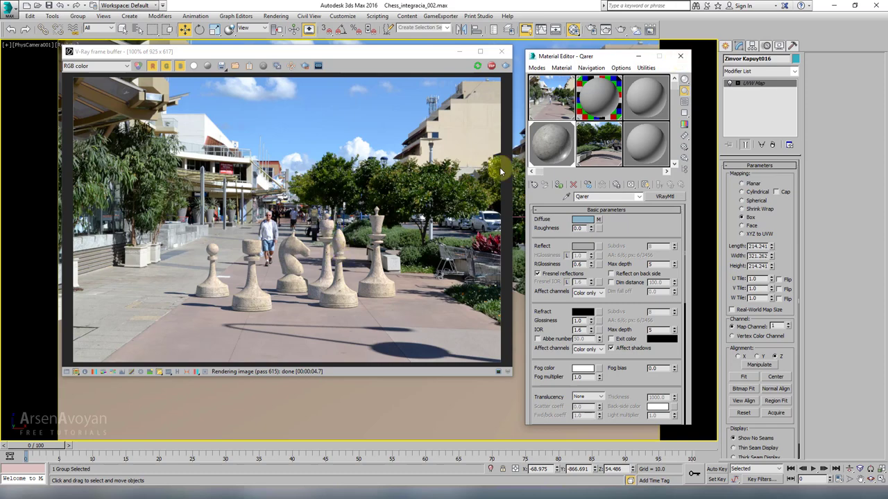
- Close the material settings and review the render setup's GI engines, bucket sampler noise threshold, render elements and output size
{"action": "left_click", "coordinate": [679, 57]}
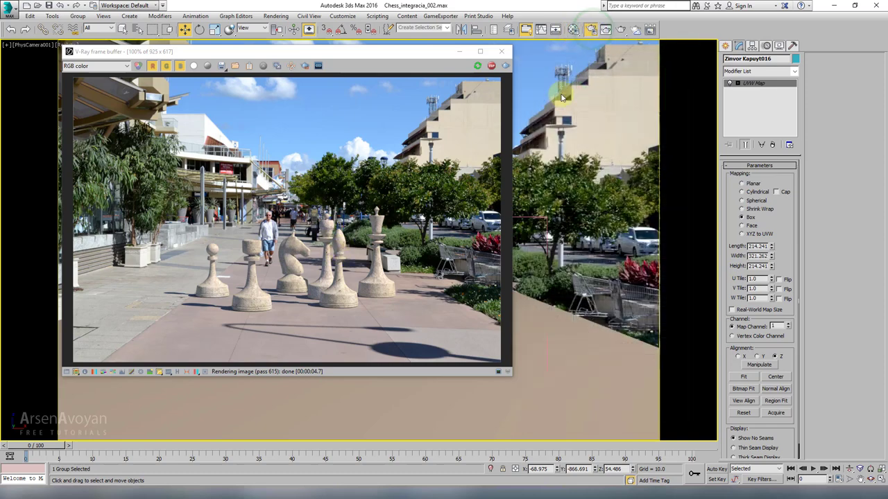
{"action": "key", "text": "F10"}
{"action": "left_click", "coordinate": [553, 161]}
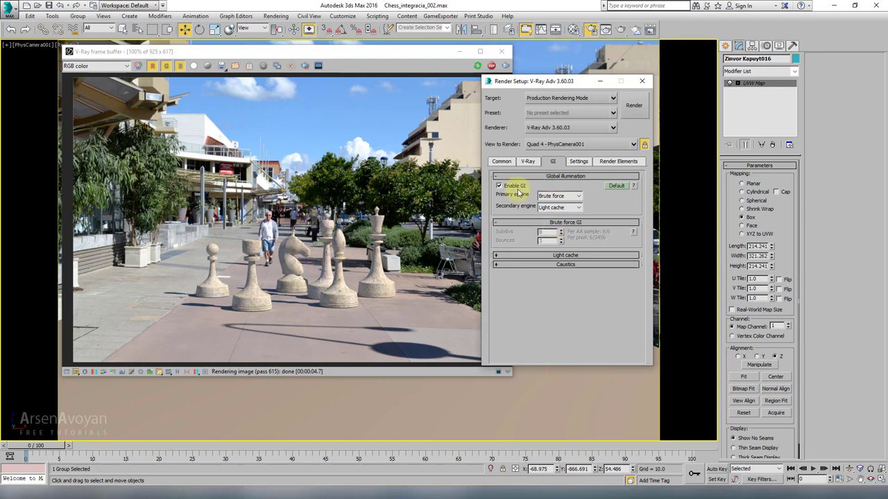
{"action": "left_click", "coordinate": [534, 165]}
{"action": "double_click", "coordinate": [552, 290]}
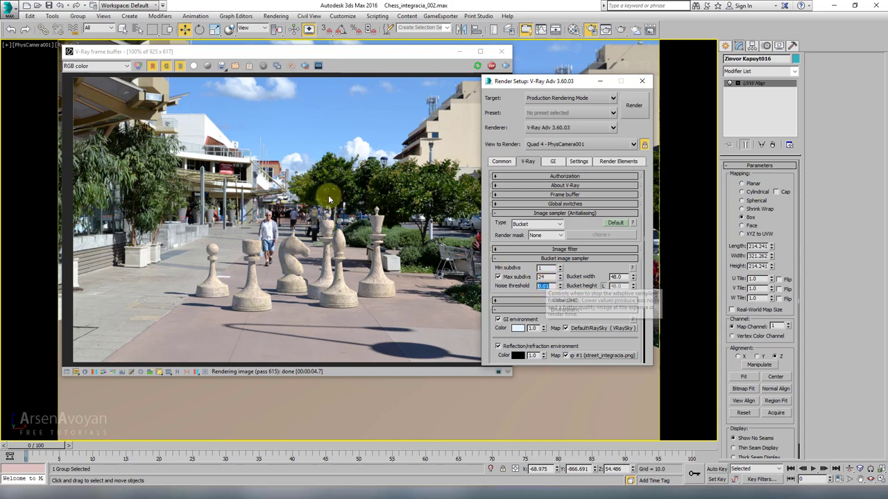
{"action": "left_click", "coordinate": [618, 161]}
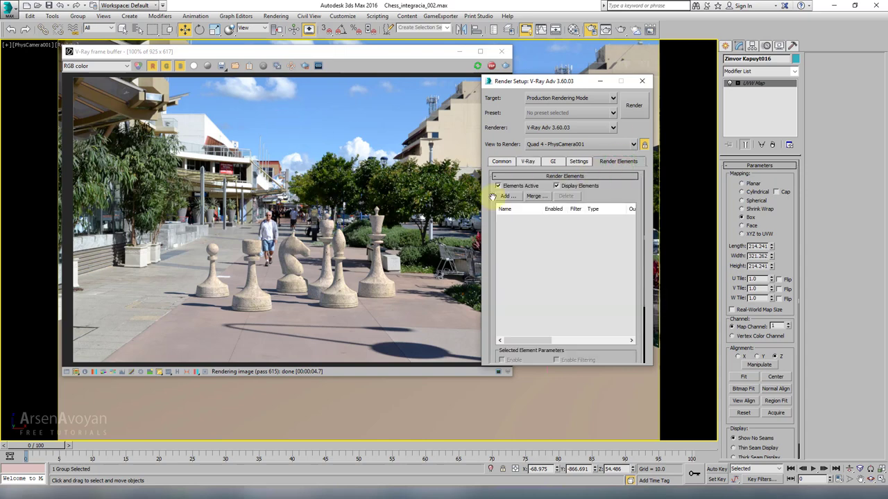
{"action": "left_click", "coordinate": [501, 160]}
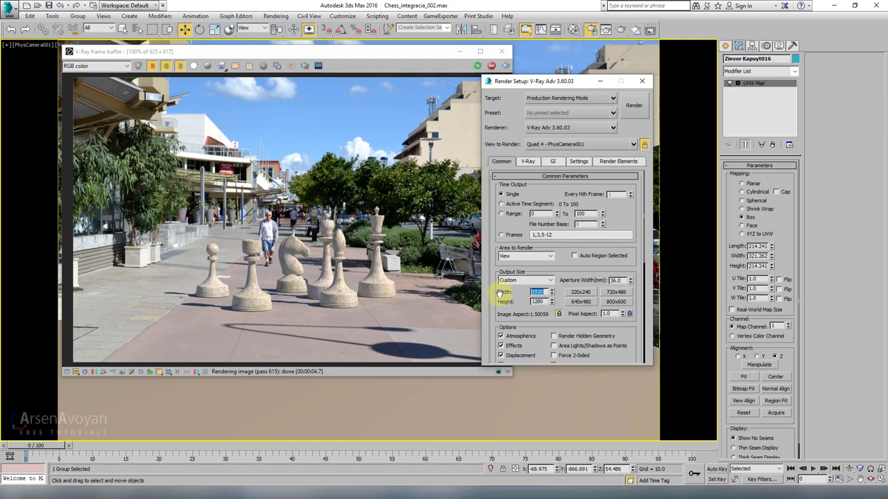
- Render the camera view at 1920 x 1280 and examine the chess pieces at 100% in an enlarged frame buffer
{"action": "left_click", "coordinate": [507, 67]}
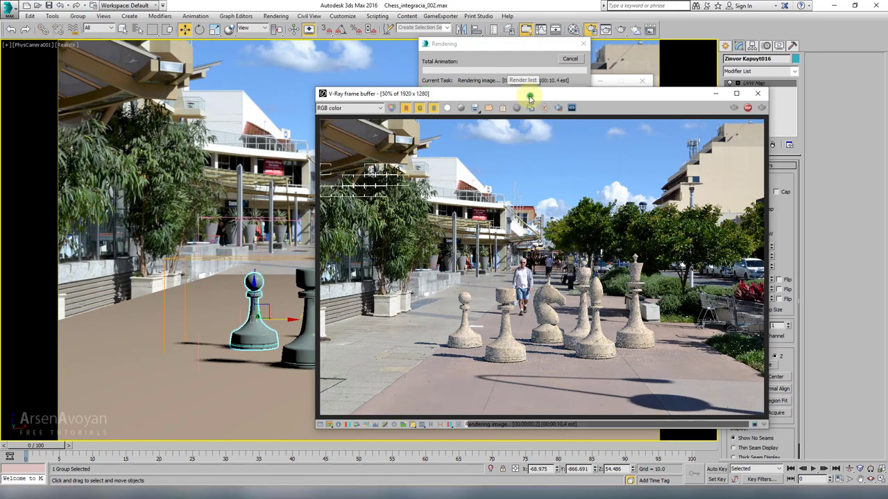
{"action": "left_click_drag", "start_coordinate": [529, 97], "coordinate": [340, 43]}
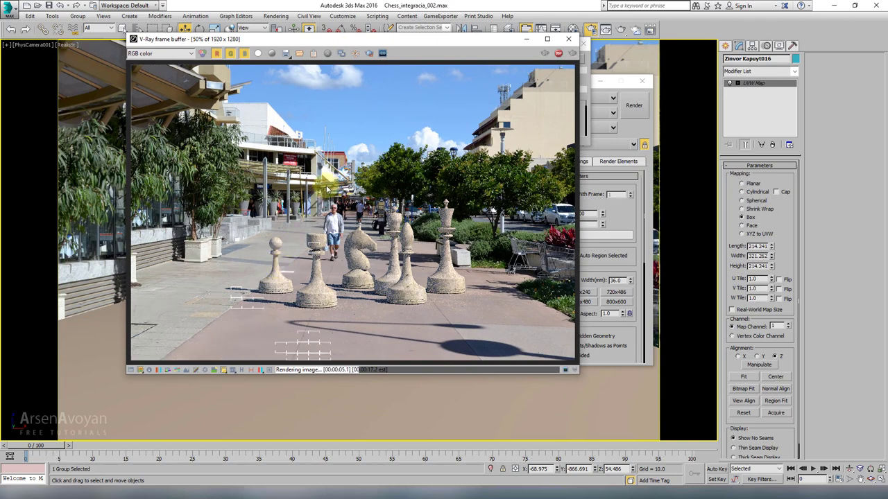
{"action": "double_click", "coordinate": [309, 274]}
{"action": "middle_click_drag", "start_coordinate": [294, 263], "coordinate": [321, 212]}
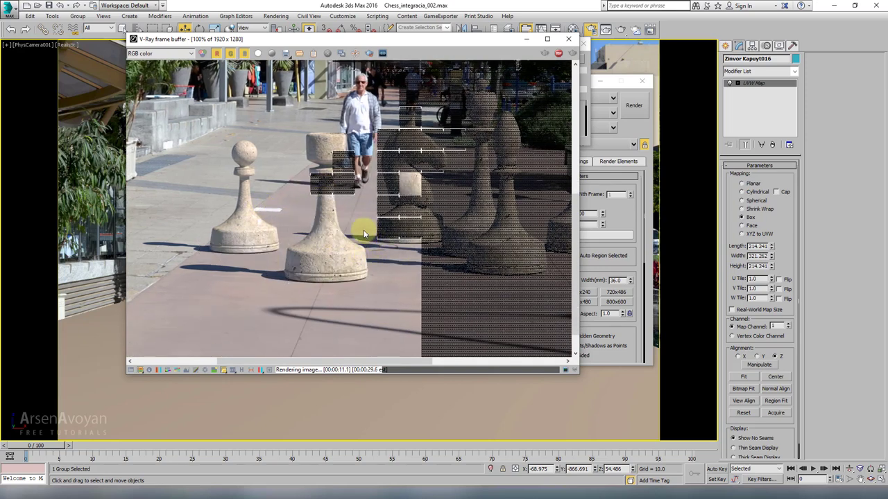
{"action": "middle_click_drag", "start_coordinate": [364, 234], "coordinate": [336, 264]}
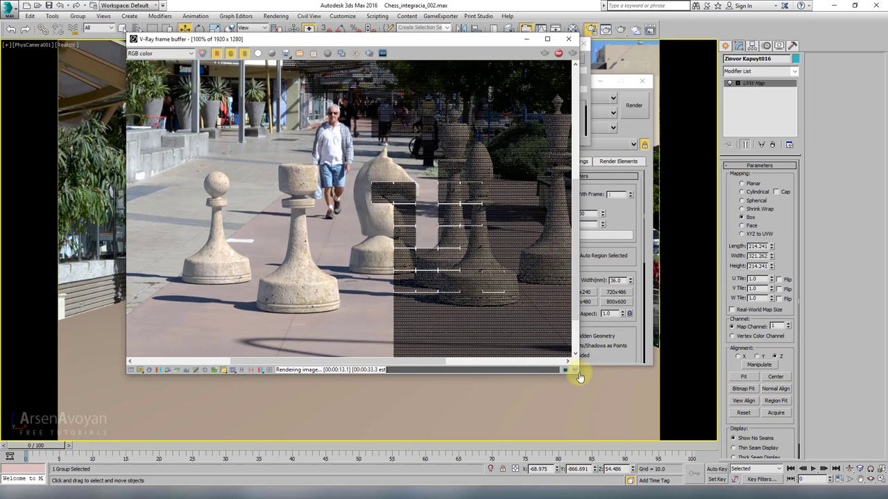
{"action": "left_click_drag", "start_coordinate": [580, 376], "coordinate": [786, 450]}
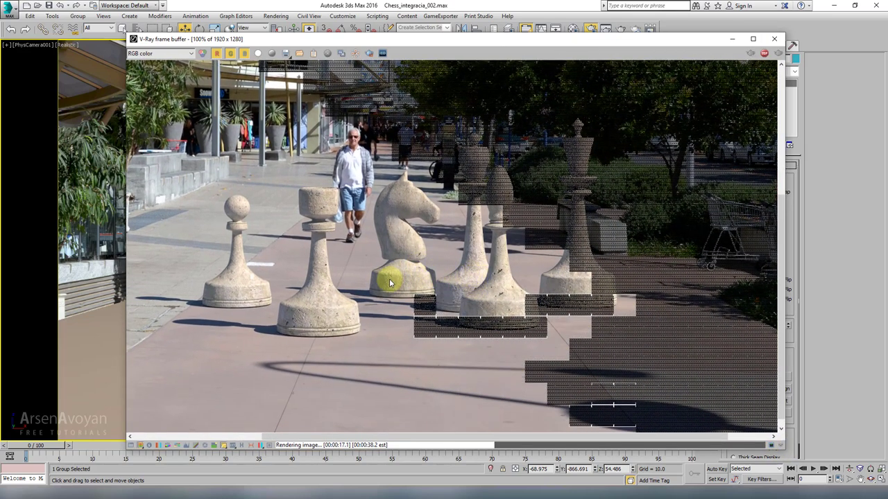
{"action": "middle_click_drag", "start_coordinate": [390, 283], "coordinate": [439, 241]}
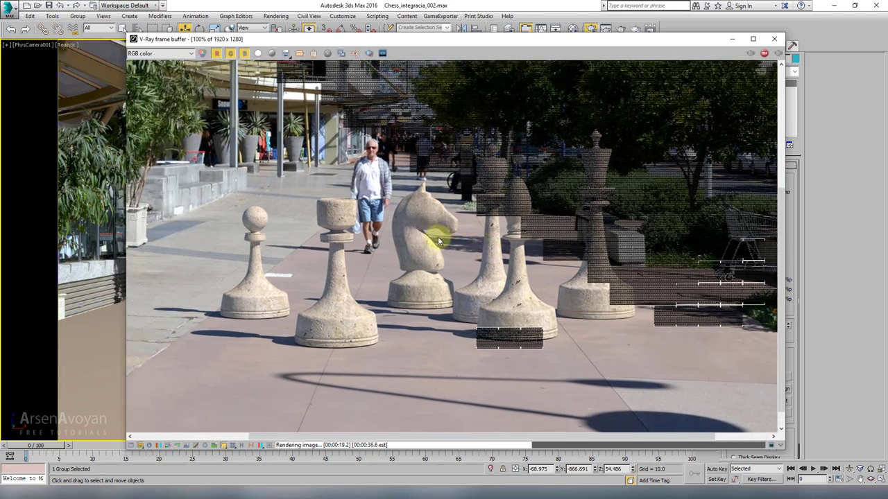
{"action": "middle_click_drag", "start_coordinate": [483, 265], "coordinate": [406, 249]}
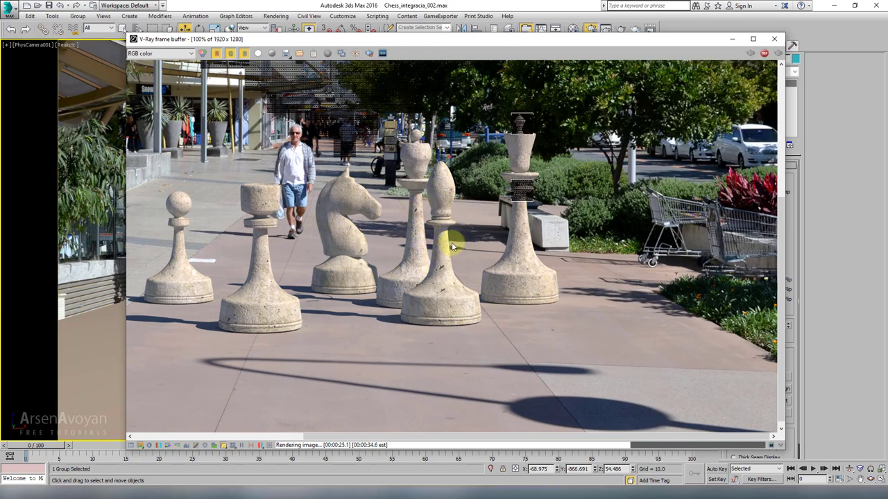
{"action": "middle_click_drag", "start_coordinate": [452, 246], "coordinate": [525, 258]}
- Mark a render region around the chess pieces in the frame buffer, and close the frame buffer and render setup
{"action": "left_click", "coordinate": [370, 54]}
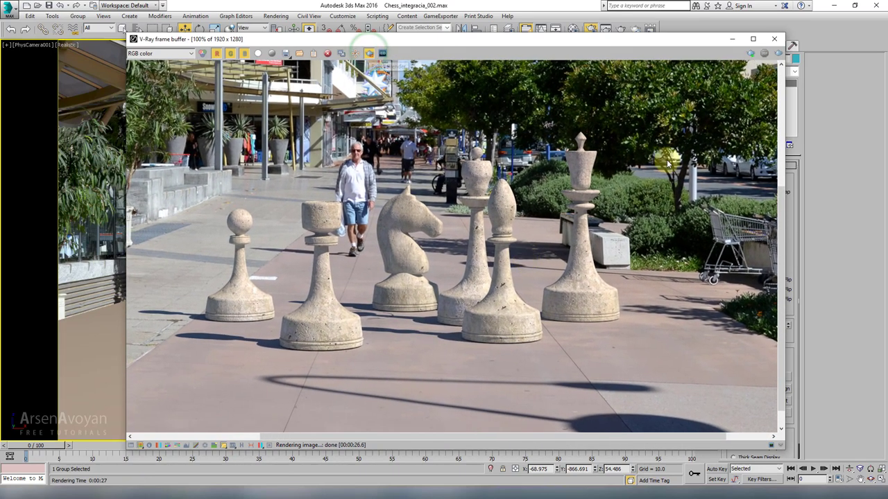
{"action": "left_click_drag", "start_coordinate": [666, 112], "coordinate": [177, 363]}
{"action": "left_click_drag", "start_coordinate": [702, 41], "coordinate": [277, 296]}
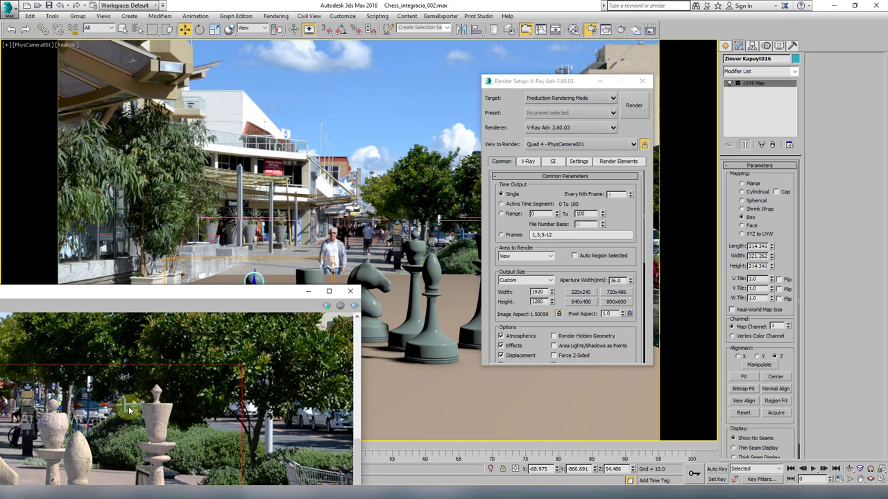
{"action": "left_click", "coordinate": [635, 80]}
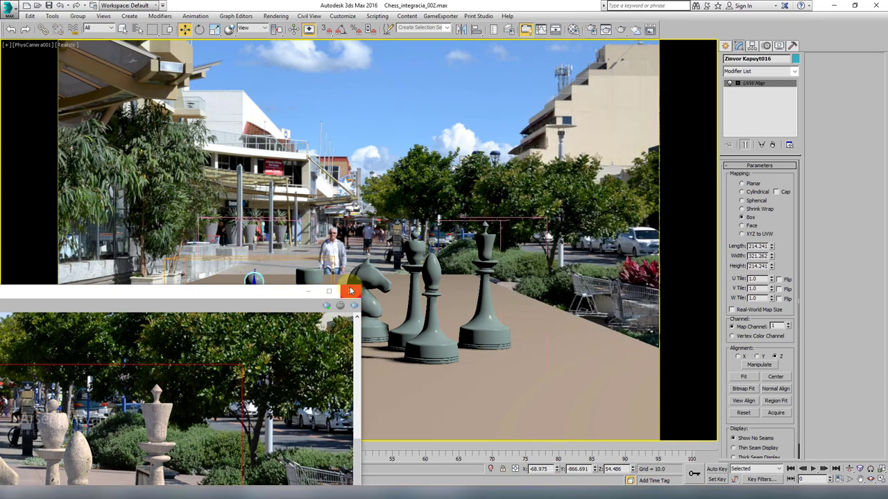
{"action": "left_click", "coordinate": [350, 291]}
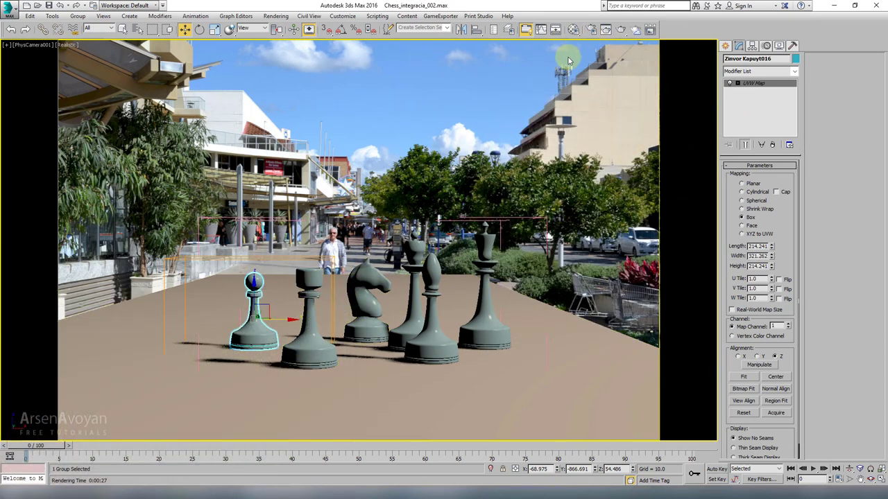
- Maximize the perspective view and display the Qarer material's diffuse concrete bitmap on the chess pieces in the viewport
{"action": "key", "text": "alt+w"}
{"action": "right_click", "coordinate": [291, 317]}
{"action": "key", "text": "alt+w"}
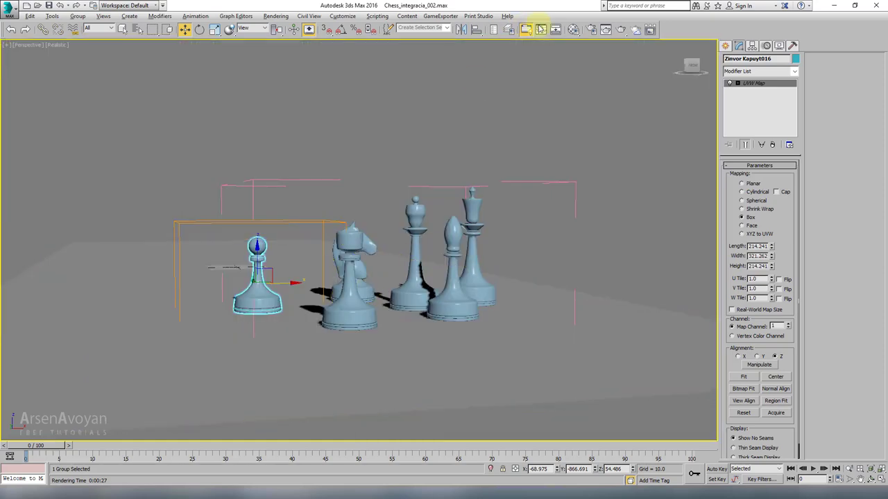
{"action": "left_click", "coordinate": [575, 31]}
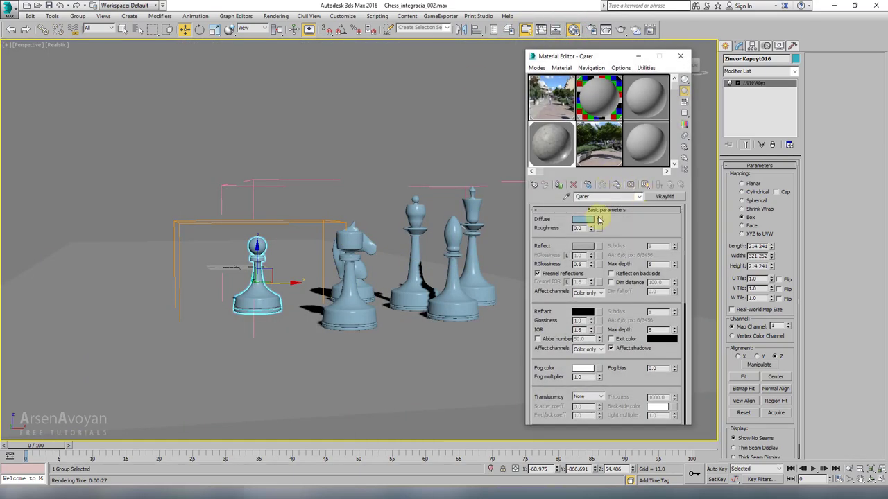
{"action": "left_click", "coordinate": [599, 221]}
{"action": "left_click", "coordinate": [644, 185]}
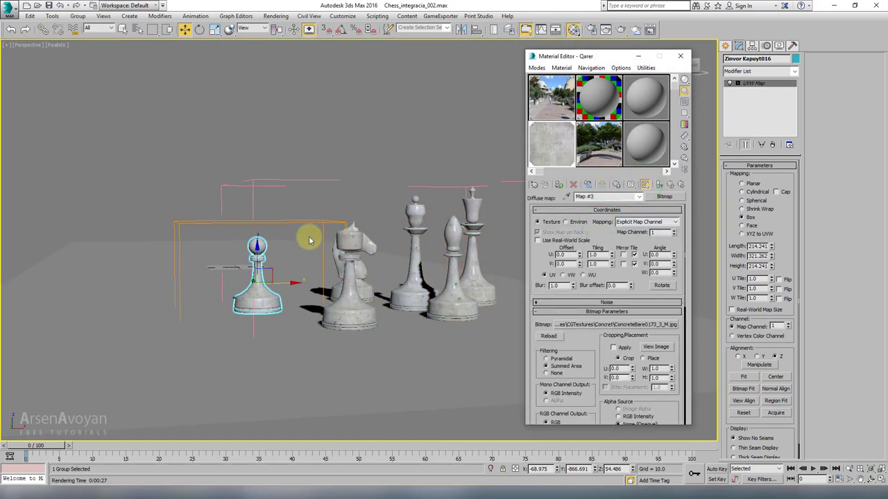
{"action": "left_click", "coordinate": [680, 56]}
- Scale down the UVW Map gizmo of the pawn to make its concrete texture finer
{"action": "left_click", "coordinate": [741, 90]}
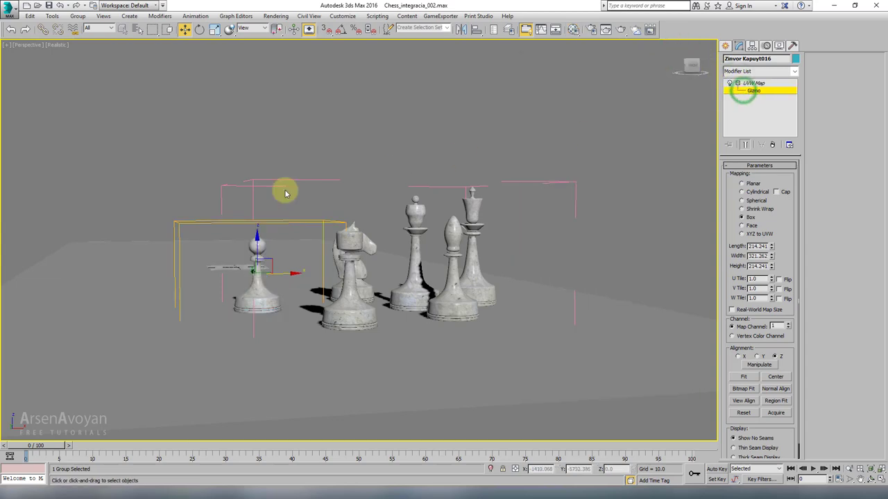
{"action": "left_click", "coordinate": [214, 29]}
{"action": "middle_click_drag", "start_coordinate": [287, 294], "coordinate": [328, 247], "text": "alt"}
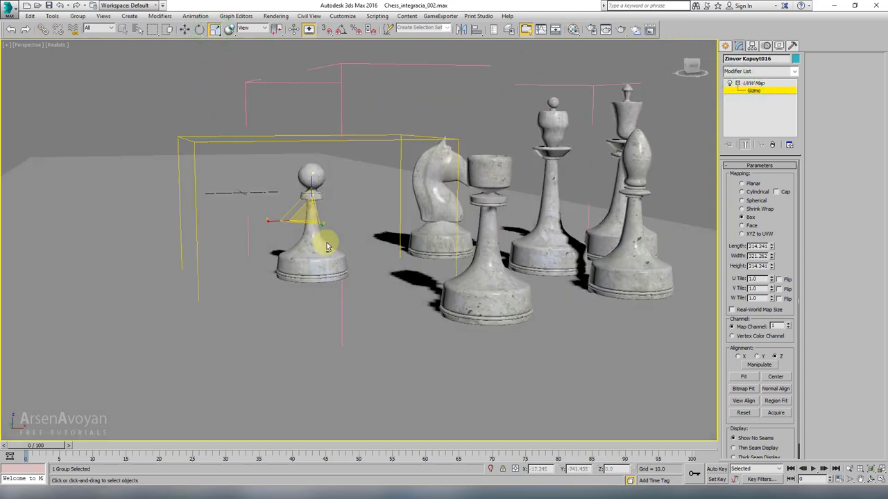
{"action": "left_click_drag", "start_coordinate": [307, 210], "coordinate": [306, 227]}
{"action": "middle_click_drag", "start_coordinate": [305, 230], "coordinate": [436, 208], "text": "alt"}
- Select the rook and scale down its UVW Map gizmo uniformly
{"action": "left_click", "coordinate": [373, 197]}
{"action": "left_click", "coordinate": [738, 84]}
{"action": "left_click", "coordinate": [753, 90]}
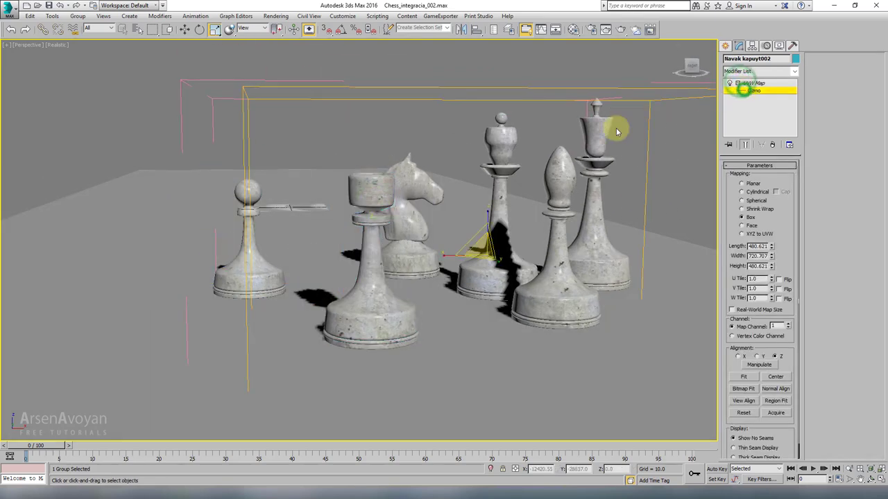
{"action": "left_click_drag", "start_coordinate": [476, 257], "coordinate": [484, 281]}
{"action": "key", "text": "w"}
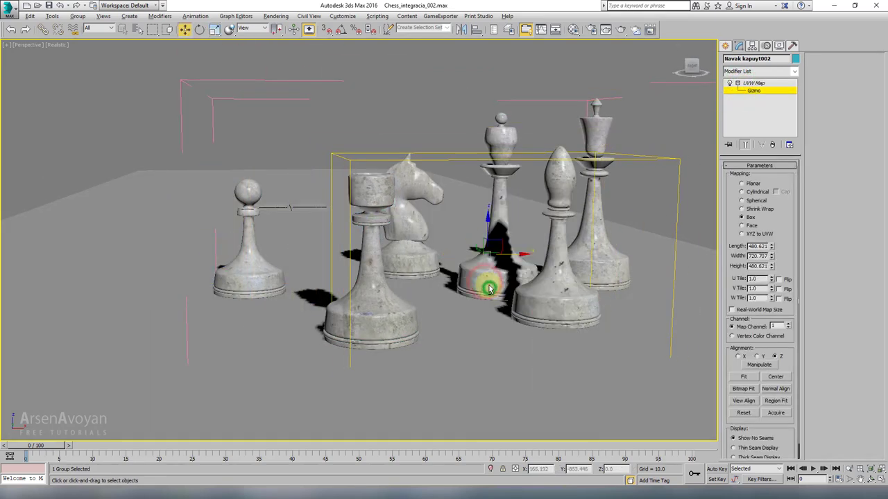
{"action": "middle_click_drag", "start_coordinate": [485, 283], "coordinate": [486, 256], "text": "alt"}
{"action": "left_click", "coordinate": [740, 83]}
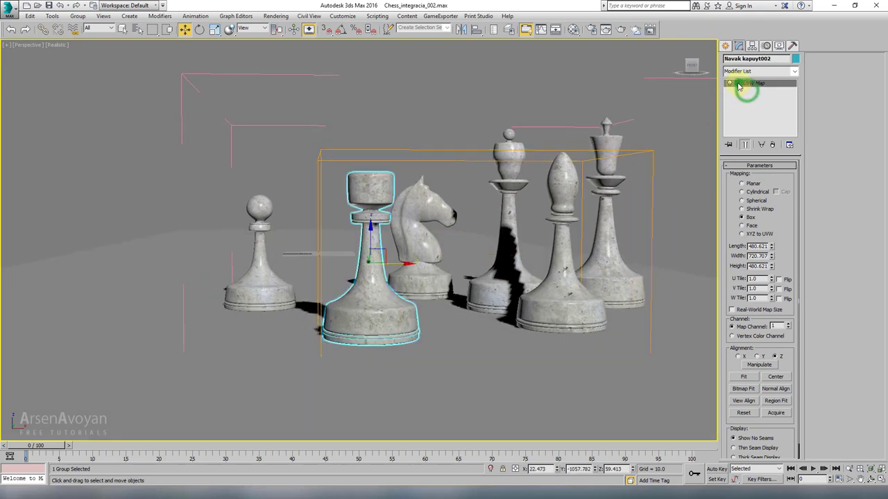
- Scale down the knight's UVW Map gizmo and shift it slightly along the X axis
{"action": "left_click", "coordinate": [420, 229]}
{"action": "left_click", "coordinate": [740, 83]}
{"action": "middle_click_drag", "start_coordinate": [624, 139], "coordinate": [244, 50], "text": "alt"}
{"action": "key", "text": "shift+z"}
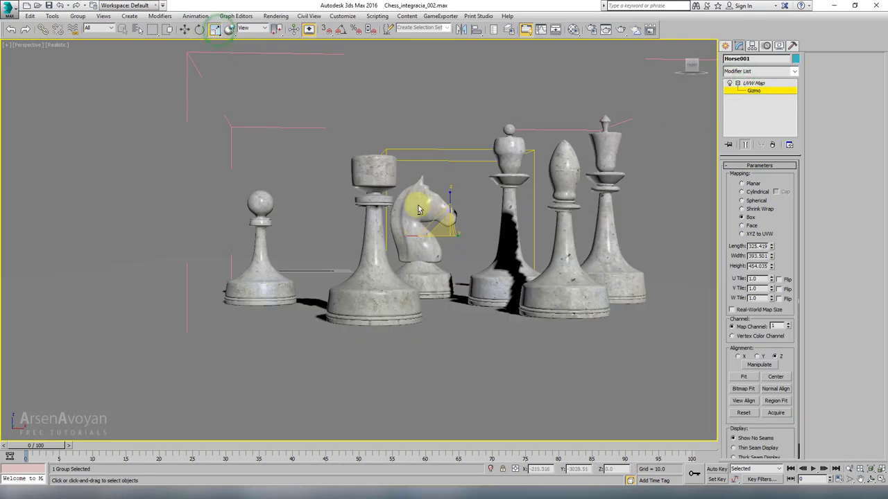
{"action": "right_click", "coordinate": [437, 233]}
{"action": "key", "text": "Escape"}
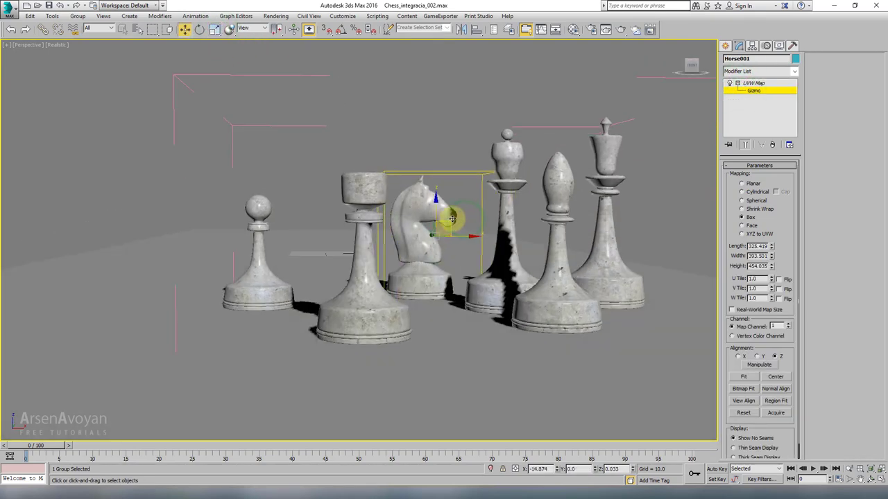
{"action": "key", "text": "shift+y"}
{"action": "left_click", "coordinate": [753, 90]}
- Select the queen and scale down its UVW Map gizmo uniformly
{"action": "left_click", "coordinate": [428, 187]}
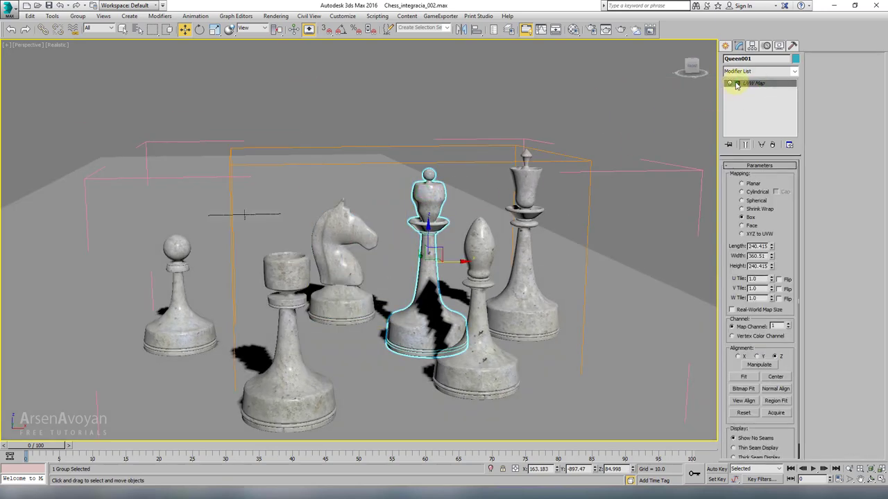
{"action": "left_click", "coordinate": [753, 91]}
{"action": "left_click", "coordinate": [214, 29]}
{"action": "left_click_drag", "start_coordinate": [385, 258], "coordinate": [390, 272]}
{"action": "key", "text": "shift+z"}
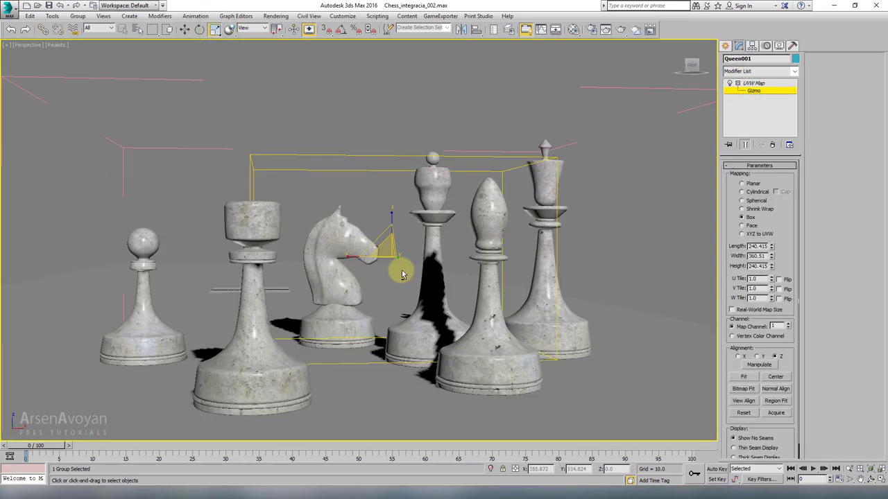
{"action": "key", "text": "shift+z"}
{"action": "left_click", "coordinate": [753, 91]}
{"action": "key", "text": "ctrl+z"}
- Scale the king's UVW Map gizmo uniformly to about 70%
{"action": "left_click", "coordinate": [738, 83]}
{"action": "left_click", "coordinate": [753, 91]}
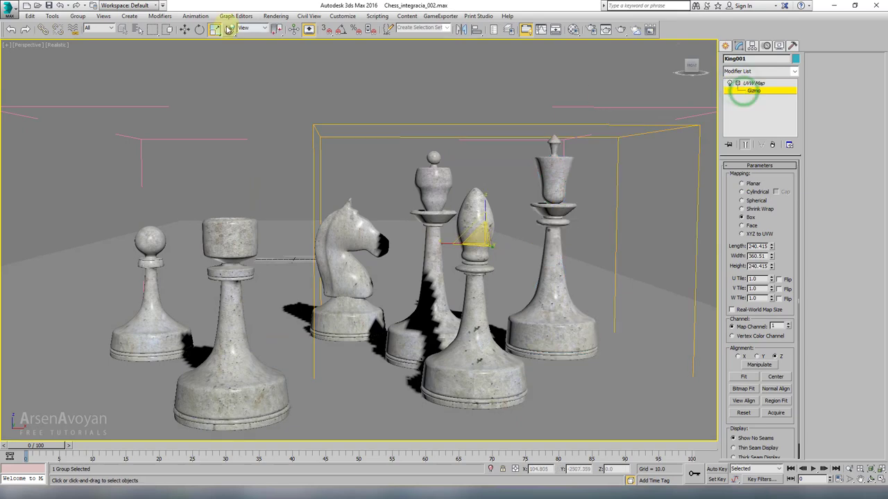
{"action": "left_click_drag", "start_coordinate": [475, 238], "coordinate": [483, 257]}
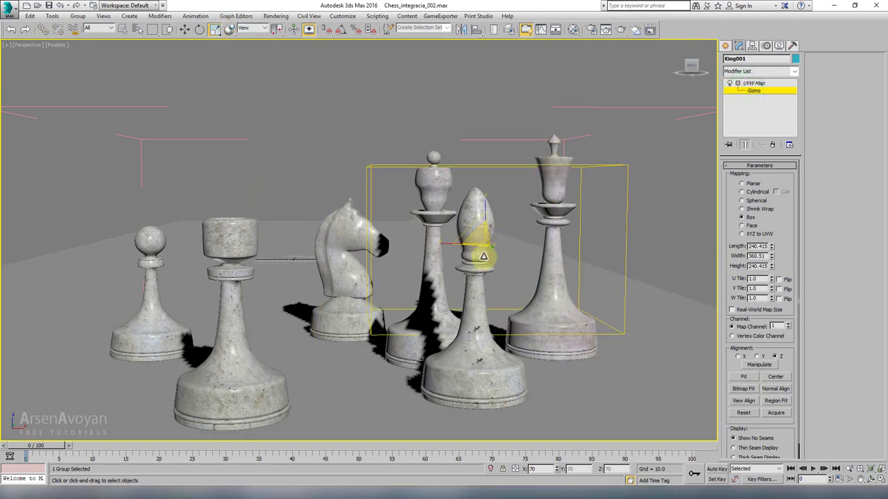
{"action": "middle_click_drag", "start_coordinate": [484, 257], "coordinate": [393, 230], "text": "alt"}
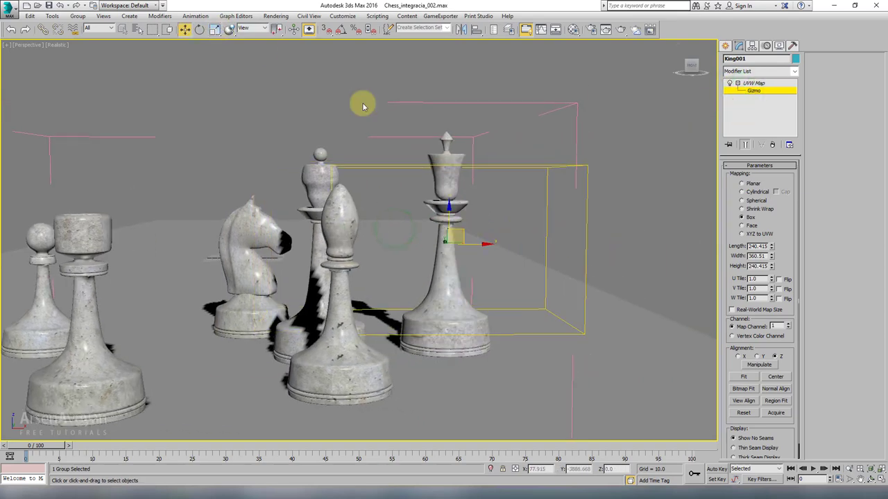
- Rotate the king's UVW Map gizmo about the vertical axis with angle snap on, checking it through the physical camera
{"action": "left_click", "coordinate": [200, 30]}
{"action": "left_click_drag", "start_coordinate": [455, 199], "coordinate": [412, 163]}
{"action": "right_click", "coordinate": [412, 164]}
{"action": "left_click", "coordinate": [341, 29]}
{"action": "left_click_drag", "start_coordinate": [477, 221], "coordinate": [451, 185]}
{"action": "left_click", "coordinate": [309, 29]}
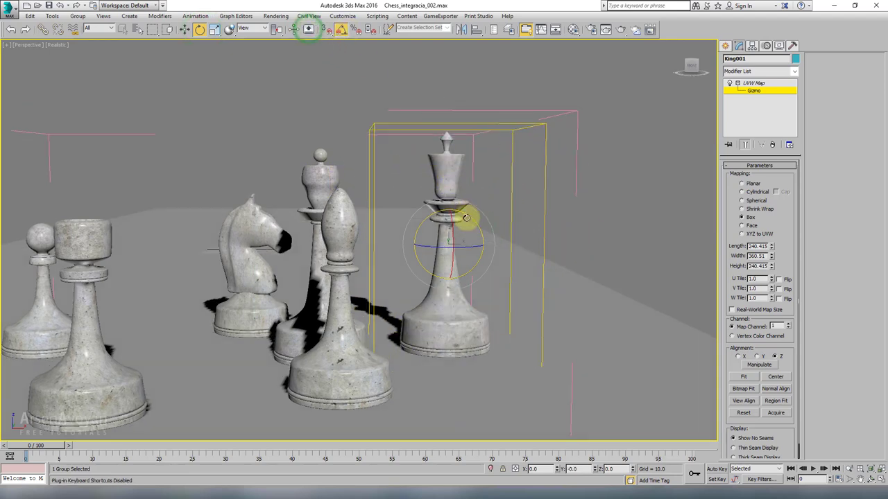
{"action": "key", "text": "c"}
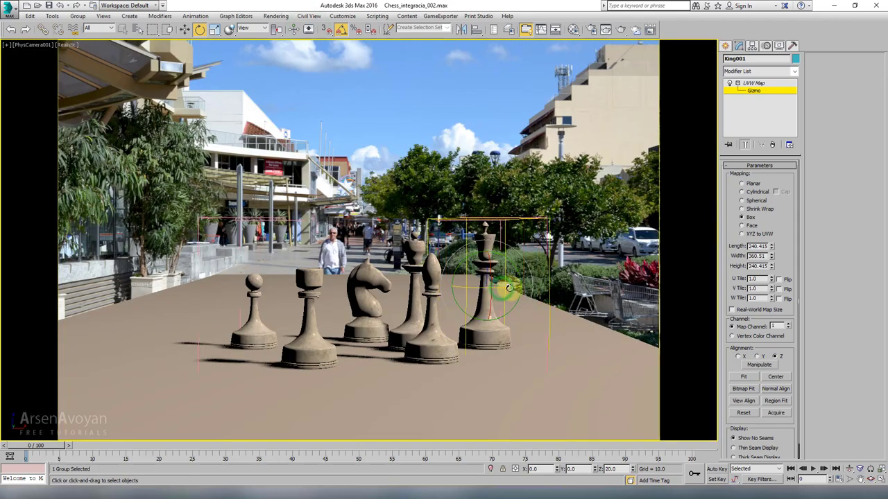
{"action": "key", "text": "shift+z"}
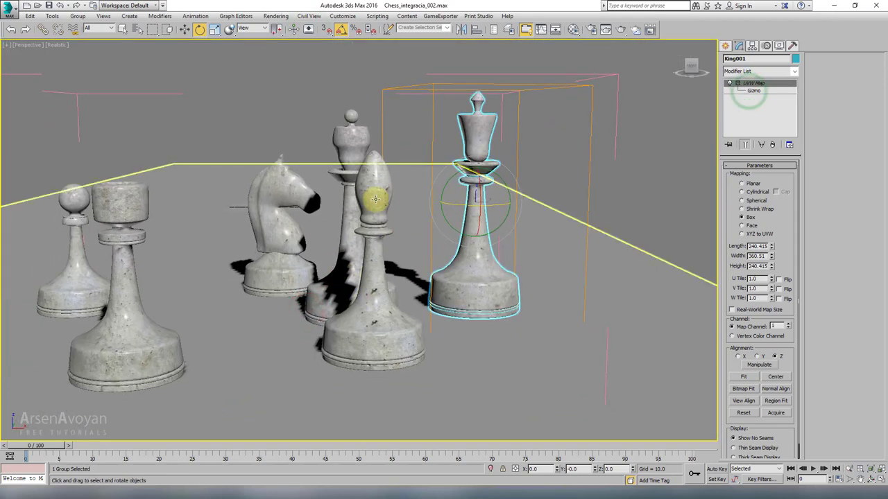
- Scale down the bishop's UVW Map gizmo and switch to the physical camera view
{"action": "left_click", "coordinate": [367, 257]}
{"action": "left_click", "coordinate": [753, 91]}
{"action": "key", "text": "r"}
{"action": "left_click_drag", "start_coordinate": [424, 170], "coordinate": [402, 182]}
{"action": "key", "text": "e"}
{"action": "key", "text": "w"}
{"action": "middle_click_drag", "start_coordinate": [402, 182], "coordinate": [407, 181], "text": "alt"}
{"action": "key", "text": "c"}
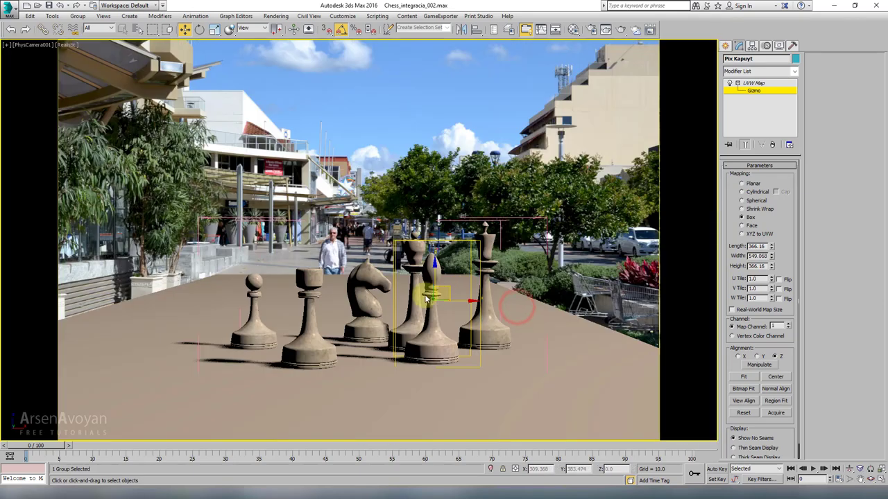
- Select the rook, scale down its UVW Map gizmo slightly and return to the physical camera view
{"action": "left_click", "coordinate": [753, 83]}
{"action": "left_click", "coordinate": [309, 316]}
{"action": "key", "text": "alt+w"}
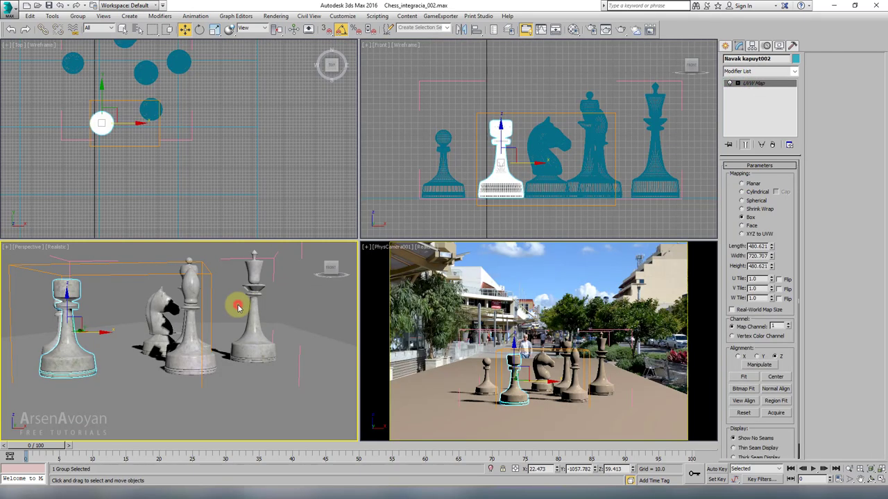
{"action": "right_click", "coordinate": [238, 303]}
{"action": "key", "text": "alt+w"}
{"action": "key", "text": "1"}
{"action": "key", "text": "z"}
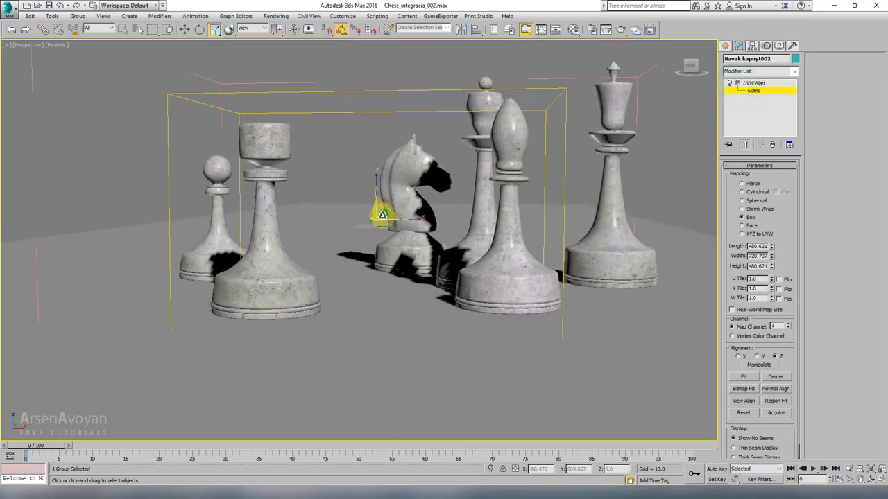
{"action": "middle_click_drag", "start_coordinate": [378, 211], "coordinate": [341, 215], "text": "alt"}
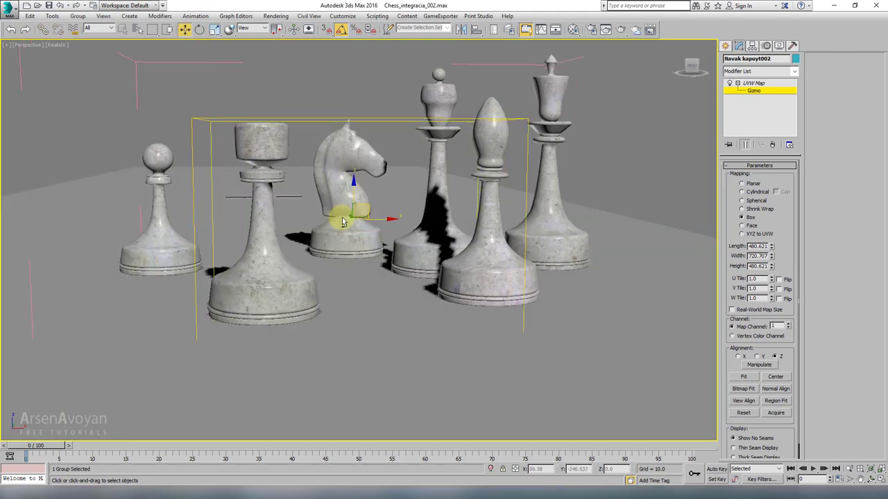
{"action": "key", "text": "c"}
{"action": "key", "text": "1"}
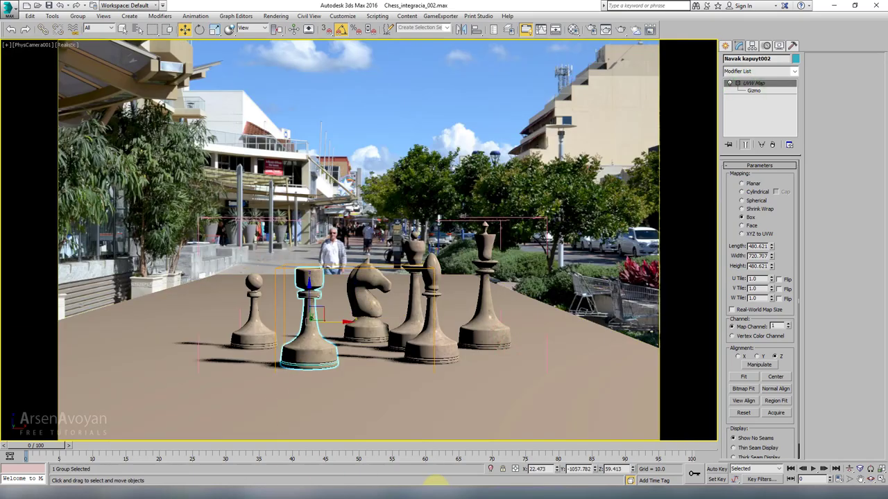
- Open the V-Ray frame buffer settings in the render setup and show the last frame buffer
{"action": "left_click", "coordinate": [592, 29]}
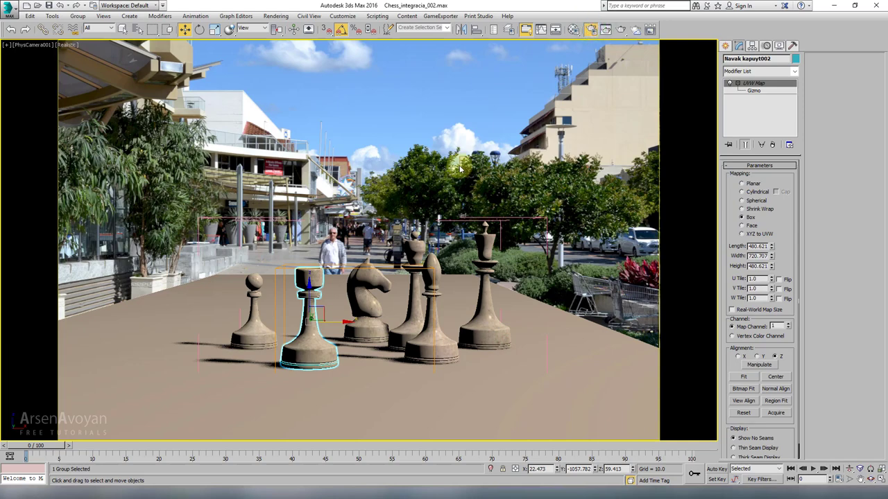
{"action": "left_click", "coordinate": [552, 162]}
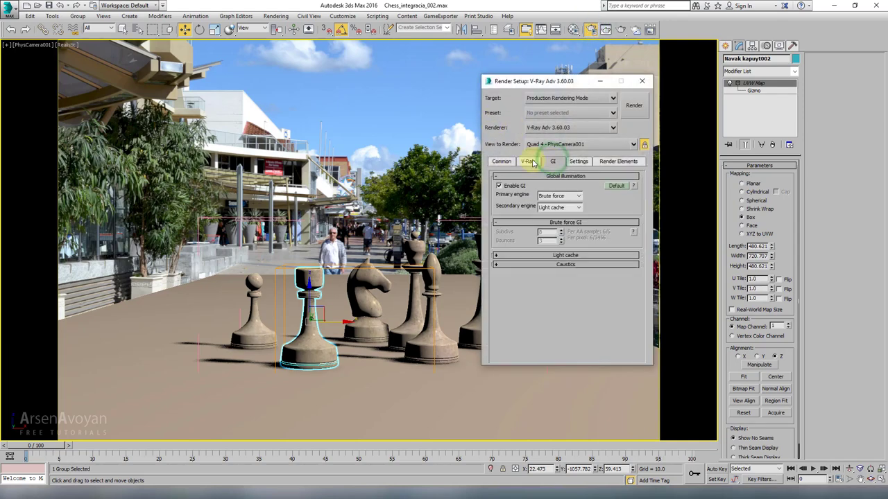
{"action": "left_click", "coordinate": [536, 161]}
{"action": "left_click_drag", "start_coordinate": [555, 81], "coordinate": [486, 41]}
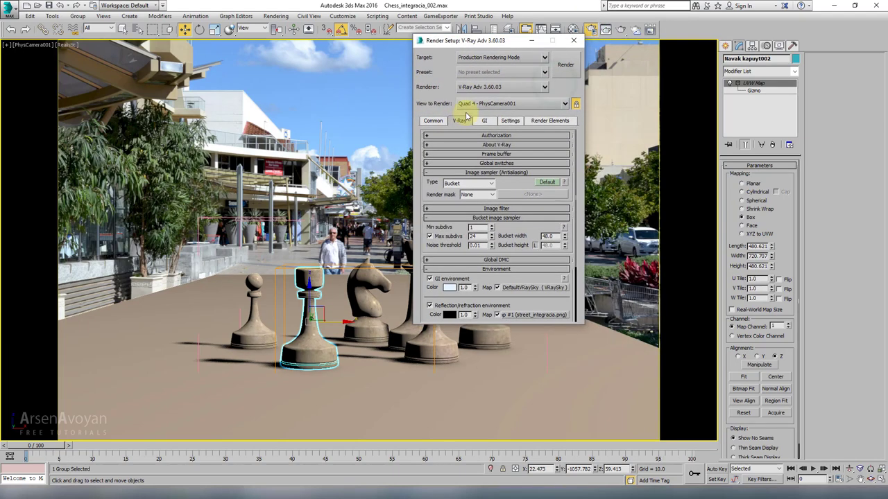
{"action": "left_click", "coordinate": [501, 154]}
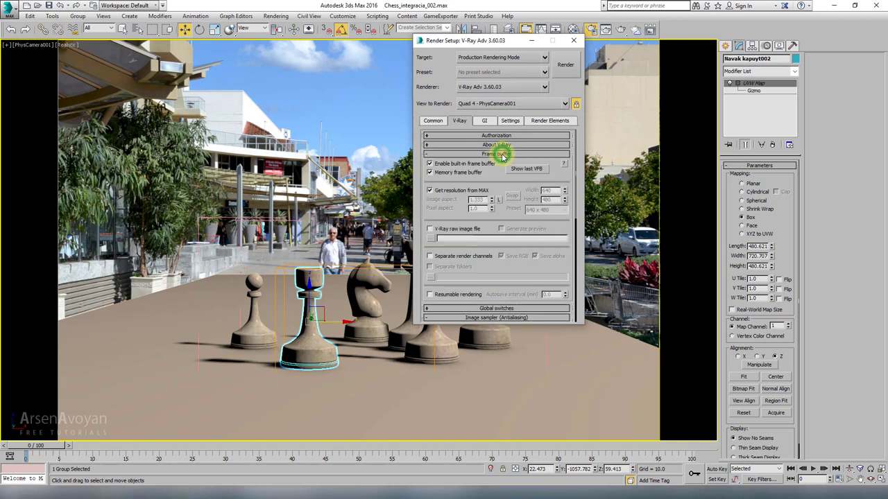
{"action": "left_click", "coordinate": [519, 173]}
{"action": "left_click_drag", "start_coordinate": [267, 291], "coordinate": [604, 53]}
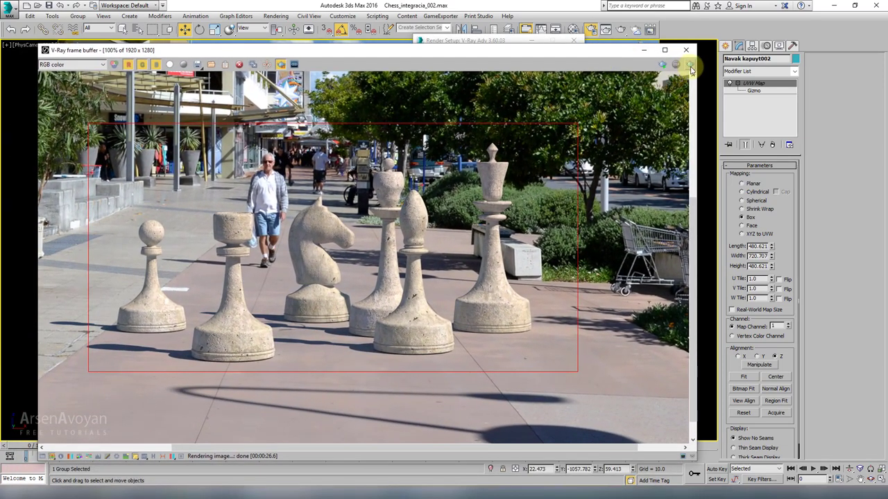
- Render the chess region again, check the whole image at 50% and turn off region rendering
{"action": "left_click", "coordinate": [690, 65]}
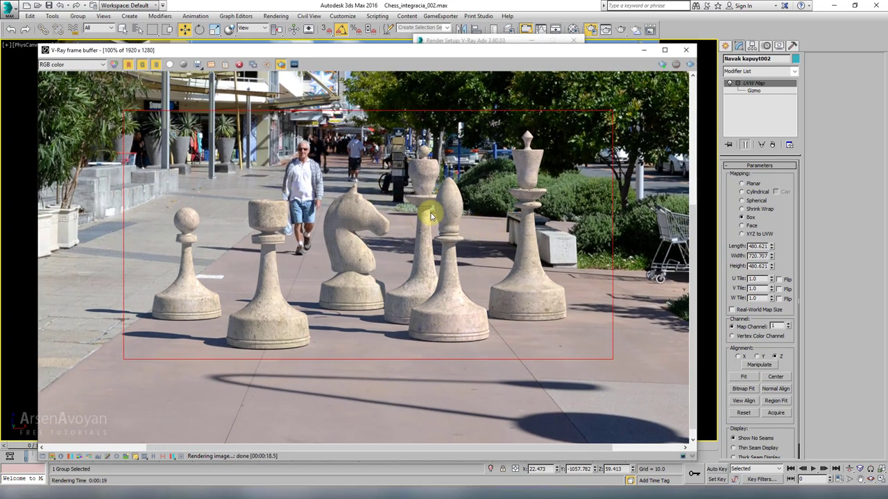
{"action": "scroll", "coordinate": [425, 212], "scroll_direction": "down", "scroll_amount": 2}
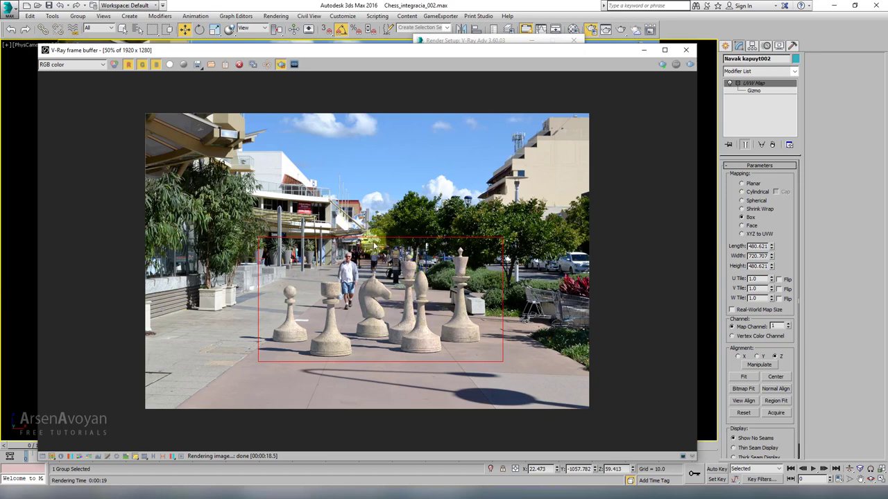
{"action": "left_click", "coordinate": [281, 65]}
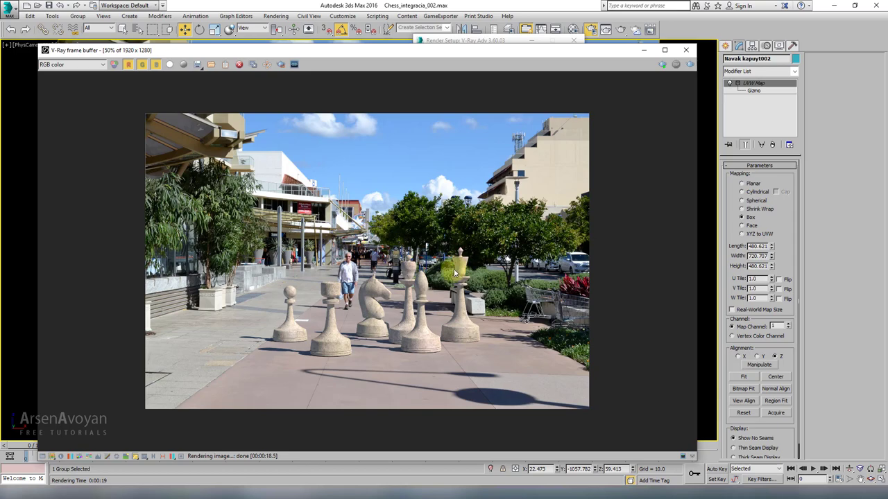
- Save the render as the OpenEXR image int_001 in a new folder named Render inside Integracia
{"action": "left_click", "coordinate": [197, 65]}
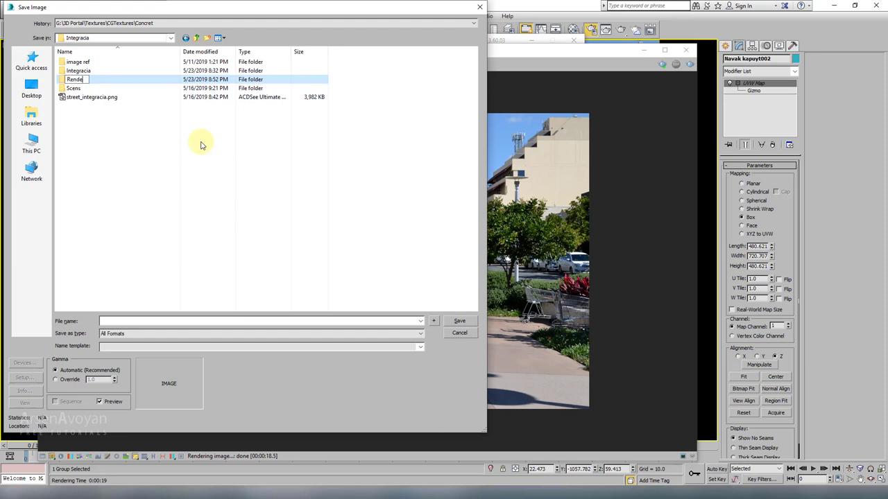
{"action": "key", "text": "Return"}
{"action": "key", "text": "Return"}
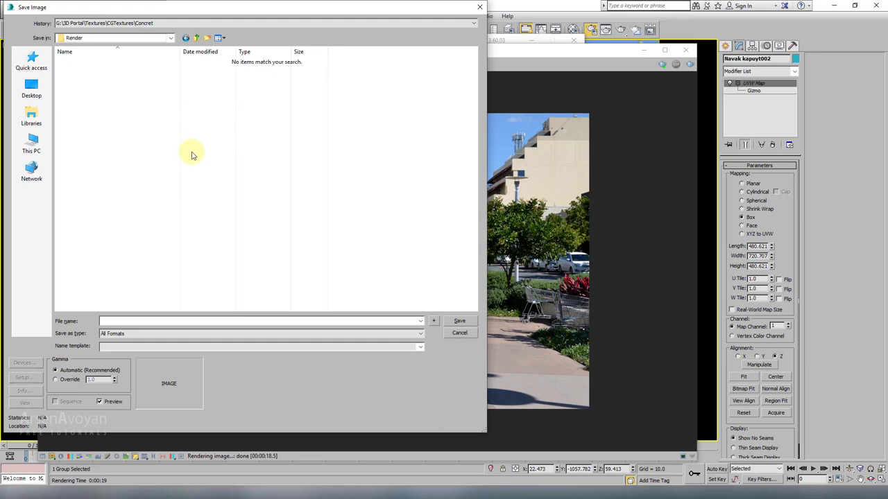
{"action": "left_click", "coordinate": [115, 335]}
{"action": "left_click", "coordinate": [131, 372]}
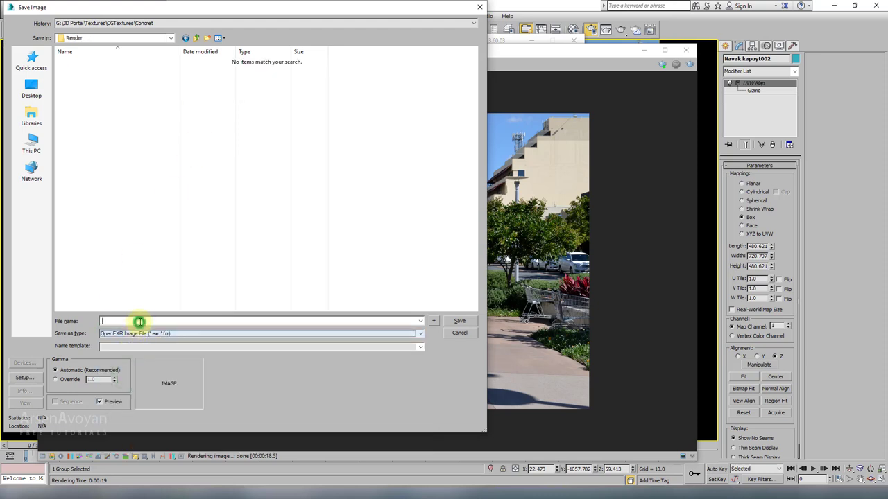
{"action": "left_click", "coordinate": [140, 321]}
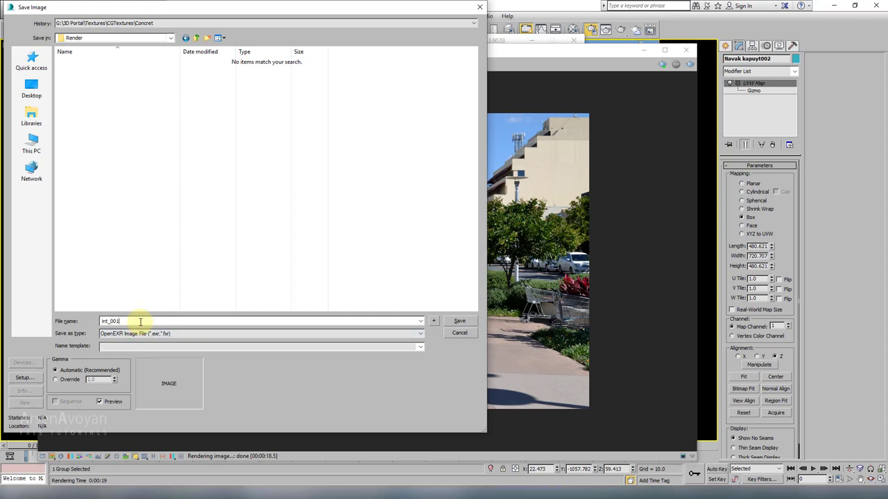
{"action": "left_click", "coordinate": [458, 321]}
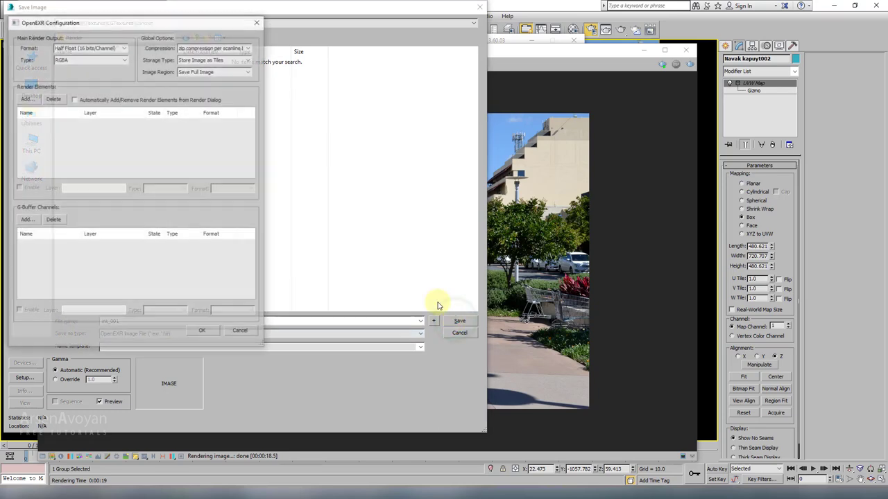
- Set the OpenEXR output type to RGB, keep the Half Float (16 bits/Channel) format and confirm the configuration
{"action": "left_click", "coordinate": [85, 62]}
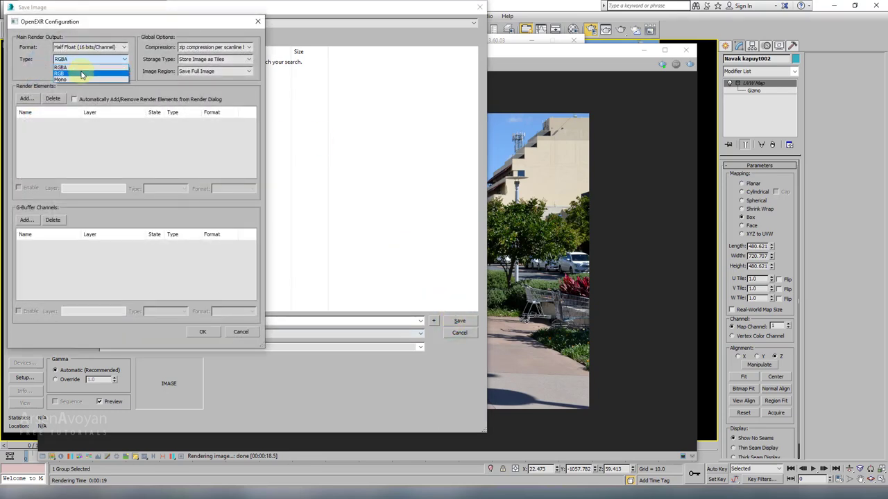
{"action": "left_click", "coordinate": [80, 73]}
{"action": "left_click_drag", "start_coordinate": [106, 23], "coordinate": [232, 51]}
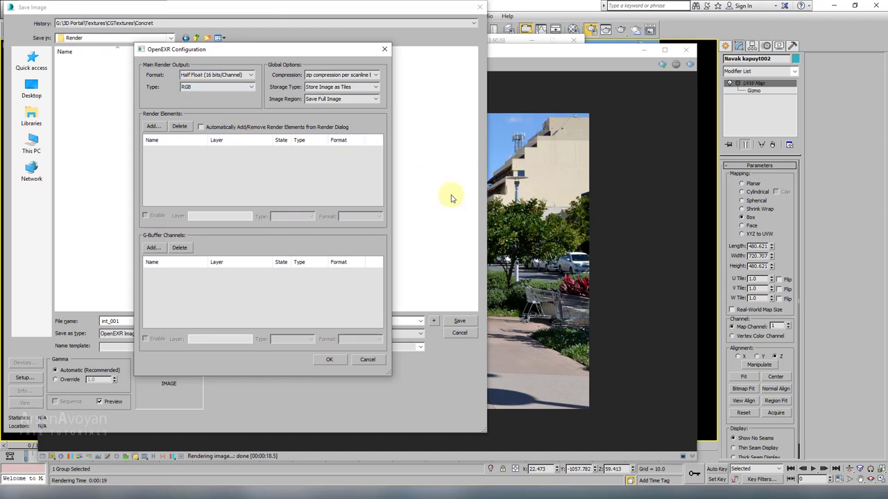
{"action": "left_click", "coordinate": [209, 94]}
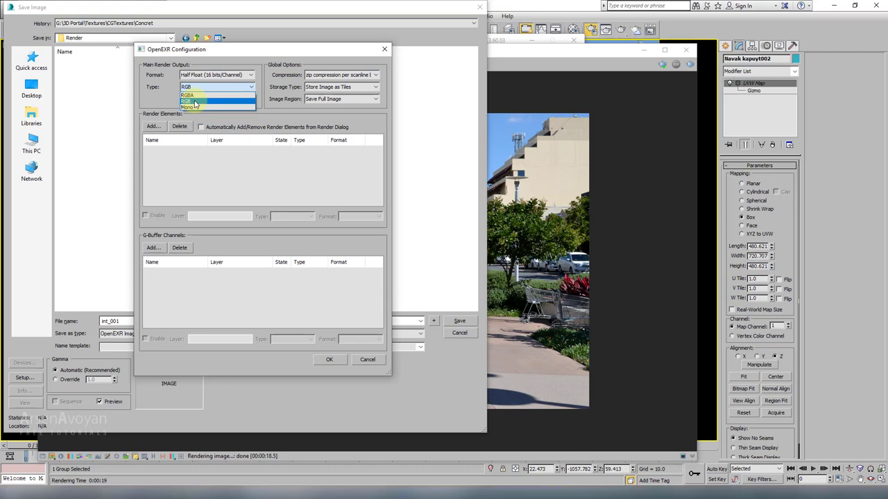
{"action": "left_click", "coordinate": [196, 102]}
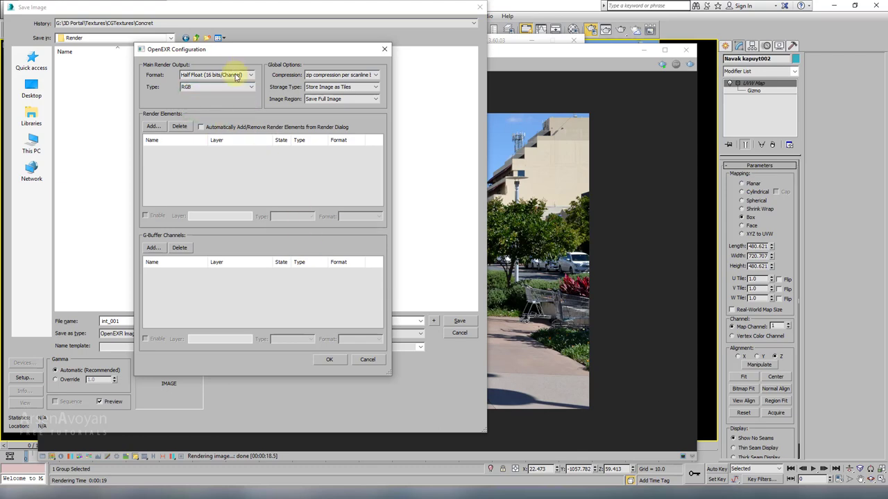
{"action": "left_click", "coordinate": [330, 361]}
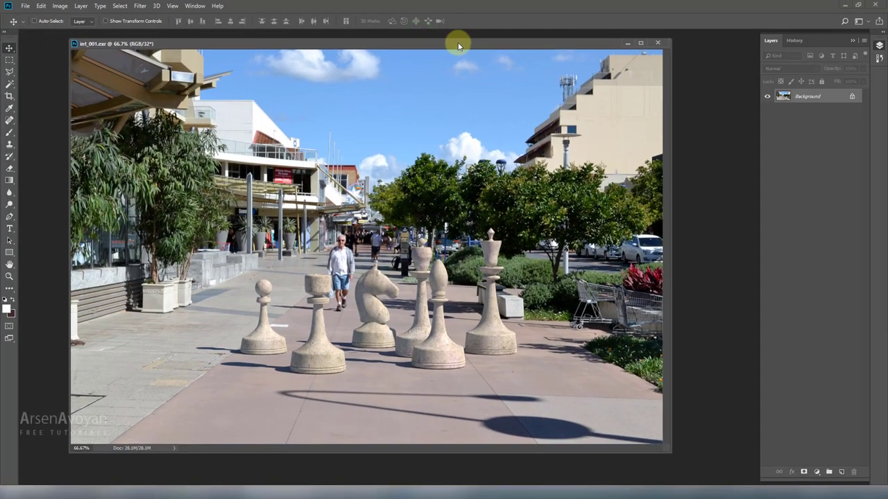
- Switch to Photoshop with int_001.exr open and start converting the image from 32 to 16 bits per channel
{"action": "left_click_drag", "start_coordinate": [458, 46], "coordinate": [453, 42]}
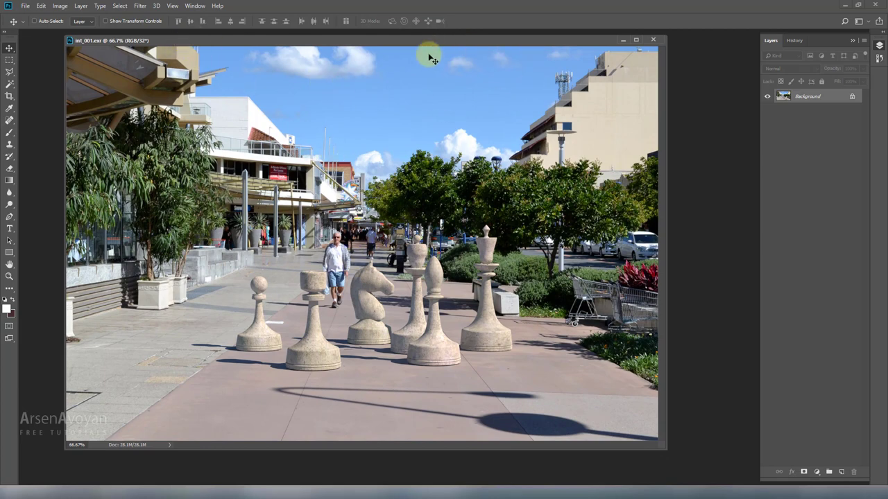
{"action": "left_click_drag", "start_coordinate": [434, 45], "coordinate": [427, 48]}
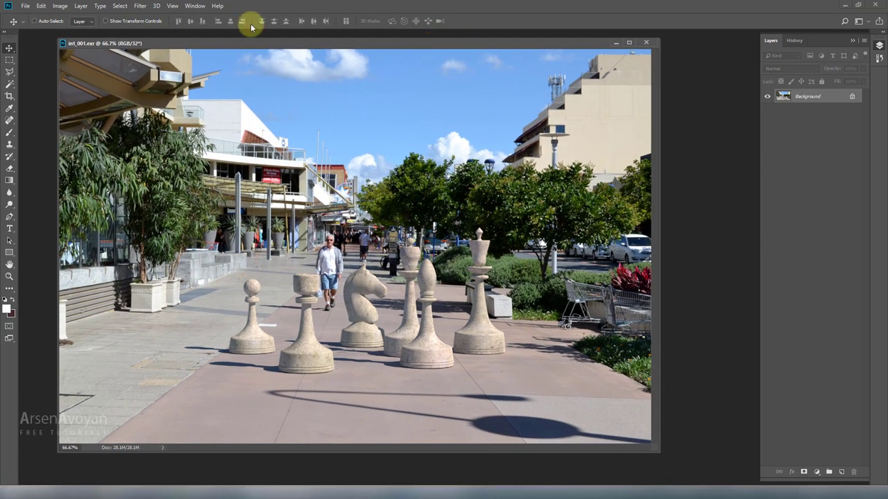
{"action": "left_click", "coordinate": [61, 7]}
{"action": "mouse_move", "coordinate": [68, 17]}
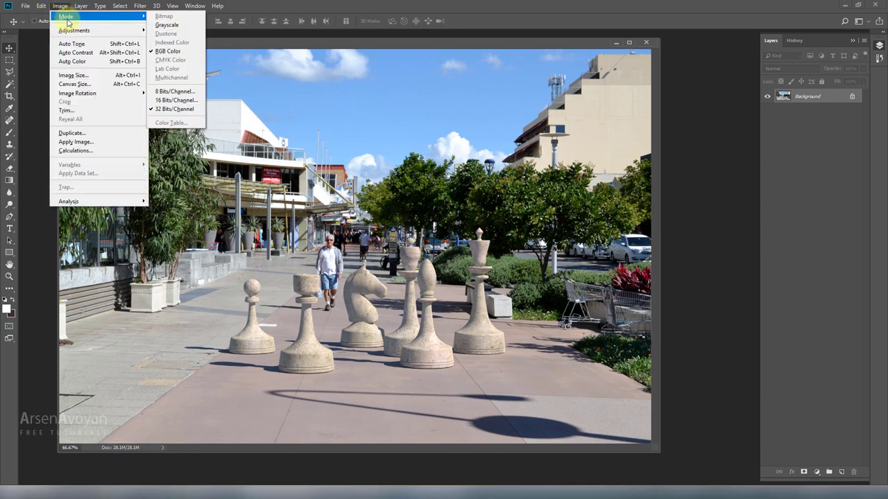
{"action": "left_click", "coordinate": [177, 108]}
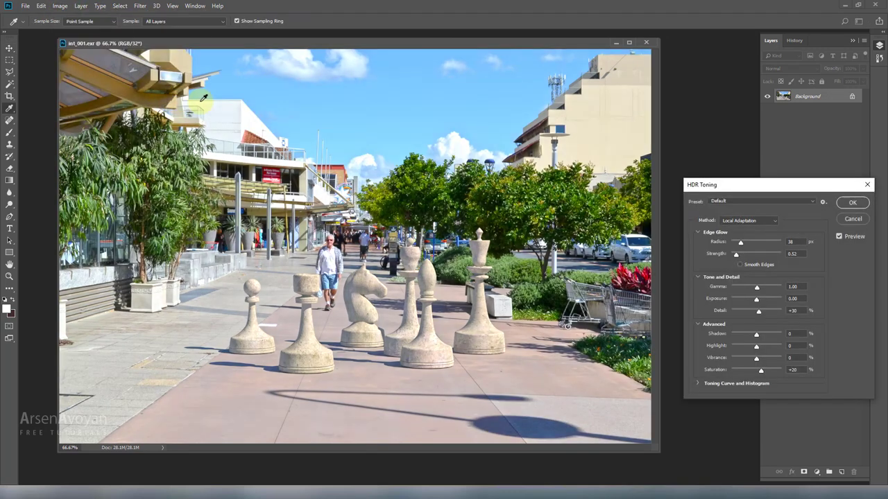
- Set the HDR Toning method to Exposure and Gamma with exposure 0.00 and gamma 1.00, and apply the conversion
{"action": "left_click_drag", "start_coordinate": [714, 182], "coordinate": [503, 111]}
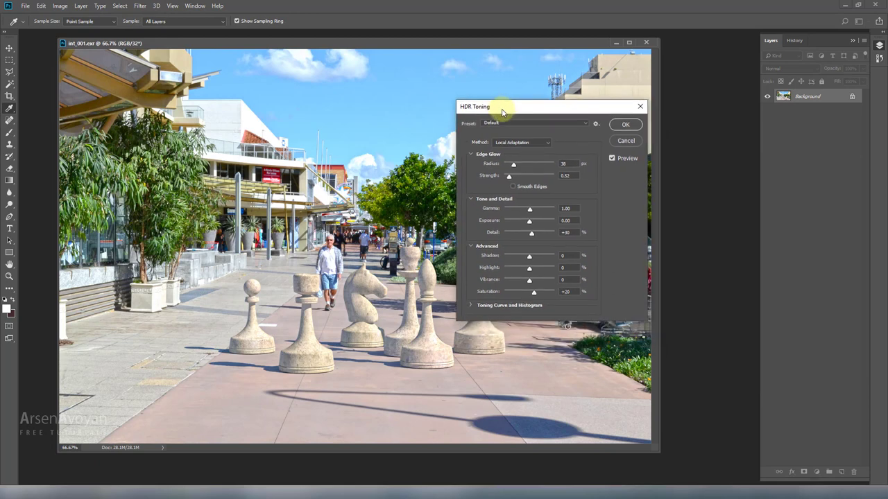
{"action": "left_click", "coordinate": [532, 144]}
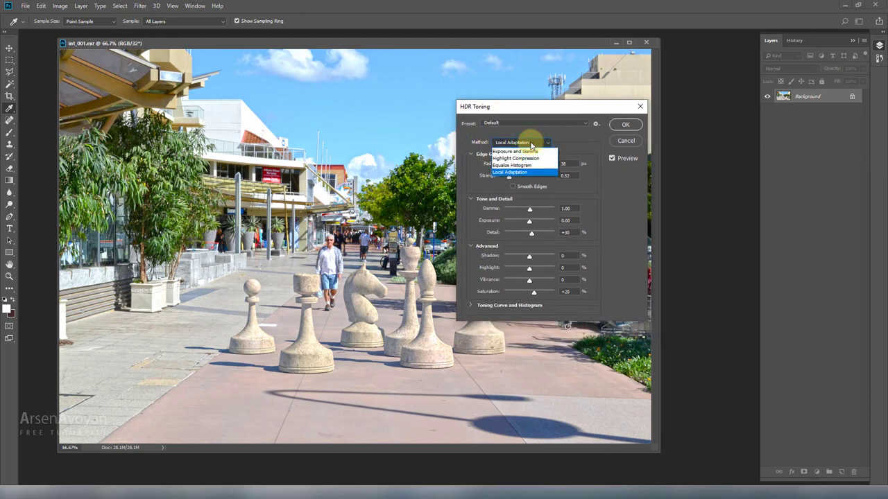
{"action": "left_click", "coordinate": [527, 147]}
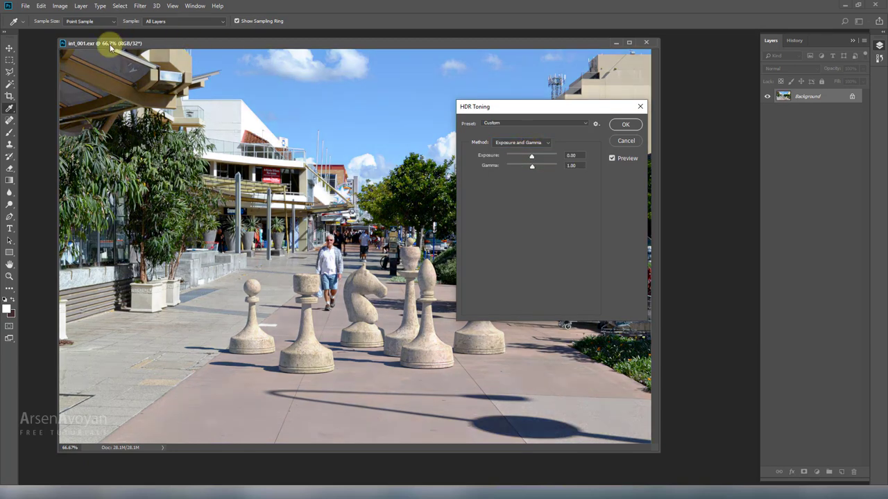
{"action": "left_click", "coordinate": [528, 143]}
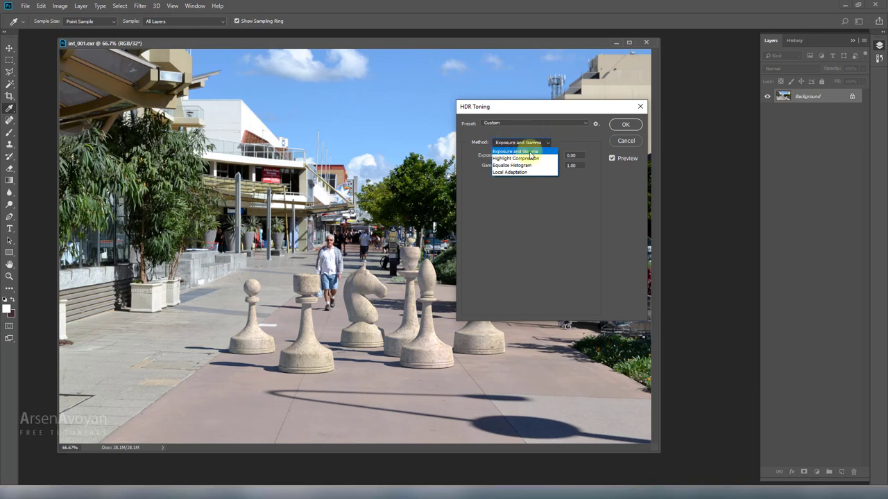
{"action": "left_click", "coordinate": [530, 152]}
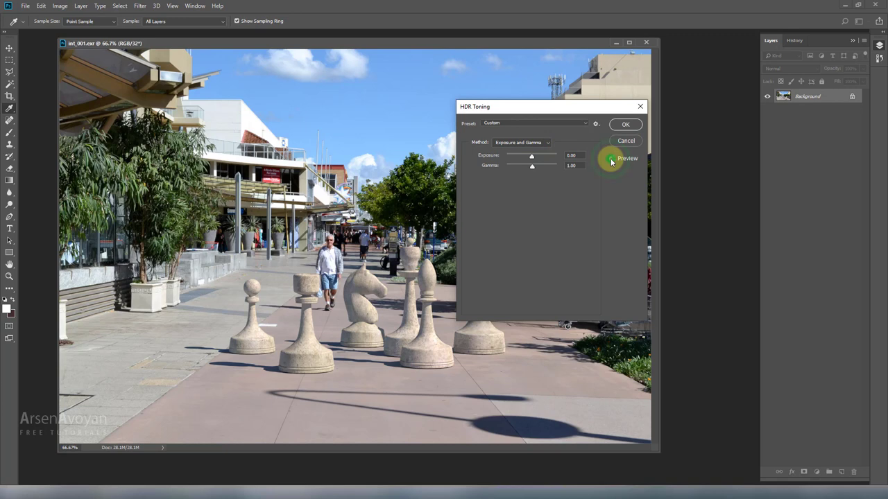
{"action": "left_click", "coordinate": [624, 125]}
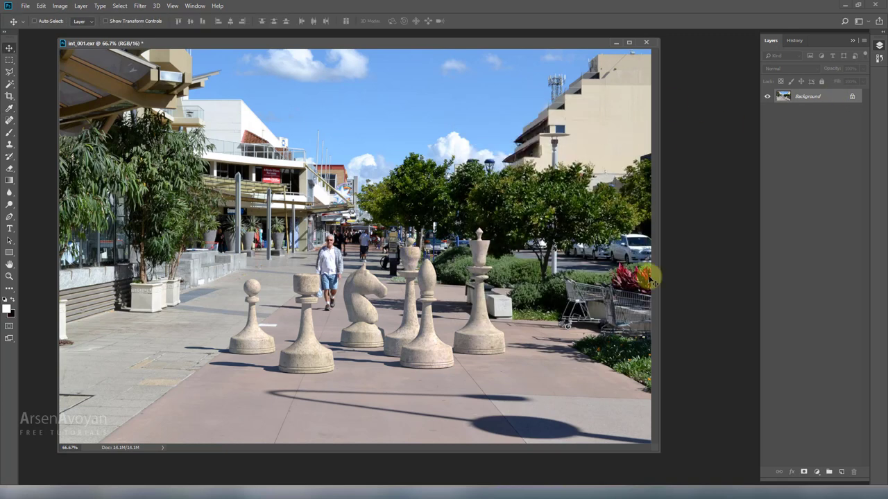
- Add a Curves adjustment layer above the background and adjust the shadow point of its RGB curve
{"action": "left_click", "coordinate": [816, 472]}
{"action": "left_click", "coordinate": [829, 354]}
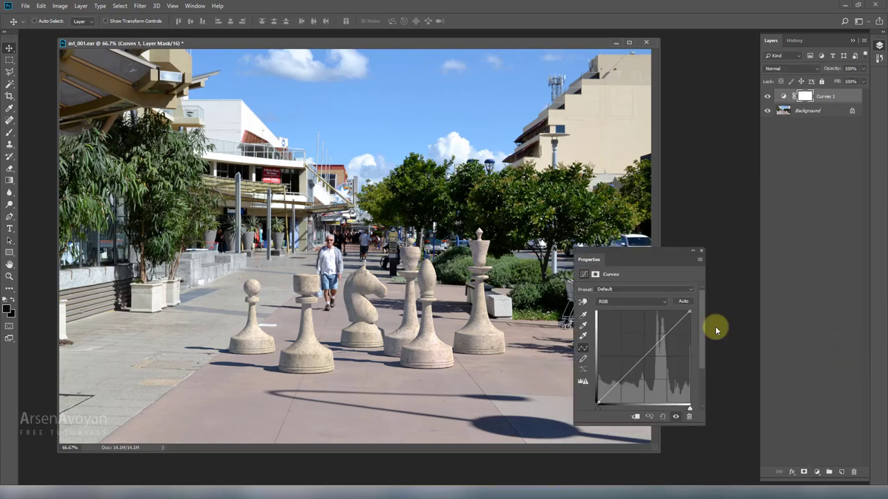
{"action": "mouse_move", "coordinate": [613, 388]}
{"action": "left_mouse_down"}
{"action": "mouse_move", "coordinate": [615, 396]}
{"action": "mouse_move", "coordinate": [592, 378]}
{"action": "mouse_move", "coordinate": [611, 396]}
{"action": "left_mouse_up"}
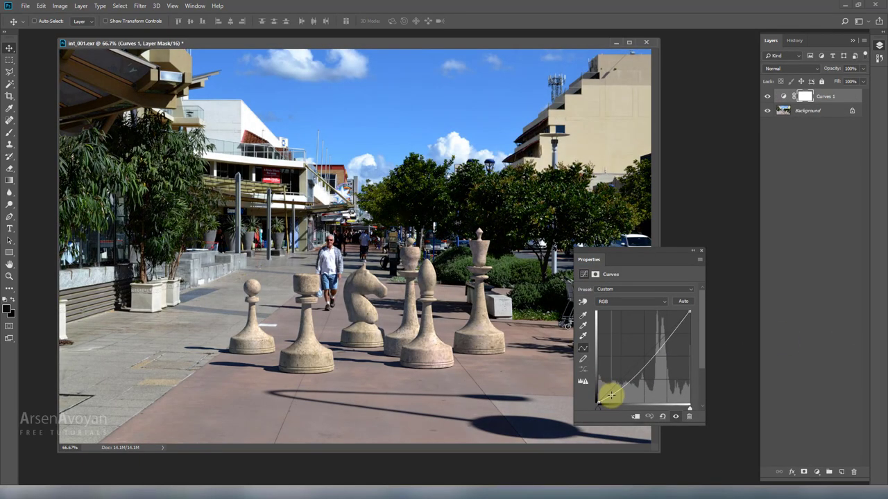
{"action": "left_click_drag", "start_coordinate": [673, 337], "coordinate": [604, 393]}
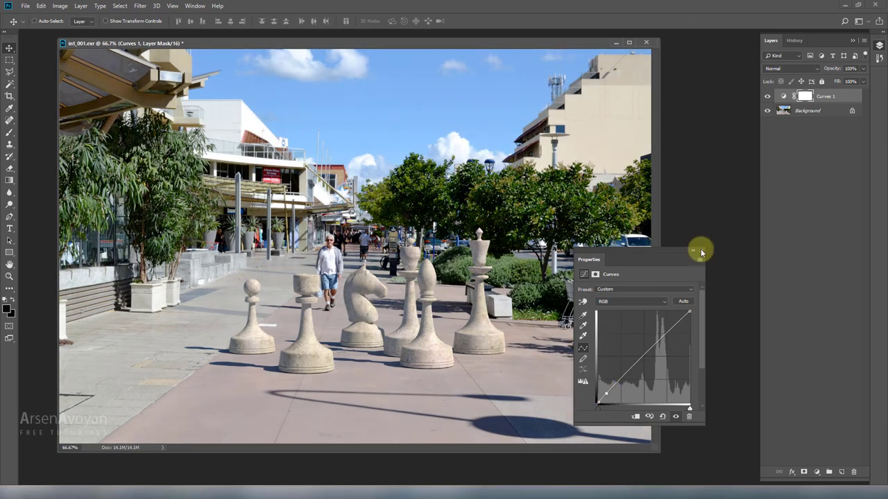
- Add a Color Balance adjustment layer above Curves 1 and set its Shadows to +24 on Cyan-Red and -5 on Yellow-Blue
{"action": "left_click", "coordinate": [700, 251]}
{"action": "left_click", "coordinate": [817, 472]}
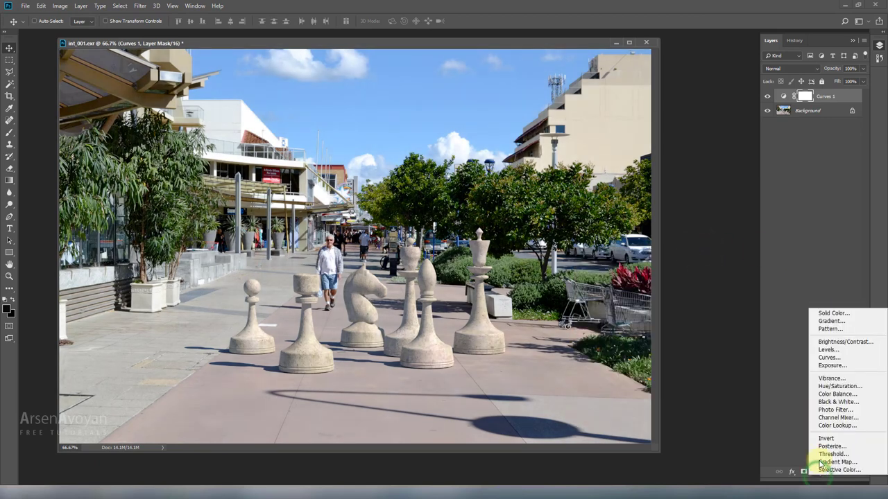
{"action": "left_click", "coordinate": [842, 394]}
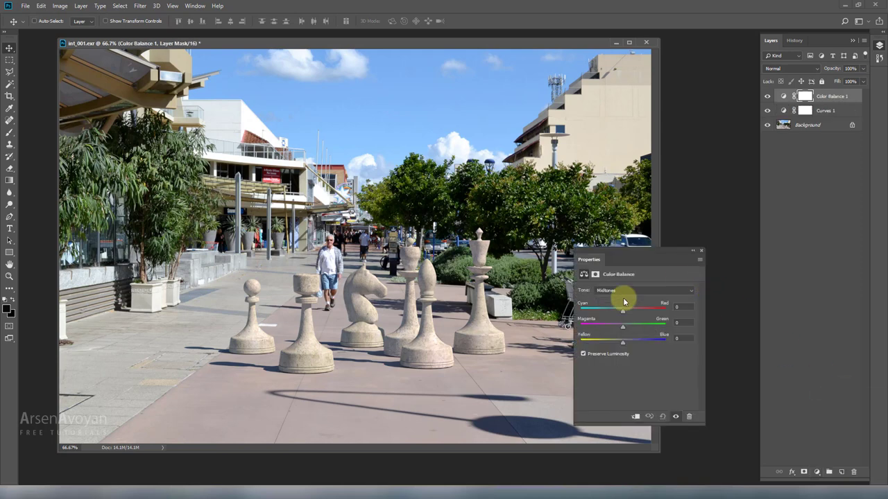
{"action": "left_click", "coordinate": [619, 295]}
{"action": "left_click", "coordinate": [621, 299]}
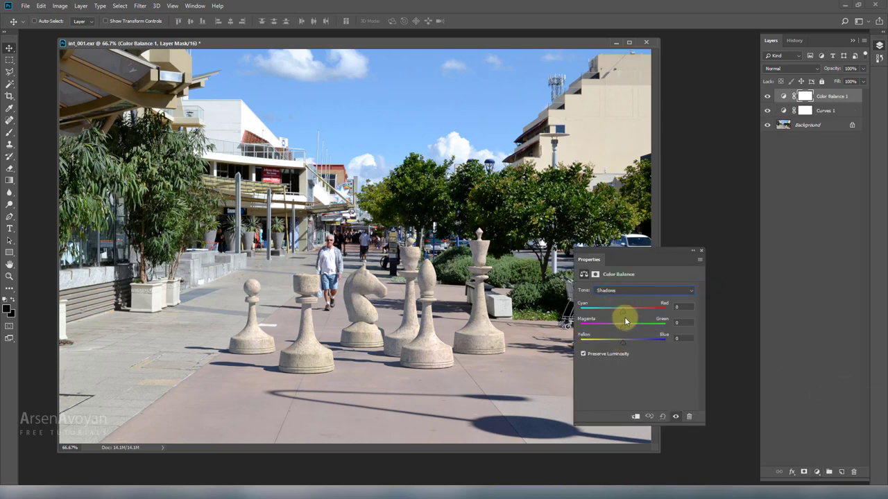
{"action": "left_click_drag", "start_coordinate": [624, 315], "coordinate": [624, 343]}
{"action": "left_click", "coordinate": [619, 312]}
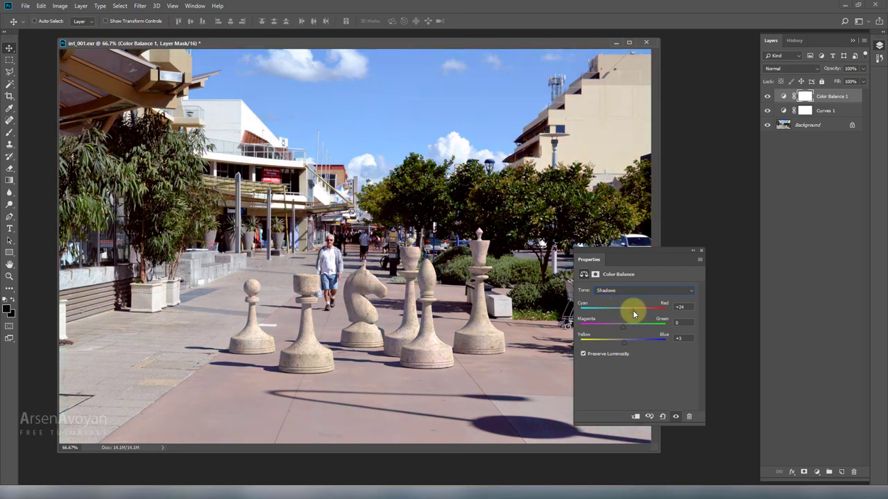
{"action": "left_click", "coordinate": [622, 344]}
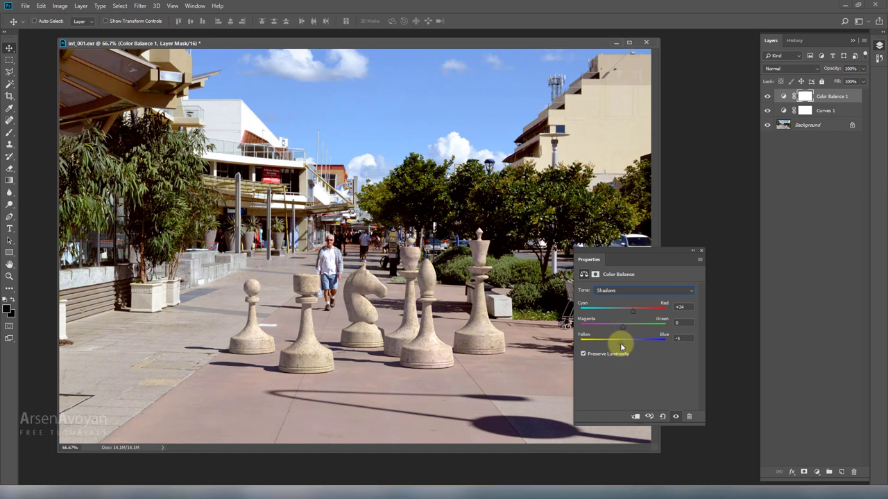
- Set the Color Balance Midtones to +15 on Cyan-Red and the Highlights to about -7 on Yellow-Blue
{"action": "left_click", "coordinate": [625, 307]}
{"action": "left_click", "coordinate": [631, 291]}
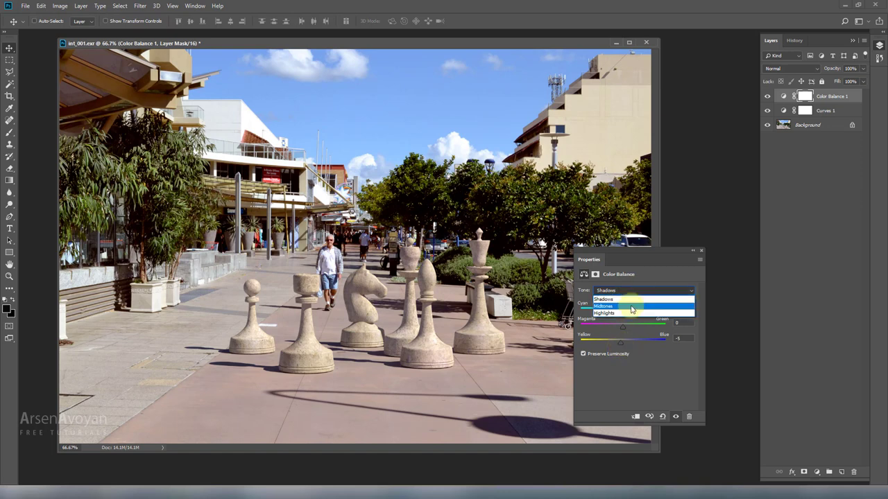
{"action": "left_click", "coordinate": [630, 300]}
{"action": "left_click_drag", "start_coordinate": [624, 312], "coordinate": [631, 311]}
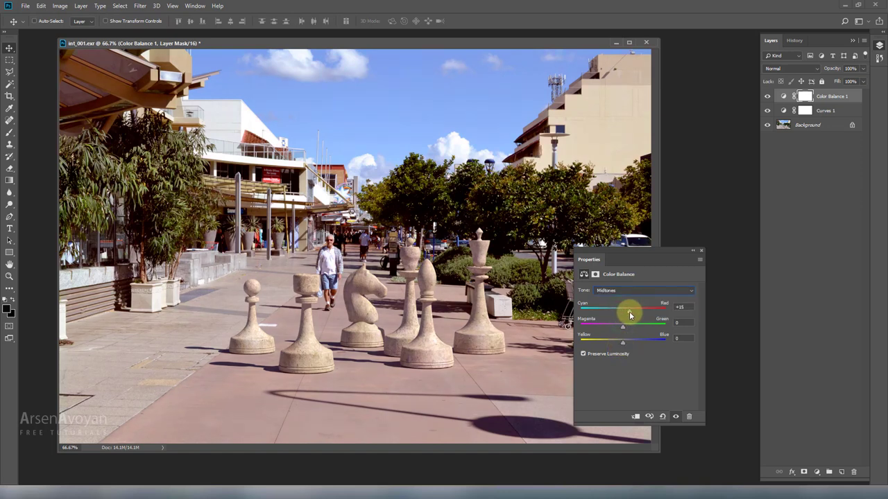
{"action": "left_click", "coordinate": [628, 291]}
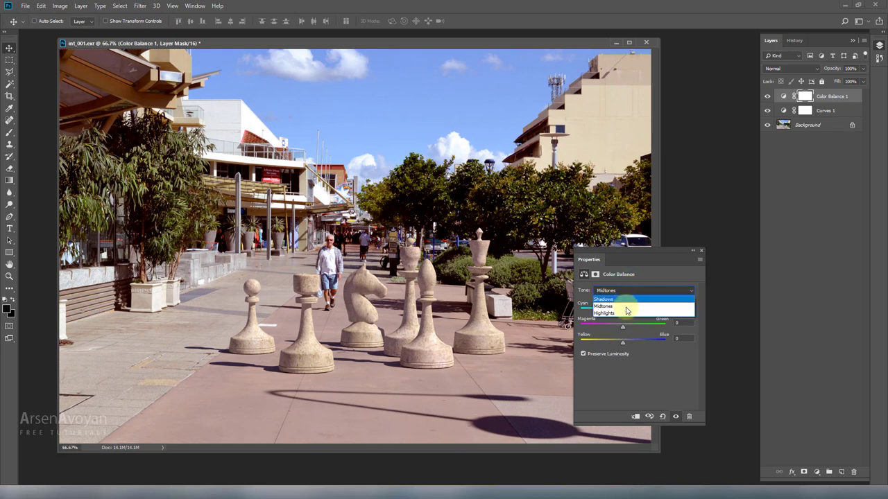
{"action": "left_click", "coordinate": [626, 314]}
{"action": "left_click_drag", "start_coordinate": [622, 343], "coordinate": [617, 346]}
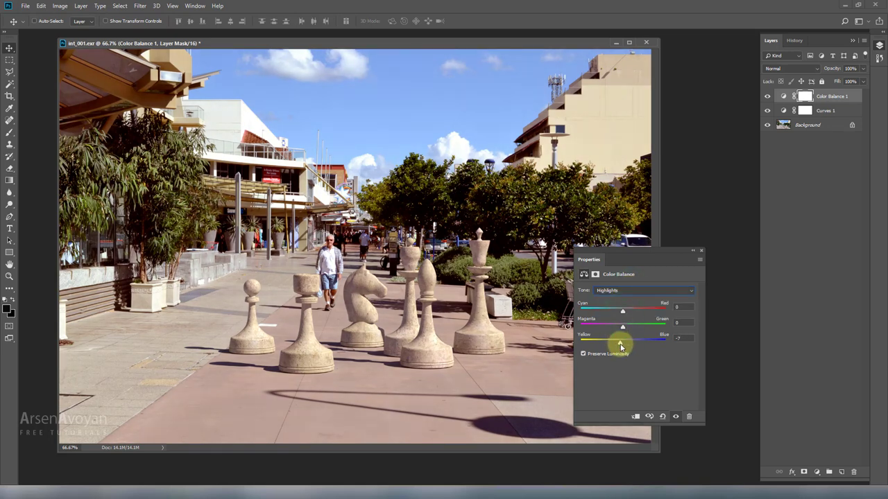
{"action": "left_click", "coordinate": [701, 251]}
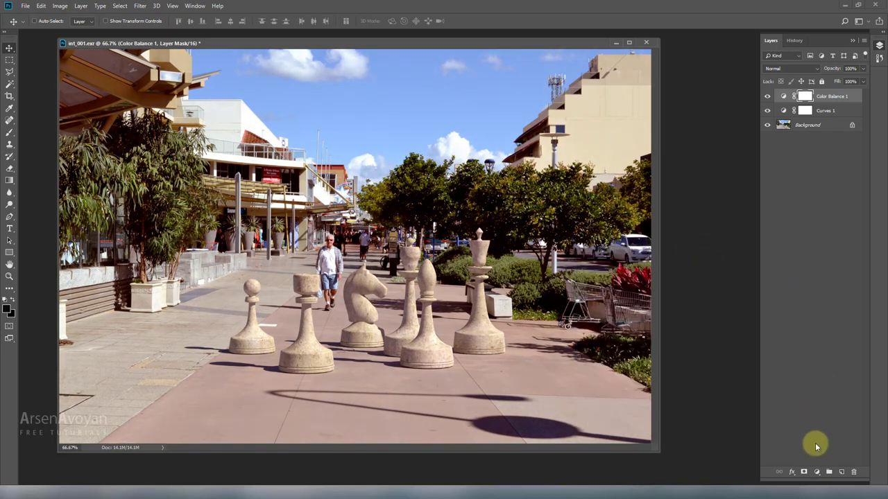
- Add a Hue/Saturation adjustment layer with Master saturation at -3 and Blues saturation at -64
{"action": "left_click", "coordinate": [817, 471]}
{"action": "left_click", "coordinate": [838, 383]}
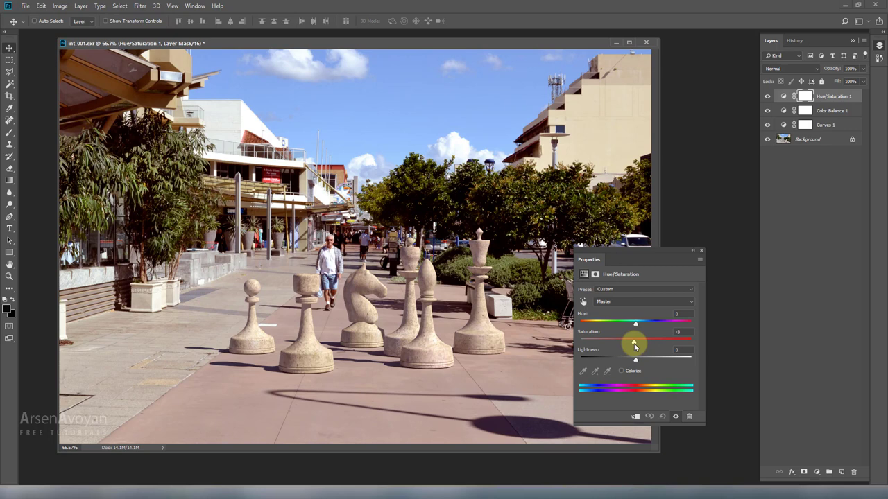
{"action": "left_click", "coordinate": [624, 301]}
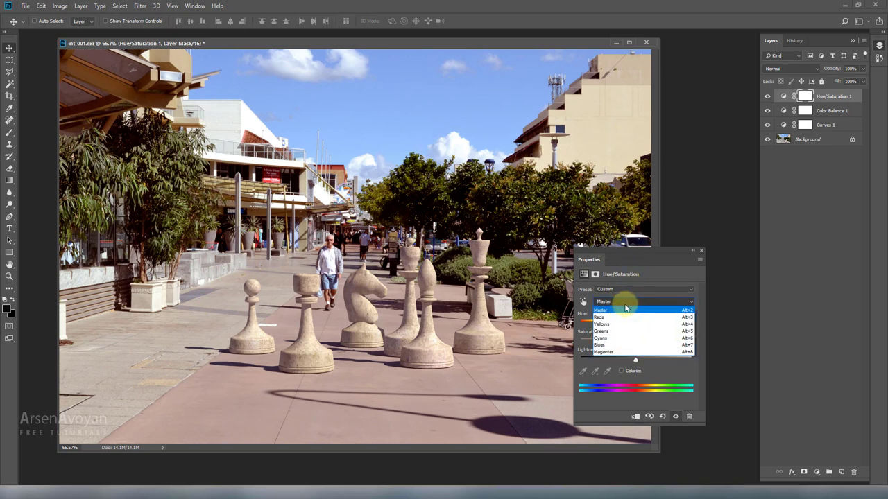
{"action": "left_click", "coordinate": [626, 344]}
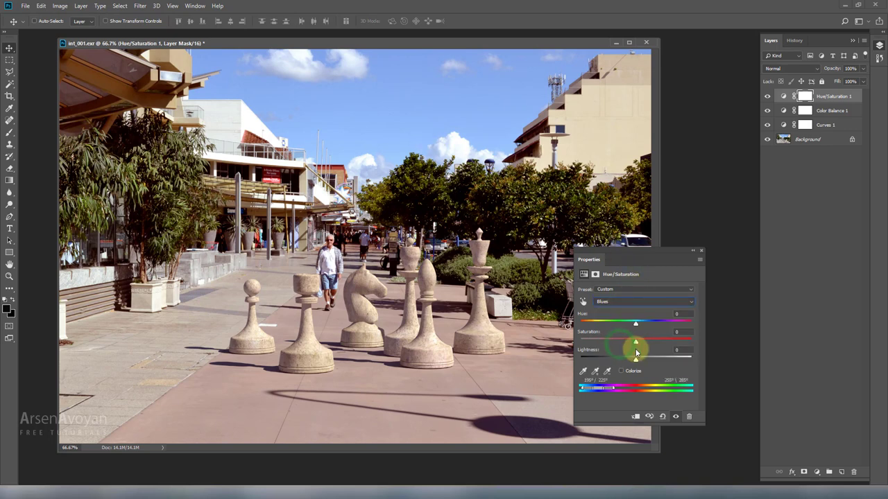
{"action": "mouse_move", "coordinate": [627, 345]}
{"action": "left_mouse_down"}
{"action": "mouse_move", "coordinate": [596, 344]}
{"action": "mouse_move", "coordinate": [638, 342]}
{"action": "mouse_move", "coordinate": [590, 342]}
{"action": "mouse_move", "coordinate": [624, 341]}
{"action": "left_mouse_up"}
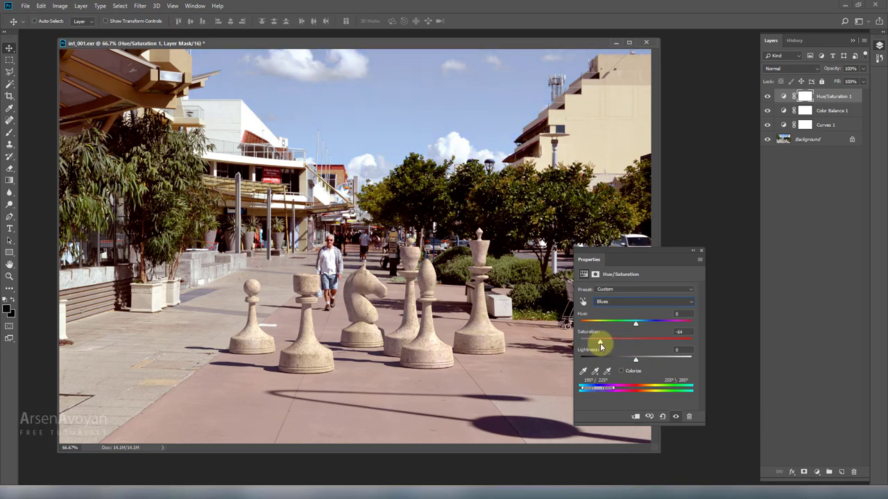
{"action": "left_click", "coordinate": [701, 250]}
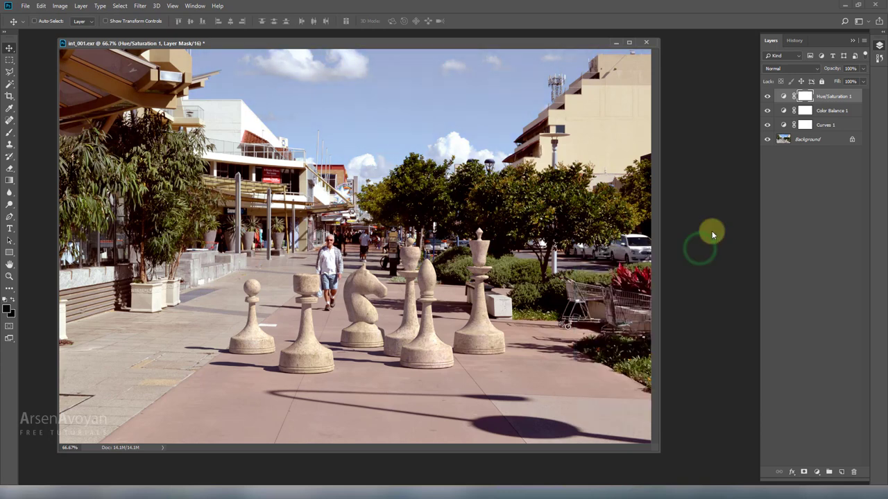
- Raise the black point of the Curves 1 RGB curve and compare the image with that layer hidden and shown
{"action": "double_click", "coordinate": [784, 126]}
{"action": "left_click_drag", "start_coordinate": [598, 403], "coordinate": [602, 385]}
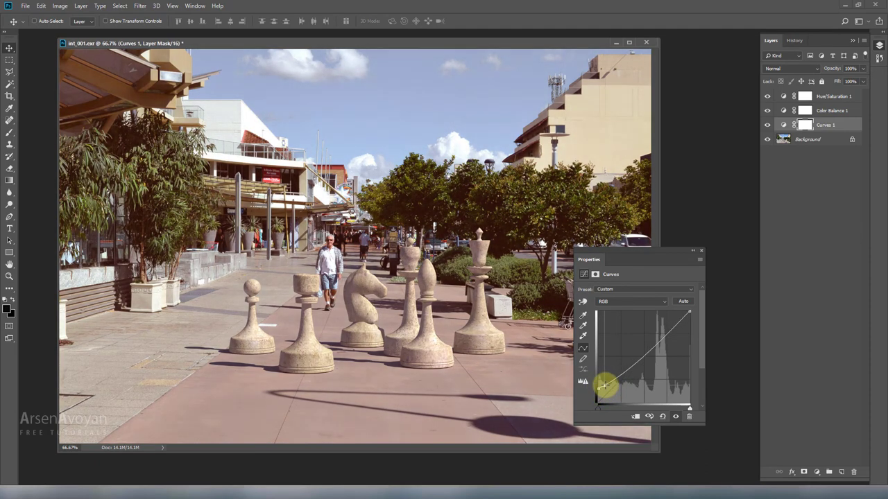
{"action": "left_click", "coordinate": [702, 250]}
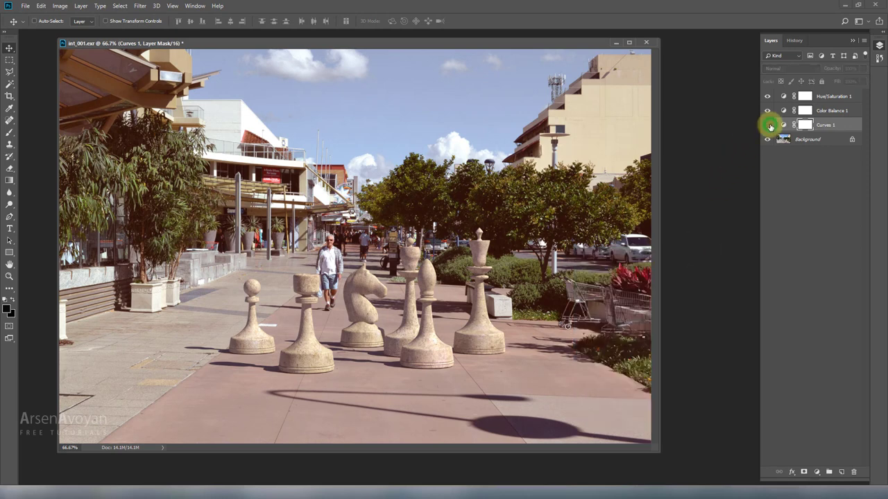
{"action": "left_click", "coordinate": [768, 125]}
{"action": "left_click", "coordinate": [769, 126]}
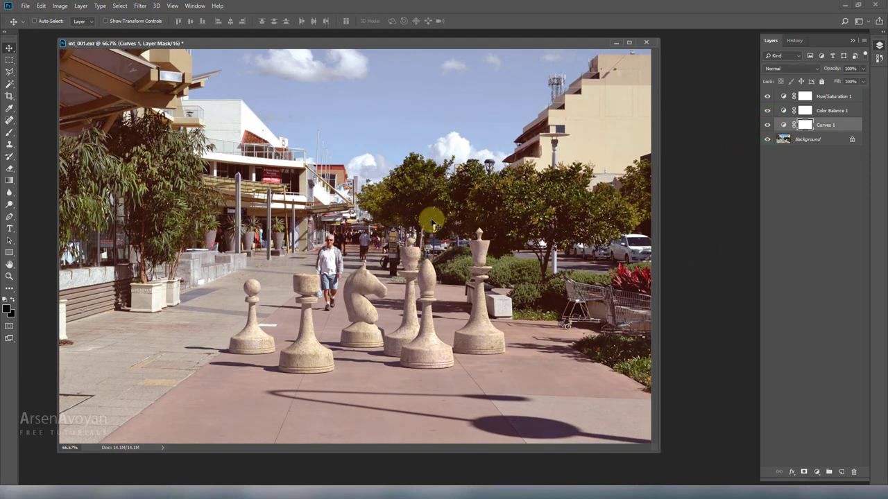
{"action": "left_click", "coordinate": [769, 126]}
{"action": "left_click", "coordinate": [768, 125]}
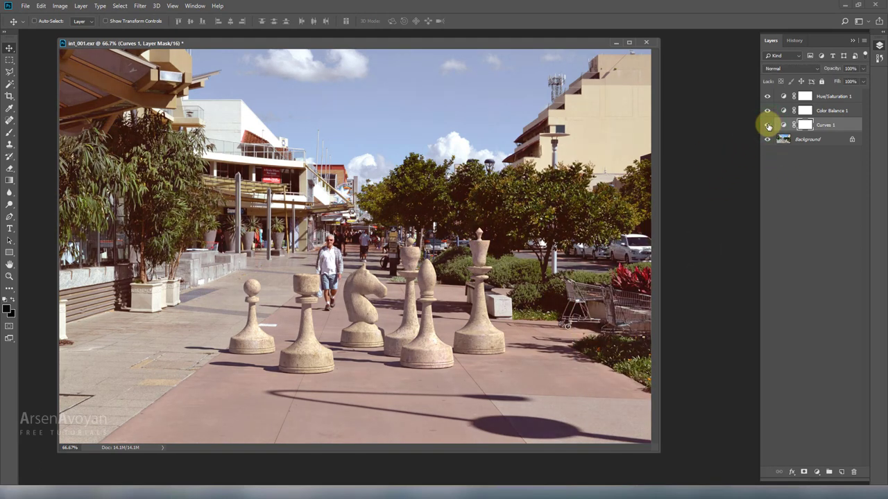
- Lift the shadow points of the Curves 1 RGB curve further and compare the image with and without Color Balance 1
{"action": "double_click", "coordinate": [783, 125]}
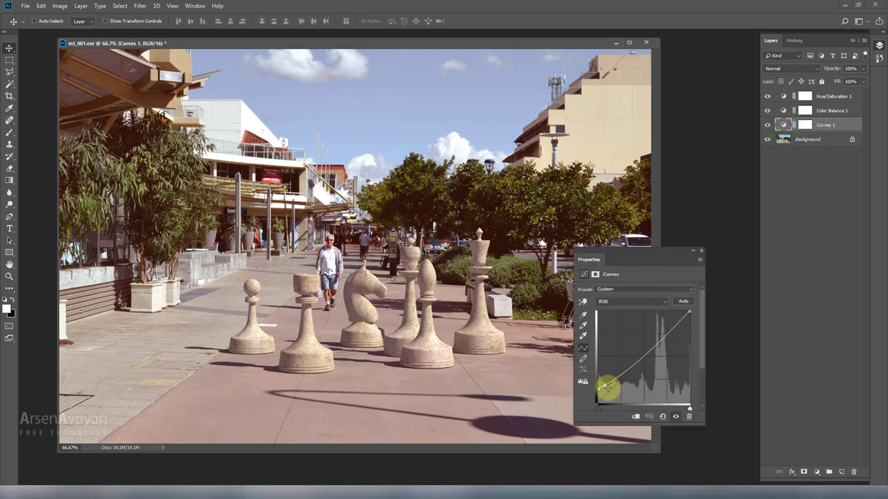
{"action": "mouse_move", "coordinate": [603, 387]}
{"action": "left_mouse_down"}
{"action": "mouse_move", "coordinate": [618, 412]}
{"action": "mouse_move", "coordinate": [589, 380]}
{"action": "mouse_move", "coordinate": [615, 375]}
{"action": "left_mouse_up"}
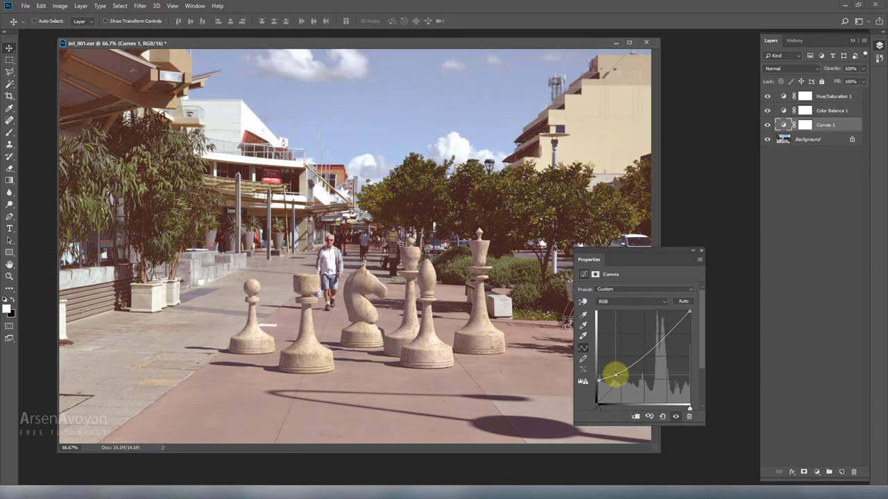
{"action": "left_click", "coordinate": [701, 252]}
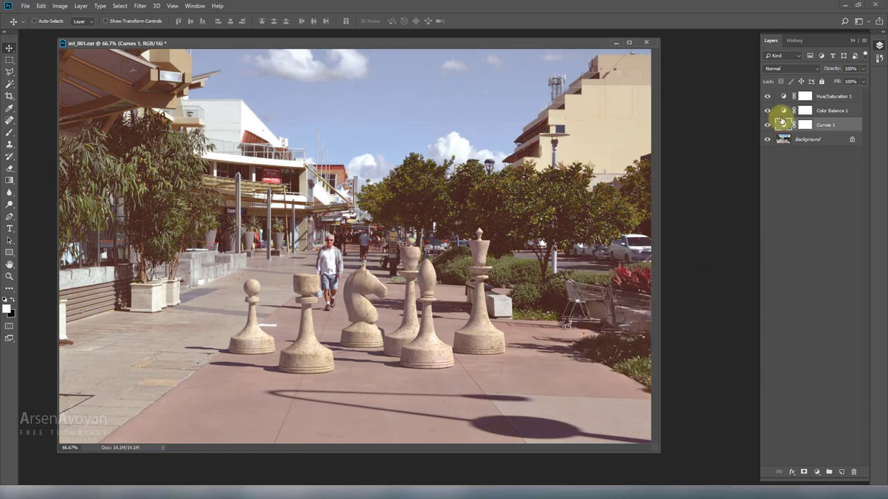
{"action": "left_click", "coordinate": [766, 111]}
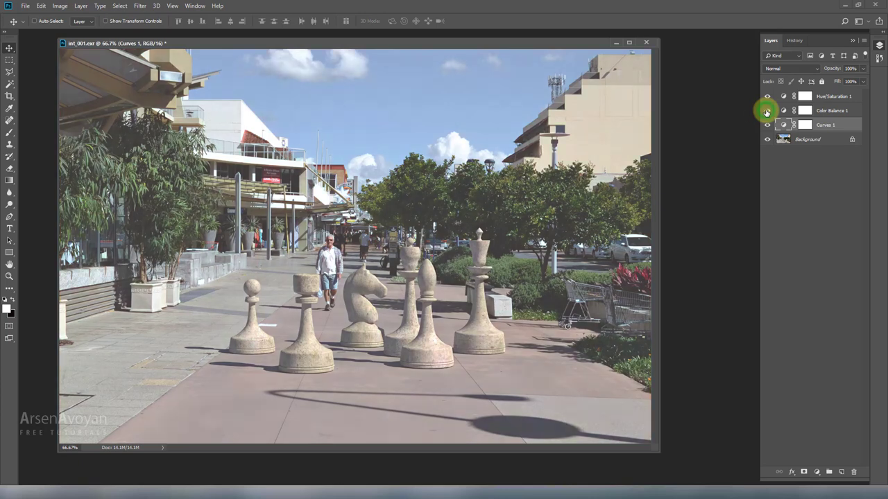
{"action": "left_click", "coordinate": [767, 112]}
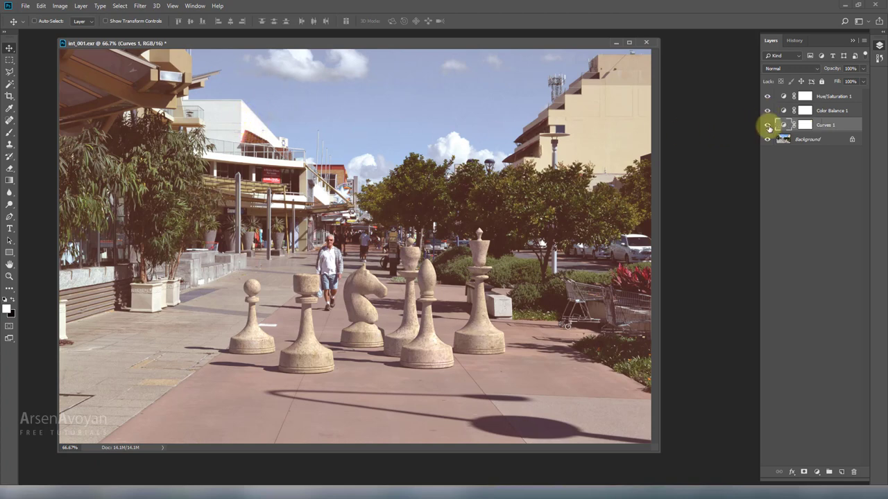
- Lower the white point of the Curves 1 RGB curve, raise a highlight point beside it, and compare with the layer hidden and shown
{"action": "double_click", "coordinate": [783, 125]}
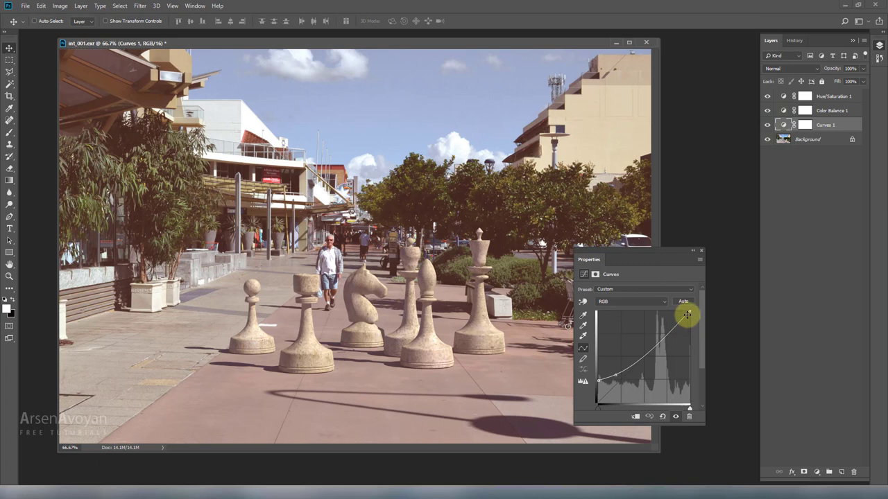
{"action": "mouse_move", "coordinate": [689, 313]}
{"action": "left_mouse_down"}
{"action": "mouse_move", "coordinate": [691, 322]}
{"action": "mouse_move", "coordinate": [680, 321]}
{"action": "left_mouse_up"}
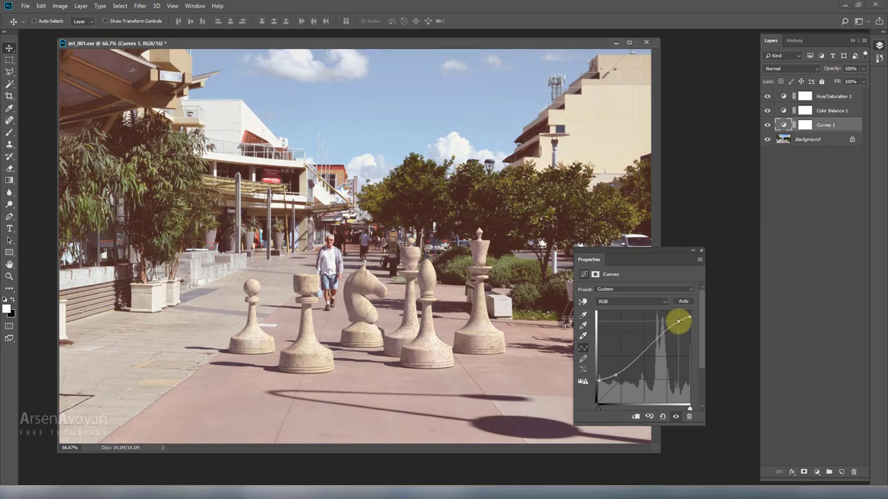
{"action": "left_click", "coordinate": [767, 126]}
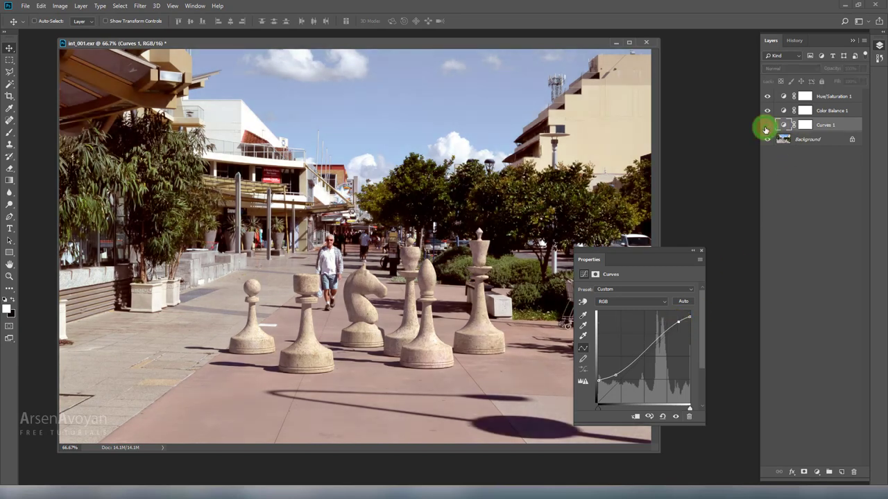
{"action": "left_click", "coordinate": [767, 126]}
{"action": "left_click", "coordinate": [767, 126]}
{"action": "left_click", "coordinate": [766, 126]}
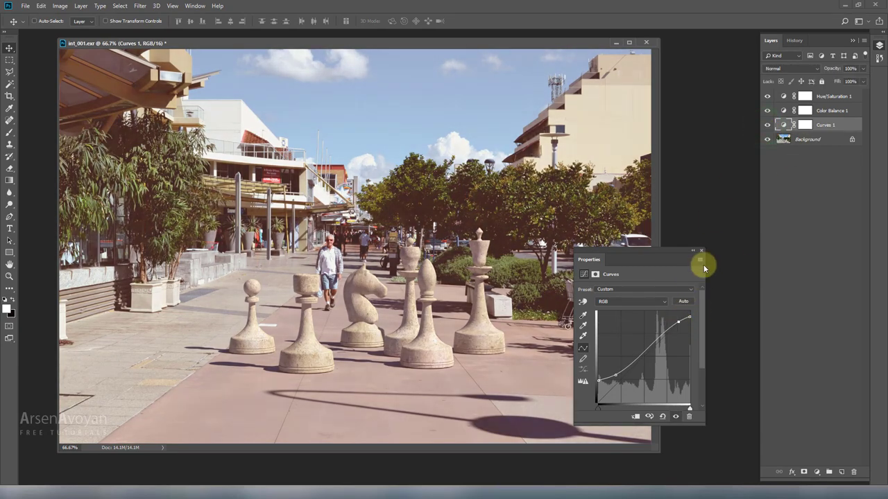
{"action": "left_click", "coordinate": [700, 252]}
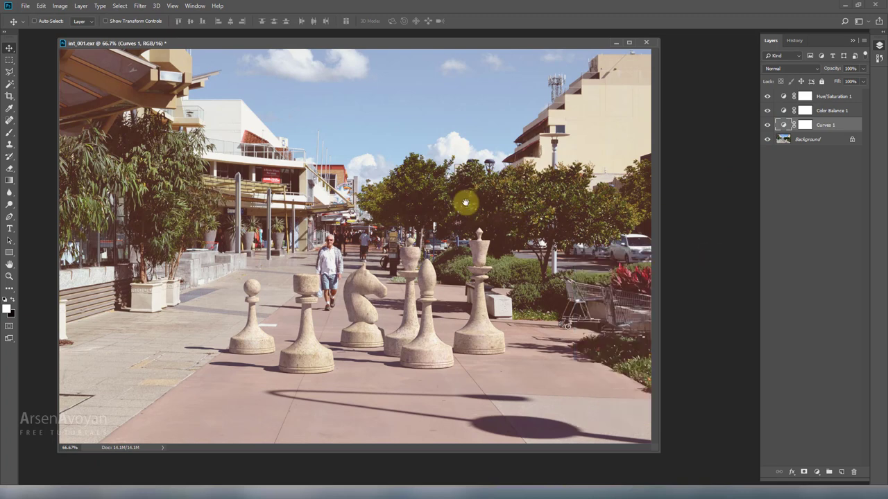
- Add a new empty layer directly above the Background layer
{"action": "scroll", "coordinate": [462, 201], "scroll_direction": "down", "scroll_amount": 1, "text": "alt"}
{"action": "left_click", "coordinate": [807, 139]}
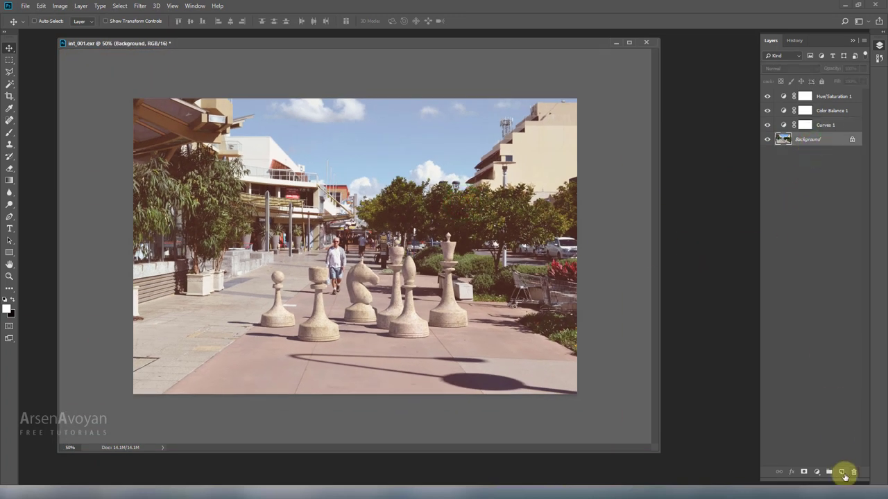
{"action": "left_click", "coordinate": [842, 472]}
- Set up the Gradient tool with the Foreground to Transparent preset, foreground color 000000 and the radial gradient style
{"action": "left_click_drag", "start_coordinate": [9, 179], "coordinate": [52, 175]}
{"action": "left_click", "coordinate": [68, 21]}
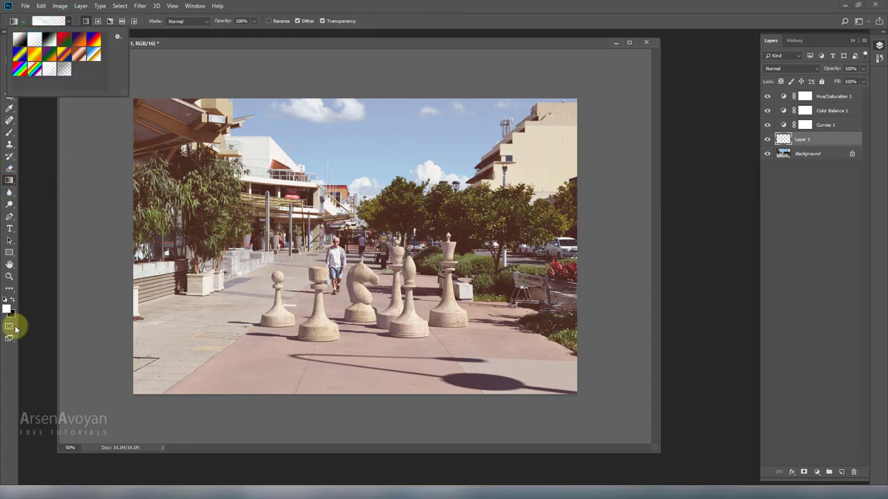
{"action": "left_click", "coordinate": [8, 307]}
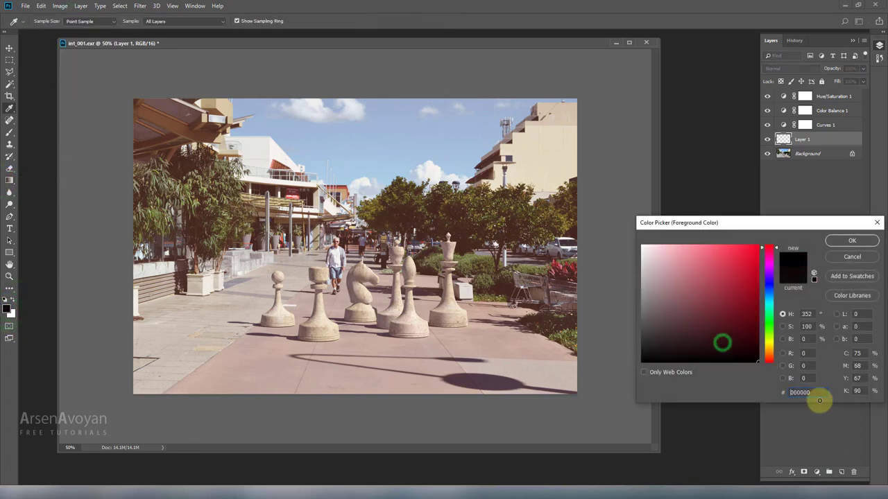
{"action": "left_click", "coordinate": [852, 240]}
{"action": "left_click", "coordinate": [98, 21]}
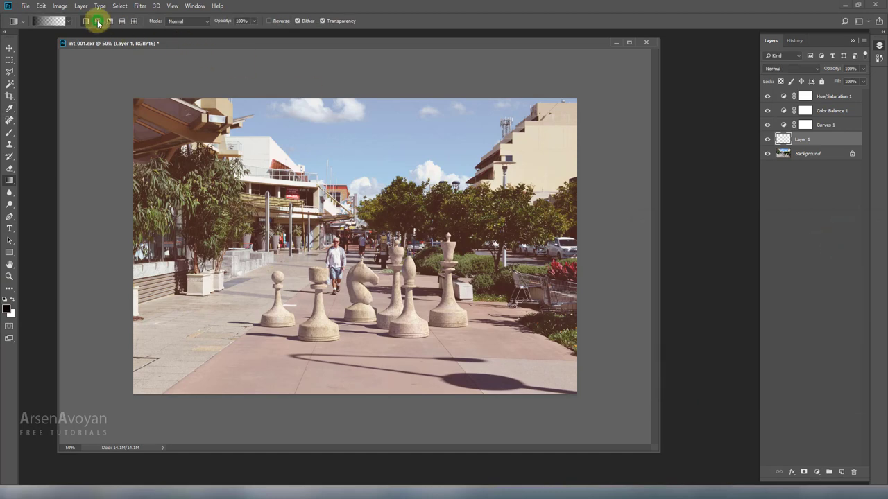
- Try a black radial gradient across the chess pieces on the new layer, undo it, and enable Reverse for the gradient
{"action": "left_click_drag", "start_coordinate": [294, 249], "coordinate": [458, 193]}
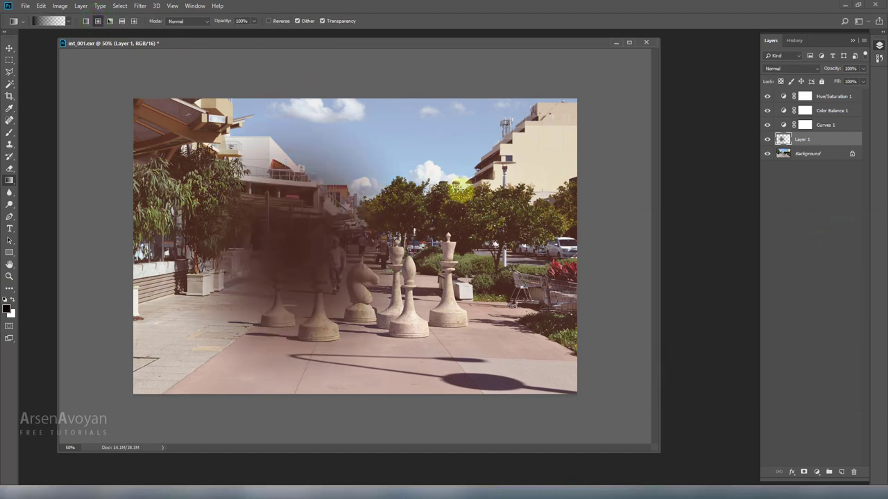
{"action": "key", "text": "ctrl+z"}
{"action": "left_click", "coordinate": [269, 21]}
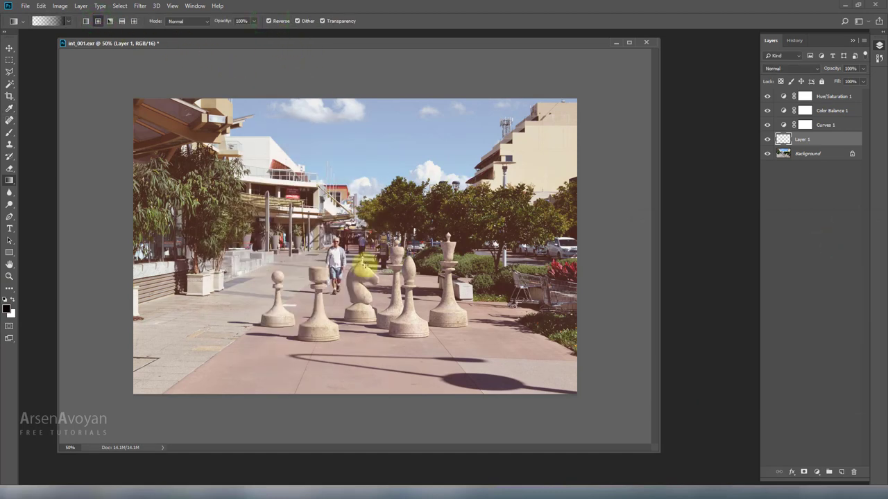
- Fill Layer 1 with a reversed black radial gradient from the knight to the photo's upper-right corner, and erase its centre with a 1200 px eraser
{"action": "left_click_drag", "start_coordinate": [363, 268], "coordinate": [575, 97]}
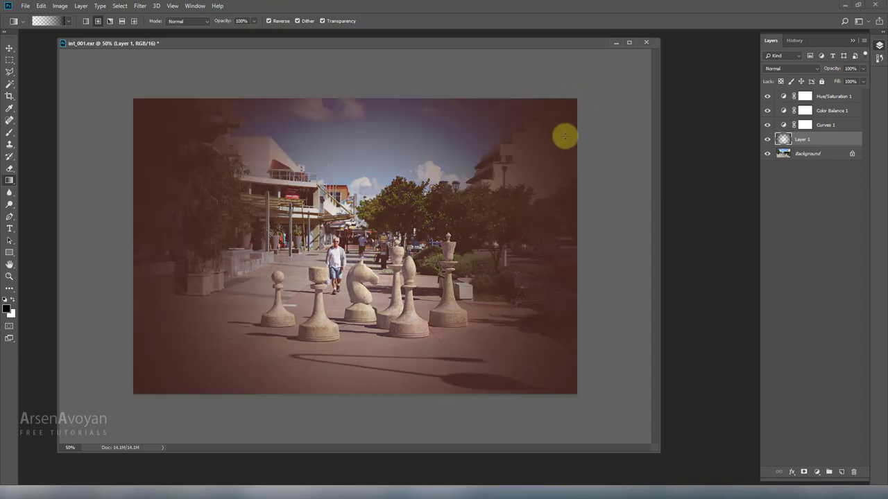
{"action": "key", "text": "e"}
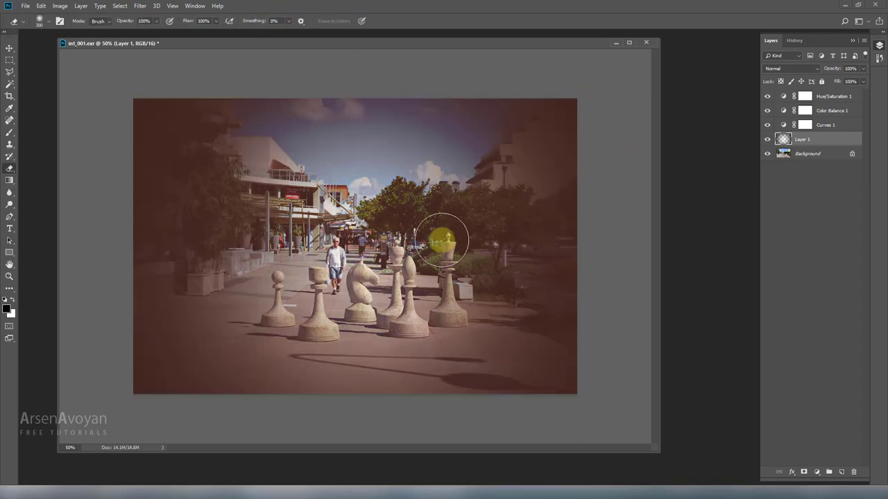
{"action": "key", "text": "bracketright"}
{"action": "key", "text": "bracketright"}
{"action": "key", "text": "bracketright"}
{"action": "key", "text": "bracketright"}
{"action": "key", "text": "bracketright"}
{"action": "key", "text": "bracketright"}
{"action": "key", "text": "bracketright"}
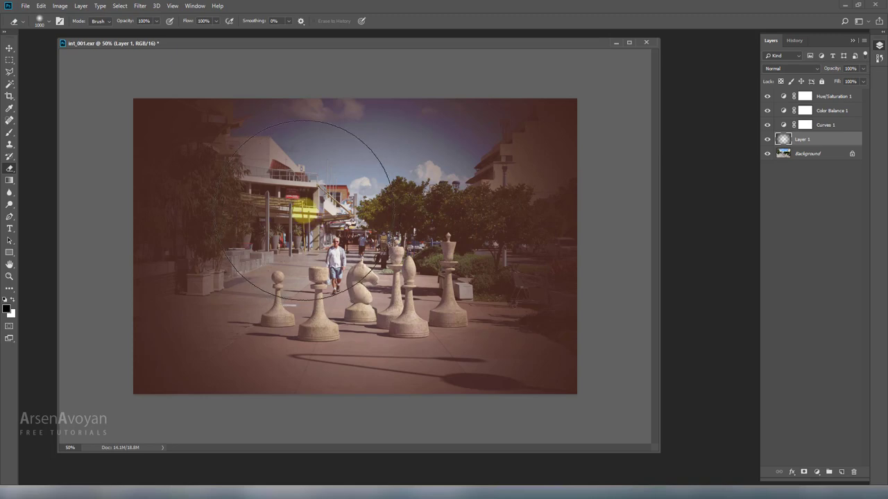
{"action": "key", "text": "bracketright"}
{"action": "key", "text": "bracketright"}
{"action": "mouse_move", "coordinate": [317, 217]}
{"action": "left_mouse_down"}
{"action": "mouse_move", "coordinate": [292, 257]}
{"action": "mouse_move", "coordinate": [277, 244]}
{"action": "mouse_move", "coordinate": [312, 255]}
{"action": "mouse_move", "coordinate": [424, 243]}
{"action": "mouse_move", "coordinate": [299, 242]}
{"action": "left_mouse_up"}
- Set the opacity of Layer 1 to 30% and compare the image with the vignette layer hidden and shown
{"action": "left_click", "coordinate": [862, 68]}
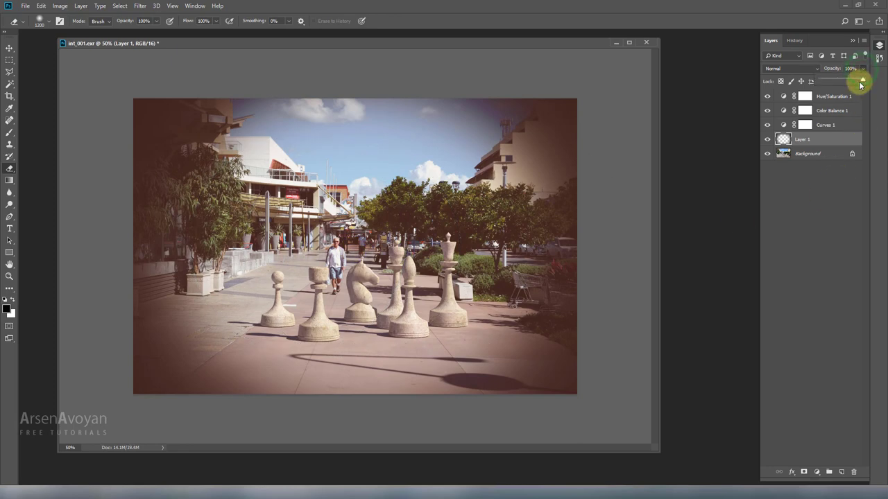
{"action": "left_click_drag", "start_coordinate": [860, 85], "coordinate": [833, 85]}
{"action": "left_click", "coordinate": [858, 68]}
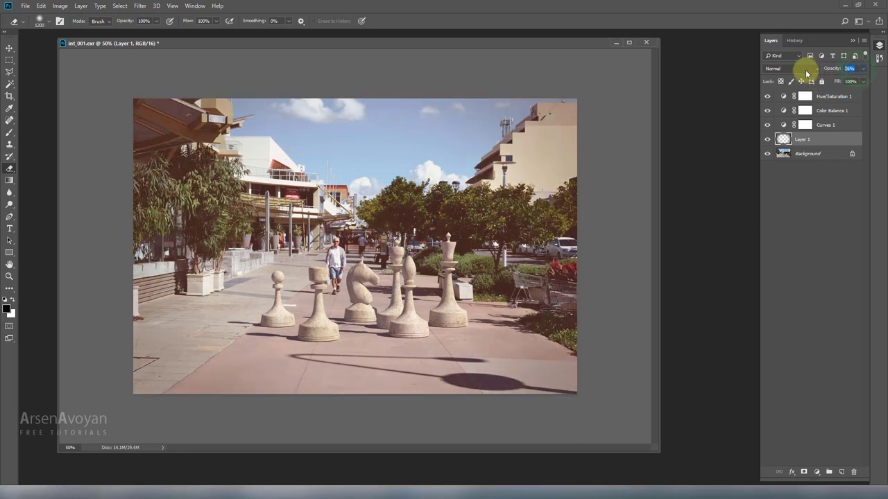
{"action": "left_click", "coordinate": [9, 48]}
{"action": "left_click", "coordinate": [768, 140]}
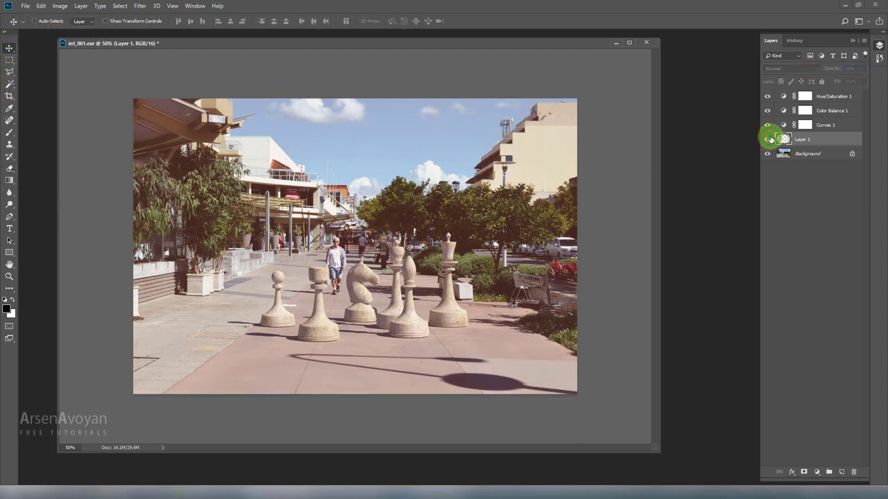
{"action": "left_click", "coordinate": [768, 139]}
- Switch the image to full-screen mode with the menu bar and duplicate the Background layer
{"action": "key", "text": "f"}
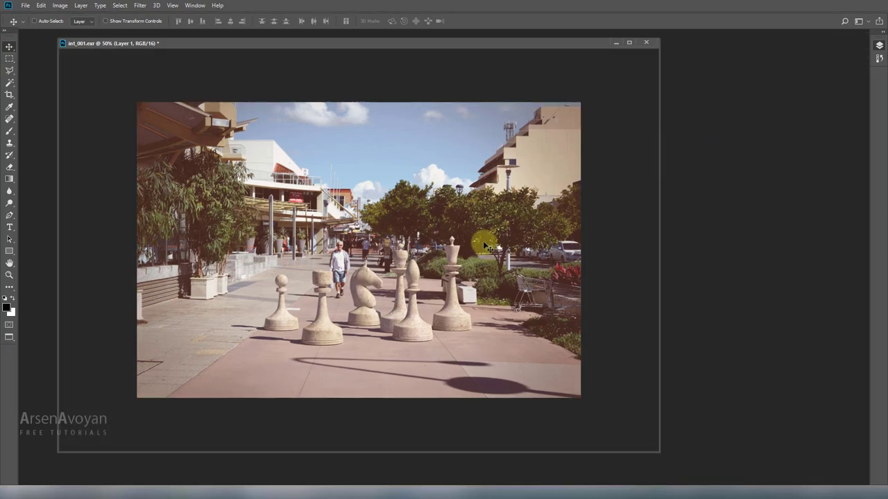
{"action": "key", "text": "ctrl+plus"}
{"action": "left_click_drag", "start_coordinate": [398, 259], "coordinate": [429, 274], "text": "ctrl"}
{"action": "key", "text": "ctrl+0"}
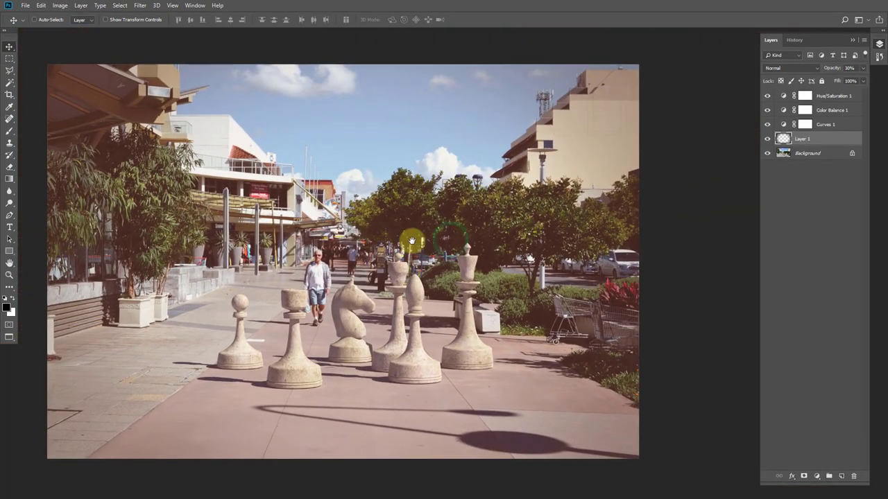
{"action": "left_click", "coordinate": [797, 152]}
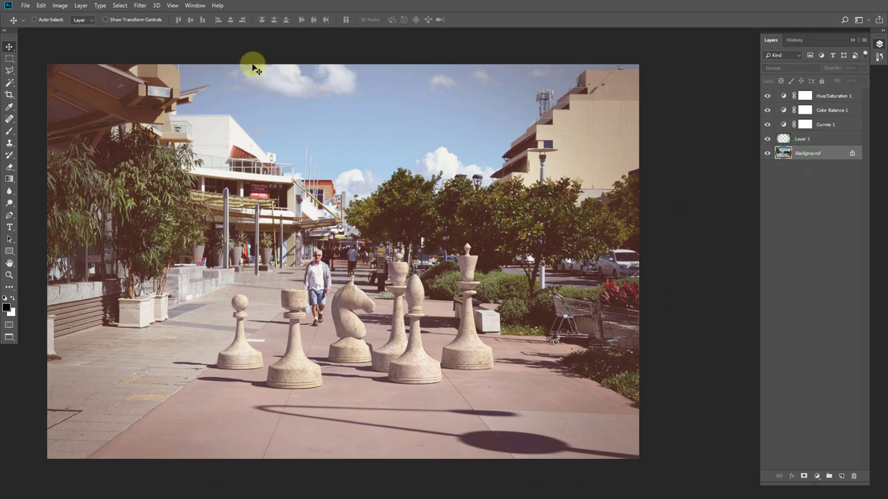
{"action": "left_click", "coordinate": [139, 6]}
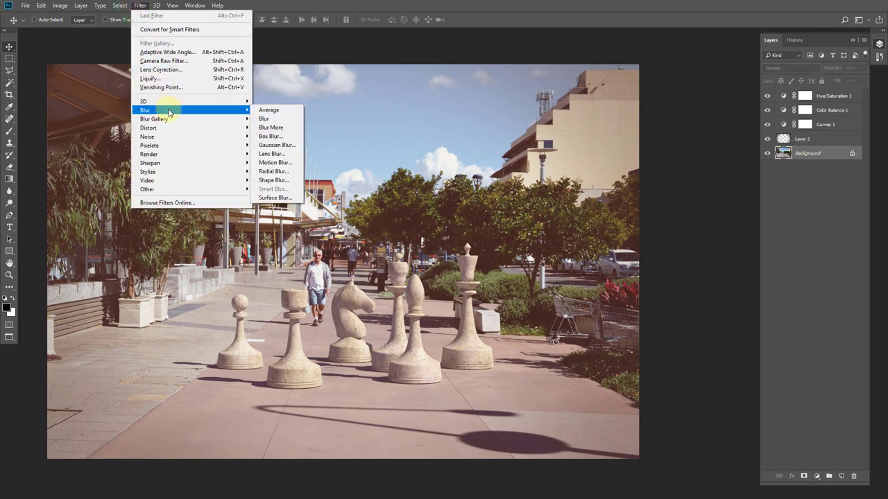
{"action": "mouse_move", "coordinate": [171, 168]}
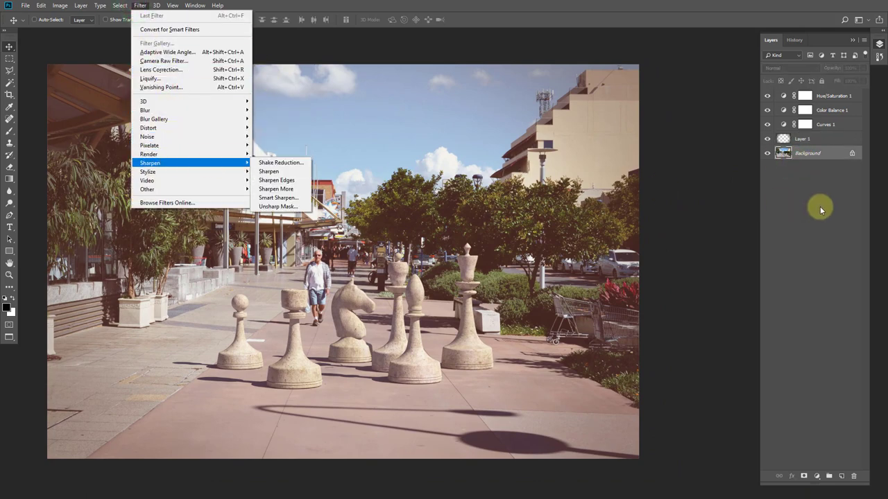
{"action": "left_click", "coordinate": [791, 156]}
{"action": "left_click_drag", "start_coordinate": [786, 149], "coordinate": [840, 477]}
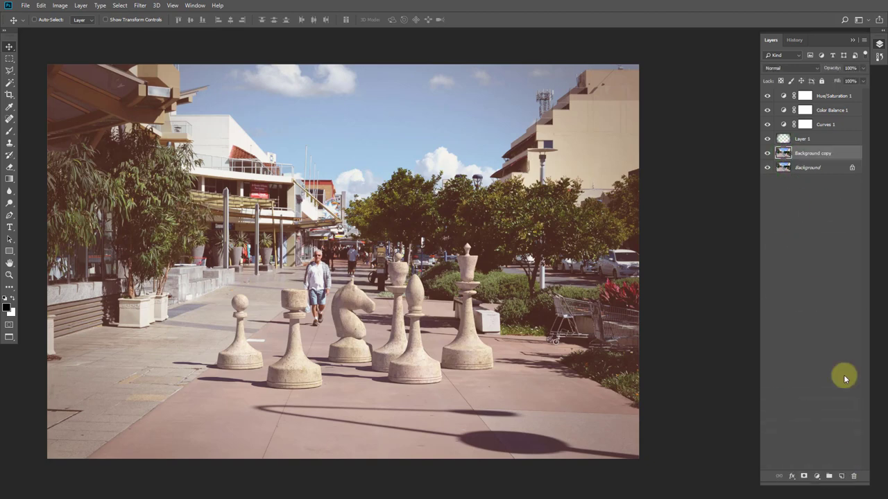
- Open the Add Noise filter for the Background copy layer, try an amount of 9.64%, and choose monochromatic noise with Gaussian distribution
{"action": "left_click", "coordinate": [138, 5]}
{"action": "mouse_move", "coordinate": [160, 138]}
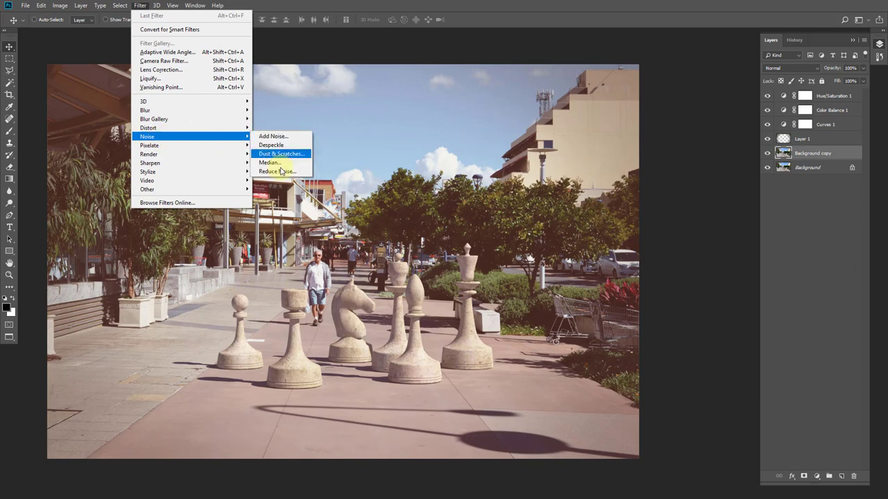
{"action": "left_click", "coordinate": [283, 137]}
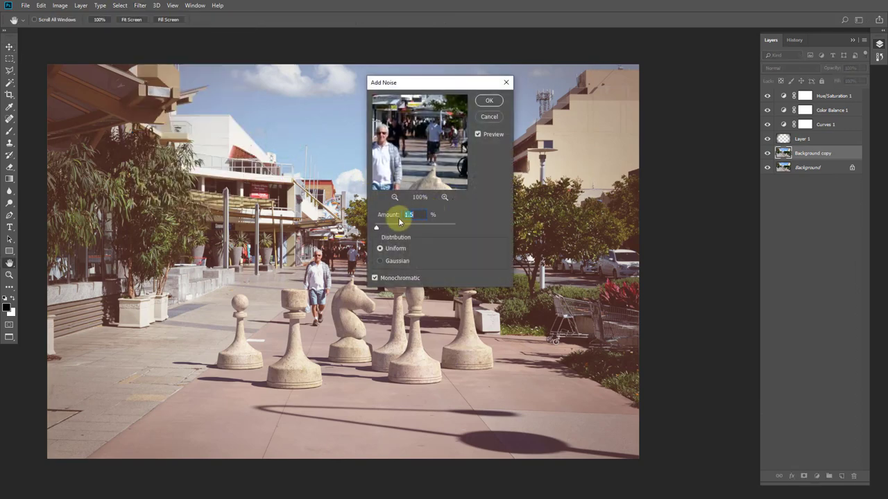
{"action": "left_click_drag", "start_coordinate": [376, 228], "coordinate": [384, 231]}
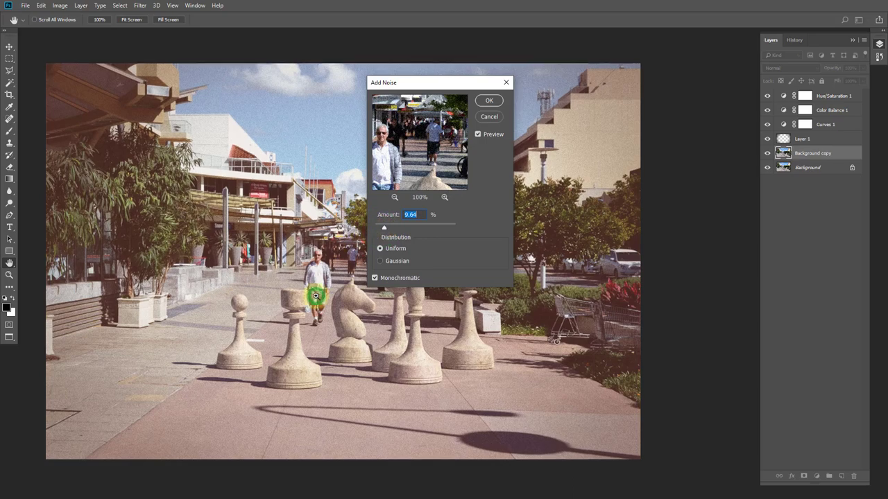
{"action": "key", "text": "ctrl+plus"}
{"action": "left_click", "coordinate": [376, 278]}
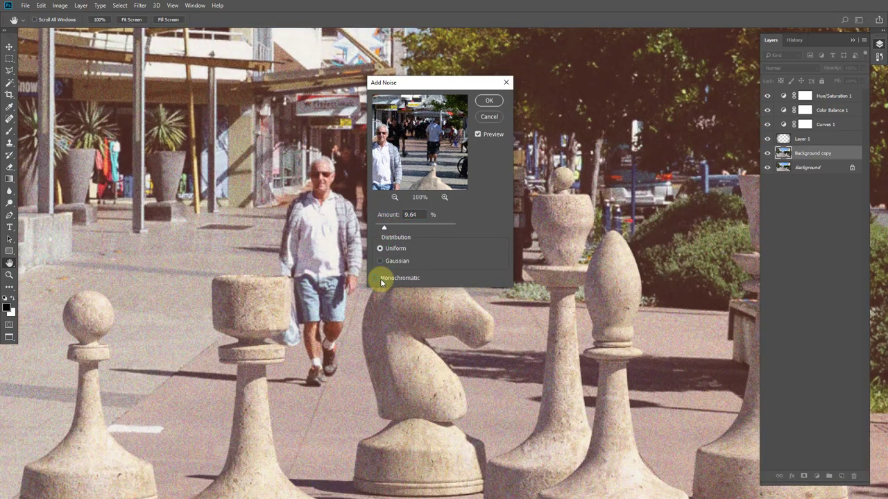
{"action": "left_click", "coordinate": [383, 263]}
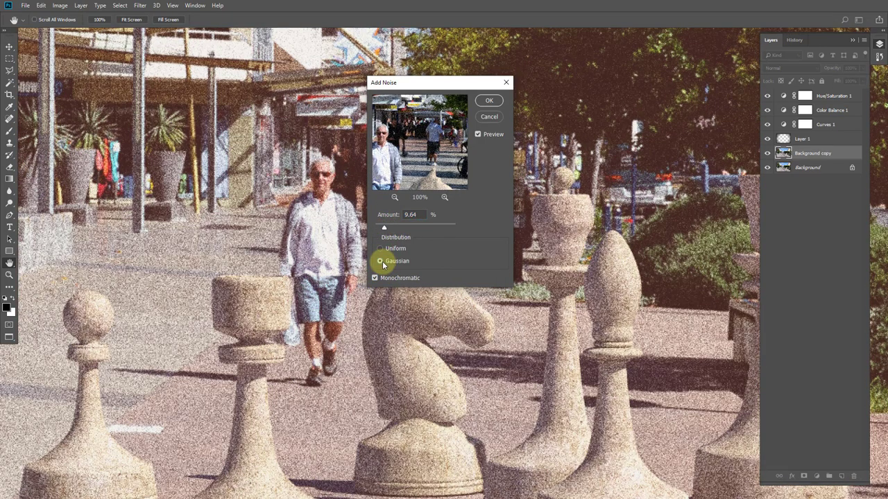
- Set the noise amount to 3%, check the grain on the sky with the preview off and on, and apply the filter
{"action": "double_click", "coordinate": [415, 214]}
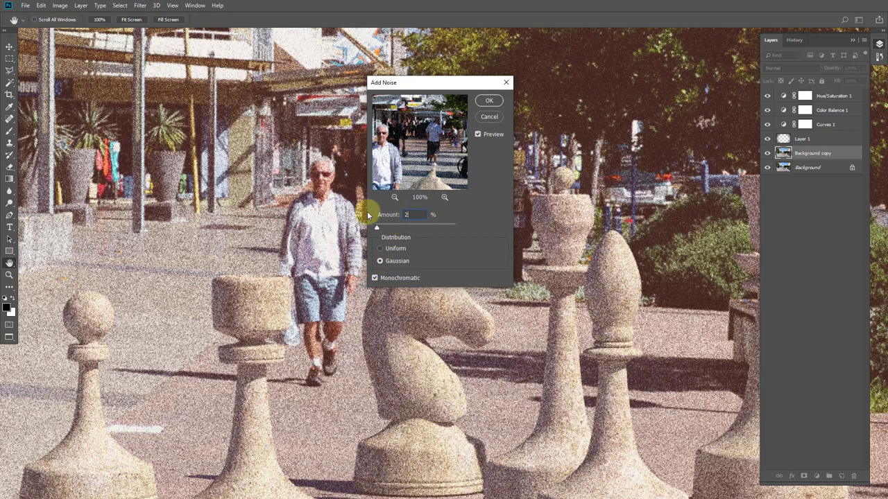
{"action": "type", "text": "2"}
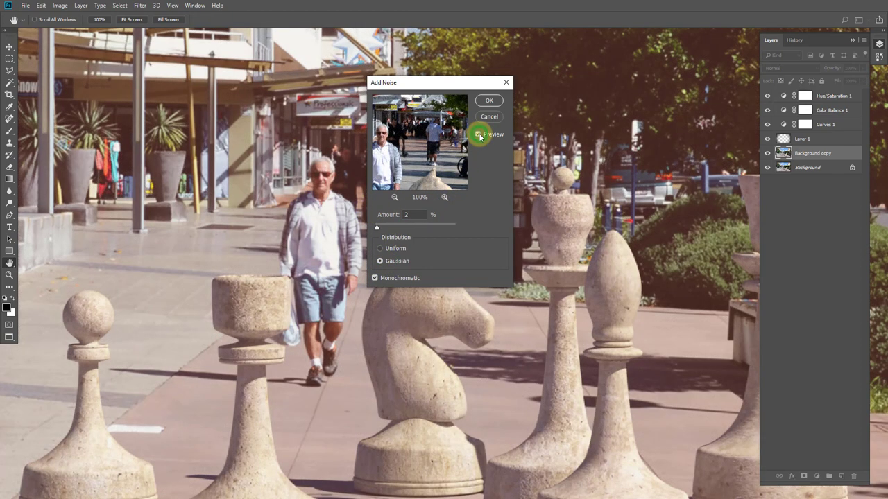
{"action": "double_click", "coordinate": [416, 215]}
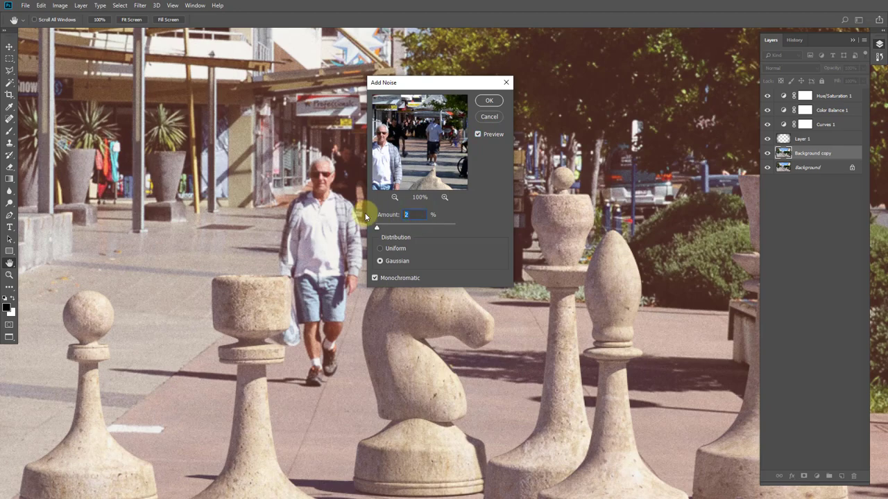
{"action": "type", "text": "3"}
{"action": "scroll", "coordinate": [263, 247], "scroll_direction": "down", "scroll_amount": 3, "text": "alt"}
{"action": "scroll", "coordinate": [264, 248], "scroll_direction": "up", "scroll_amount": 5}
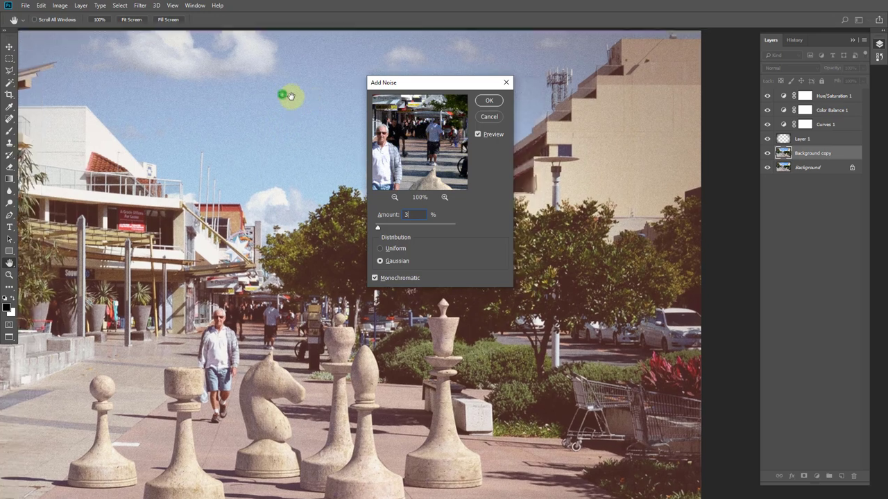
{"action": "left_click_drag", "start_coordinate": [291, 96], "coordinate": [307, 72]}
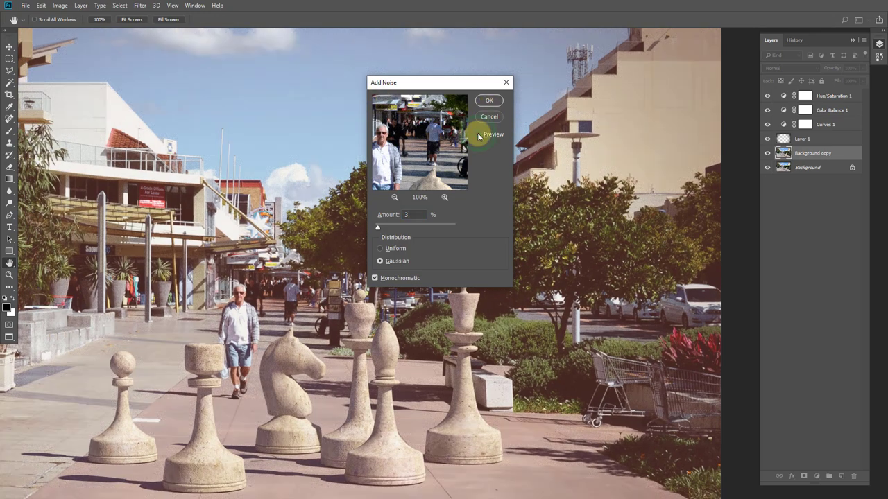
{"action": "left_click", "coordinate": [489, 100]}
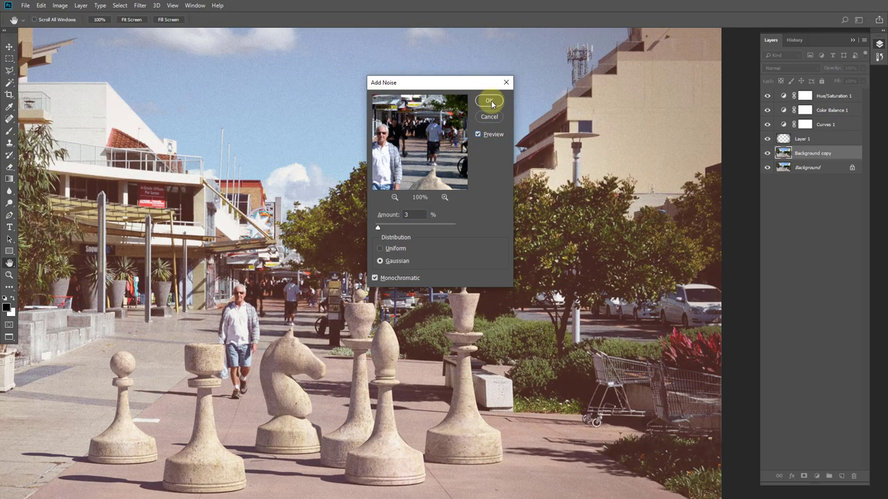
- Sharpen the Background copy layer with Unsharp Mask at an amount of 100% and a radius of 0.9 pixels
{"action": "left_click", "coordinate": [141, 9]}
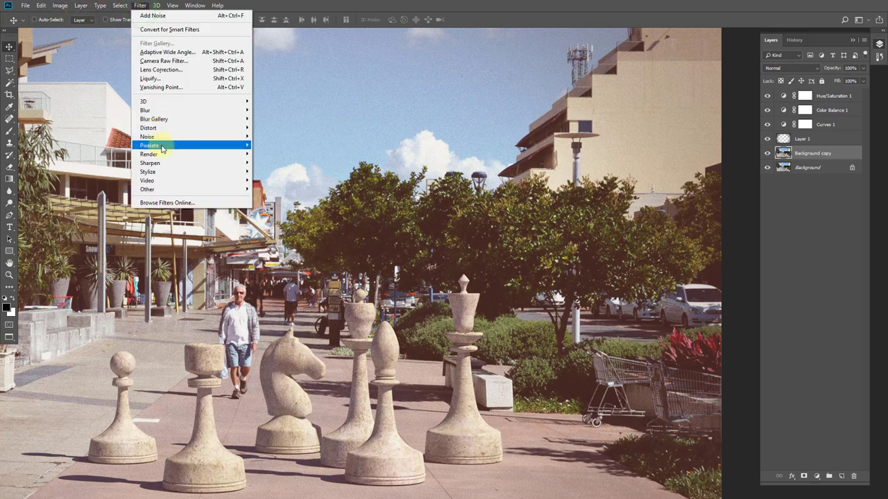
{"action": "mouse_move", "coordinate": [167, 169]}
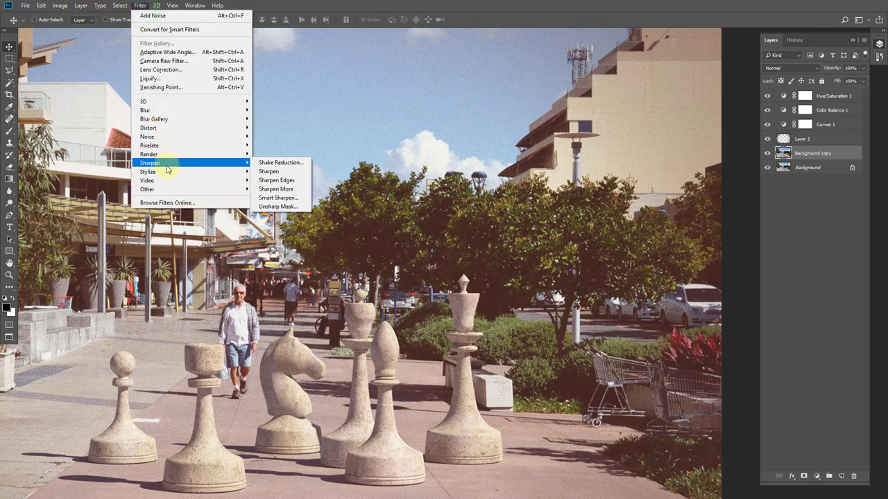
{"action": "left_click", "coordinate": [286, 206]}
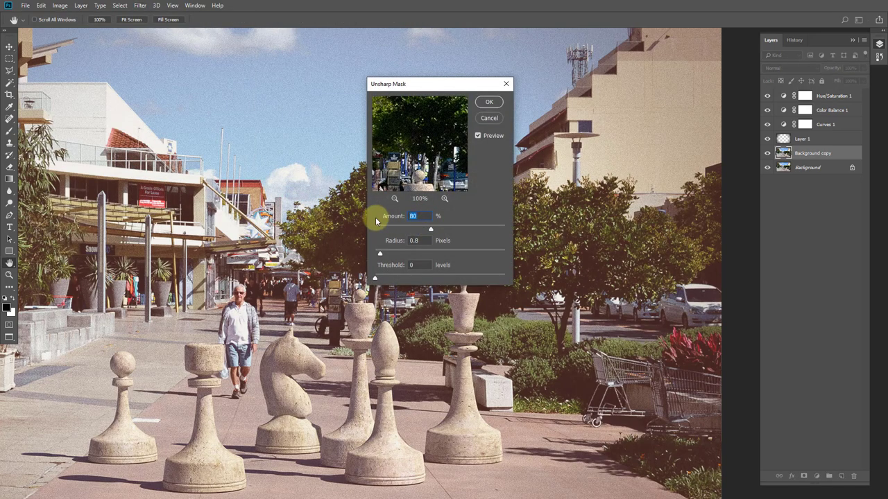
{"action": "type", "text": "100"}
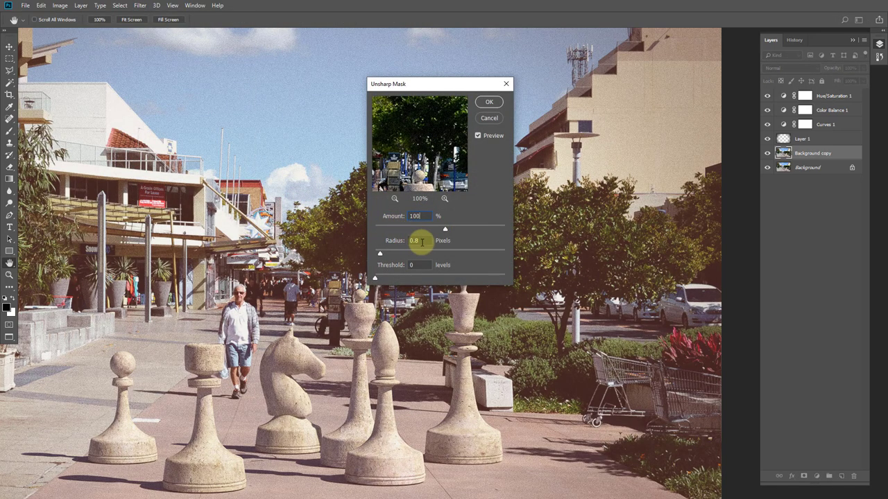
{"action": "left_click", "coordinate": [390, 242]}
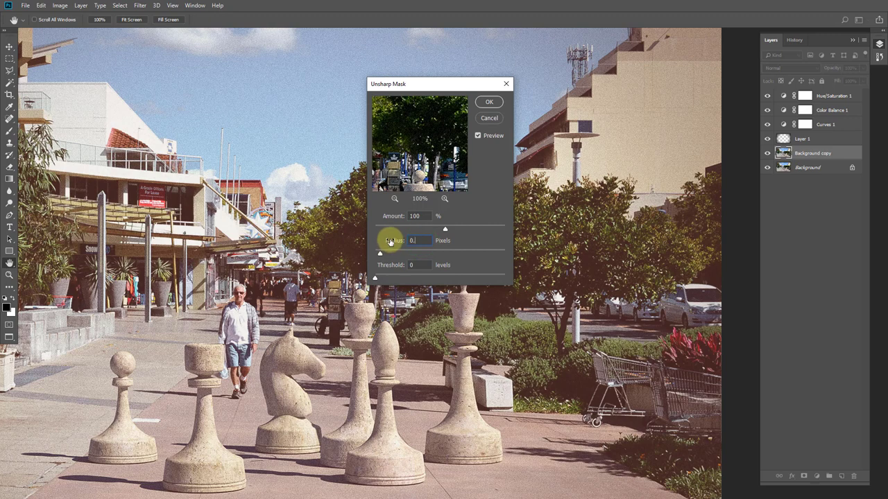
{"action": "left_click_drag", "start_coordinate": [266, 211], "coordinate": [263, 134]}
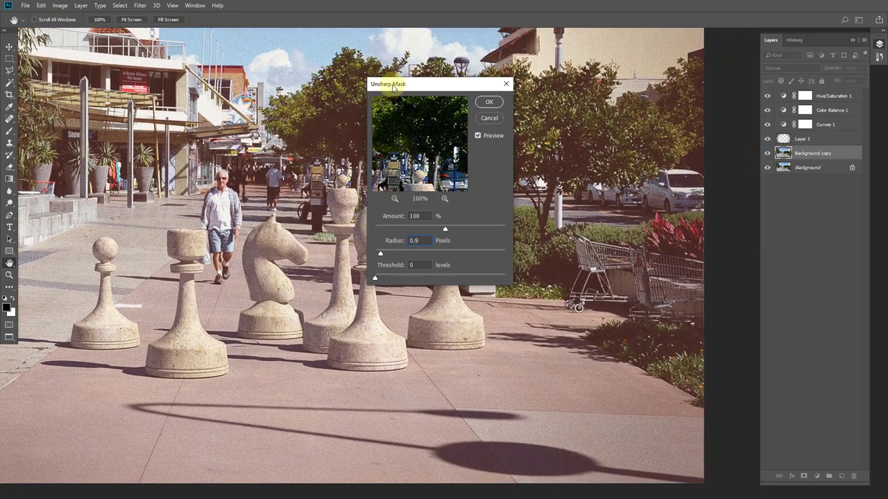
{"action": "left_click", "coordinate": [491, 102]}
- Examine the finished composite in full-screen mode on a black backdrop, with a close look at the chess pieces
{"action": "scroll", "coordinate": [458, 167], "scroll_direction": "down", "scroll_amount": 5, "text": "alt"}
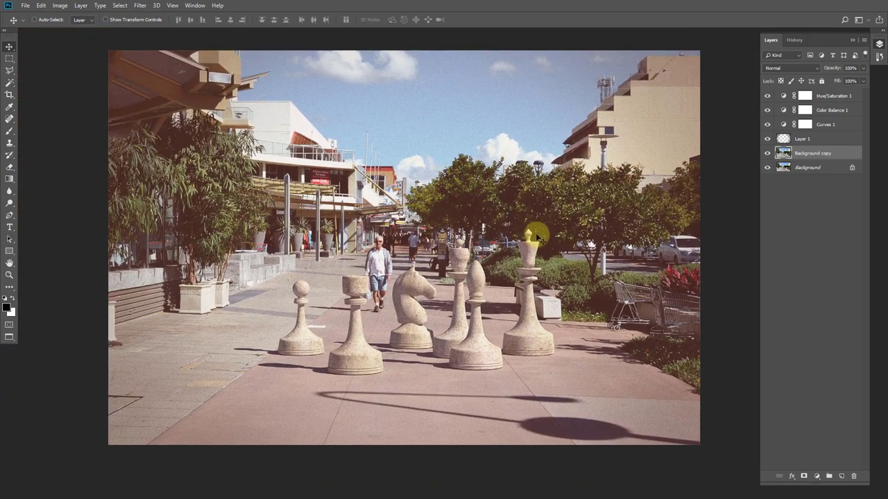
{"action": "key", "text": "f"}
{"action": "key", "text": "f"}
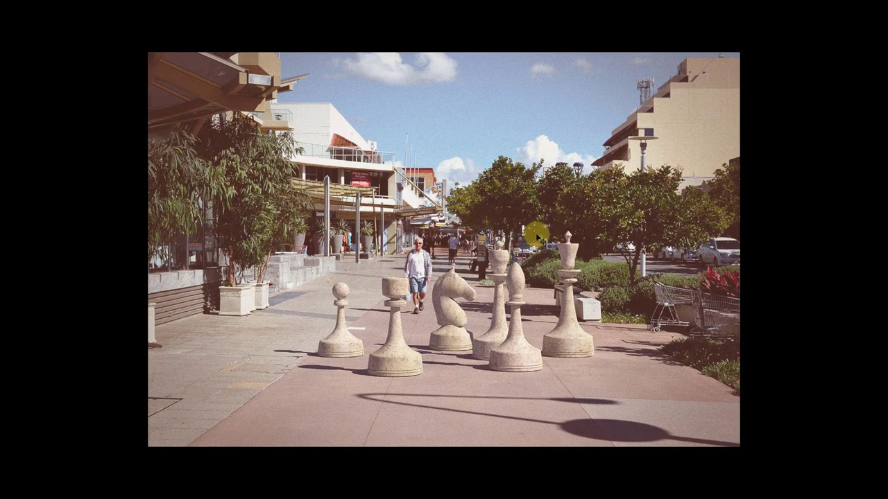
{"action": "scroll", "coordinate": [535, 233], "scroll_direction": "up", "scroll_amount": 2, "text": "alt"}
{"action": "left_click_drag", "start_coordinate": [536, 233], "coordinate": [678, 208]}
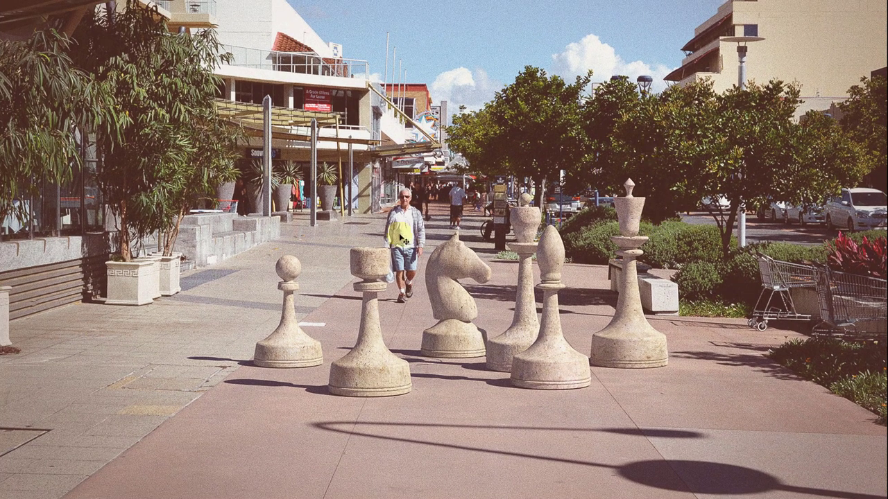
{"action": "left_click_drag", "start_coordinate": [404, 240], "coordinate": [555, 240]}
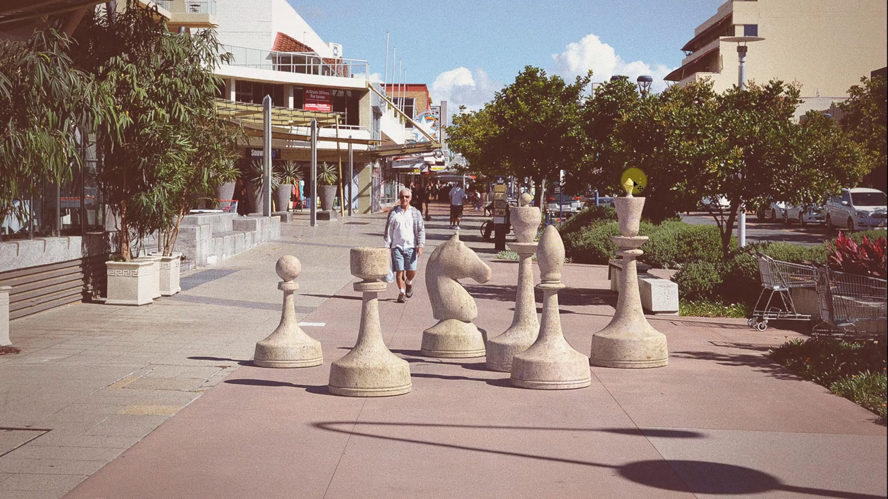